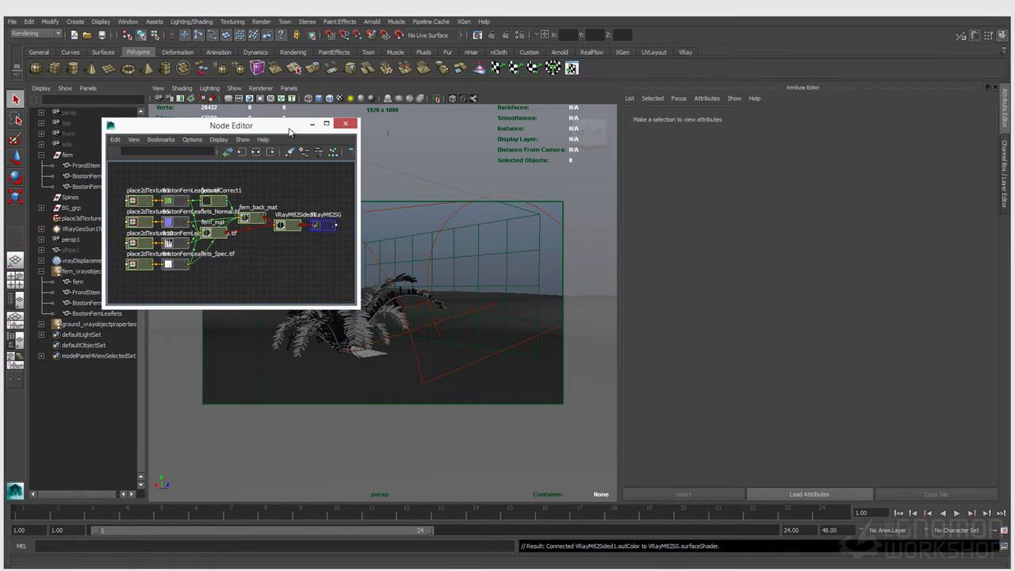
Step: Enlarge the Node Editor and move the VRayMtl2SG node away from VRayMtl2Sided1 to leave space between them
{"action": "left_click", "coordinate": [359, 314]}
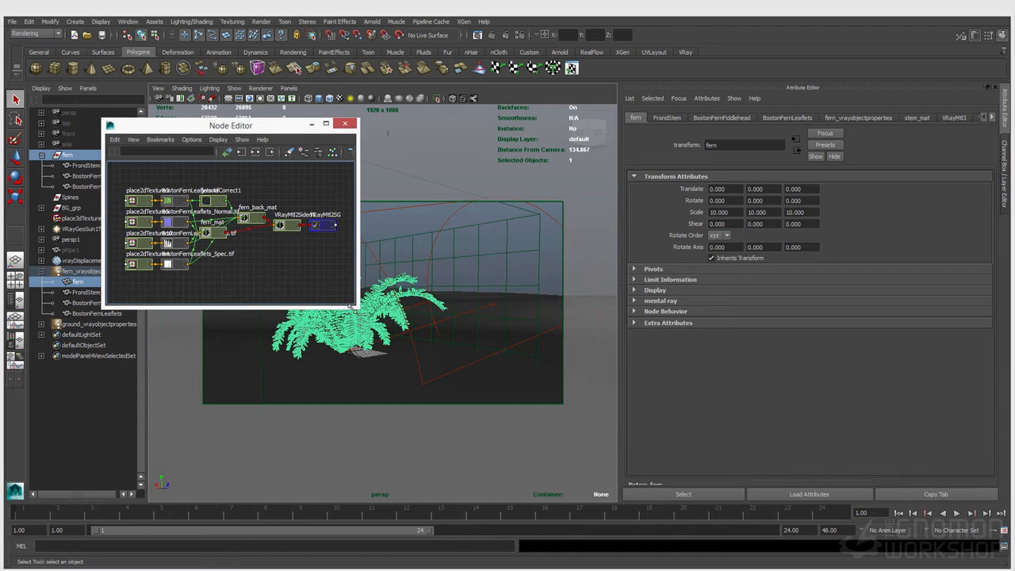
{"action": "left_click_drag", "start_coordinate": [357, 307], "coordinate": [591, 410]}
{"action": "left_click_drag", "start_coordinate": [332, 231], "coordinate": [421, 231]}
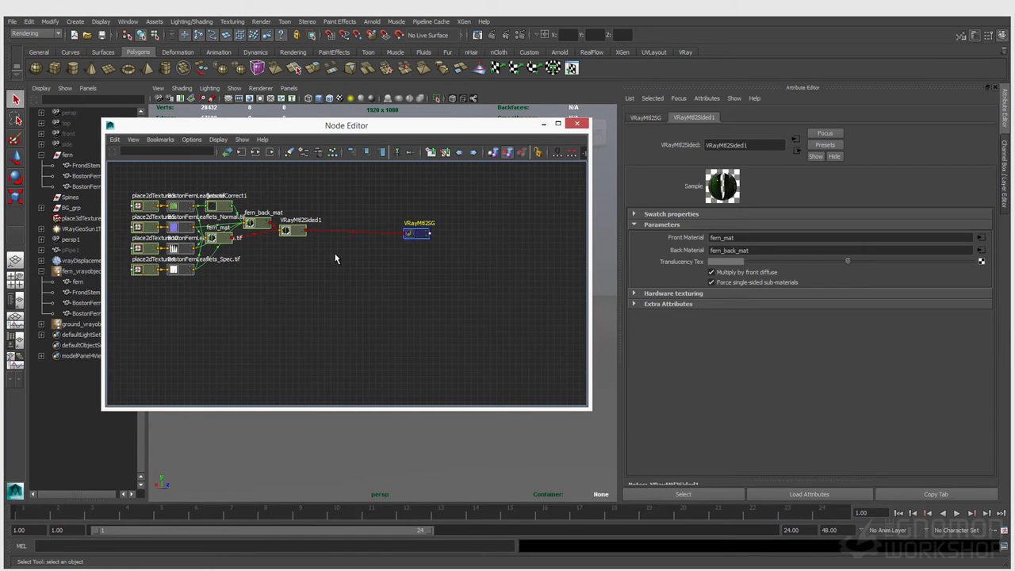
{"action": "left_click", "coordinate": [333, 261]}
{"action": "scroll", "coordinate": [333, 261], "scroll_direction": "up", "scroll_amount": 4}
{"action": "scroll", "coordinate": [343, 331], "scroll_direction": "down", "scroll_amount": 3}
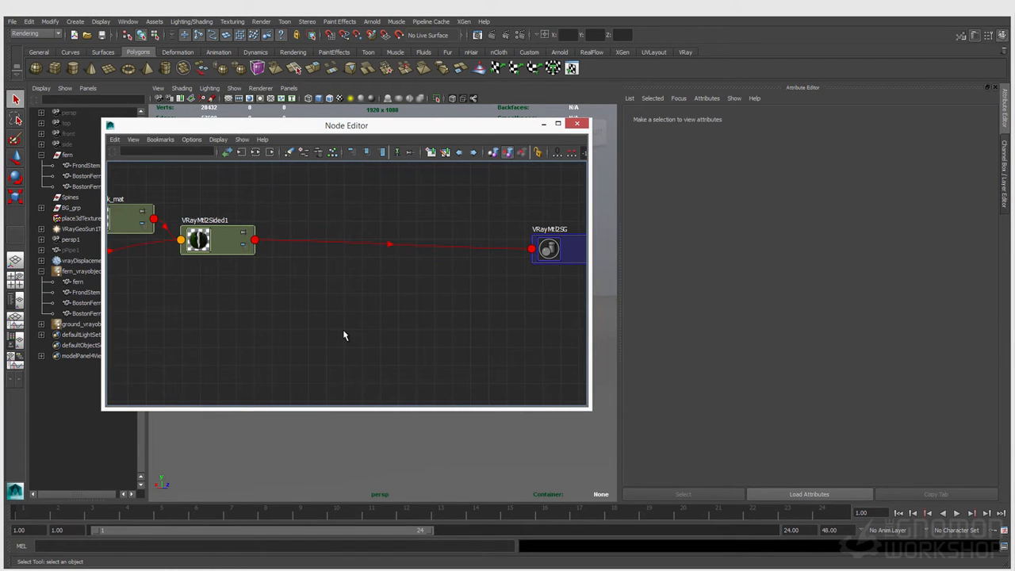
Step: Create a VRayMtlRenderStats node, delete its automatically added shading group, and place the node below the two-sided material's connection line
{"action": "key", "text": "Tab"}
{"action": "type", "text": "vr"}
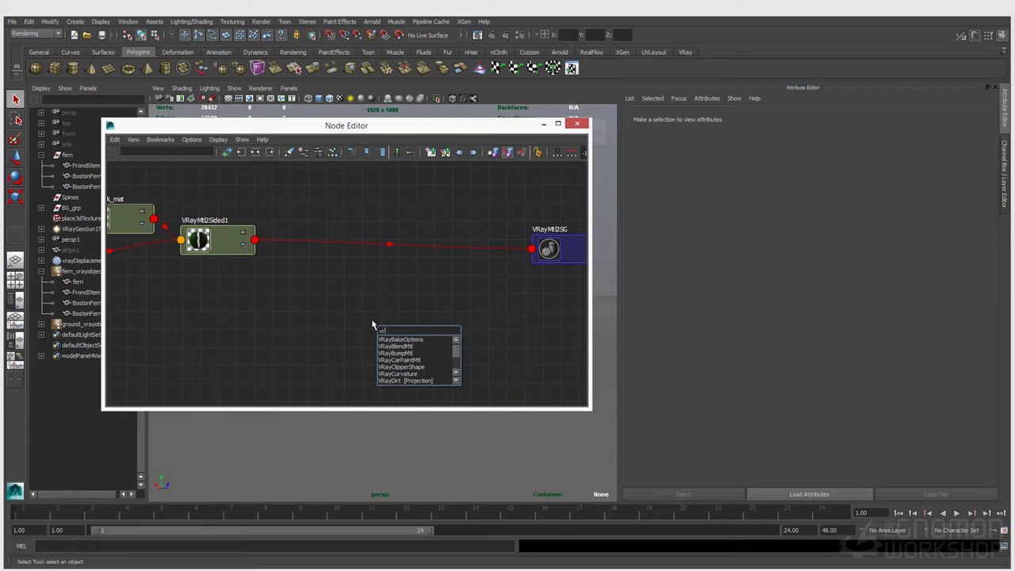
{"action": "type", "text": "aymtl"}
{"action": "key", "text": "Down"}
{"action": "key", "text": "Down"}
{"action": "key", "text": "Down"}
{"action": "key", "text": "Down"}
{"action": "key", "text": "Down"}
{"action": "key", "text": "Down"}
{"action": "key", "text": "Down"}
{"action": "key", "text": "Return"}
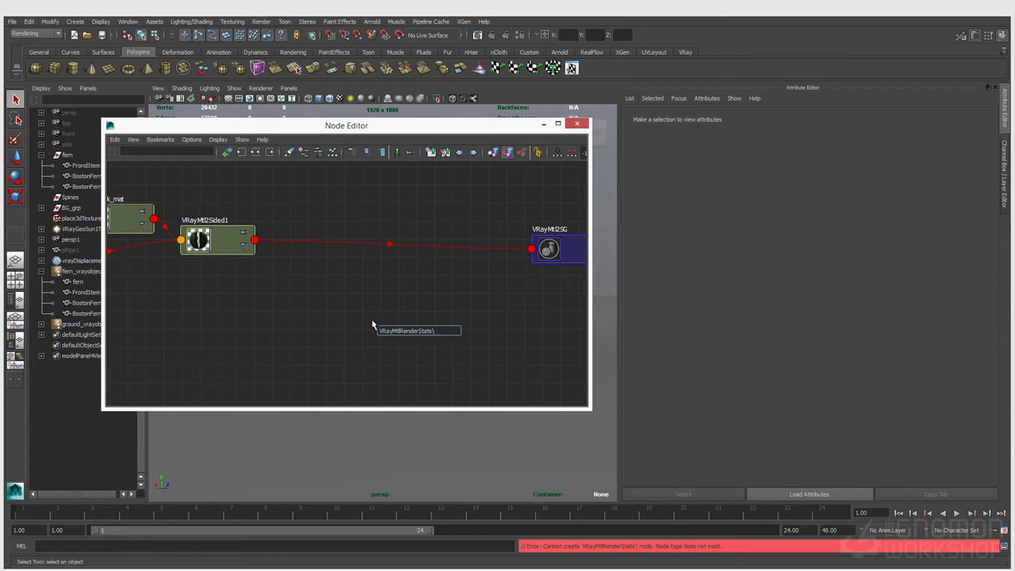
{"action": "key", "text": "BackSpace"}
{"action": "key", "text": "Return"}
{"action": "left_click_drag", "start_coordinate": [419, 353], "coordinate": [442, 376]}
{"action": "key", "text": "Delete"}
{"action": "left_click_drag", "start_coordinate": [410, 340], "coordinate": [310, 327]}
Step: Create a VRayMtlWrapper node, delete its extra shading group, and place it beside the render stats node
{"action": "left_click_drag", "start_coordinate": [524, 370], "coordinate": [438, 362]}
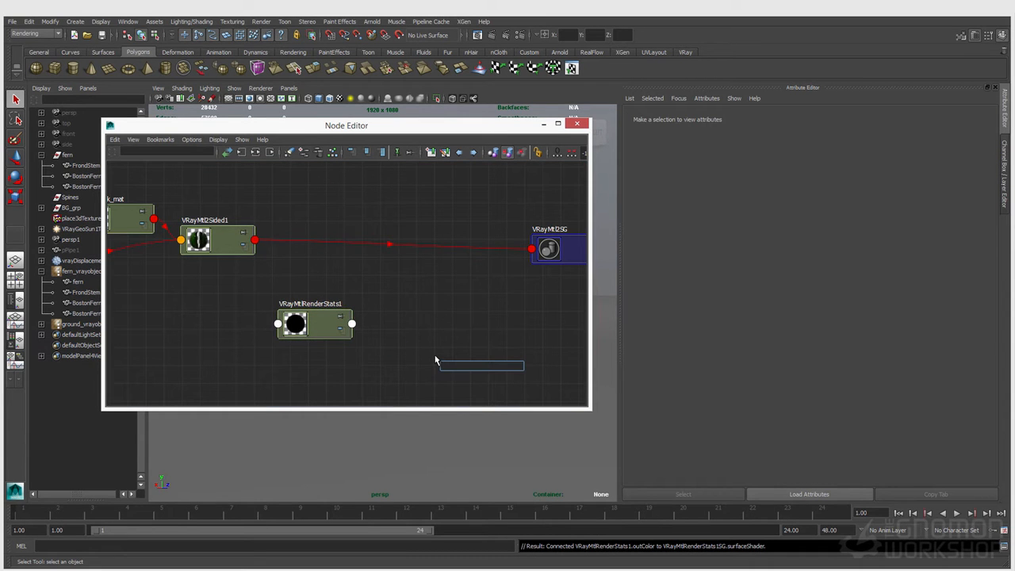
{"action": "type", "text": "vraymtl"}
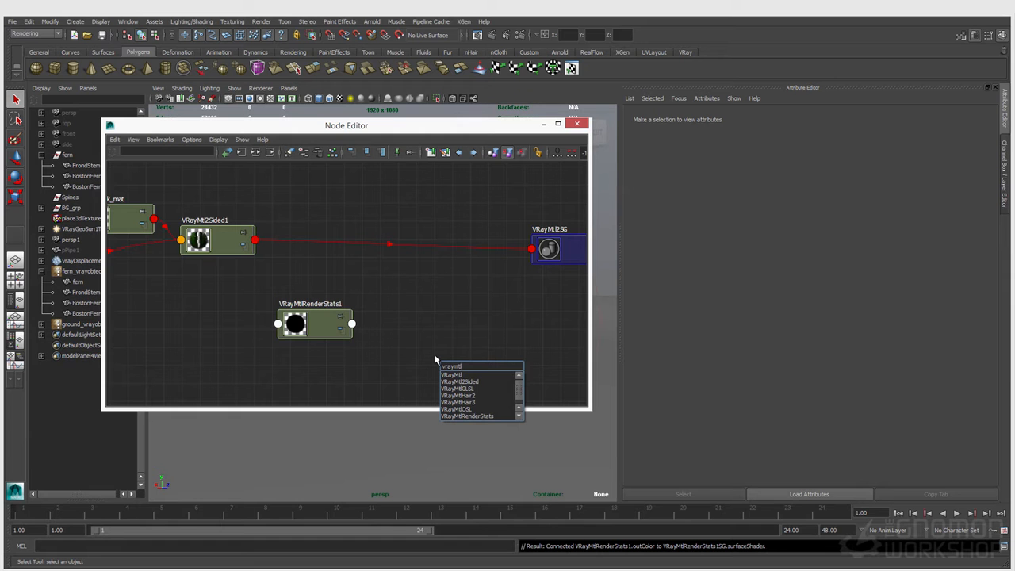
{"action": "type", "text": "w"}
{"action": "key", "text": "Down"}
{"action": "key", "text": "Return"}
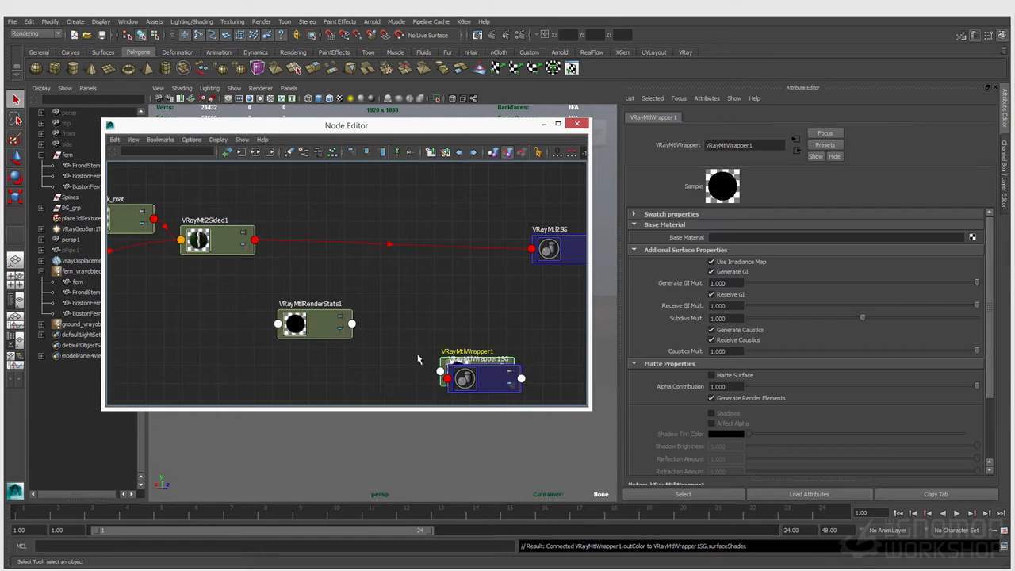
{"action": "left_click_drag", "start_coordinate": [492, 387], "coordinate": [546, 356]}
{"action": "key", "text": "Delete"}
{"action": "left_click_drag", "start_coordinate": [471, 373], "coordinate": [405, 321]}
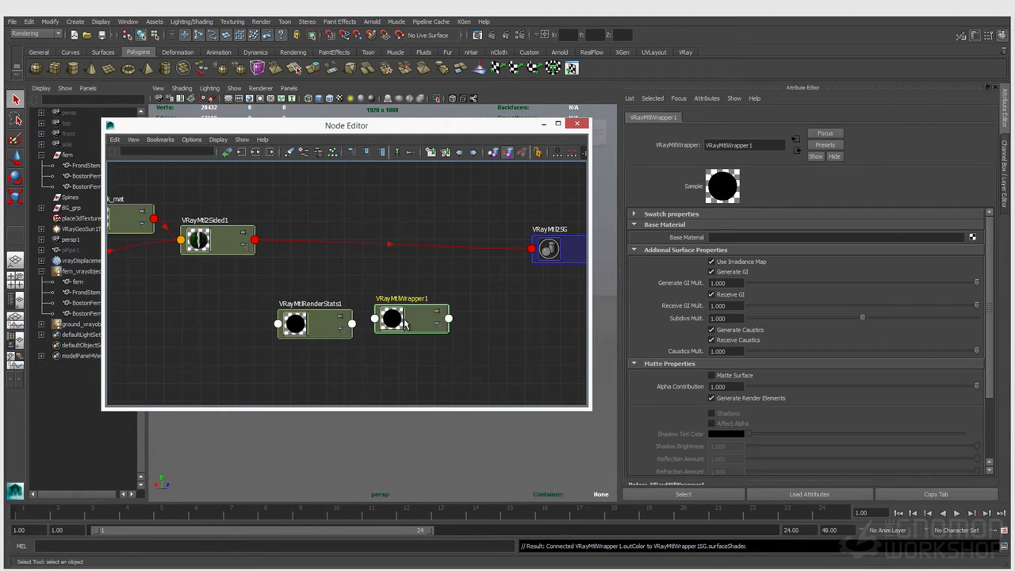
Step: Align the render stats node with the wrapper and assign VRayMtl2Sided1 as the wrapper's base material
{"action": "left_click_drag", "start_coordinate": [322, 333], "coordinate": [329, 336]}
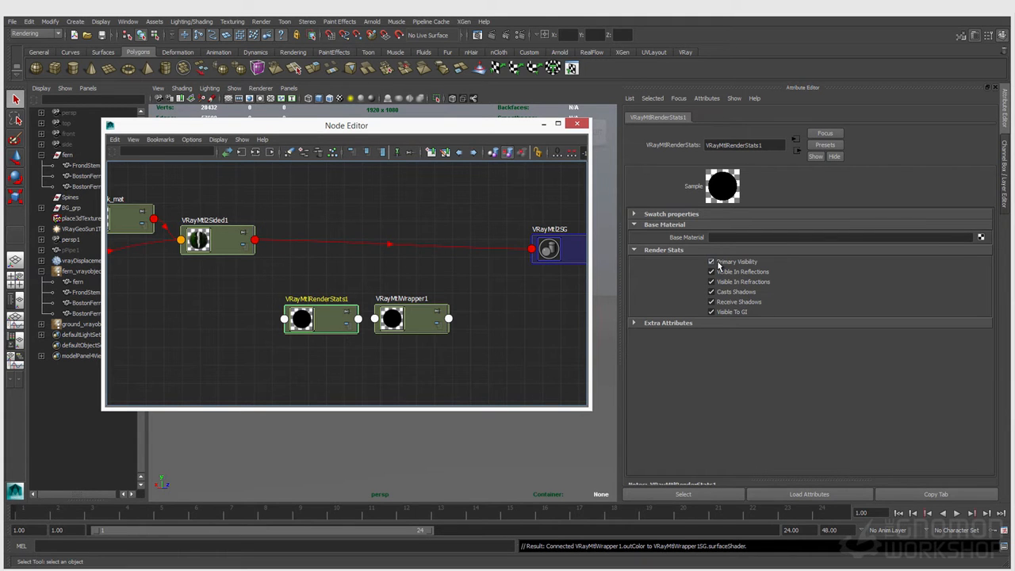
{"action": "left_click", "coordinate": [421, 327]}
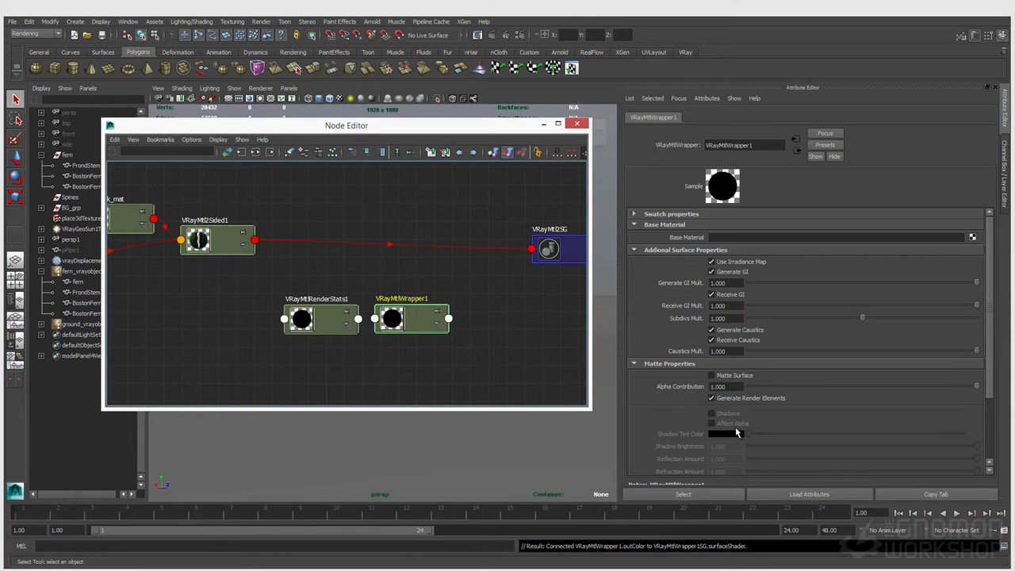
{"action": "middle_click_drag", "start_coordinate": [205, 245], "coordinate": [722, 237]}
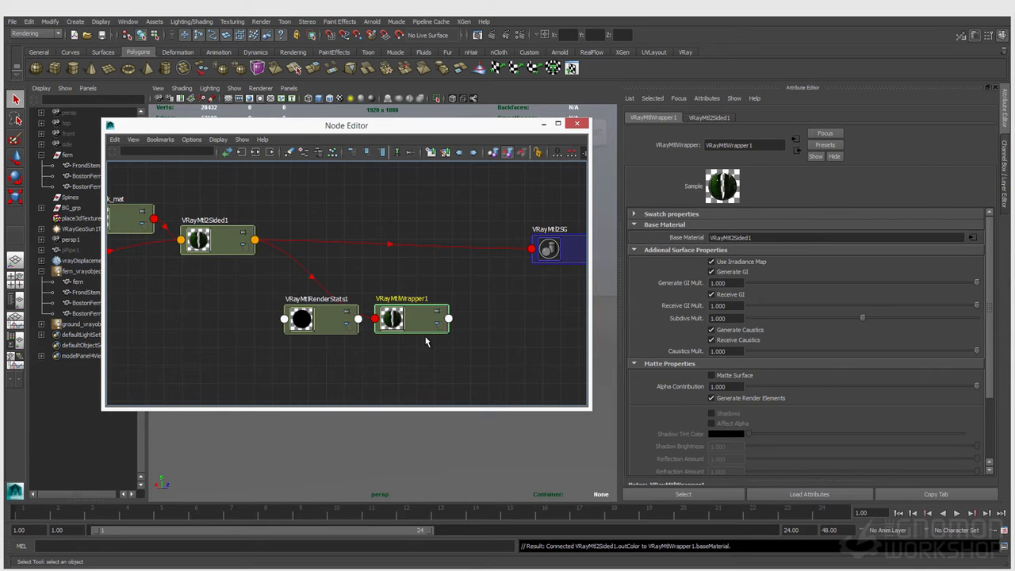
Step: Place the wrapper before the render stats node, feed it into the render stats base material, and connect render stats to VRayMtl2SG
{"action": "left_click_drag", "start_coordinate": [399, 324], "coordinate": [442, 293]}
{"action": "left_click", "coordinate": [345, 292]}
{"action": "left_click_drag", "start_coordinate": [345, 296], "coordinate": [349, 310]}
{"action": "left_click", "coordinate": [433, 303]}
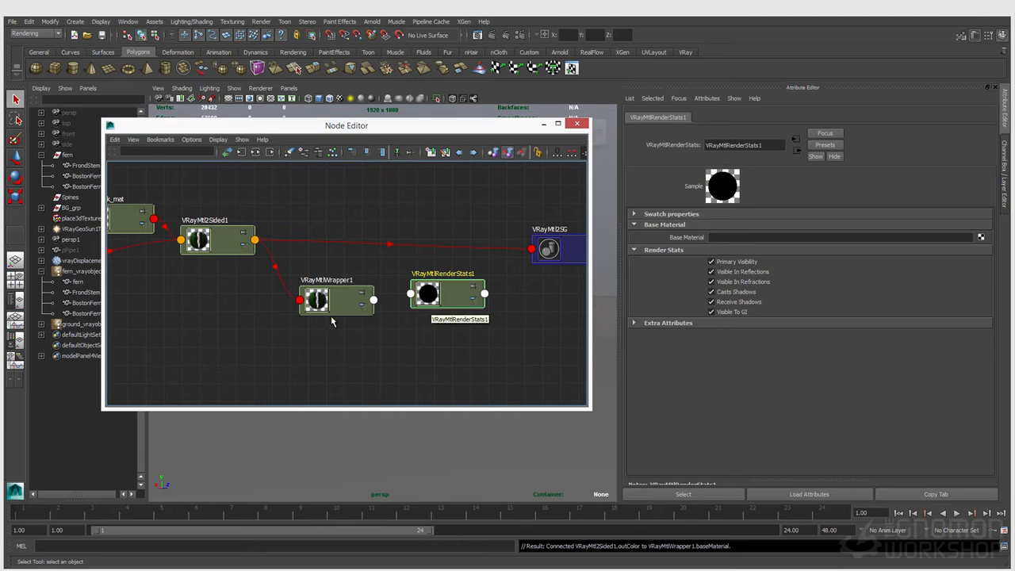
{"action": "middle_click_drag", "start_coordinate": [429, 298], "coordinate": [562, 258]}
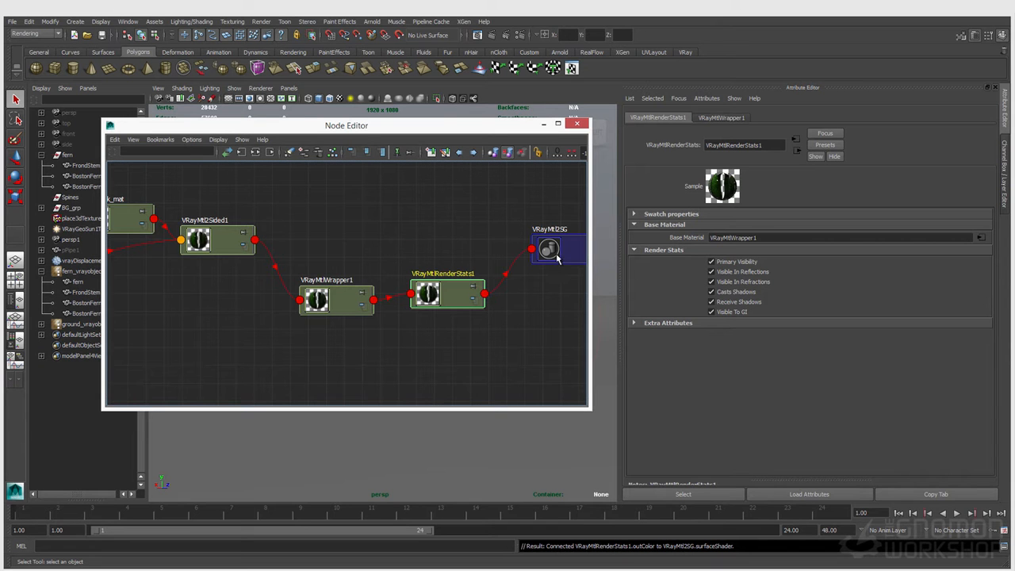
{"action": "left_click_drag", "start_coordinate": [557, 247], "coordinate": [554, 240]}
{"action": "left_click_drag", "start_coordinate": [451, 287], "coordinate": [451, 295]}
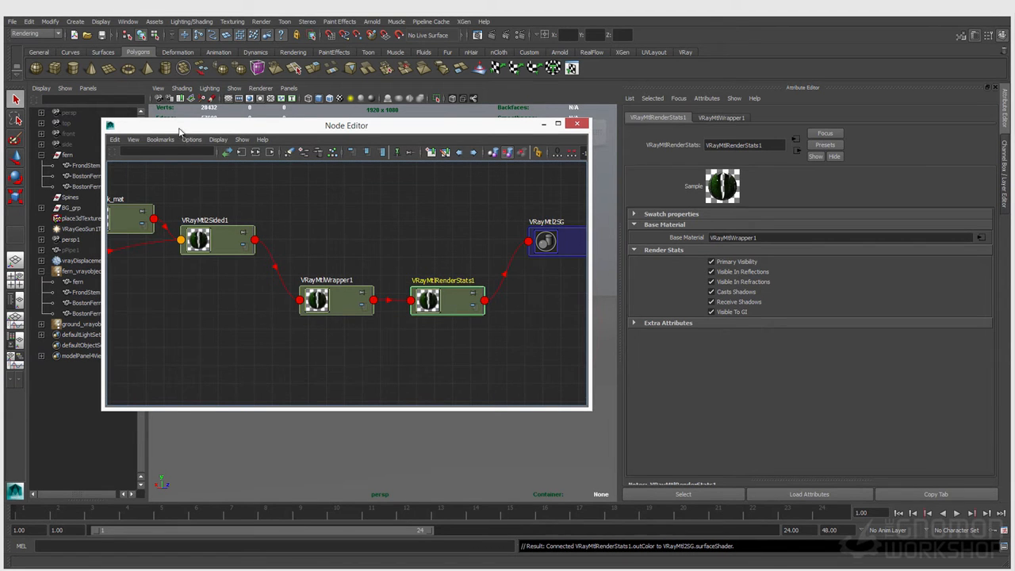
Step: Compare the settings of fern_vrayobjectproperties with the attributes of the wrapper and render stats nodes
{"action": "left_click_drag", "start_coordinate": [153, 131], "coordinate": [205, 127]}
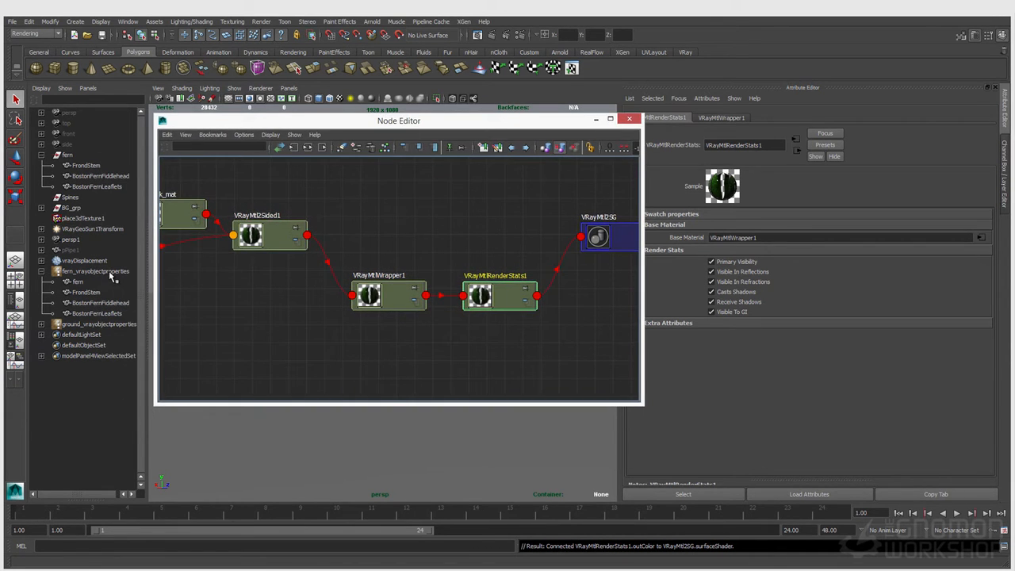
{"action": "left_click", "coordinate": [110, 272]}
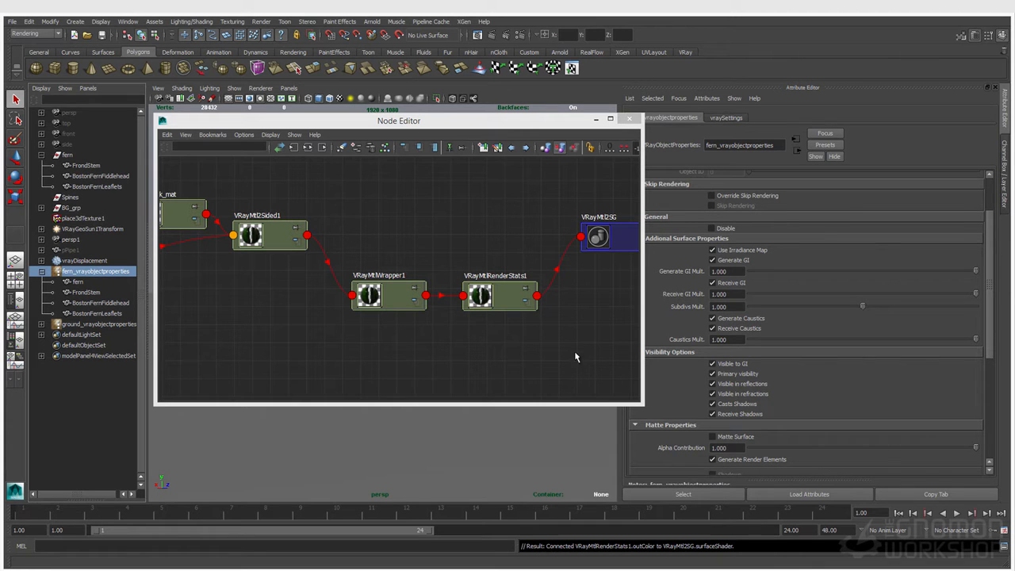
{"action": "left_click", "coordinate": [390, 299]}
{"action": "left_click", "coordinate": [508, 298]}
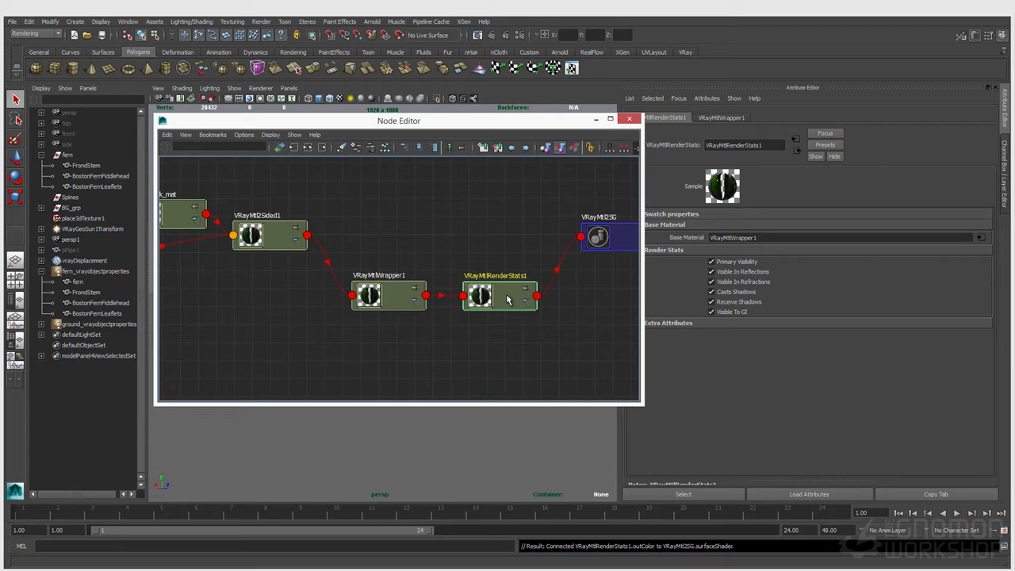
Step: Create a new render layer from the selected fern group and switch to that layer
{"action": "left_click", "coordinate": [1006, 149]}
{"action": "left_click", "coordinate": [821, 302]}
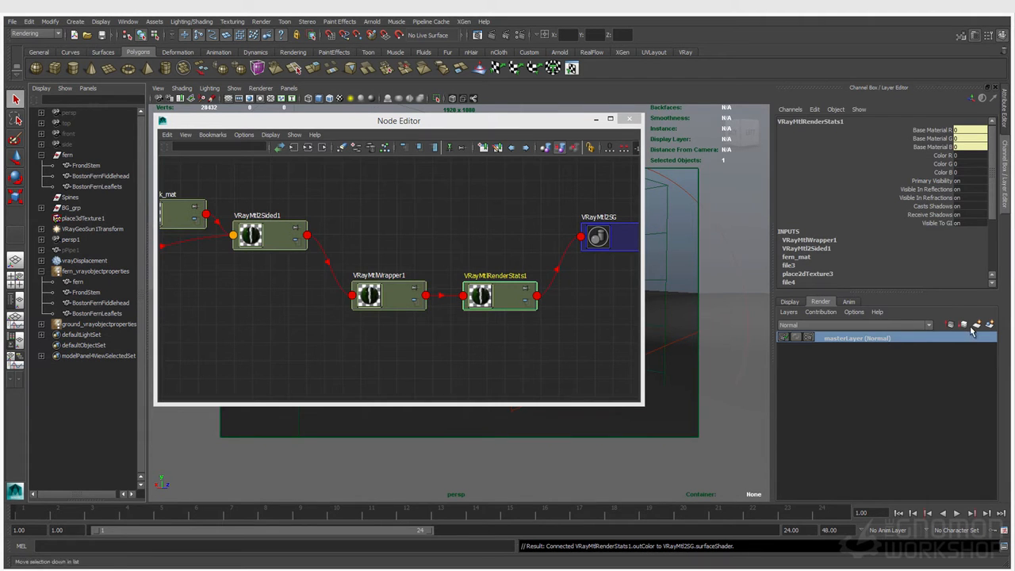
{"action": "left_click_drag", "start_coordinate": [378, 131], "coordinate": [386, 139]}
{"action": "left_click", "coordinate": [78, 281]}
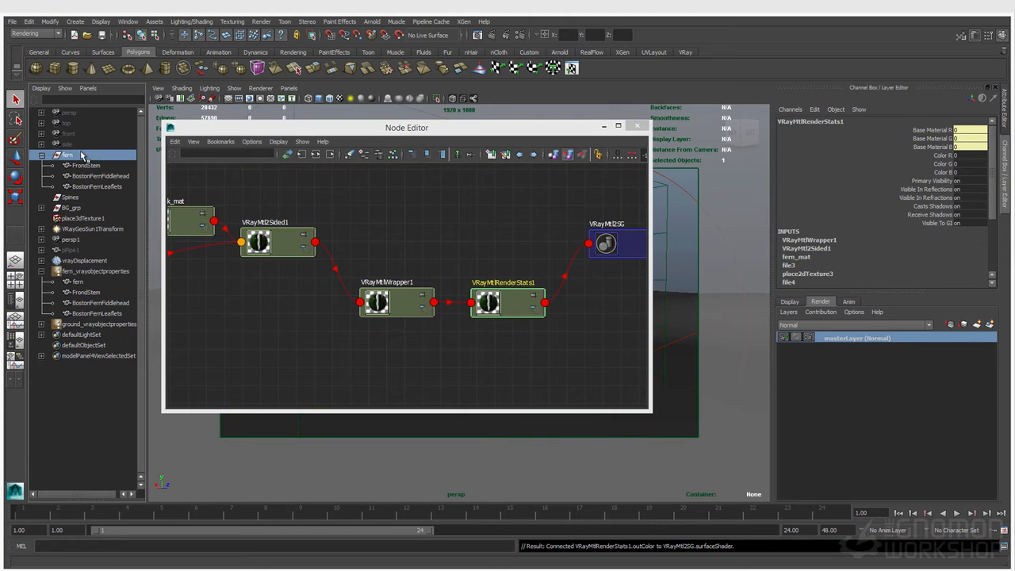
{"action": "left_click", "coordinate": [977, 324]}
{"action": "left_click", "coordinate": [842, 340]}
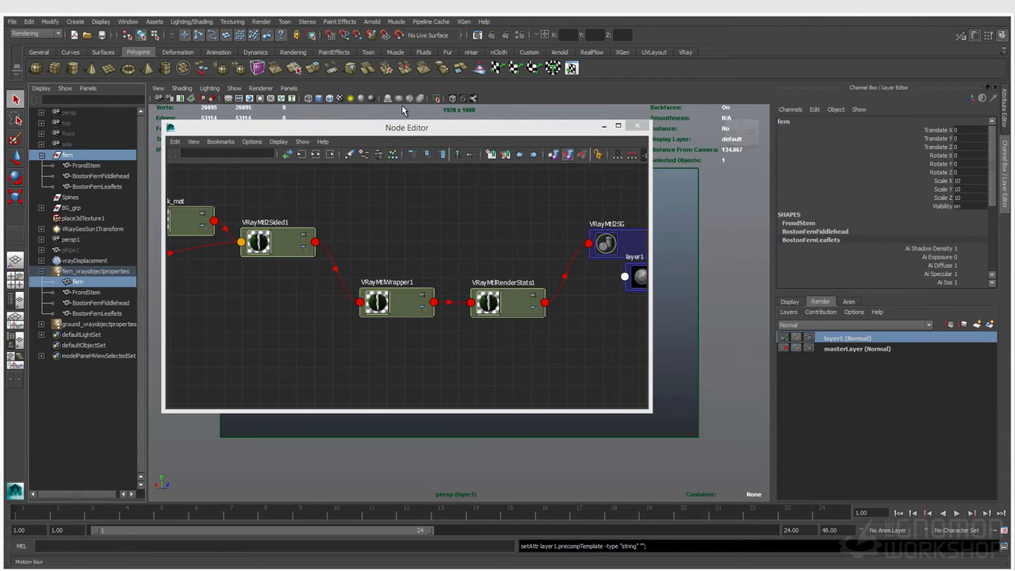
Step: In masterLayer, connect VRayMtl2Sided1 directly to the surface shader of VRayMtl2SG
{"action": "left_click", "coordinate": [857, 349]}
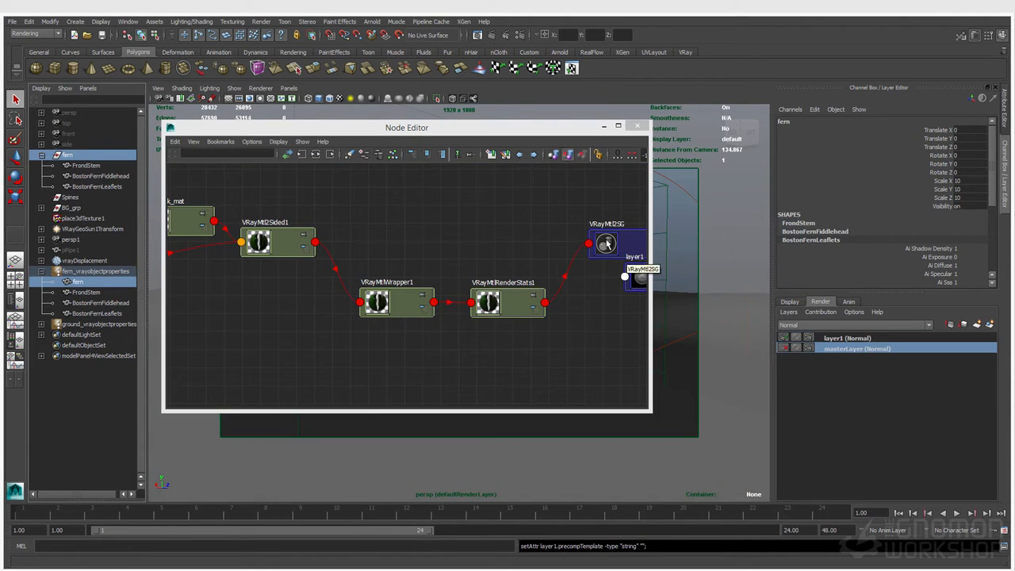
{"action": "left_click", "coordinate": [581, 248]}
{"action": "middle_click_drag", "start_coordinate": [580, 247], "coordinate": [583, 246]}
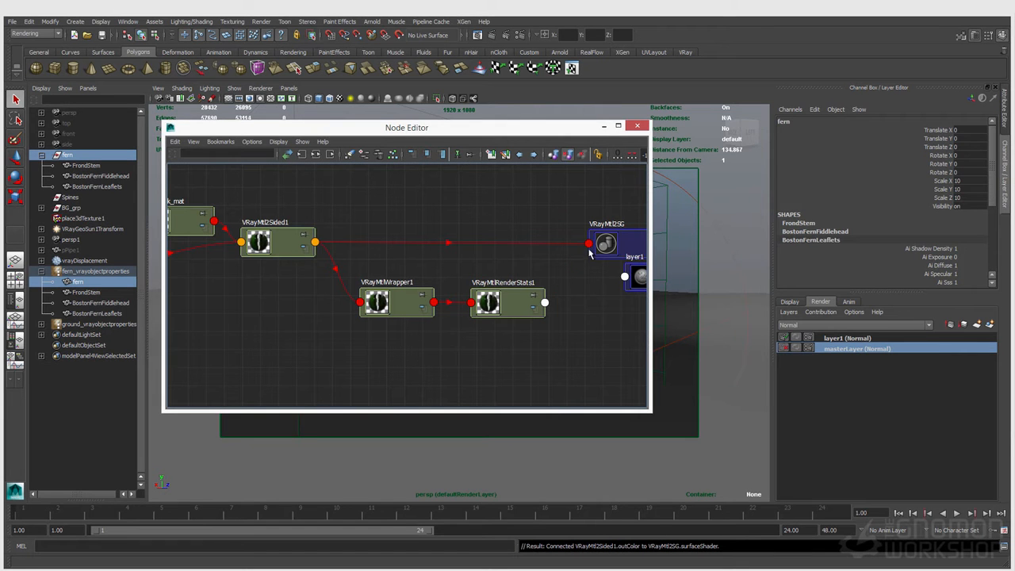
Step: In layer1, override VRayMtl2SG's surface material with VRayMtlRenderStats1 and turn off Primary Visibility on that render stats node
{"action": "left_click", "coordinate": [843, 340]}
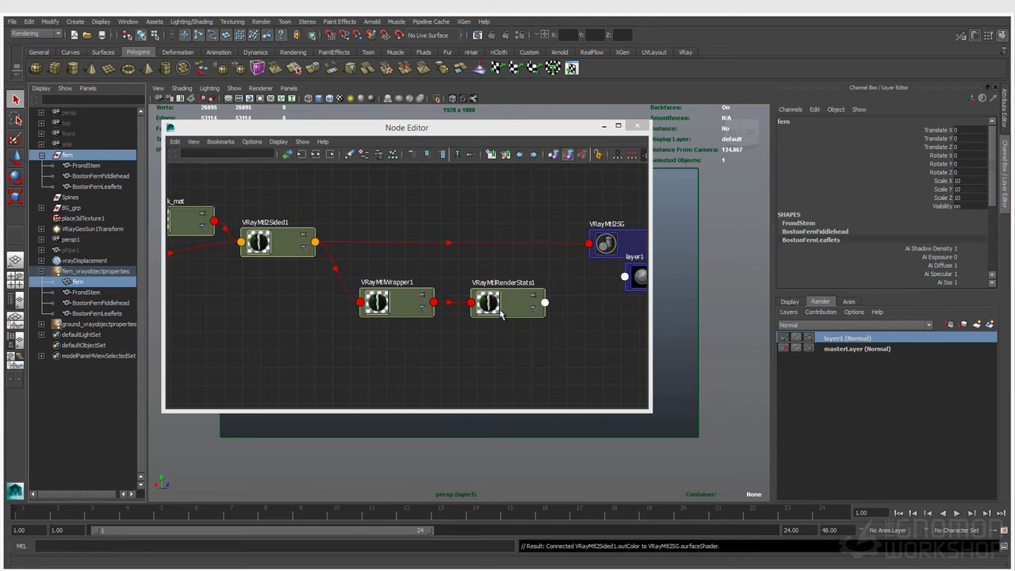
{"action": "double_click", "coordinate": [605, 254]}
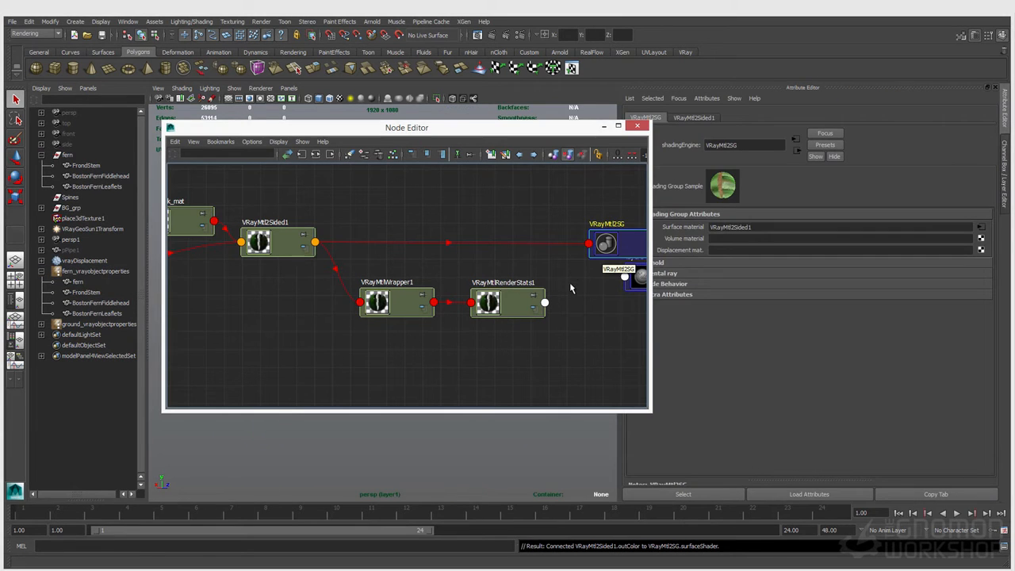
{"action": "right_click", "coordinate": [684, 228]}
{"action": "left_click", "coordinate": [714, 294]}
{"action": "mouse_move", "coordinate": [509, 309]}
{"action": "middle_mouse_down"}
{"action": "mouse_move", "coordinate": [598, 318]}
{"action": "mouse_move", "coordinate": [688, 230]}
{"action": "middle_mouse_up"}
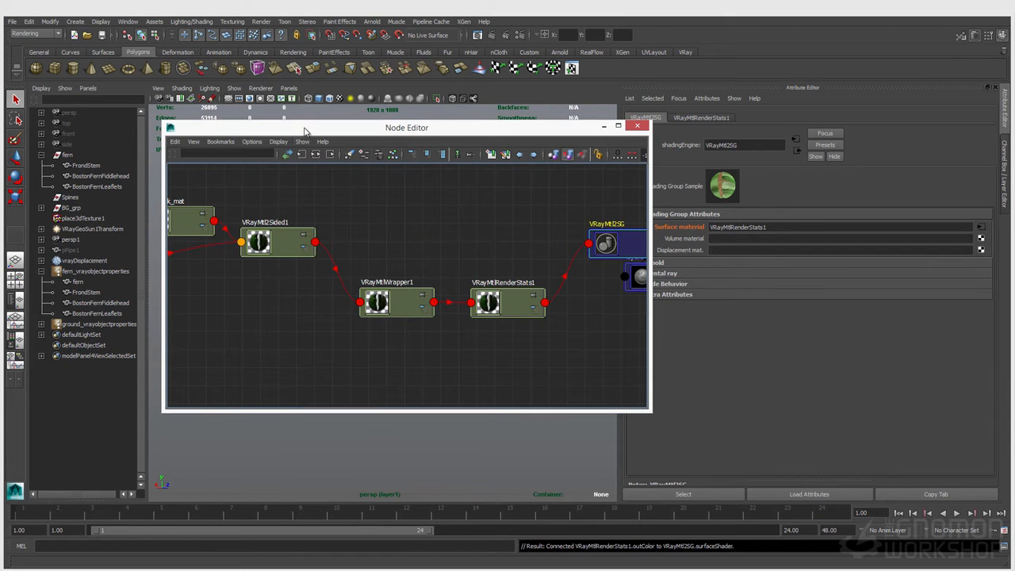
{"action": "left_click", "coordinate": [502, 312]}
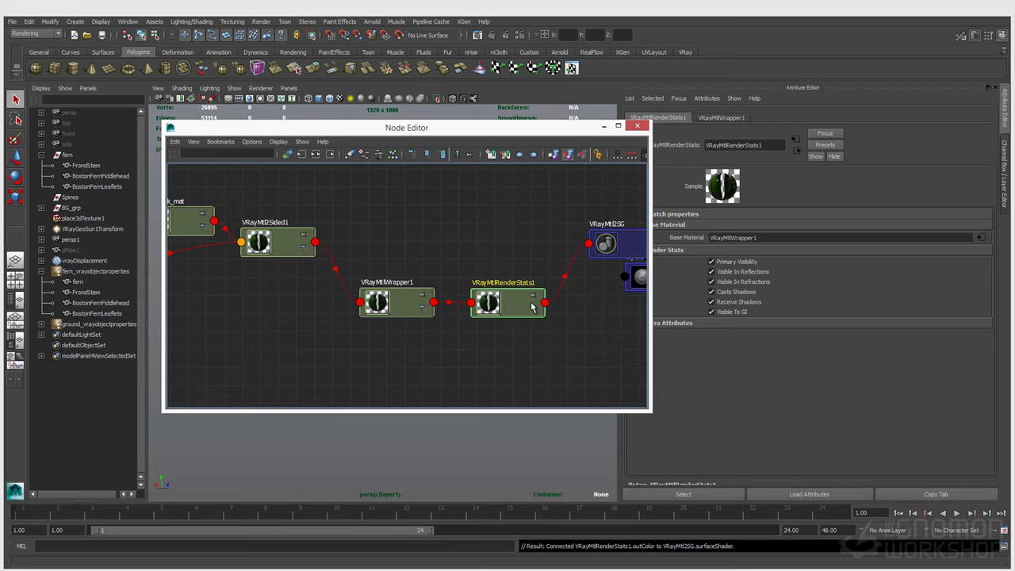
{"action": "left_click", "coordinate": [739, 262]}
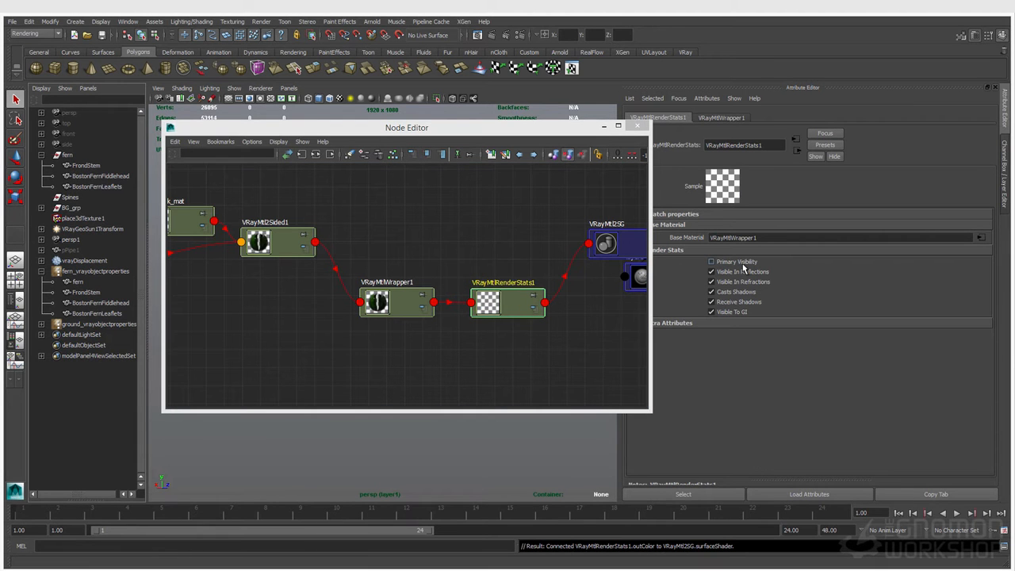
Step: Review the fern's object properties against the shading group, wrapper and render stats attributes
{"action": "left_click", "coordinate": [95, 271]}
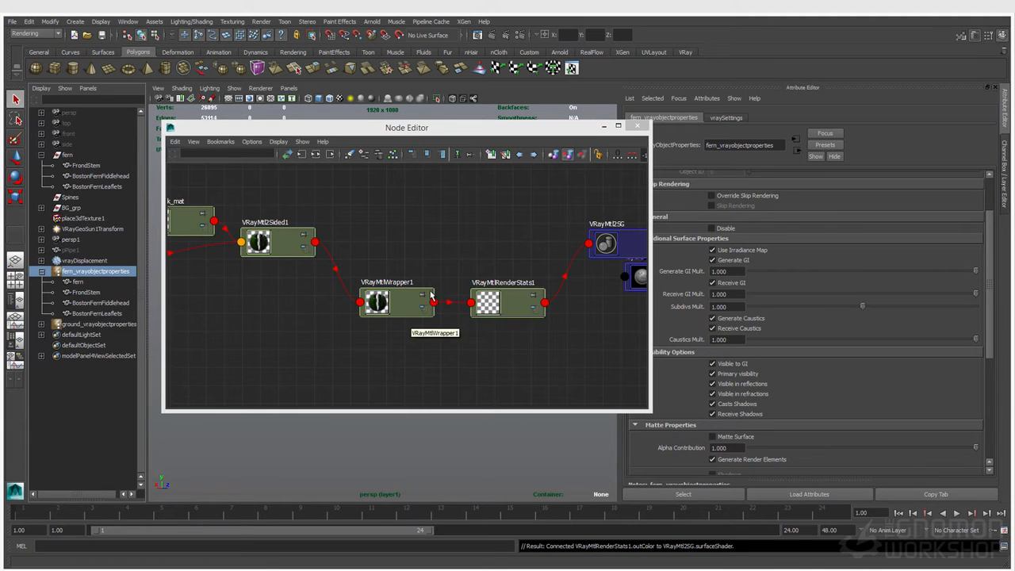
{"action": "left_click", "coordinate": [607, 241]}
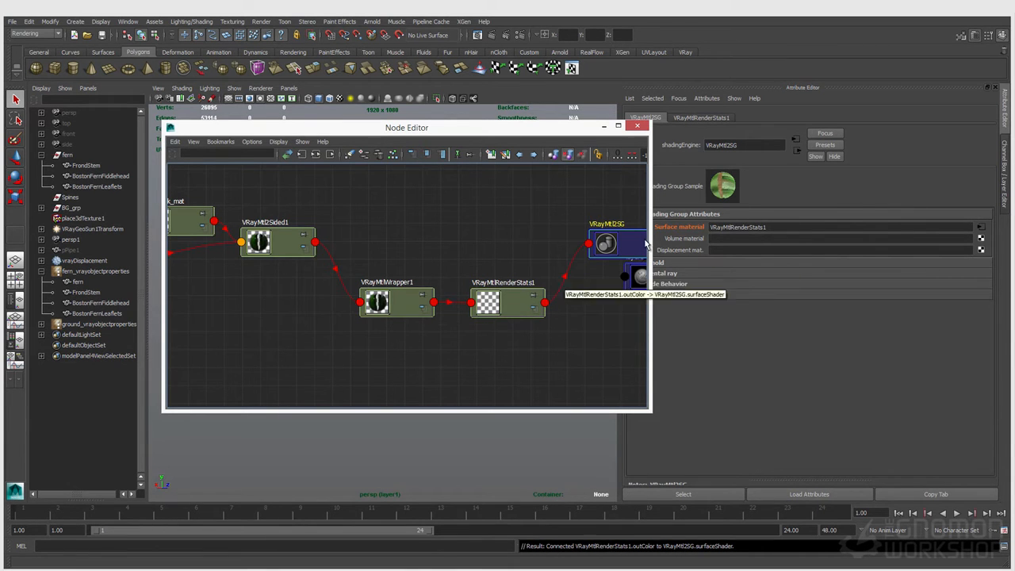
{"action": "left_click", "coordinate": [378, 302]}
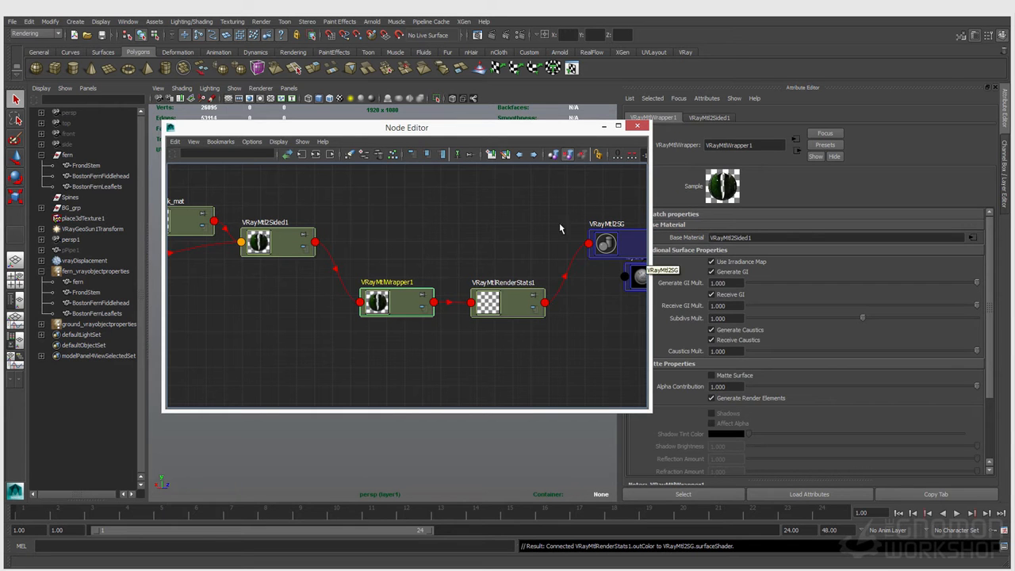
{"action": "left_click", "coordinate": [496, 305]}
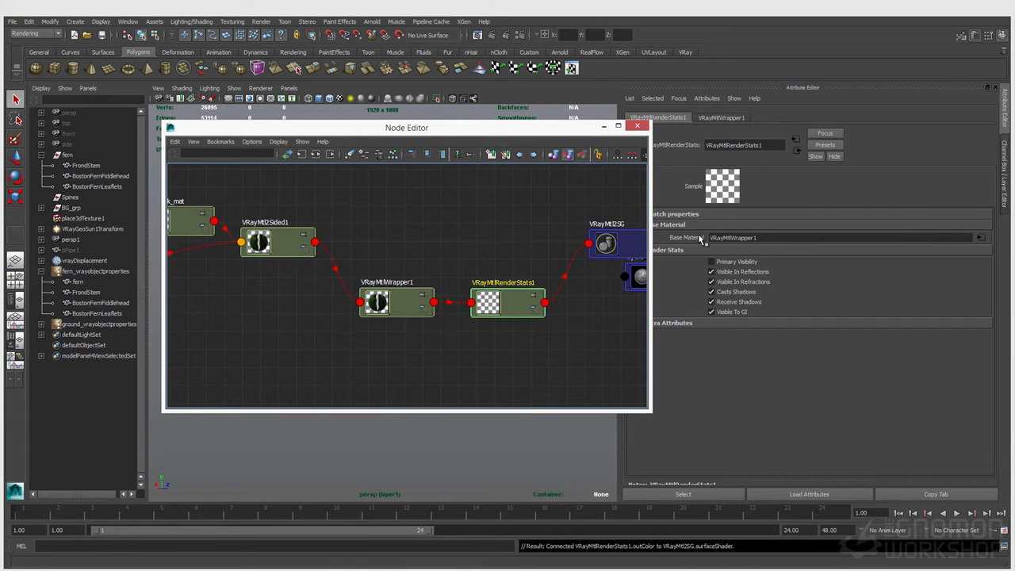
Step: In masterLayer, feed VRayMtlRenderStats1 into VRayMtl2SG's surface material and render the scene, moving the frame buffer aside
{"action": "left_click", "coordinate": [1005, 173]}
{"action": "left_click", "coordinate": [849, 349]}
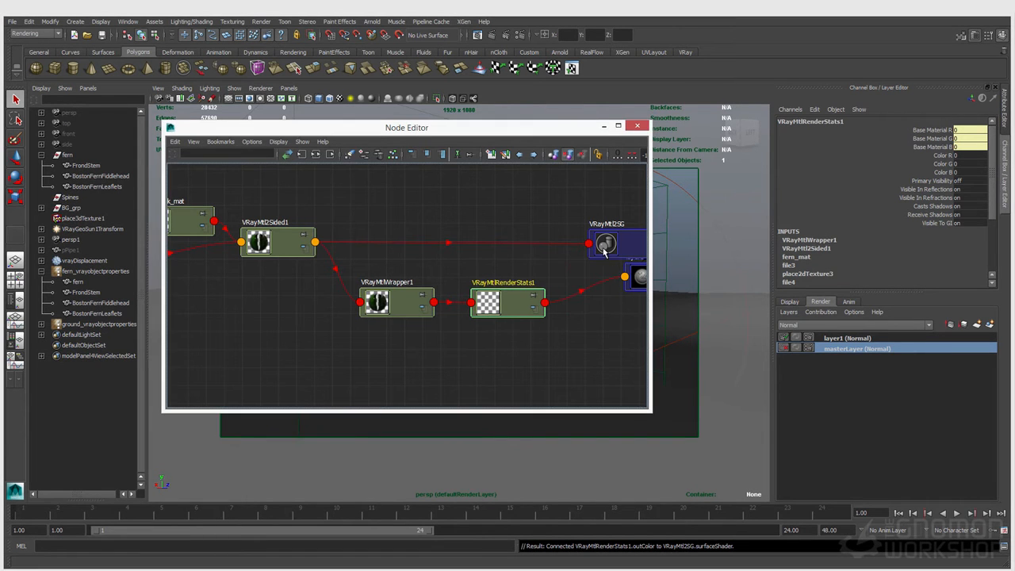
{"action": "left_click", "coordinate": [700, 244]}
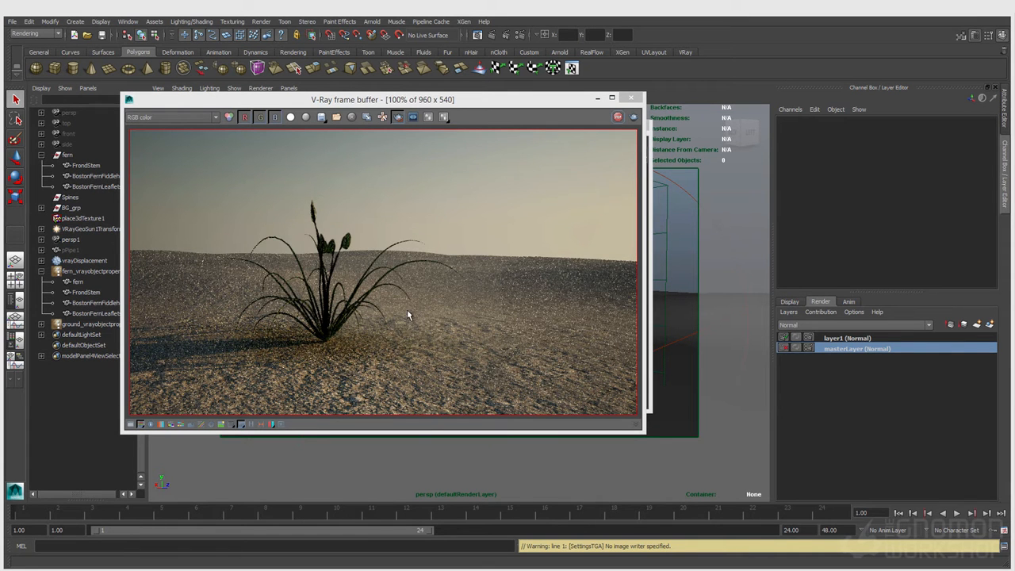
{"action": "left_click_drag", "start_coordinate": [454, 100], "coordinate": [373, 360]}
Step: Open the attributes of the VRayMtlRenderStats1 node
{"action": "left_click", "coordinate": [508, 305]}
{"action": "double_click", "coordinate": [508, 306]}
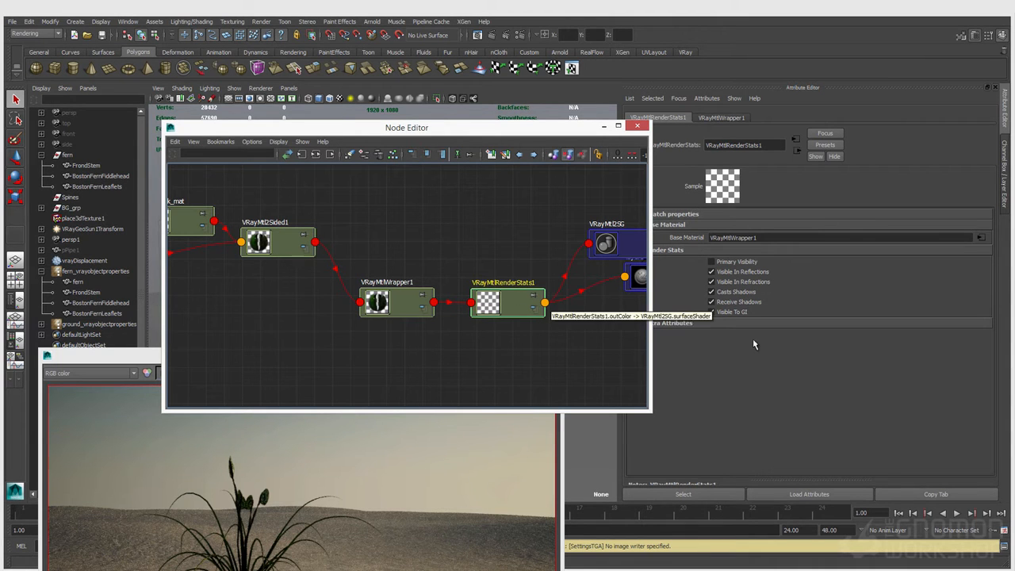
Step: Turn Primary Visibility back on for VRayMtlRenderStats1 and arrange the frame buffer and Node Editor so the fern render is in view
{"action": "left_click", "coordinate": [713, 262]}
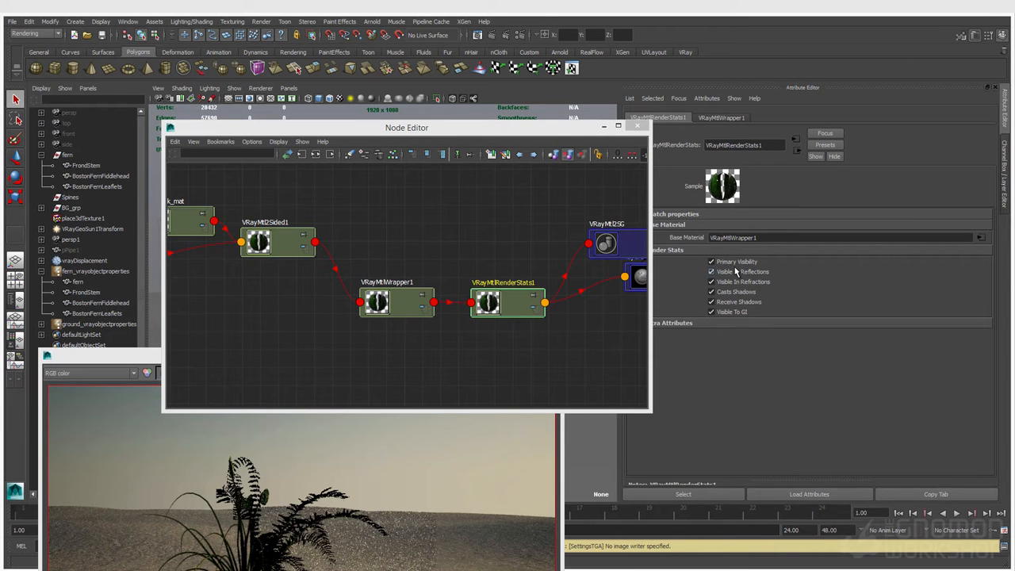
{"action": "left_click", "coordinate": [231, 418]}
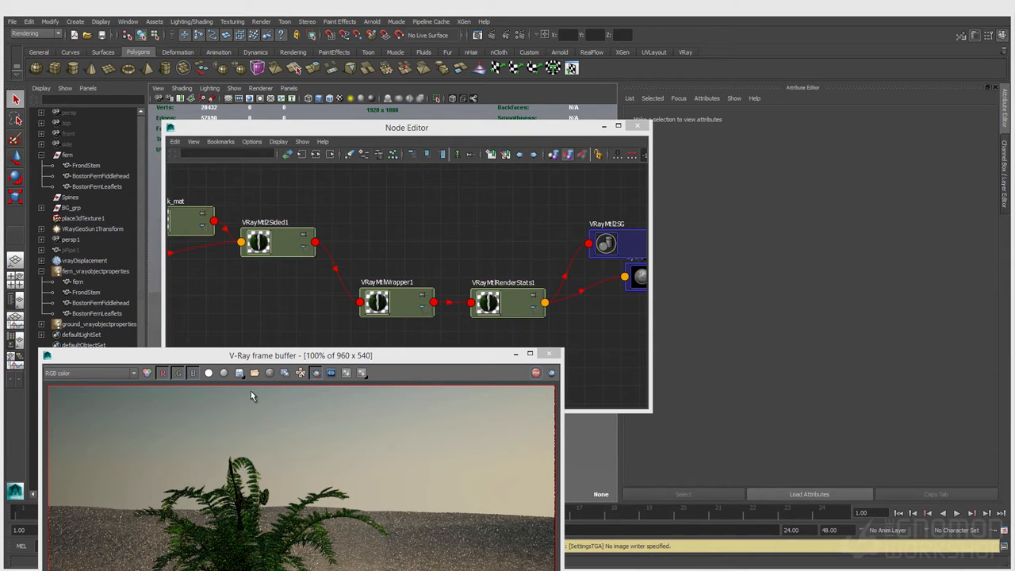
{"action": "left_click_drag", "start_coordinate": [252, 350], "coordinate": [235, 205]}
{"action": "left_click_drag", "start_coordinate": [205, 242], "coordinate": [208, 223]}
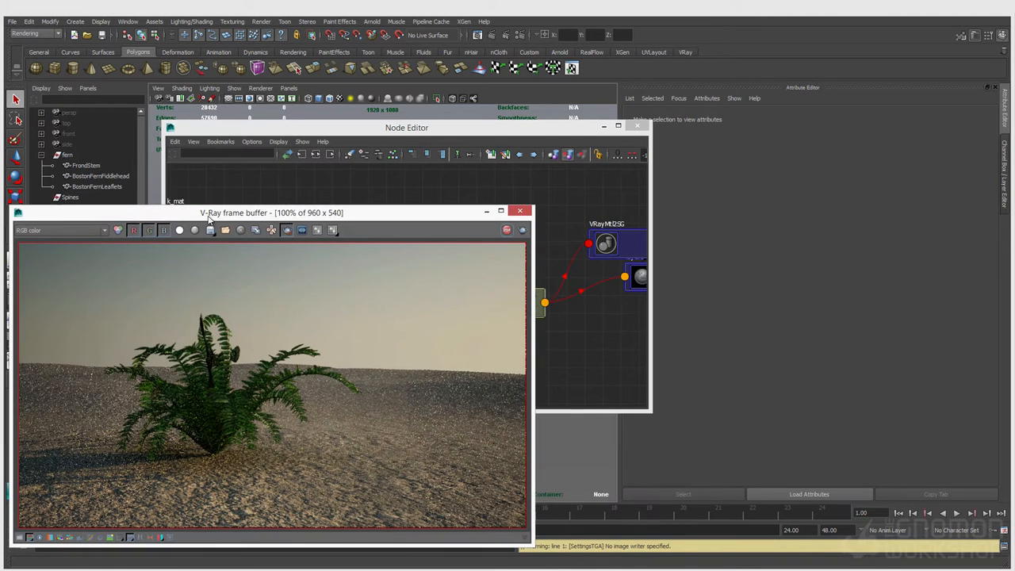
{"action": "left_click_drag", "start_coordinate": [362, 130], "coordinate": [432, 46]}
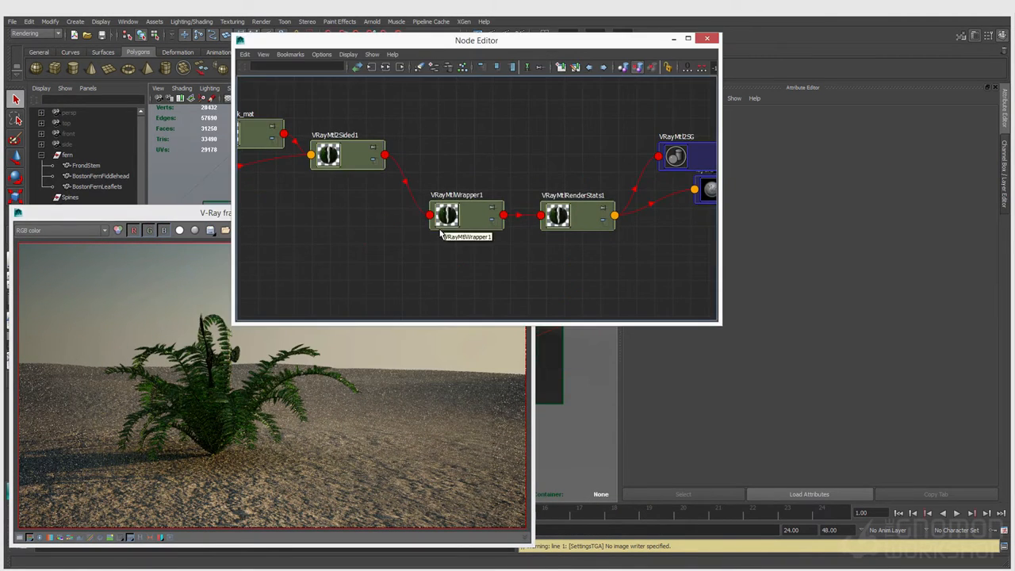
Step: Try Matte Surface on the VRayMtlWrapper1 node in the live render and turn it off again
{"action": "left_click", "coordinate": [468, 220]}
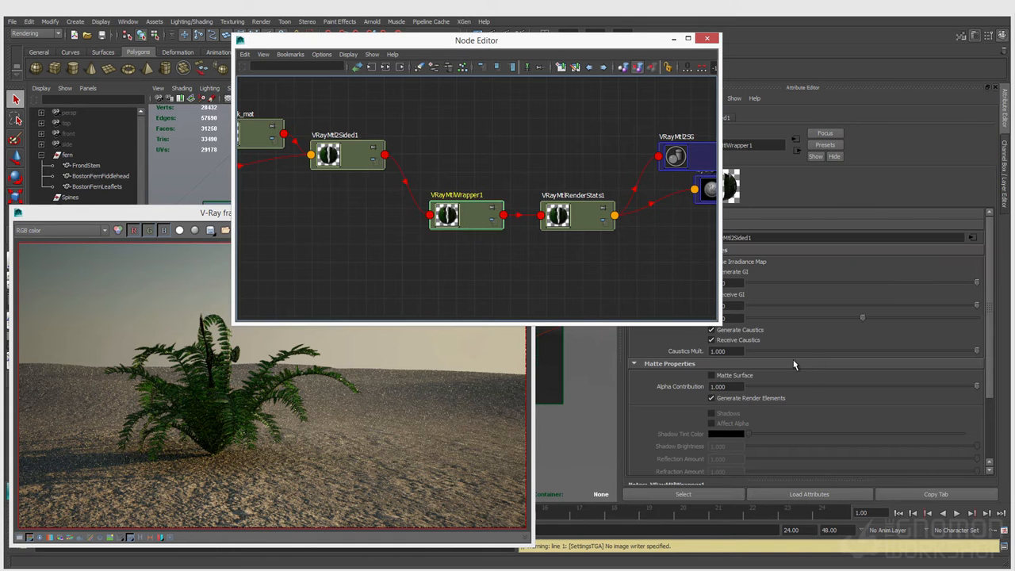
{"action": "left_click", "coordinate": [735, 376]}
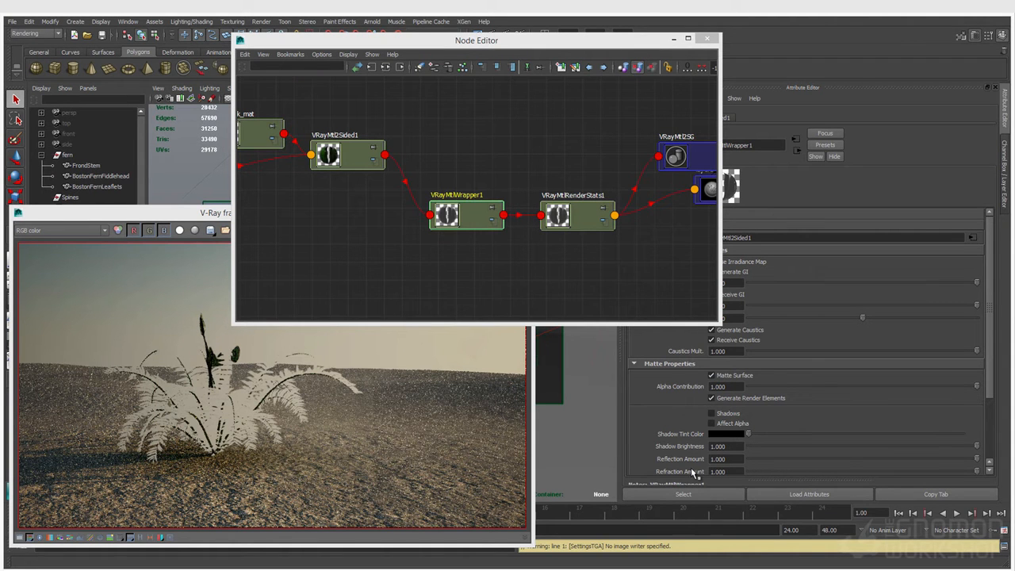
{"action": "left_click", "coordinate": [734, 378]}
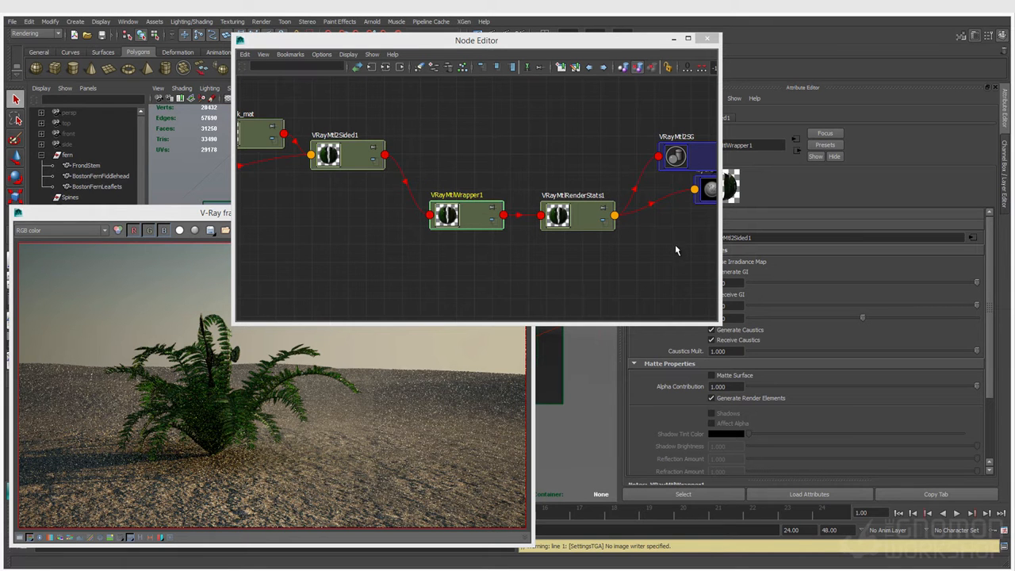
Step: Add the V-Ray material override attributes to the VRayMtl2SG shading group and expand its Extra VRay Attributes
{"action": "mouse_move", "coordinate": [472, 223]}
{"action": "left_mouse_down"}
{"action": "mouse_move", "coordinate": [451, 212]}
{"action": "mouse_move", "coordinate": [471, 228]}
{"action": "left_mouse_up"}
{"action": "left_click", "coordinate": [630, 192]}
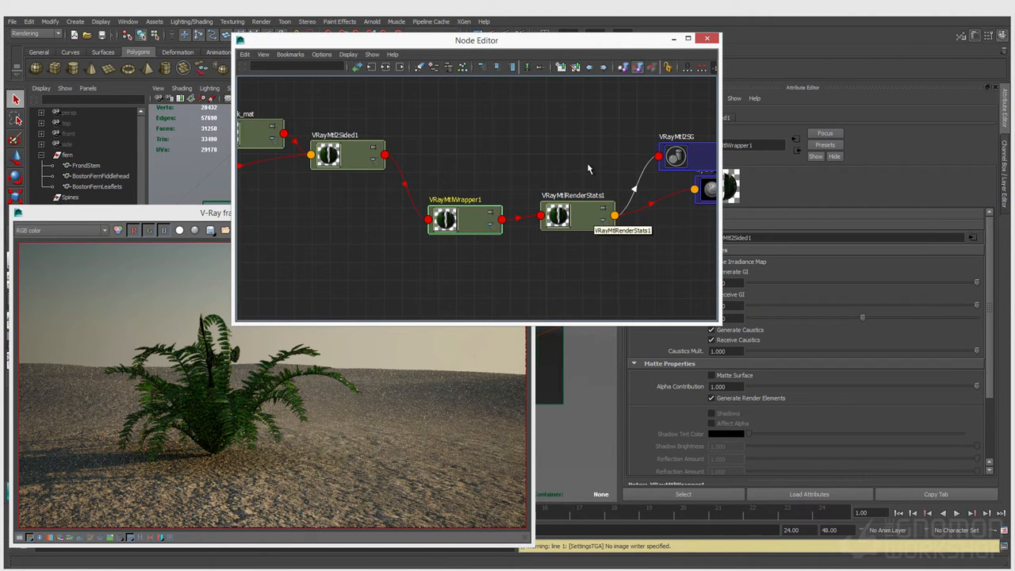
{"action": "left_click_drag", "start_coordinate": [605, 46], "coordinate": [460, 130]}
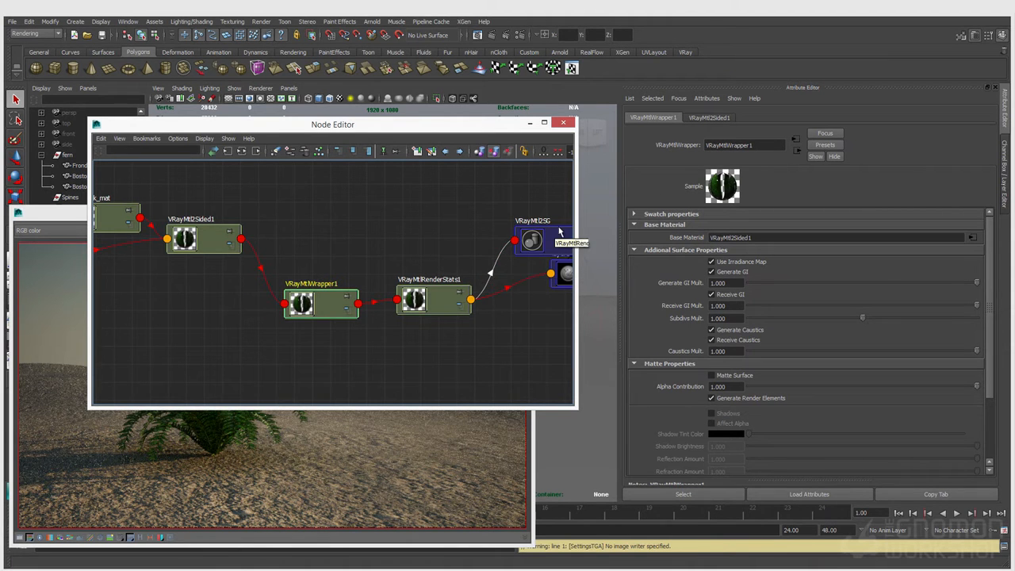
{"action": "left_click", "coordinate": [543, 249]}
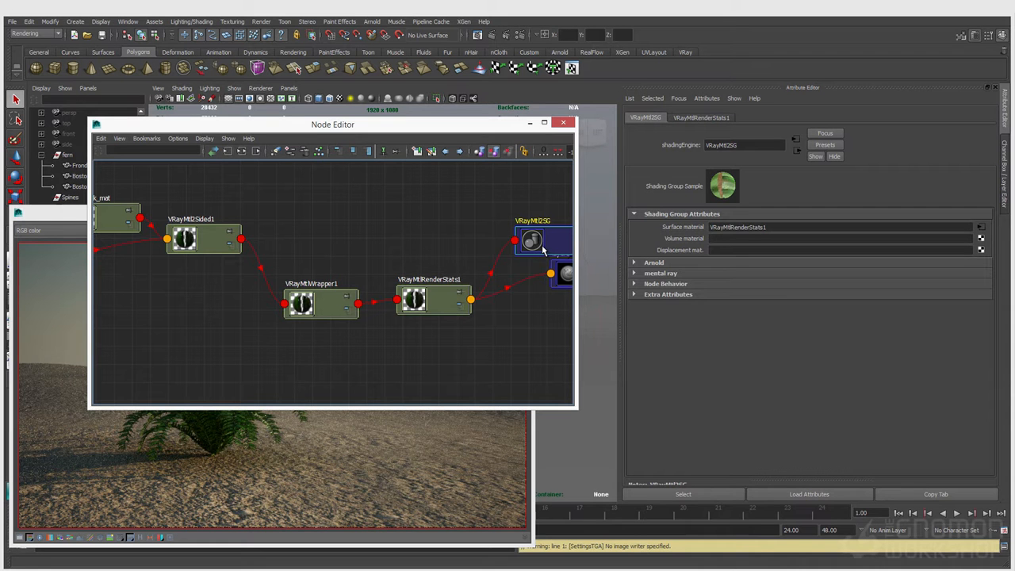
{"action": "left_click", "coordinate": [701, 99]}
{"action": "mouse_move", "coordinate": [711, 138]}
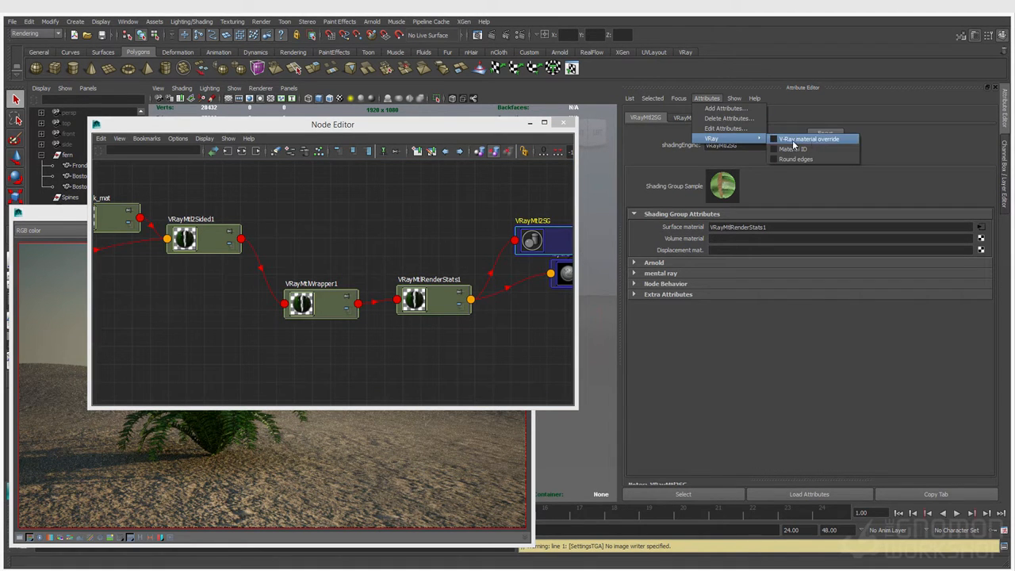
{"action": "left_click", "coordinate": [828, 151]}
{"action": "left_click", "coordinate": [714, 99]}
{"action": "mouse_move", "coordinate": [711, 140]}
{"action": "left_click", "coordinate": [803, 140]}
{"action": "left_click", "coordinate": [699, 306]}
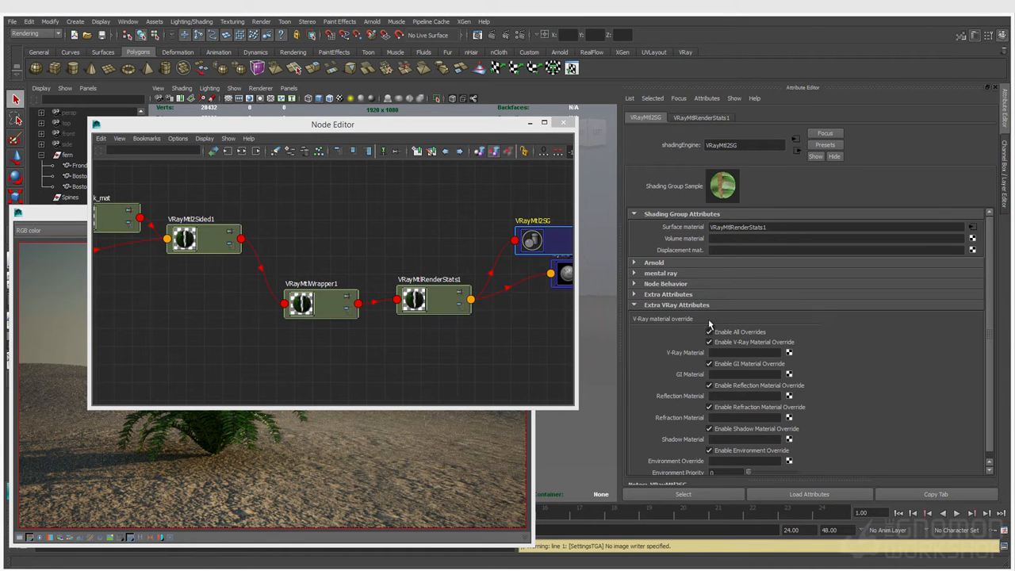
{"action": "scroll", "coordinate": [747, 372], "scroll_direction": "down", "scroll_amount": 1}
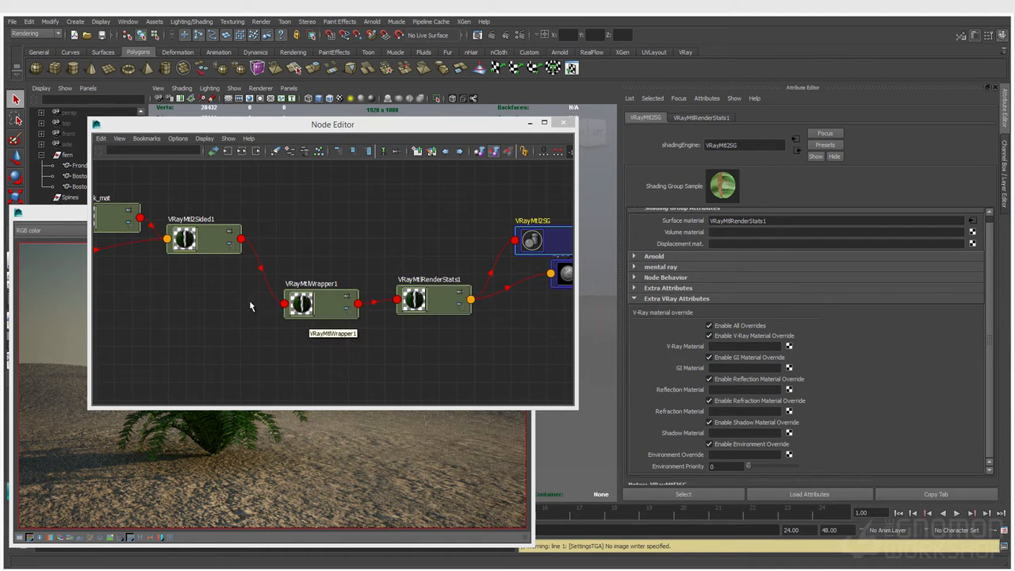
Step: Check which optional V-Ray attributes are available for the VRayMtl2Sided1 material
{"action": "left_click", "coordinate": [218, 248]}
{"action": "left_click", "coordinate": [706, 99]}
{"action": "mouse_move", "coordinate": [722, 139]}
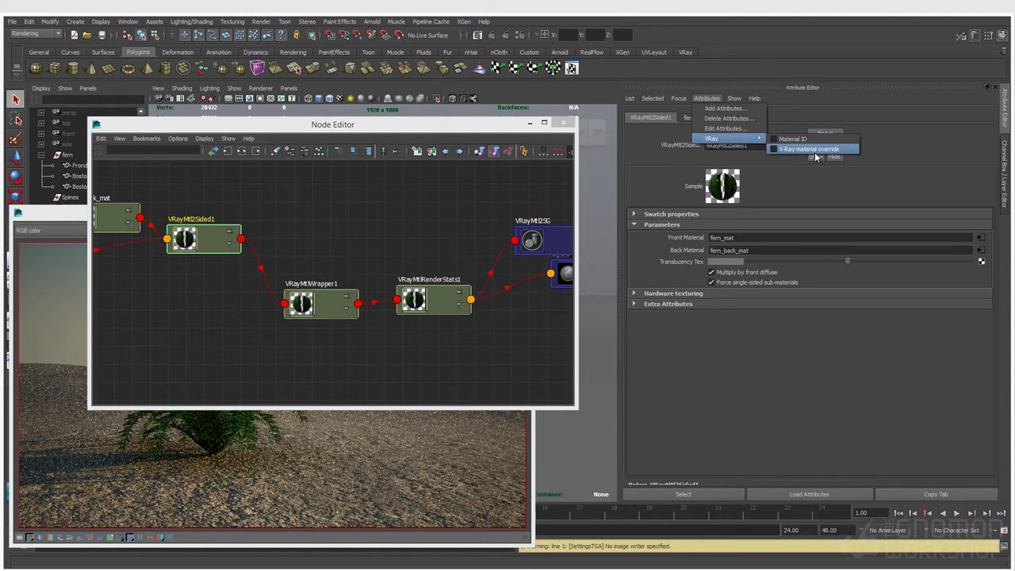
{"action": "left_click", "coordinate": [828, 151]}
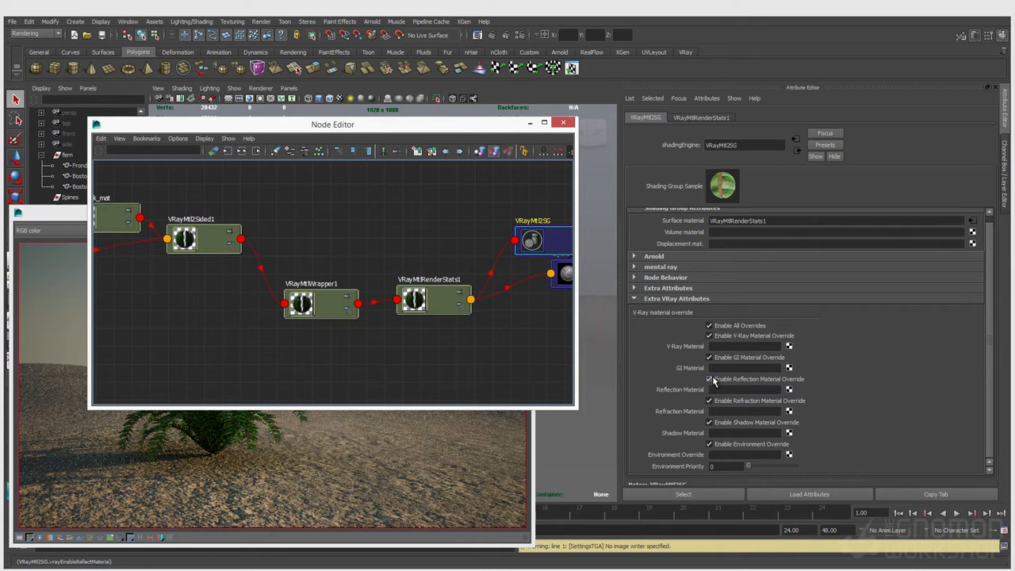
Step: Create a VRayRaySwitch texture node in an empty area below the fern shading network
{"action": "left_click", "coordinate": [378, 375]}
{"action": "key", "text": "Tab"}
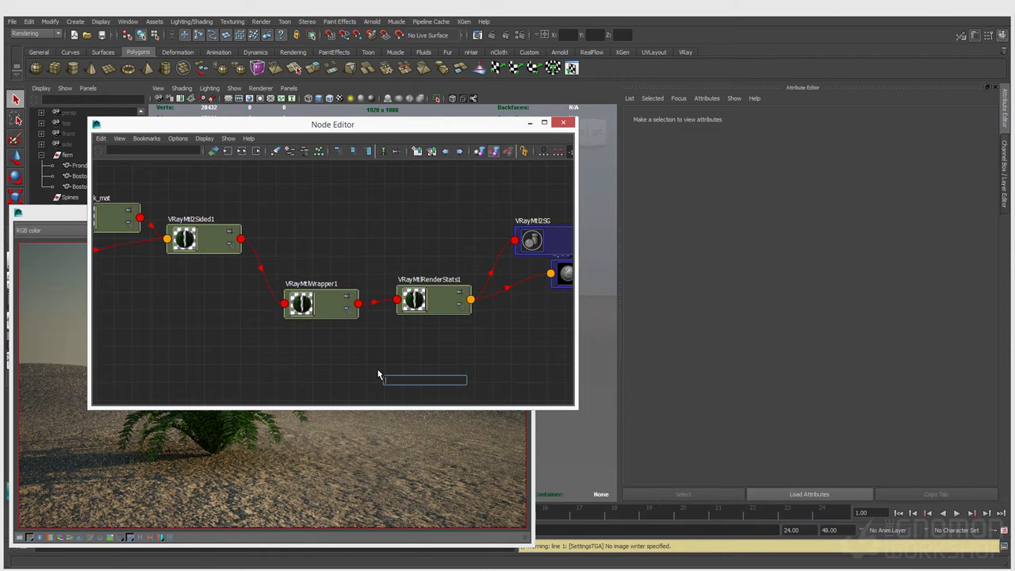
{"action": "type", "text": "vray"}
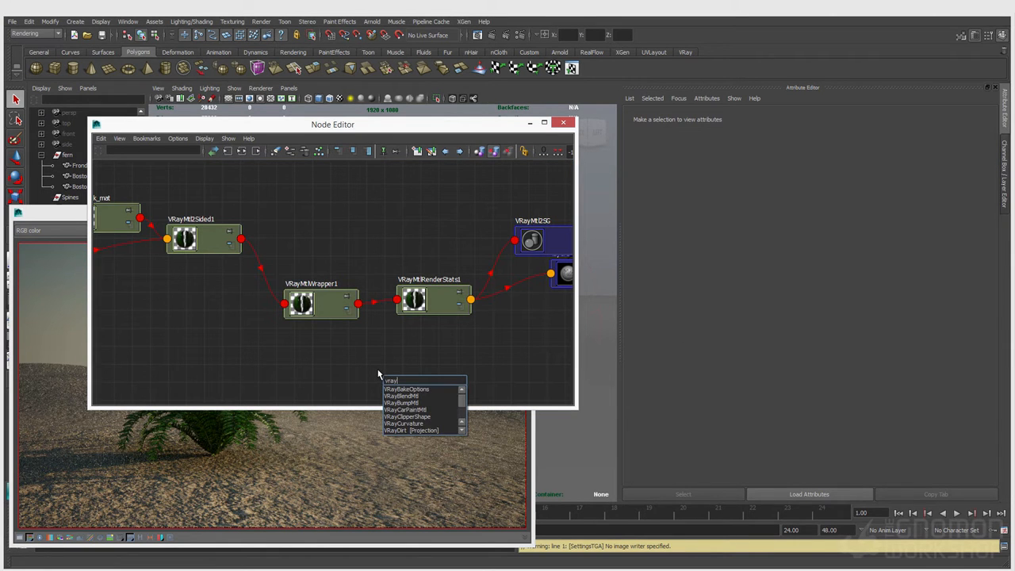
{"action": "type", "text": "ra"}
{"action": "key", "text": "Up"}
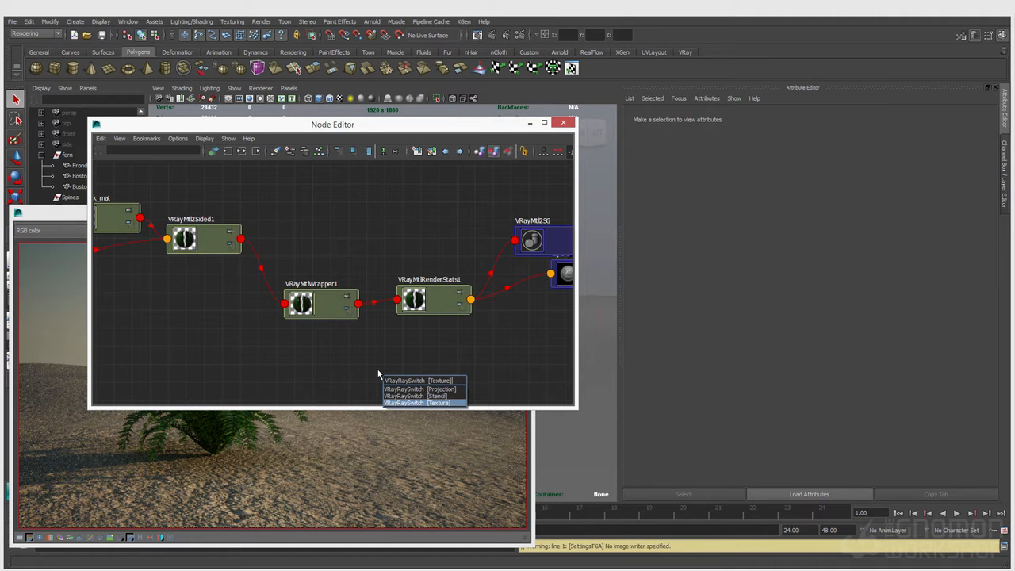
{"action": "key", "text": "Return"}
{"action": "left_click_drag", "start_coordinate": [443, 389], "coordinate": [314, 388]}
Step: Remove the V-Ray material override attributes from the VRayMtl2SG shading group
{"action": "left_click", "coordinate": [557, 235]}
{"action": "left_click", "coordinate": [699, 99]}
{"action": "mouse_move", "coordinate": [718, 140]}
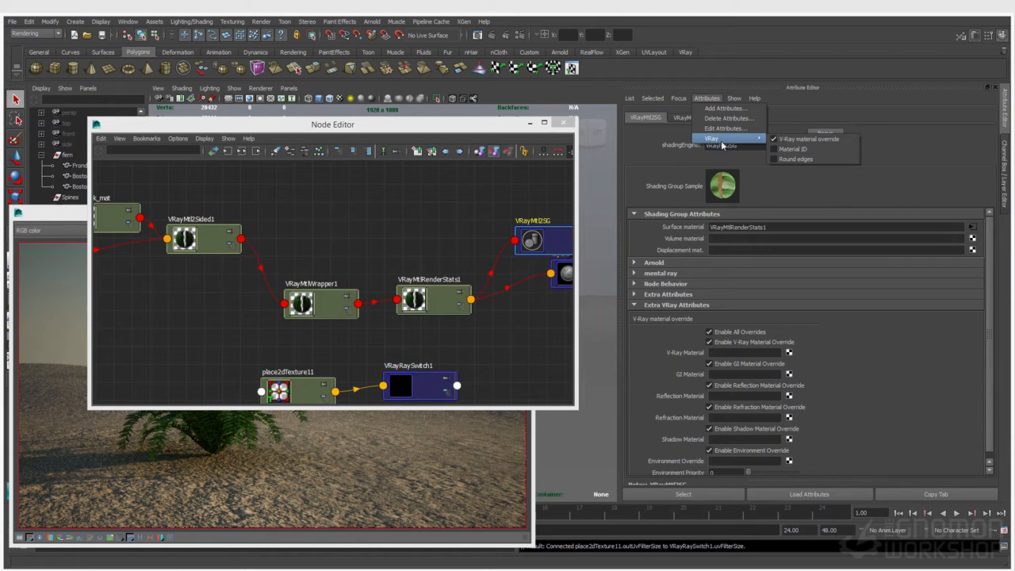
{"action": "left_click", "coordinate": [800, 141]}
Step: Move VRayRaySwitch1 and its place2dTexture11 node next to the BostonFernLeaflets file textures, below fern_mat
{"action": "left_click_drag", "start_coordinate": [369, 132], "coordinate": [382, 111]}
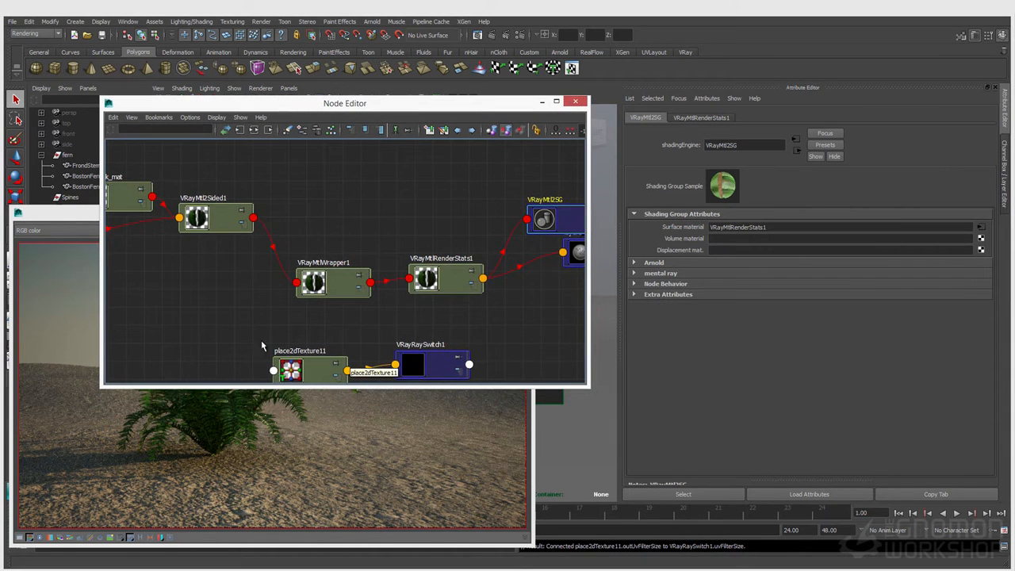
{"action": "scroll", "coordinate": [294, 319], "scroll_direction": "down", "scroll_amount": 3}
{"action": "left_click", "coordinate": [461, 323]}
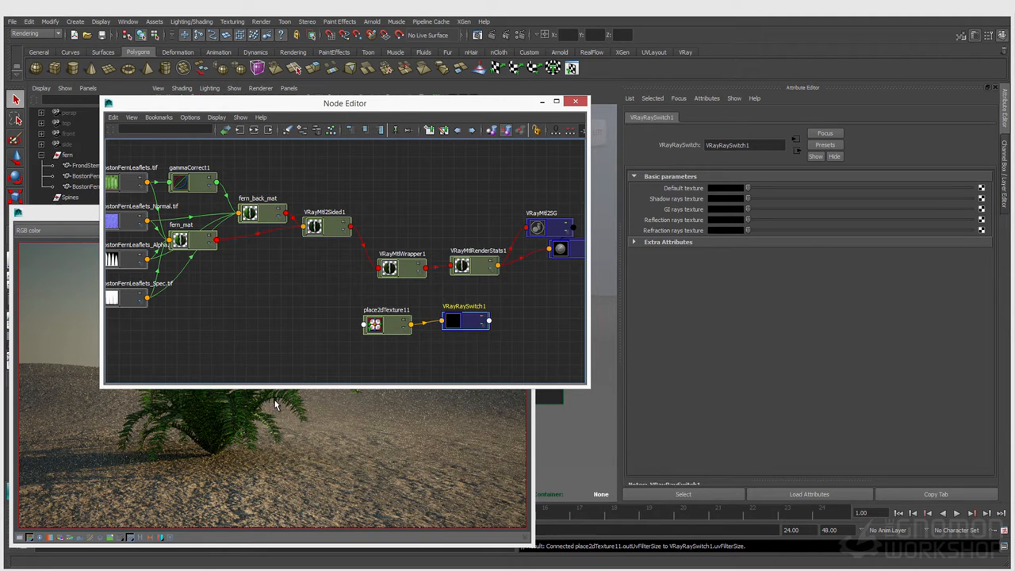
{"action": "left_click_drag", "start_coordinate": [403, 327], "coordinate": [162, 355]}
{"action": "left_click_drag", "start_coordinate": [452, 324], "coordinate": [191, 303]}
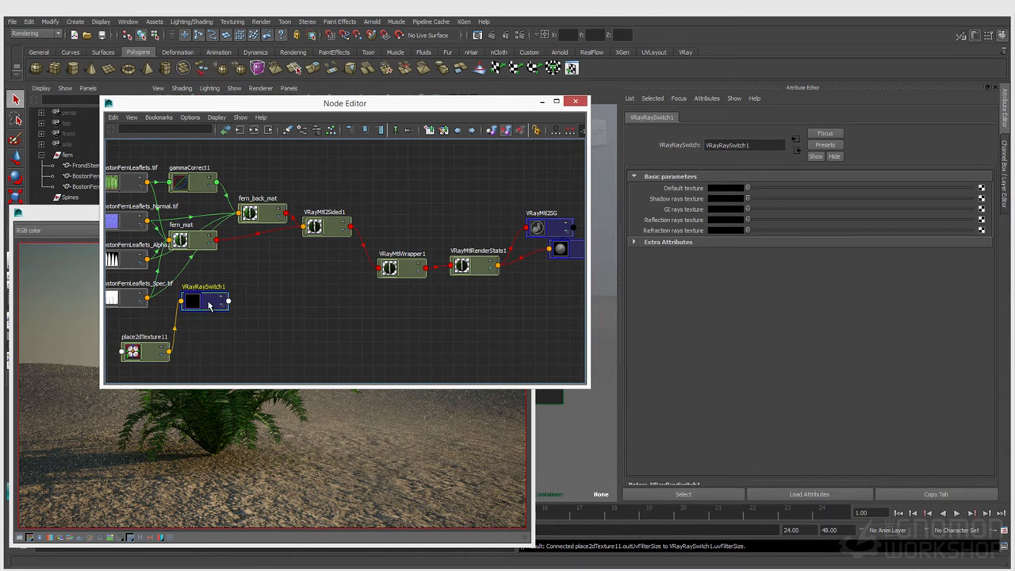
Step: On VRayRaySwitch1, set the GI rays texture to white and connect the BostonFernLeaflets_Alpha file to the default, shadow, reflection and refraction textures
{"action": "left_click", "coordinate": [721, 210]}
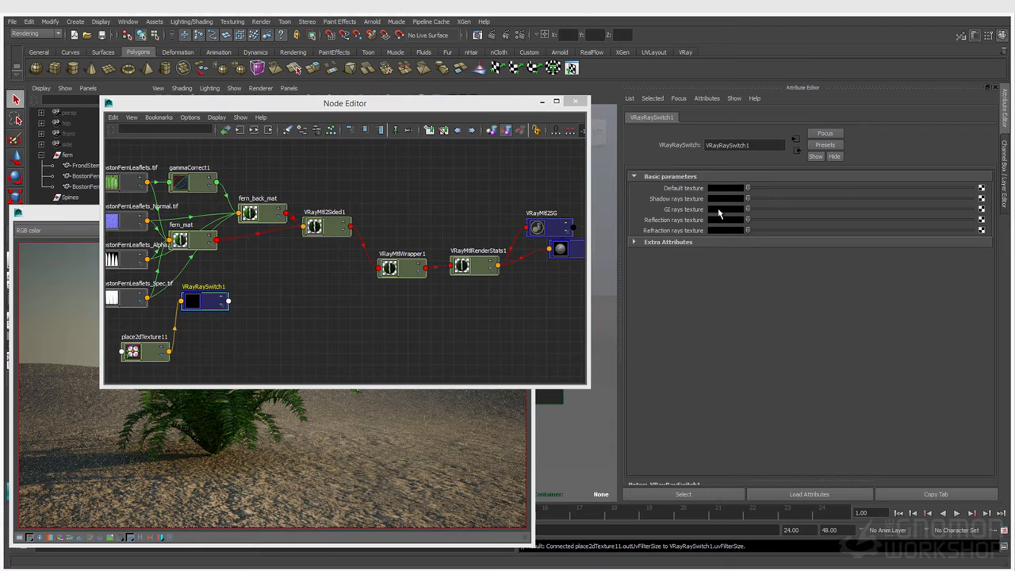
{"action": "left_click", "coordinate": [680, 189]}
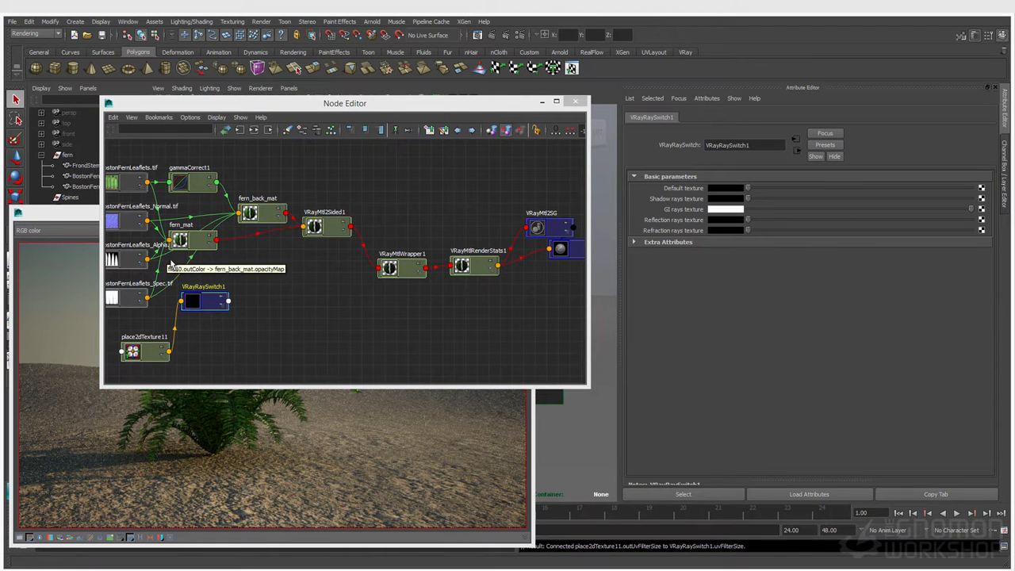
{"action": "left_click", "coordinate": [62, 214]}
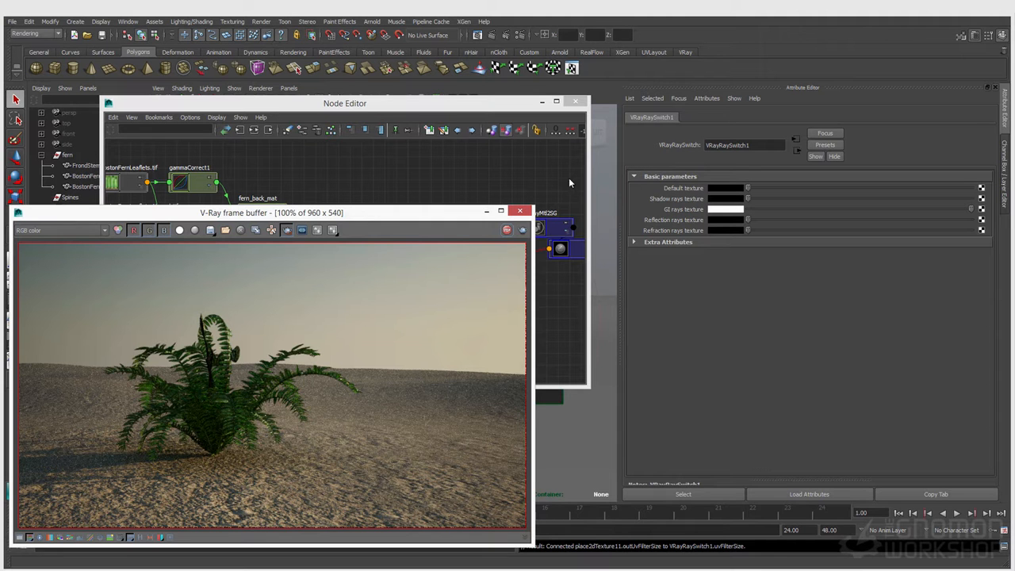
{"action": "left_click", "coordinate": [145, 184]}
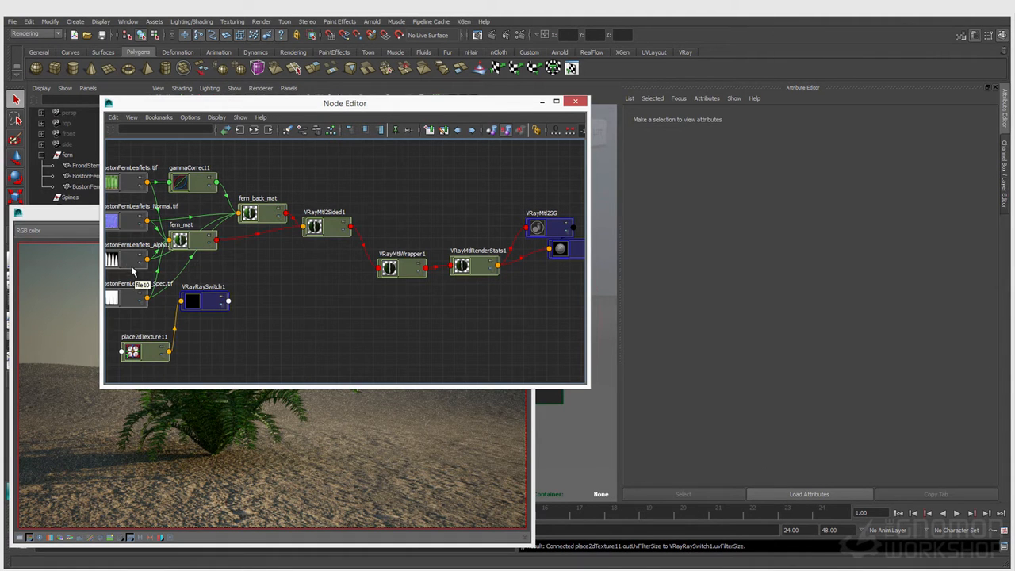
{"action": "left_click", "coordinate": [202, 304]}
{"action": "middle_click_drag", "start_coordinate": [126, 266], "coordinate": [687, 199]}
{"action": "middle_click_drag", "start_coordinate": [121, 268], "coordinate": [667, 233]}
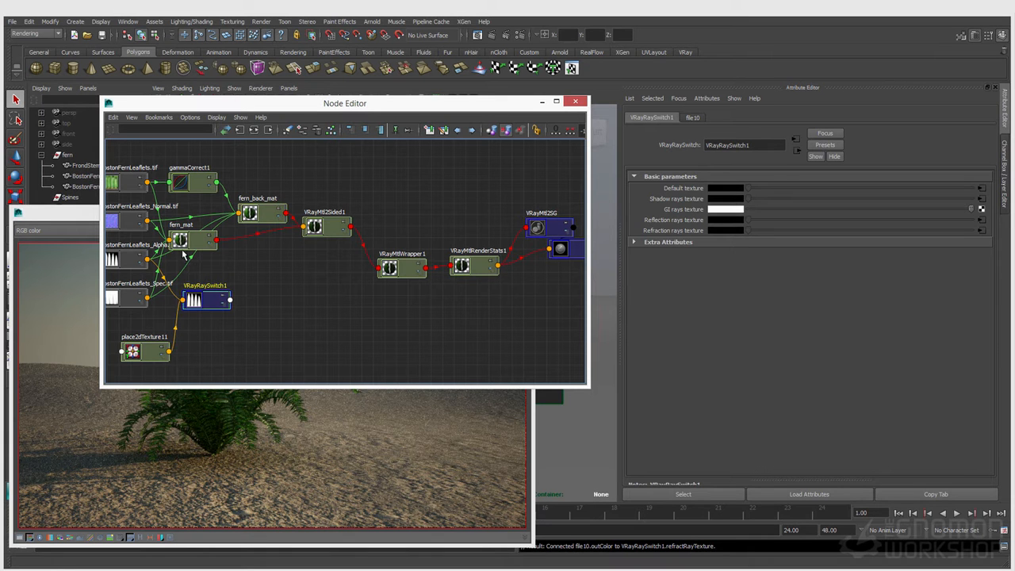
Step: Connect VRayRaySwitch1 to the Opacity Map of both fern_mat and fern_back_mat, spacing the nodes apart to show the links
{"action": "left_click_drag", "start_coordinate": [191, 249], "coordinate": [235, 264]}
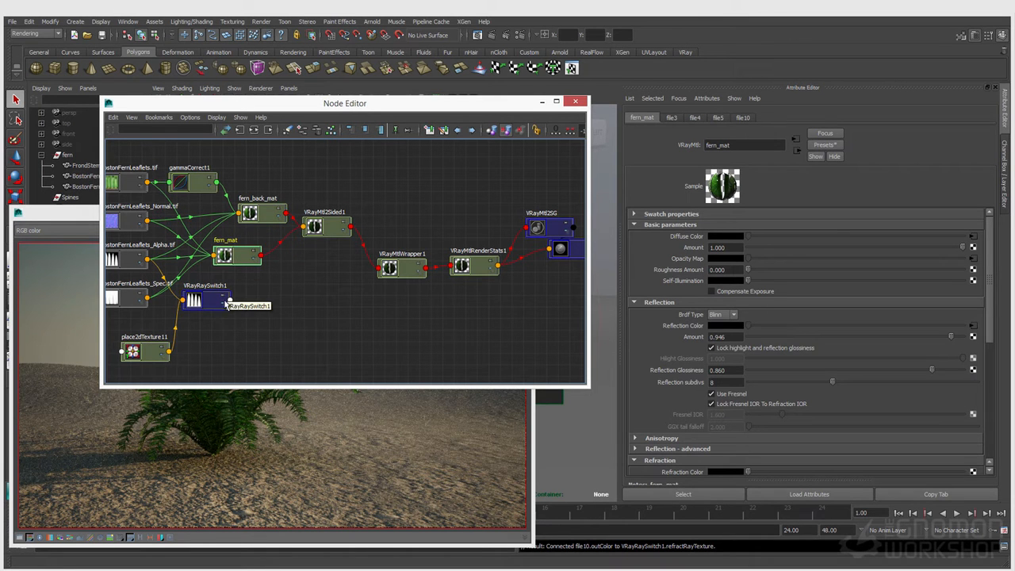
{"action": "middle_click_drag", "start_coordinate": [198, 309], "coordinate": [698, 259]}
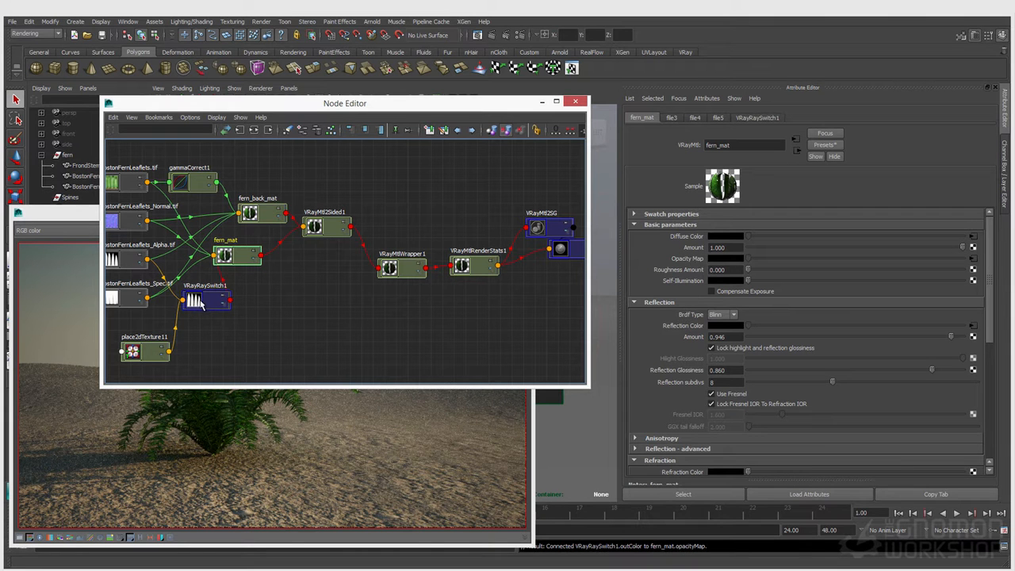
{"action": "left_click", "coordinate": [270, 219]}
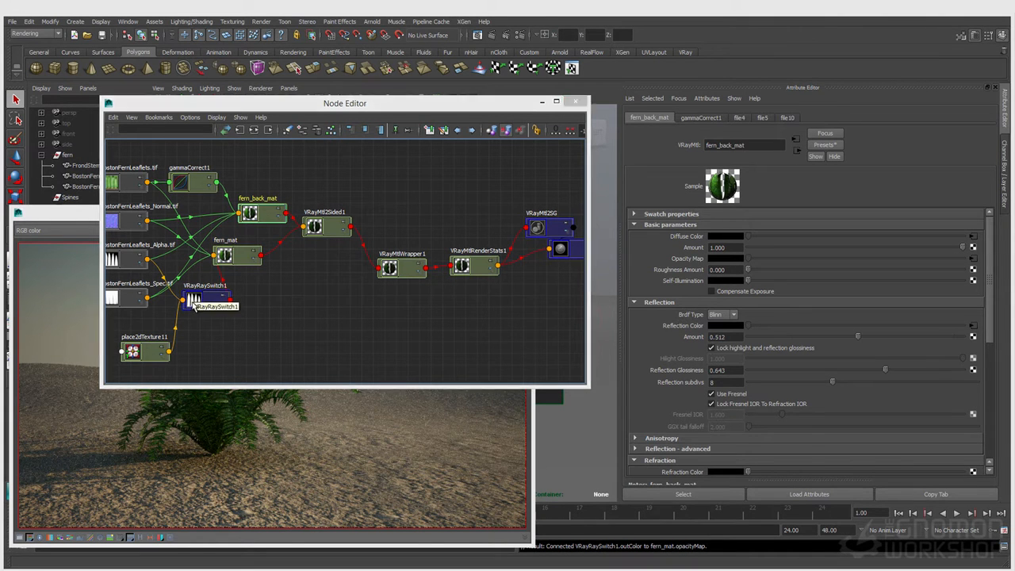
{"action": "left_click", "coordinate": [220, 324]}
{"action": "left_click", "coordinate": [262, 214]}
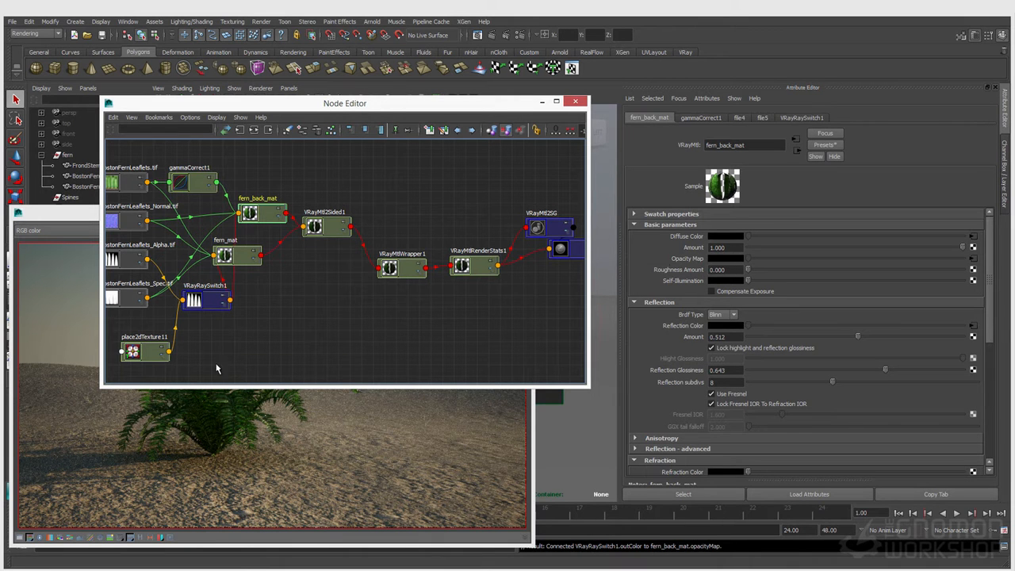
{"action": "left_click_drag", "start_coordinate": [254, 260], "coordinate": [313, 280]}
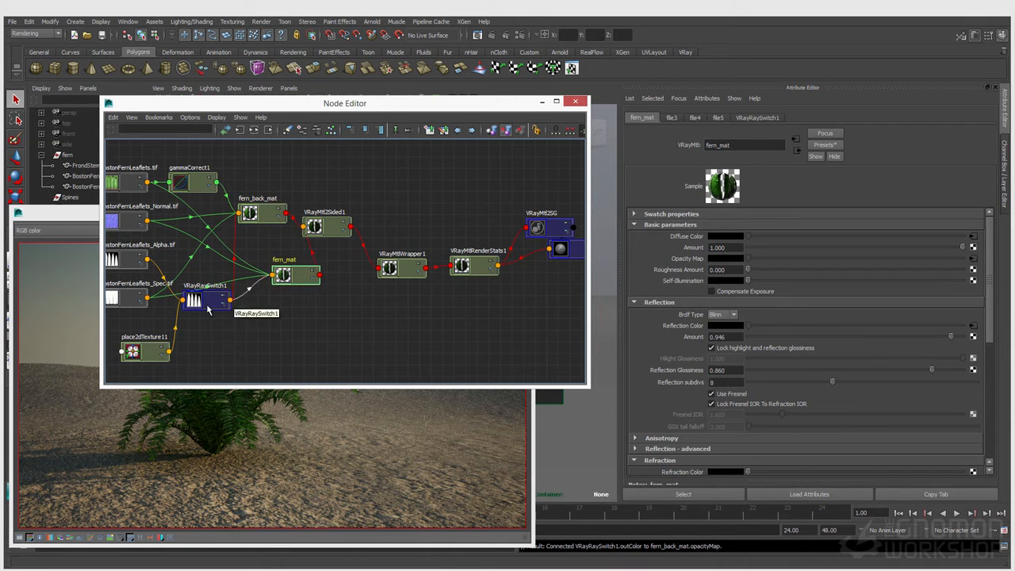
{"action": "left_click_drag", "start_coordinate": [222, 304], "coordinate": [230, 310]}
Step: Place the Node Editor beside the V-Ray frame buffer and examine the fern render against the ray switch network
{"action": "left_click_drag", "start_coordinate": [285, 103], "coordinate": [592, 126]}
{"action": "left_click", "coordinate": [231, 215]}
{"action": "left_click", "coordinate": [140, 540]}
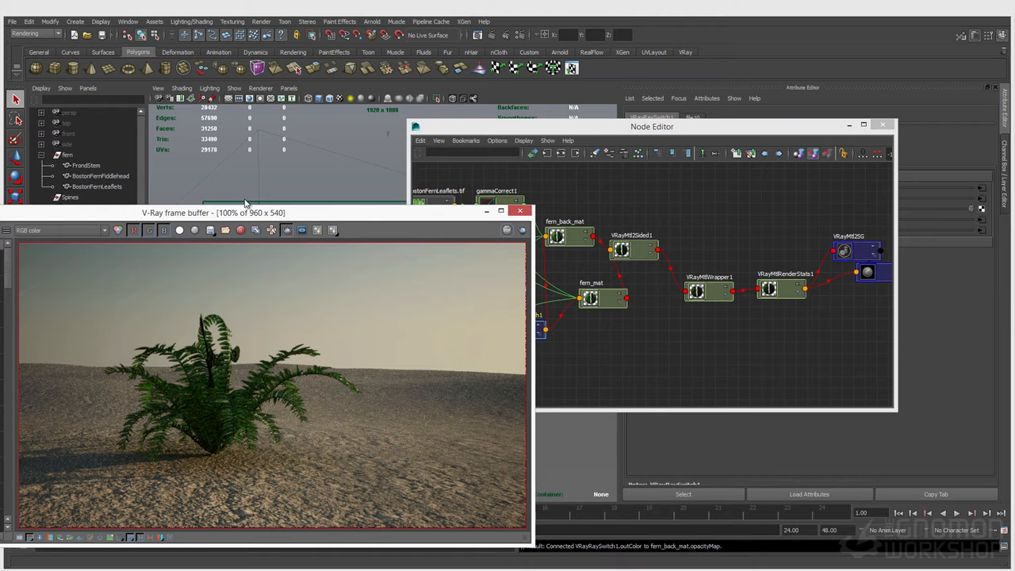
{"action": "left_click", "coordinate": [469, 203]}
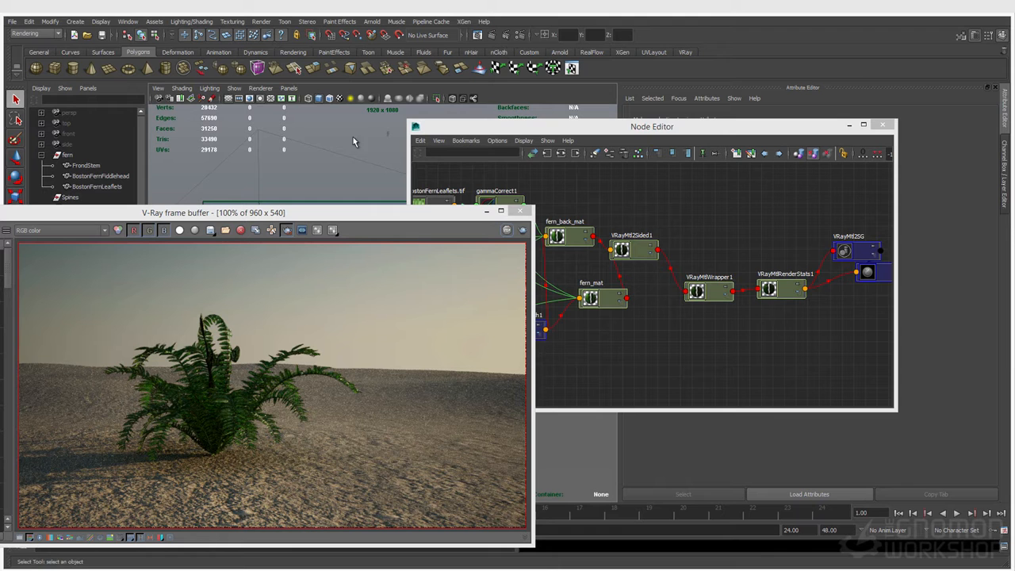
{"action": "left_click", "coordinate": [729, 258]}
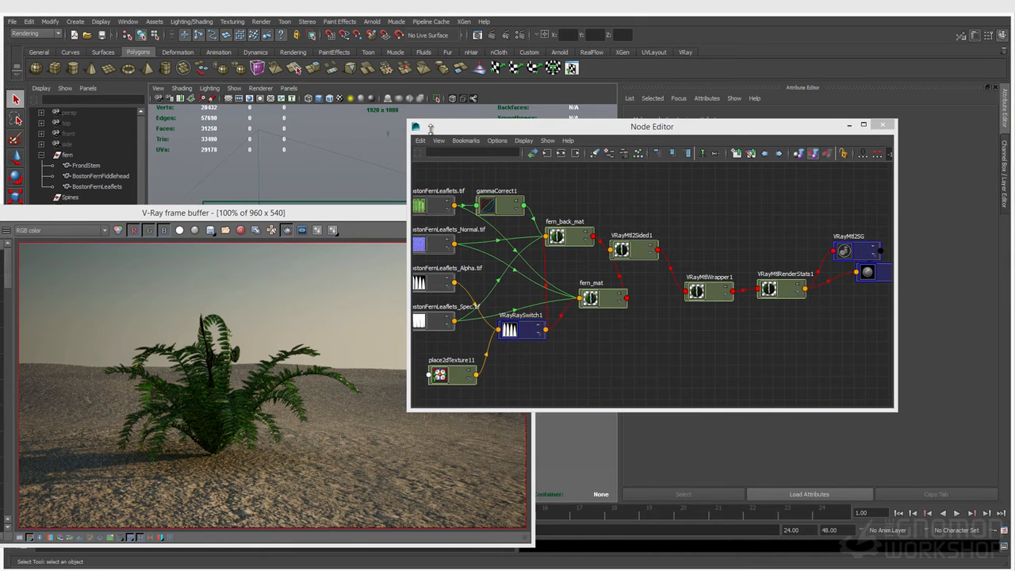
Step: Compare the fern render with the ray switch network once more, and close the V-Ray frame buffer and the Node Editor
{"action": "left_click", "coordinate": [498, 39]}
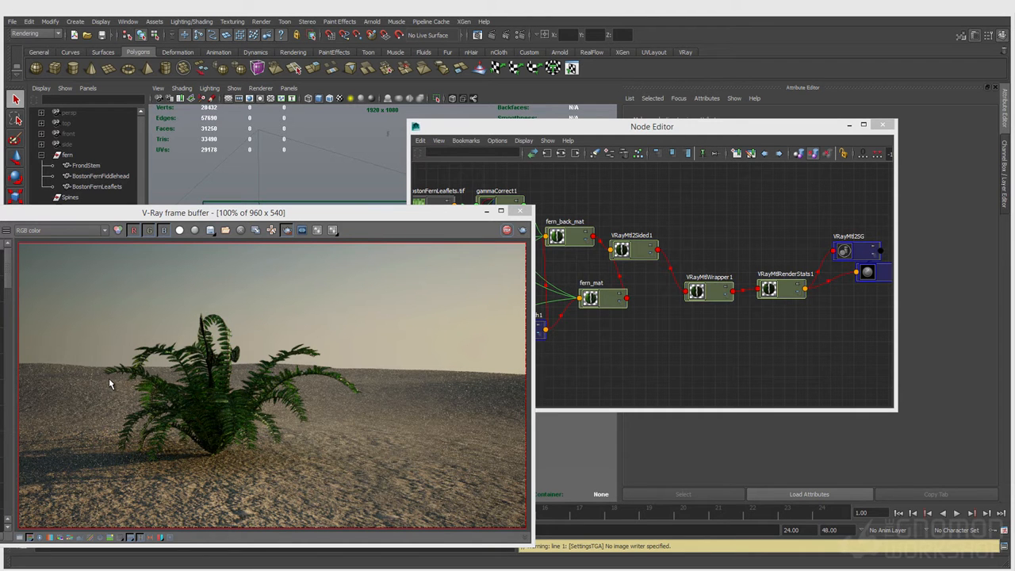
{"action": "left_click", "coordinate": [645, 377]}
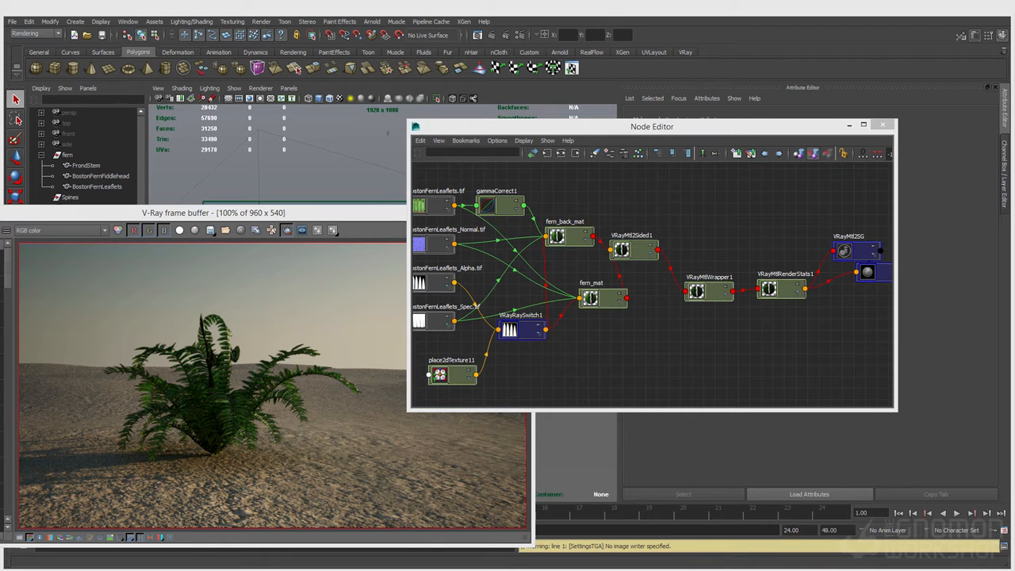
{"action": "left_click", "coordinate": [310, 214]}
{"action": "left_click", "coordinate": [528, 214]}
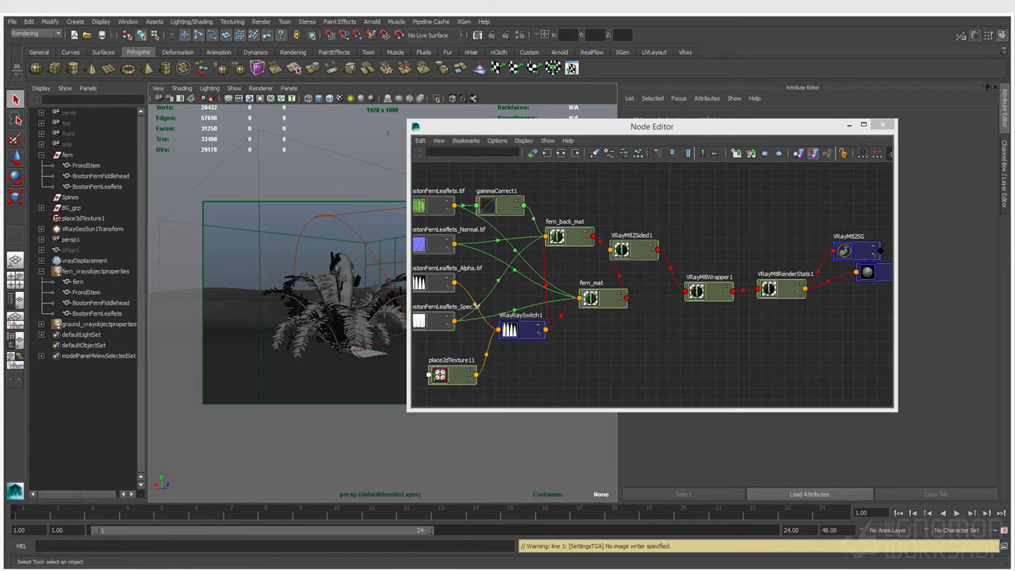
{"action": "left_click", "coordinate": [882, 124]}
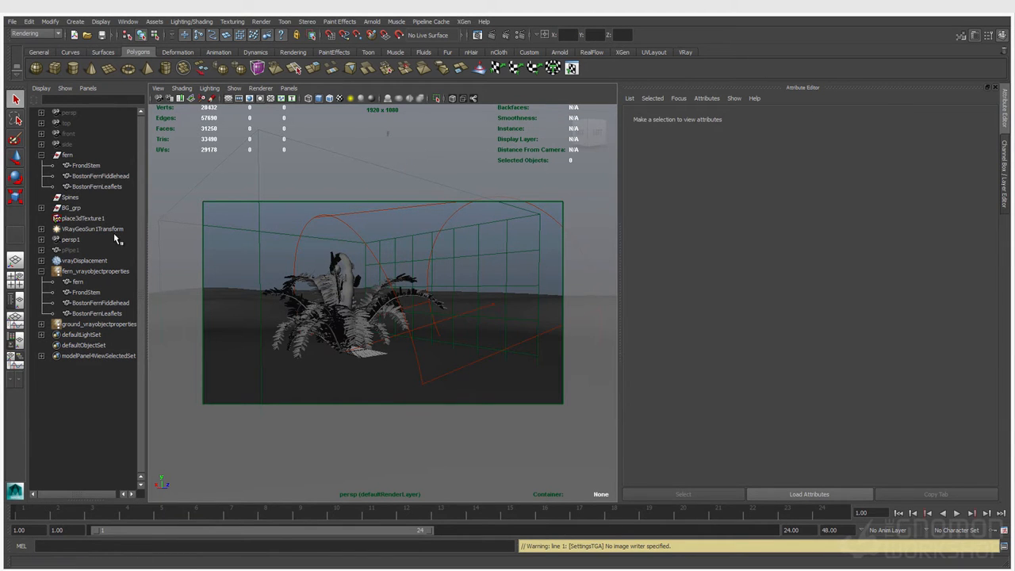
Step: Open an empty Node Editor and the Create Node window, and heighten the Create Node window to show all its categories
{"action": "left_click", "coordinate": [131, 22]}
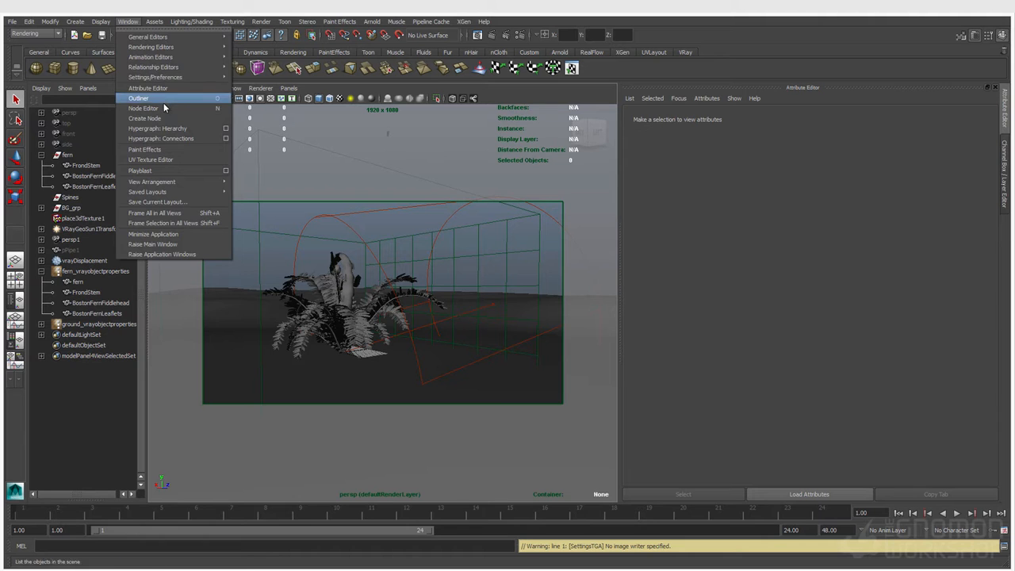
{"action": "left_click", "coordinate": [175, 105]}
{"action": "right_click_drag", "start_coordinate": [515, 286], "coordinate": [515, 268]}
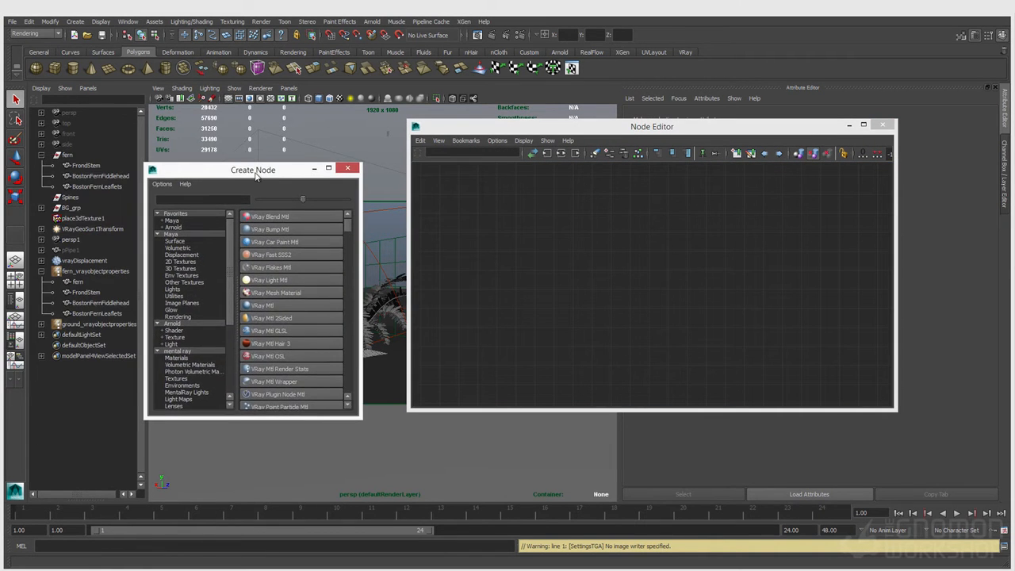
{"action": "left_click_drag", "start_coordinate": [249, 417], "coordinate": [249, 517]}
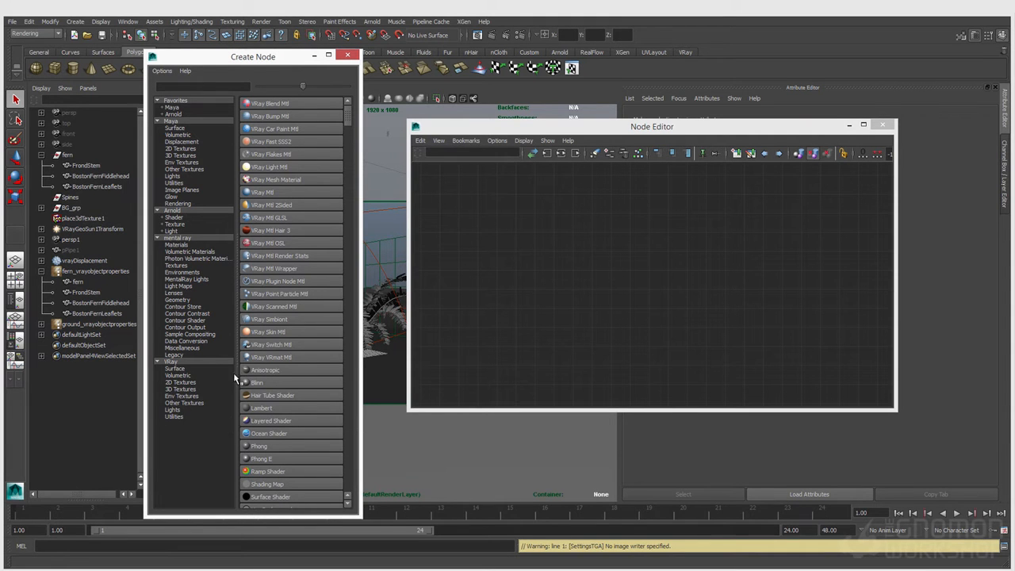
Step: Browse the V-Ray nodes under Surface, Volumetric, 2D Textures, 3D Textures, Other Textures and Utilities
{"action": "left_click", "coordinate": [182, 369]}
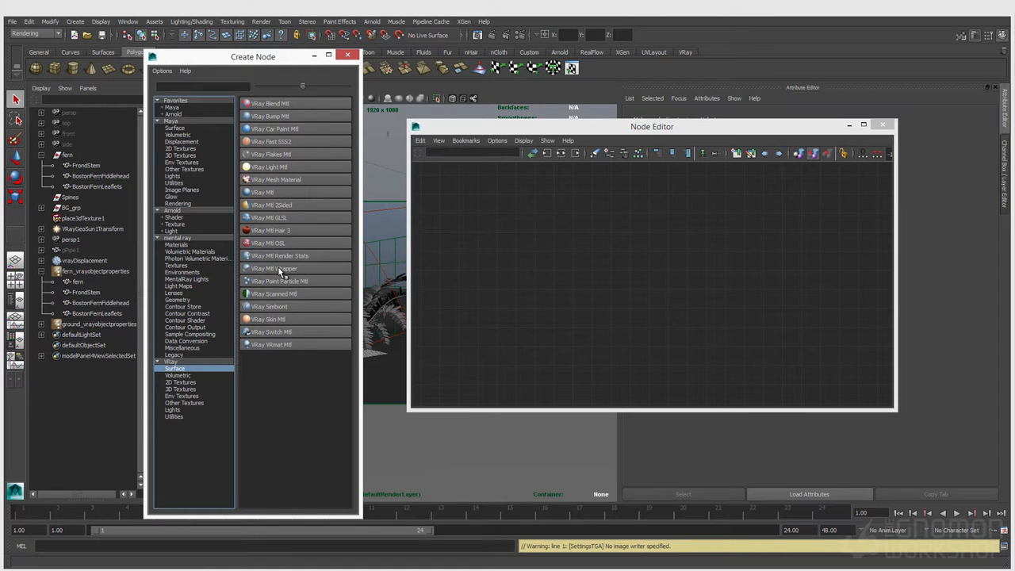
{"action": "left_click", "coordinate": [198, 376]}
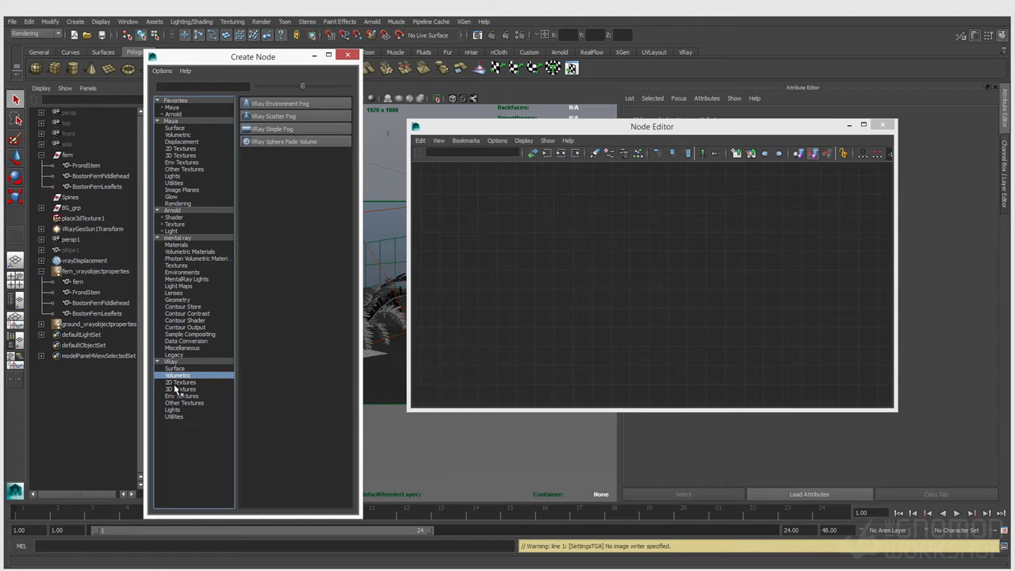
{"action": "left_click", "coordinate": [175, 385]}
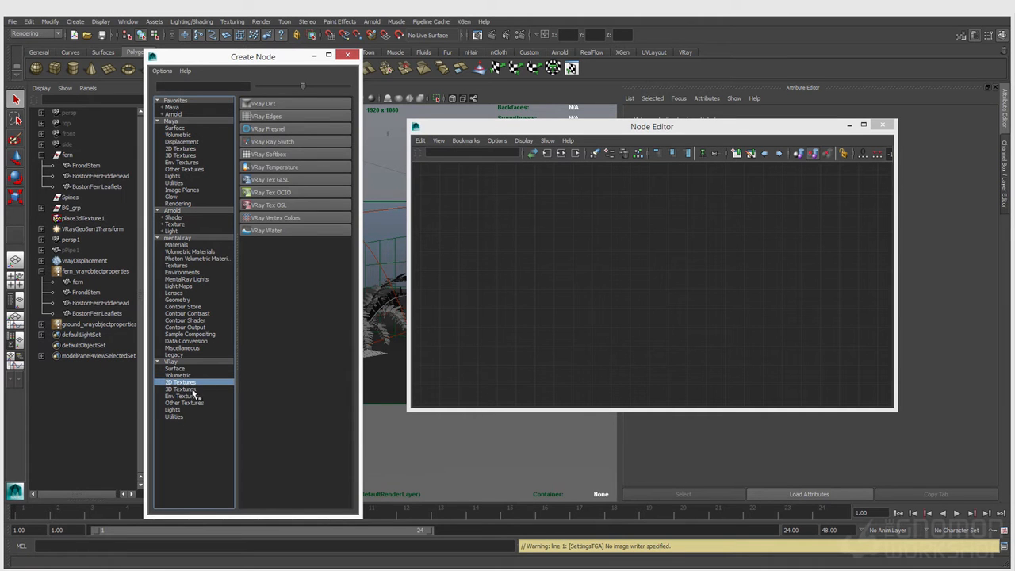
{"action": "left_click", "coordinate": [193, 390]}
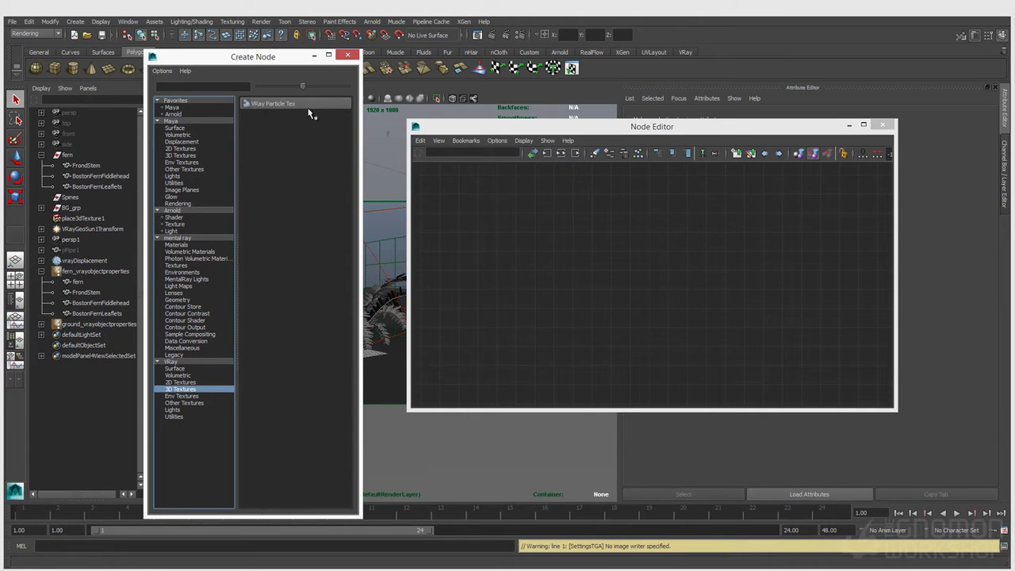
{"action": "left_click", "coordinate": [185, 403]}
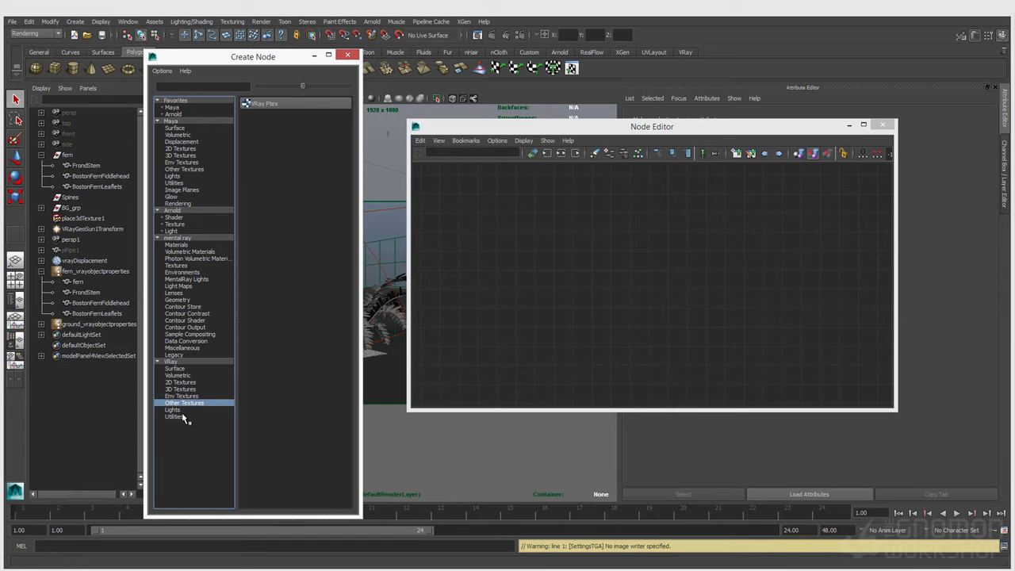
{"action": "left_click", "coordinate": [173, 417]}
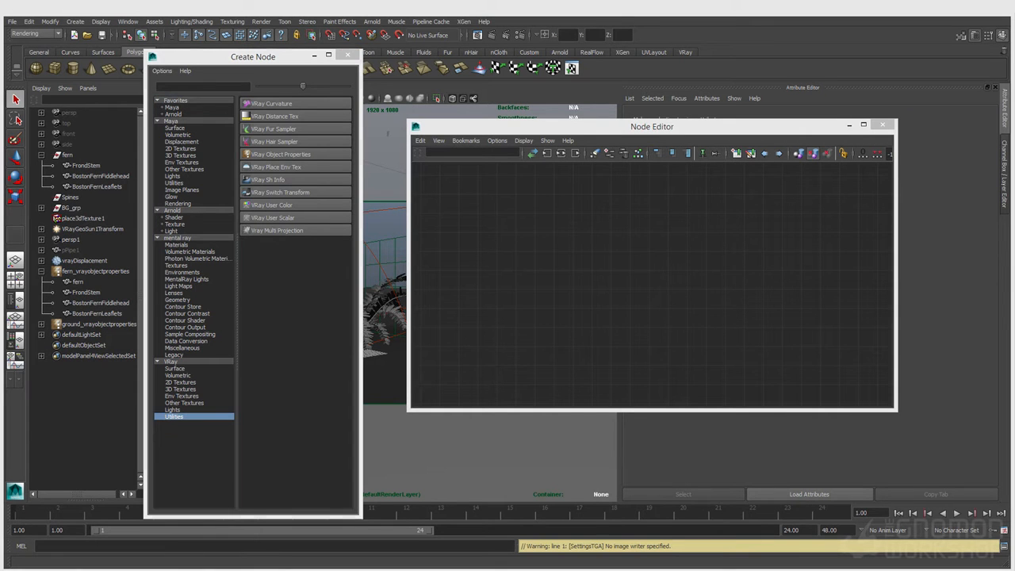
Step: Switch to the browser, look through the V-Ray for Maya help's Materials list and Nodes and Attributes tree, and return to Maya
{"action": "left_click_drag", "start_coordinate": [0, 173], "coordinate": [145, 120]}
{"action": "left_click_drag", "start_coordinate": [292, 107], "coordinate": [288, 38]}
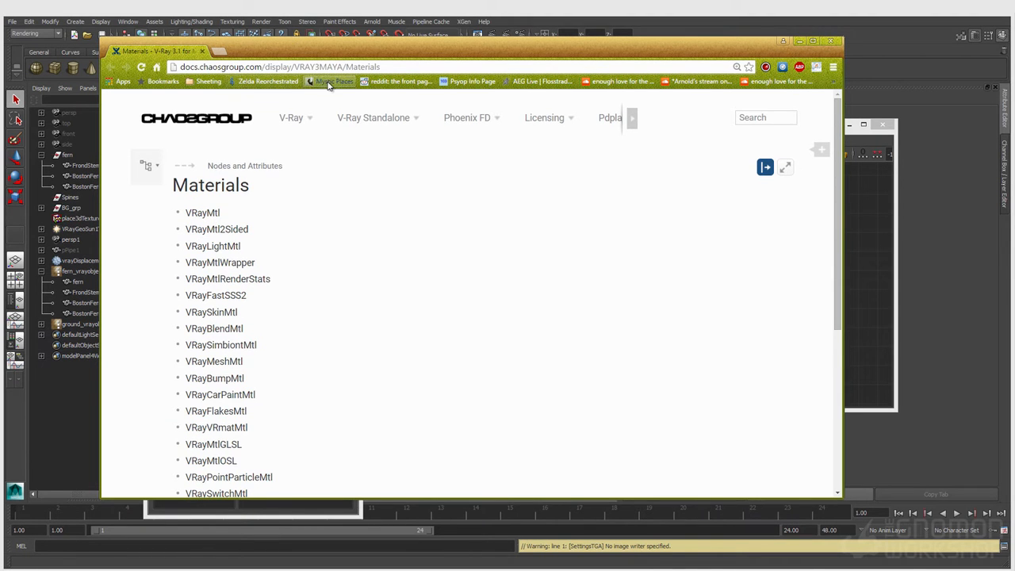
{"action": "scroll", "coordinate": [338, 297], "scroll_direction": "down", "scroll_amount": 4}
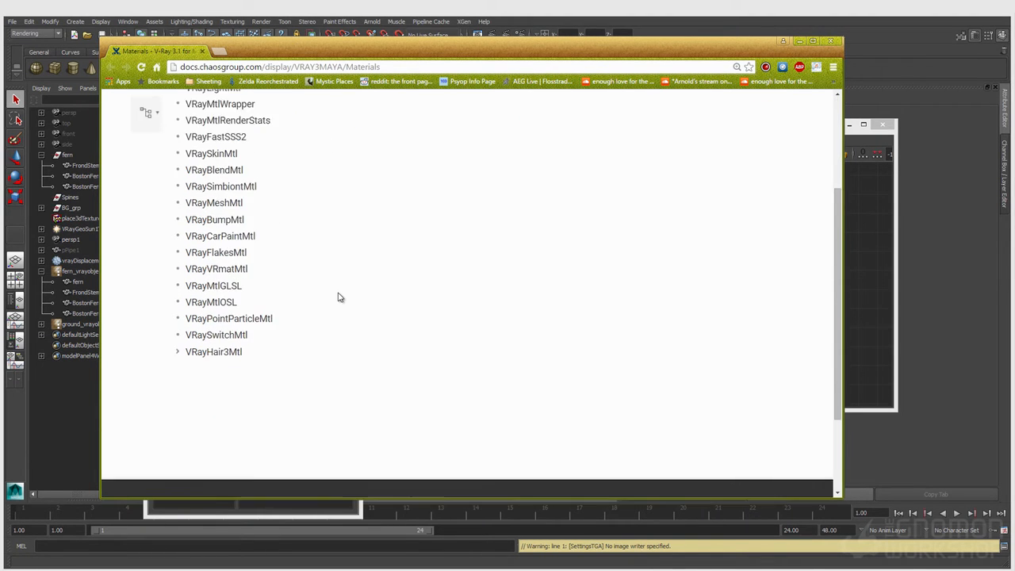
{"action": "scroll", "coordinate": [339, 297], "scroll_direction": "up", "scroll_amount": 5}
{"action": "left_click", "coordinate": [237, 166]}
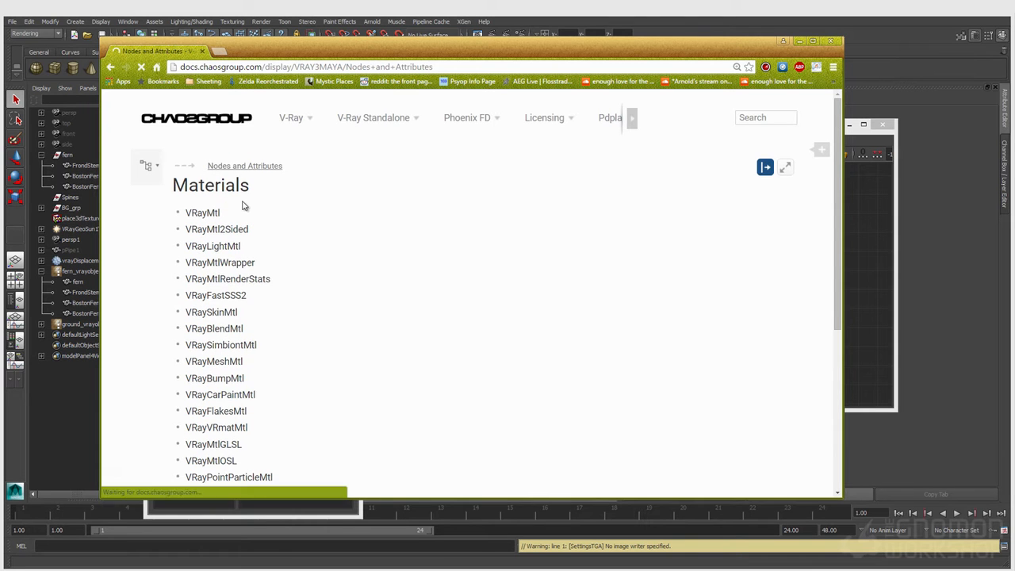
{"action": "left_click", "coordinate": [146, 166]}
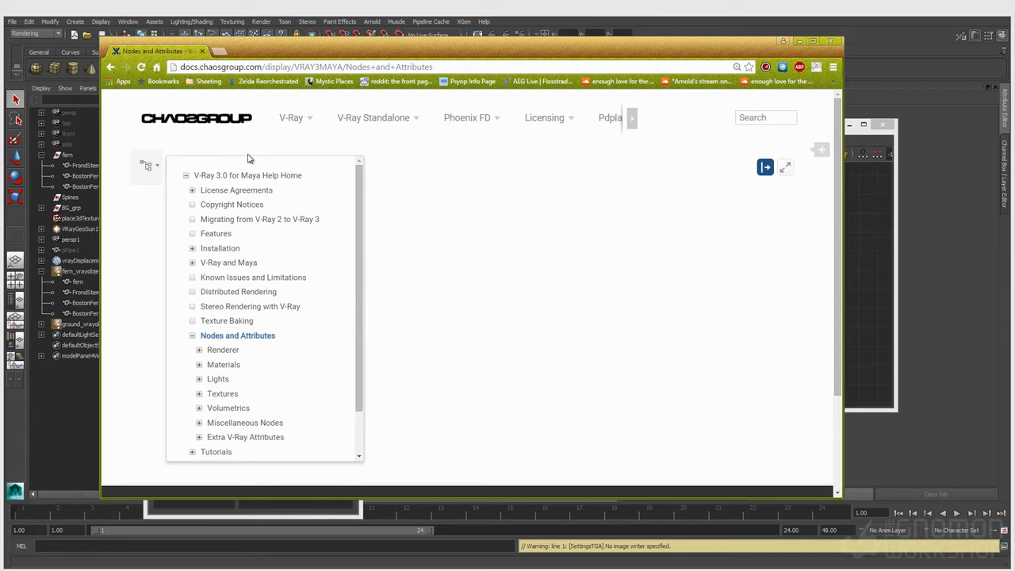
{"action": "scroll", "coordinate": [252, 301], "scroll_direction": "down", "scroll_amount": 1}
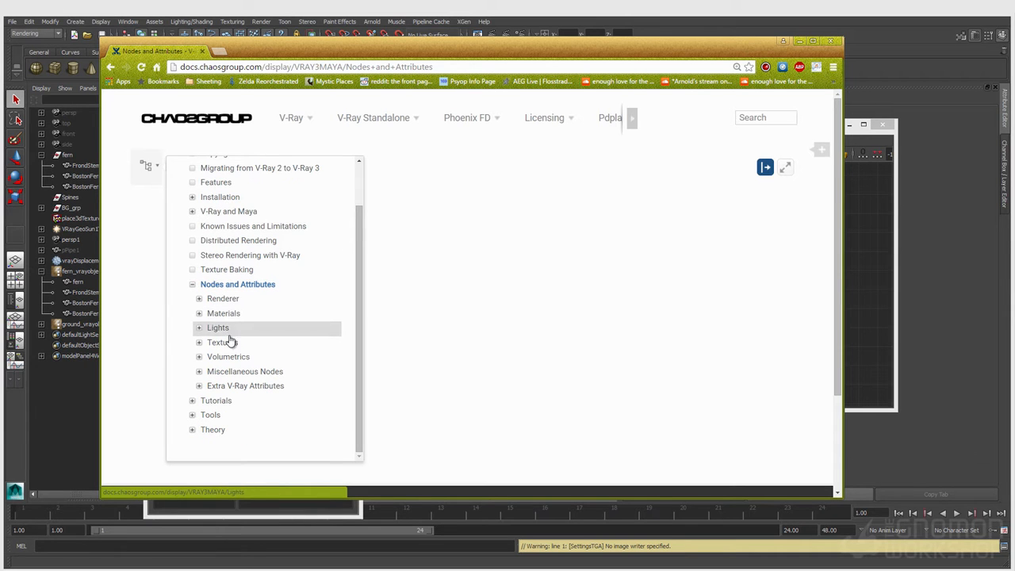
{"action": "left_click", "coordinate": [451, 390]}
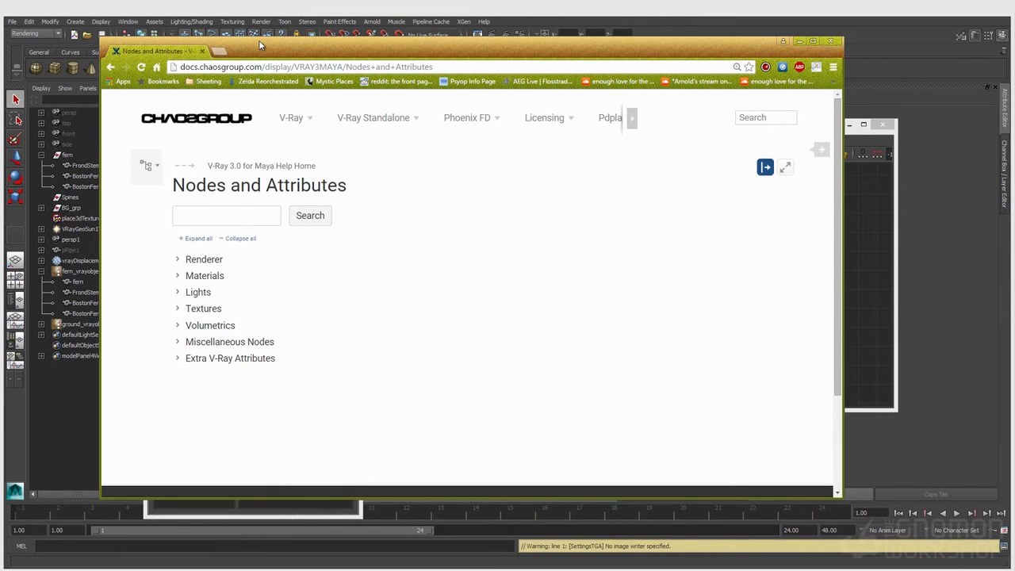
{"action": "left_click_drag", "start_coordinate": [750, 45], "coordinate": [670, 79]}
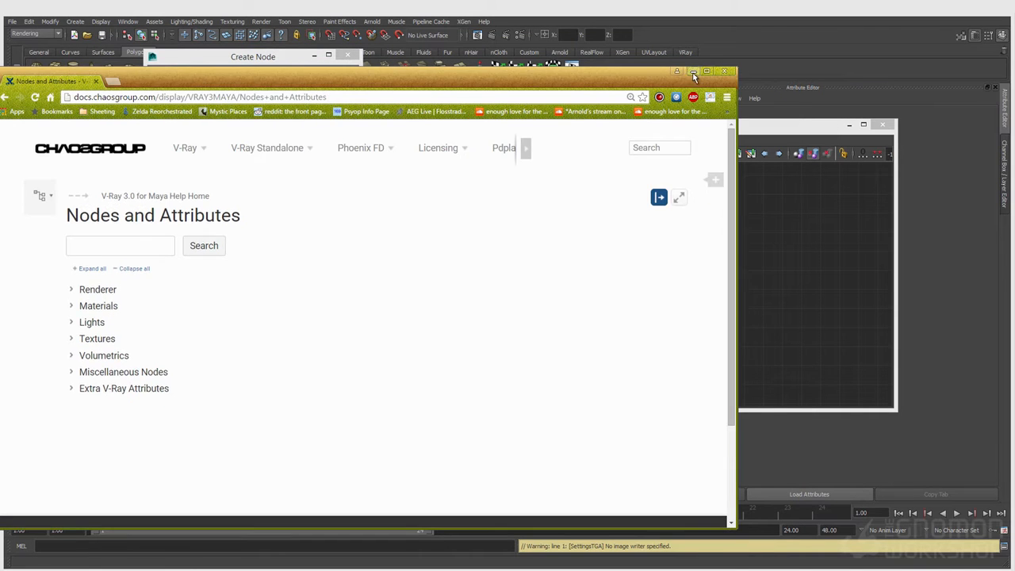
{"action": "left_click", "coordinate": [693, 72]}
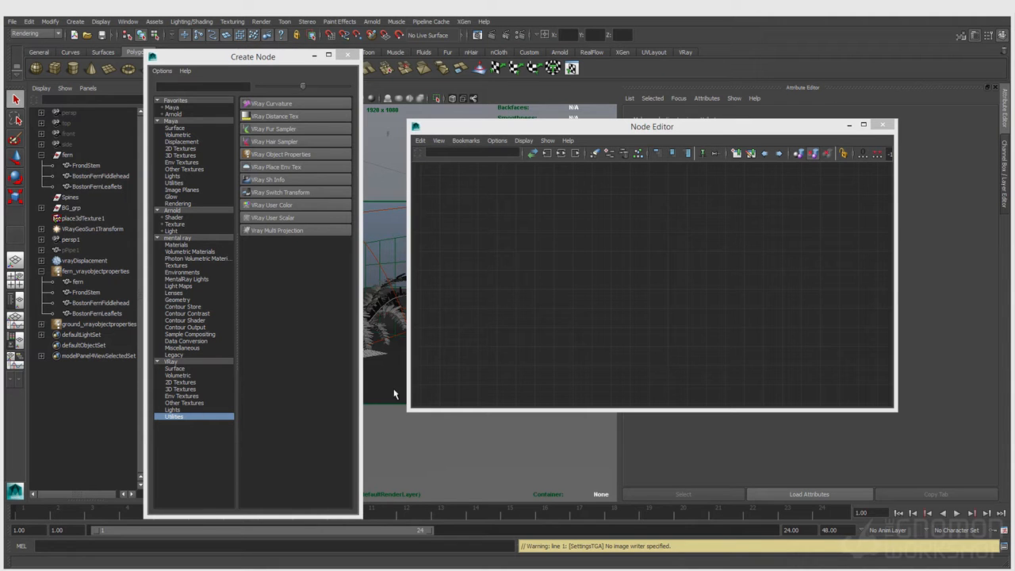
Step: Create a V-Ray Switch Mtl node, uncover its base parameters beside the Node Editor, and raise its Switch value to 10
{"action": "left_click", "coordinate": [174, 368]}
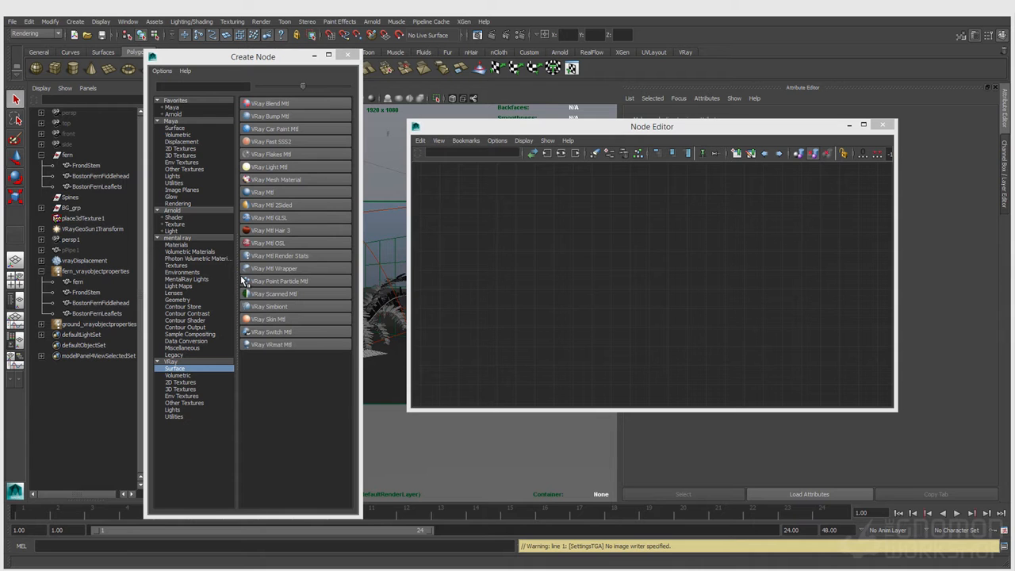
{"action": "left_click", "coordinate": [274, 333]}
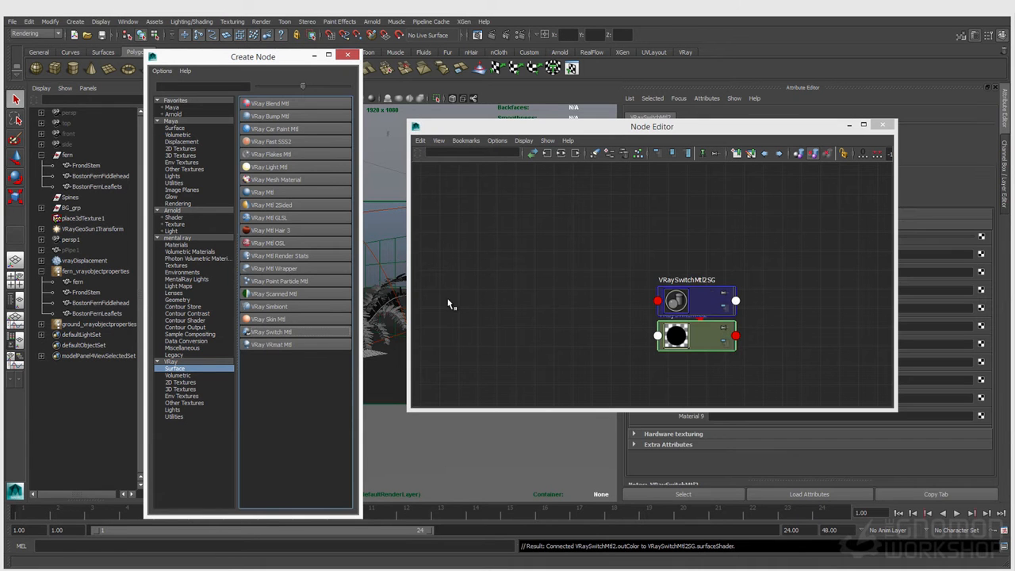
{"action": "left_click_drag", "start_coordinate": [627, 126], "coordinate": [357, 120]}
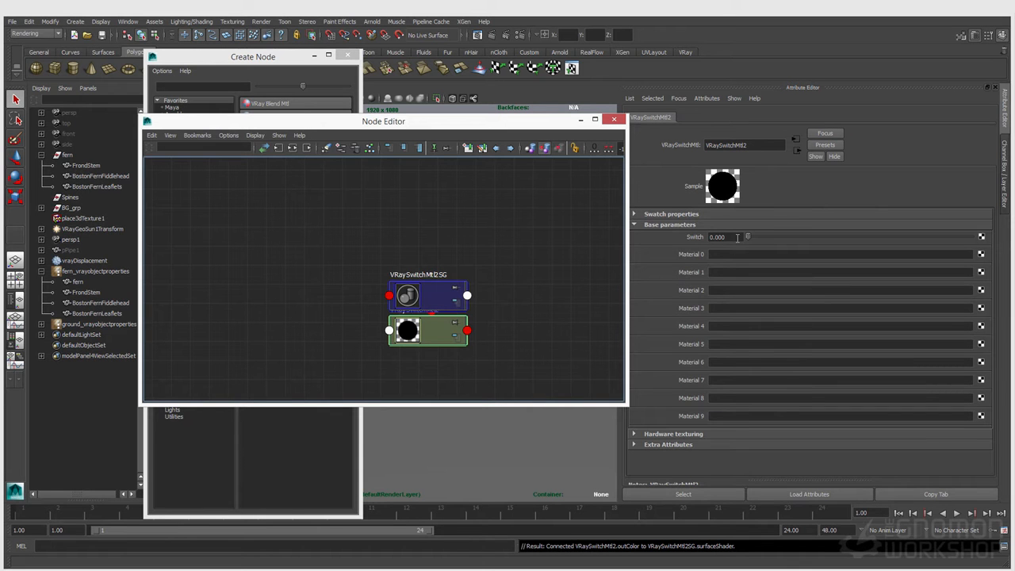
{"action": "left_click_drag", "start_coordinate": [746, 241], "coordinate": [984, 249]}
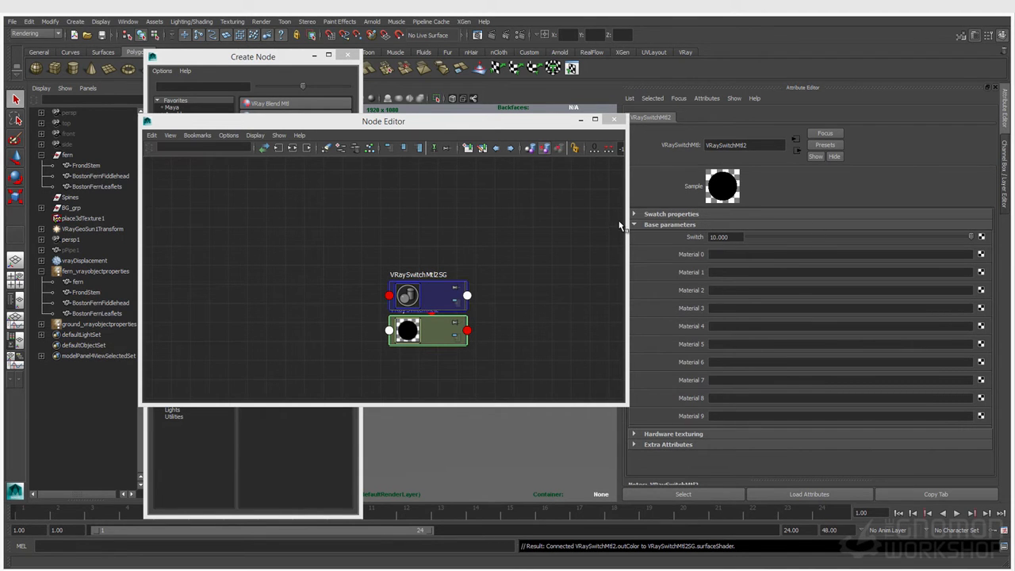
Step: Examine the ten materials connected to VRaySwitchMtl2, and arrange the V-Ray frame buffer above the Node Editor beside the switch attributes
{"action": "left_click_drag", "start_coordinate": [410, 134], "coordinate": [434, 157]}
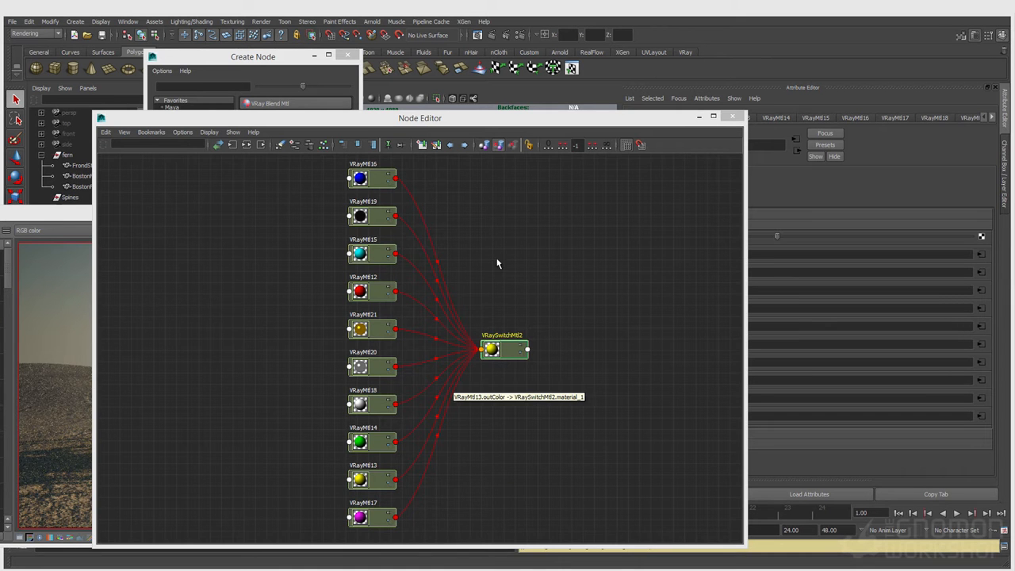
{"action": "left_click_drag", "start_coordinate": [445, 119], "coordinate": [362, 111]}
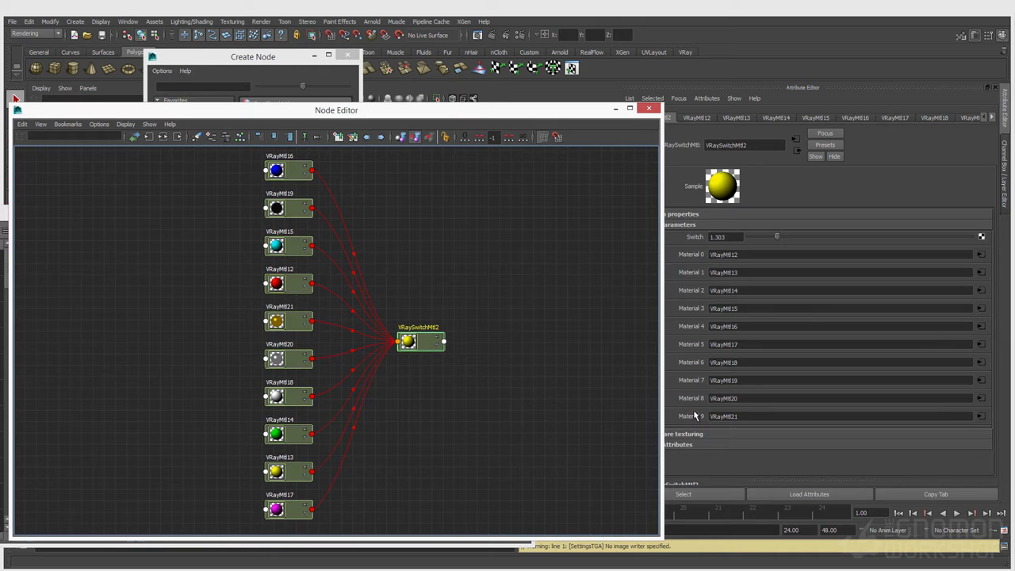
{"action": "left_click_drag", "start_coordinate": [255, 115], "coordinate": [264, 373]}
{"action": "left_click", "coordinate": [238, 218]}
{"action": "left_click", "coordinate": [544, 118]}
{"action": "left_click_drag", "start_coordinate": [369, 370], "coordinate": [379, 495]}
{"action": "left_click_drag", "start_coordinate": [332, 216], "coordinate": [376, 128]}
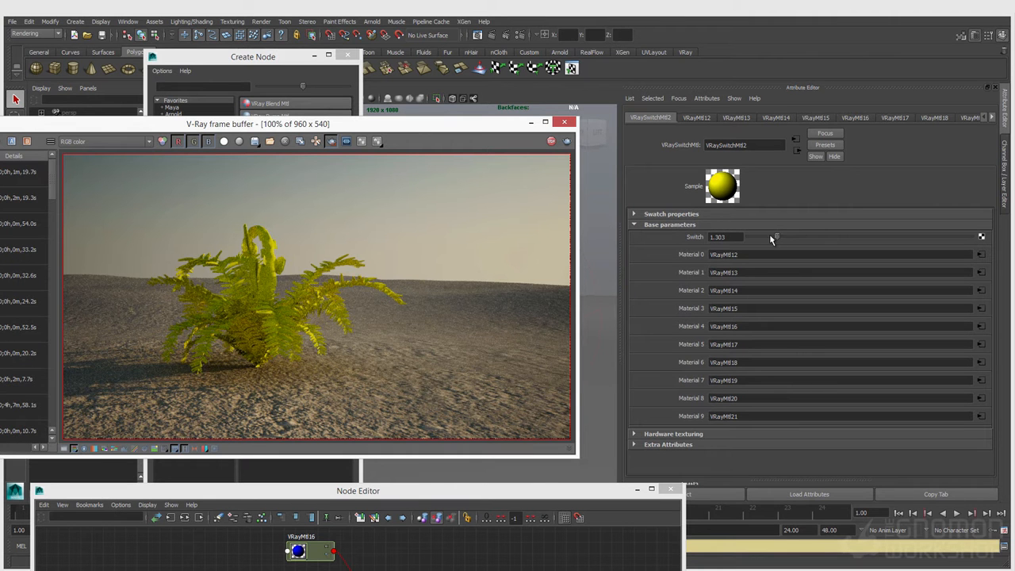
Step: Set VRaySwitchMtl2's Switch to 1.9 and then to 2, and check the connected material nodes in the Node Editor
{"action": "double_click", "coordinate": [733, 238]}
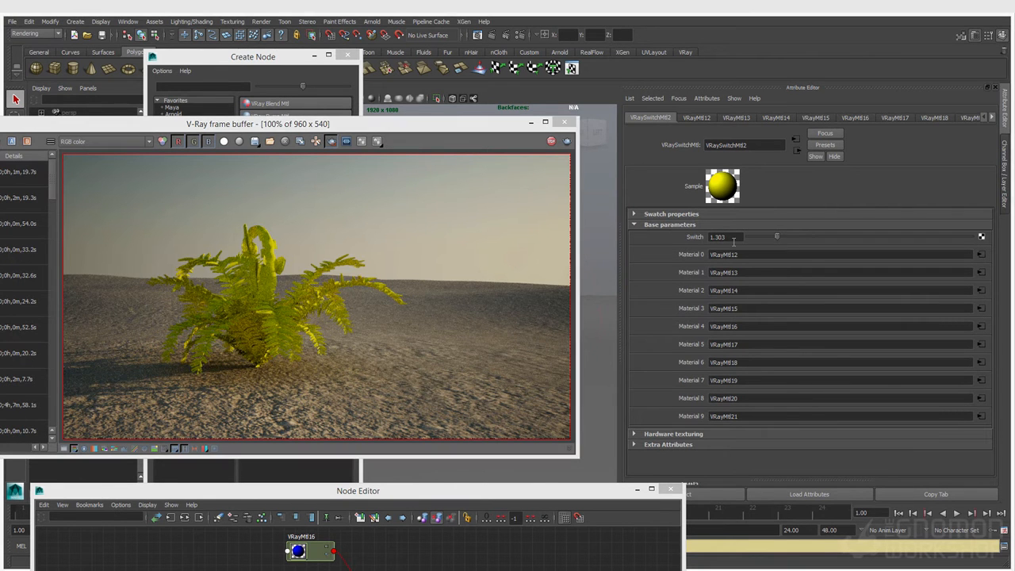
{"action": "type", "text": "1"}
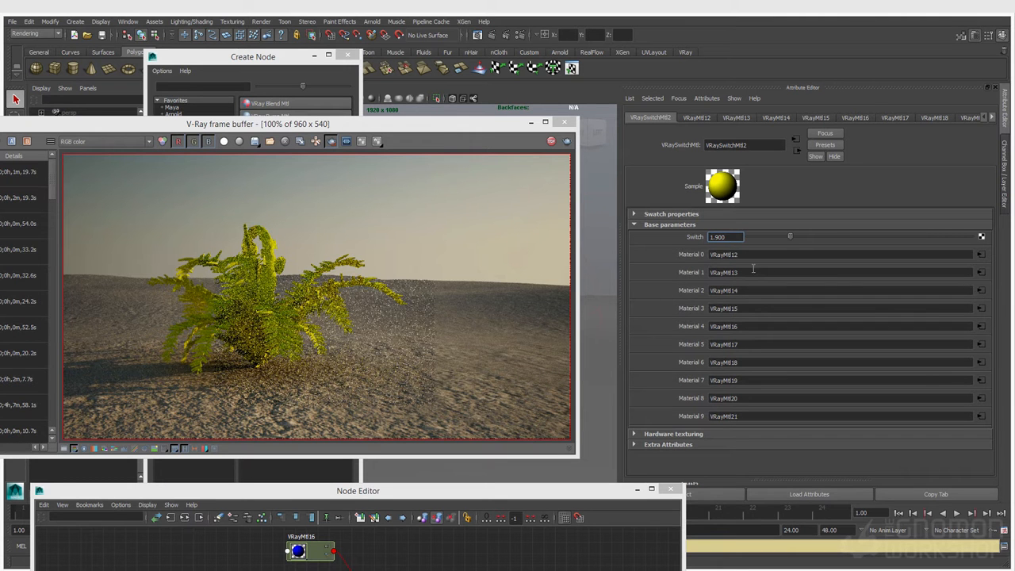
{"action": "double_click", "coordinate": [728, 237]}
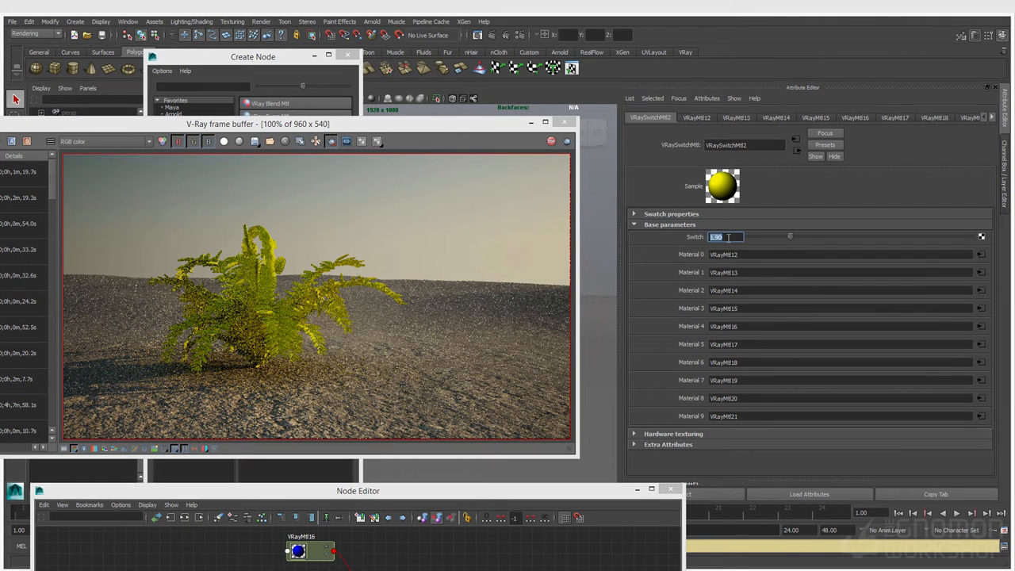
{"action": "type", "text": "2"}
{"action": "key", "text": "Return"}
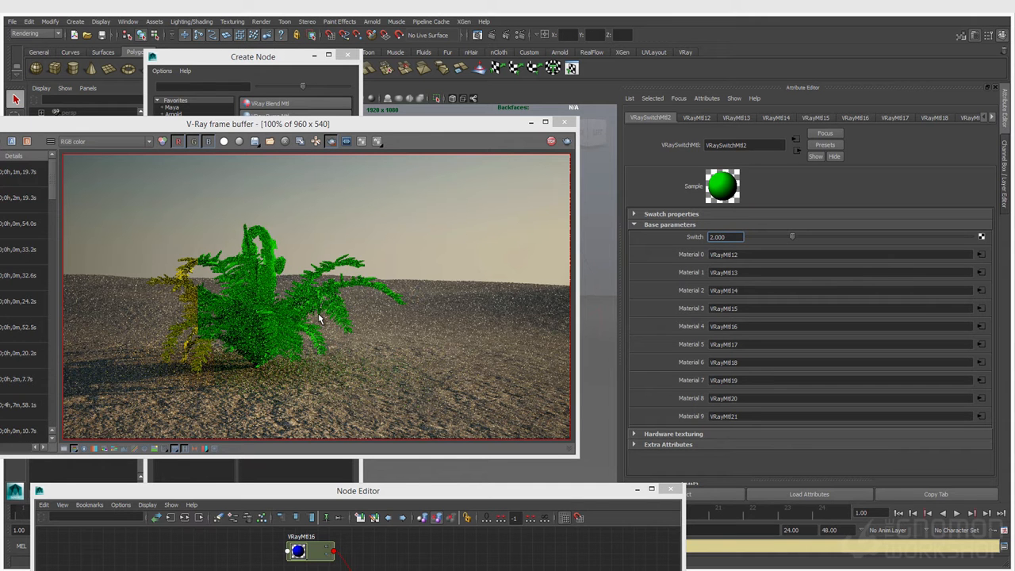
{"action": "left_click_drag", "start_coordinate": [349, 490], "coordinate": [349, 320]}
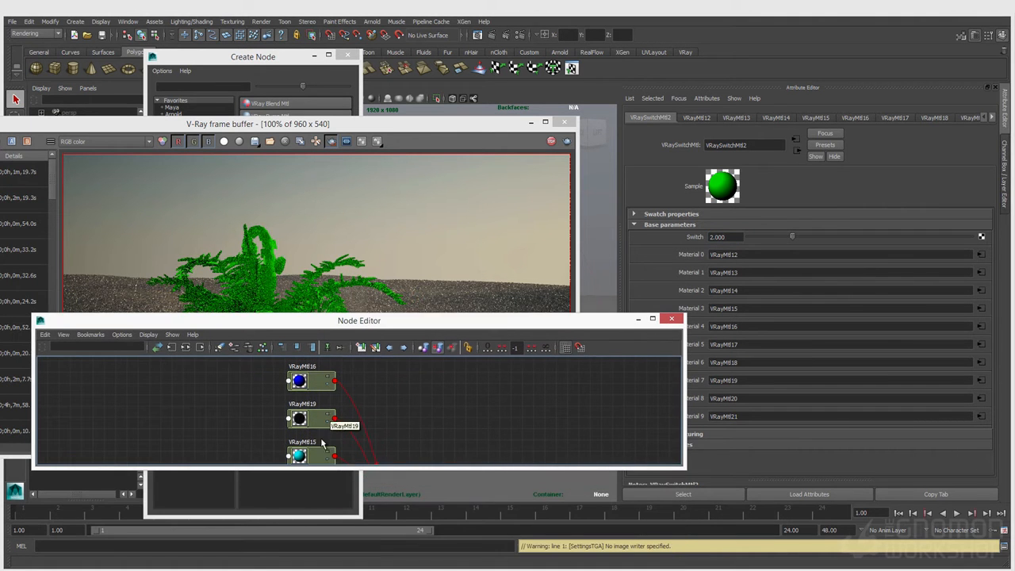
{"action": "left_click_drag", "start_coordinate": [343, 469], "coordinate": [343, 570]}
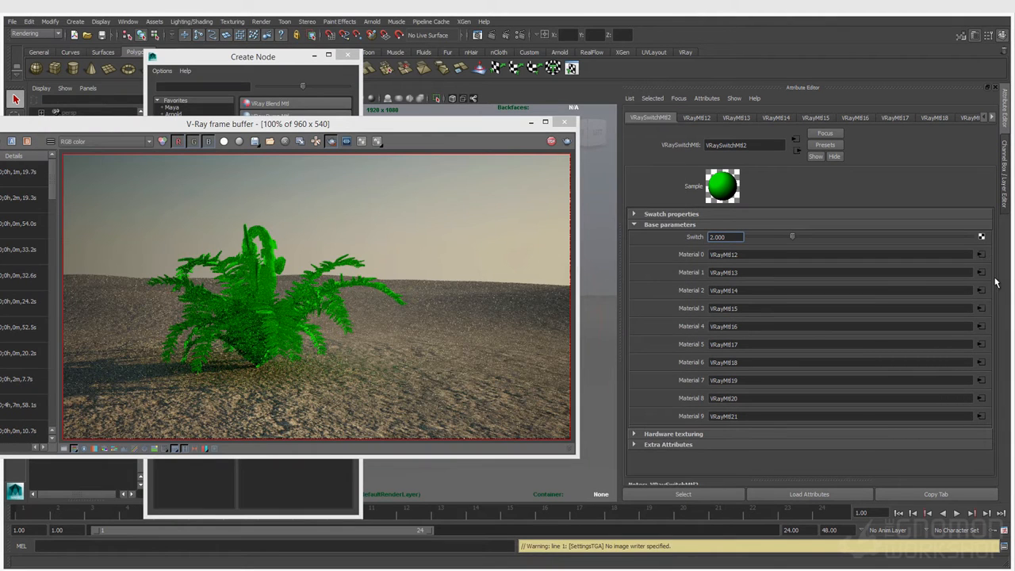
Step: Visit the shader connected to Material 2, return to VRaySwitchMtl2 and raise its Switch to about 5.64
{"action": "left_click", "coordinate": [982, 291]}
{"action": "left_click", "coordinate": [797, 150]}
{"action": "left_click_drag", "start_coordinate": [792, 241], "coordinate": [897, 236]}
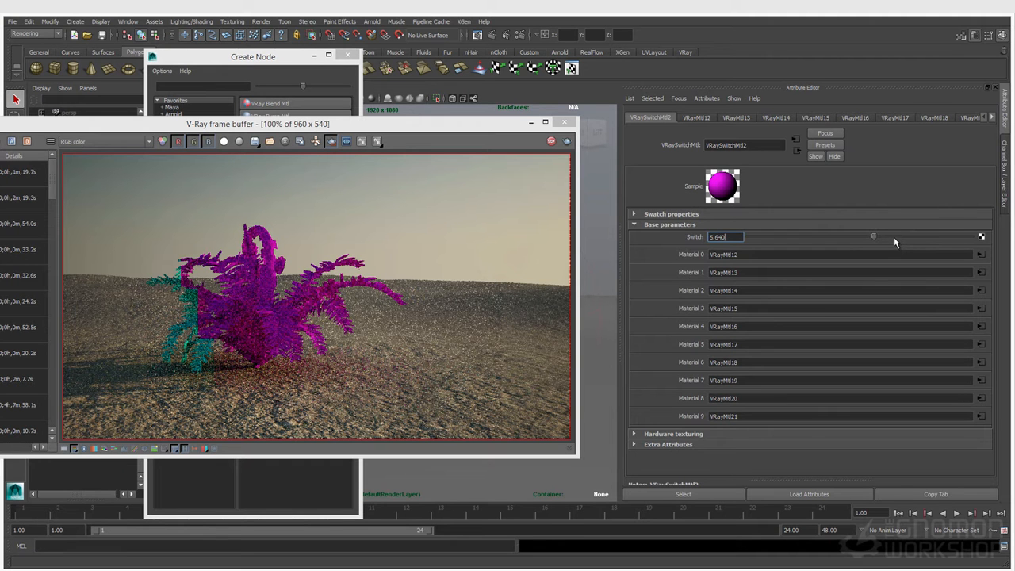
Step: Raise VRaySwitchMtl2's Switch to about 7.75 and then to about 8.32
{"action": "left_click", "coordinate": [921, 236]}
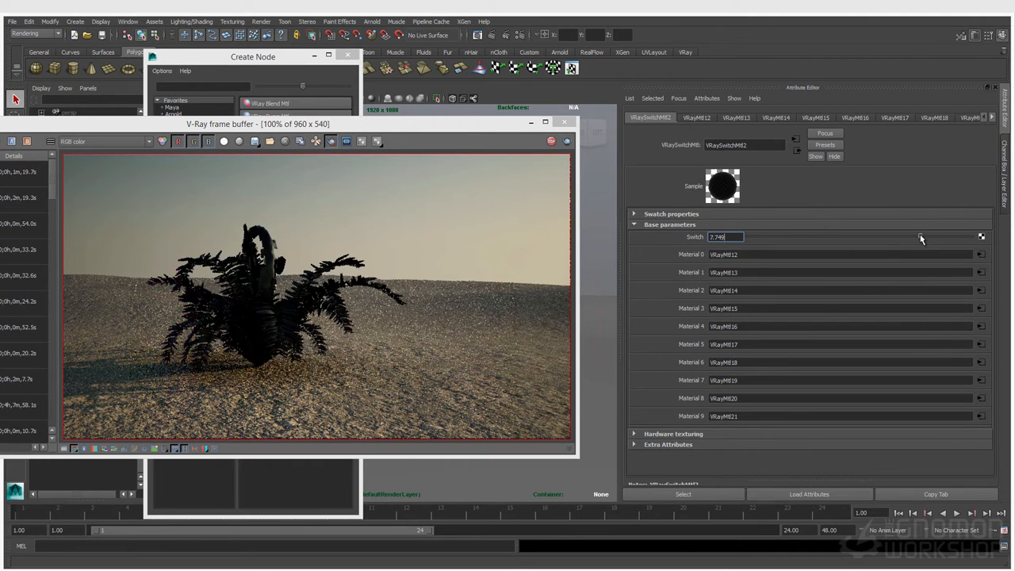
{"action": "left_click_drag", "start_coordinate": [919, 238], "coordinate": [933, 238]}
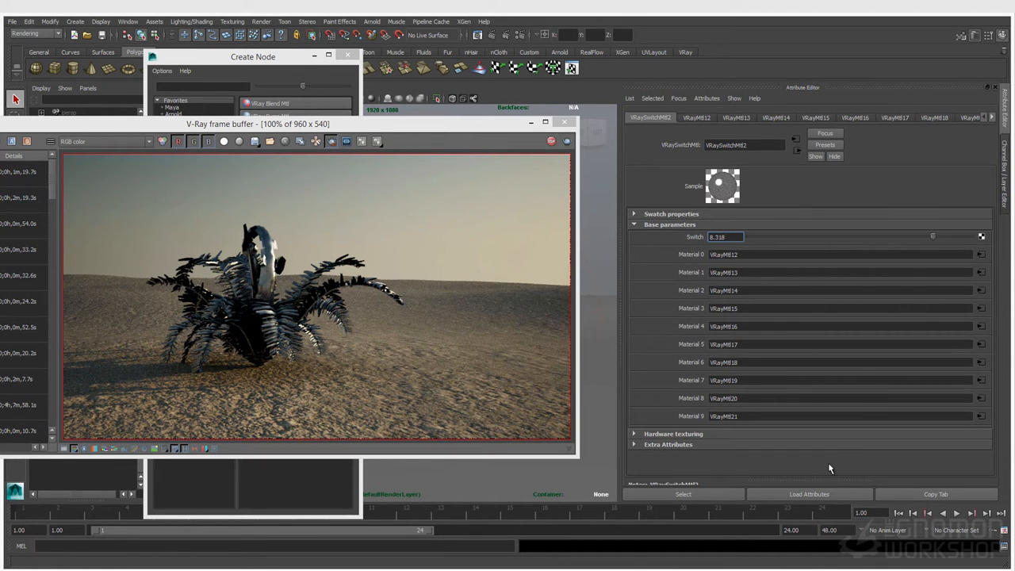
{"action": "left_click", "coordinate": [714, 98]}
{"action": "left_click", "coordinate": [712, 96]}
Step: Move the V-Ray frame buffer off the scene, select the fern, and separate the VRaySwitchMtl2SG node from VRaySwitchMtl2 in the Node Editor
{"action": "left_click", "coordinate": [496, 130]}
{"action": "left_click_drag", "start_coordinate": [496, 129], "coordinate": [550, 166]}
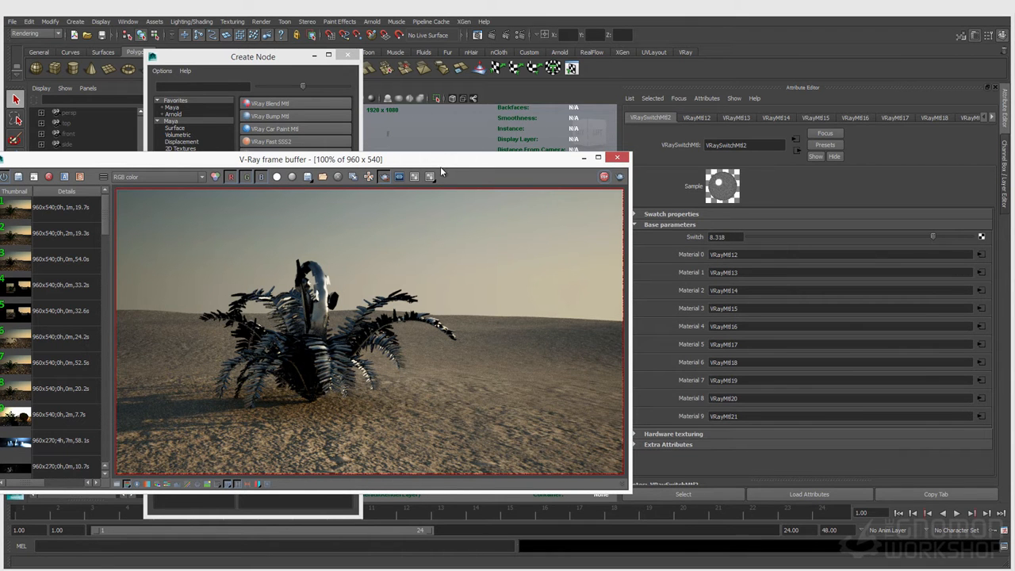
{"action": "left_click_drag", "start_coordinate": [571, 161], "coordinate": [682, 349]}
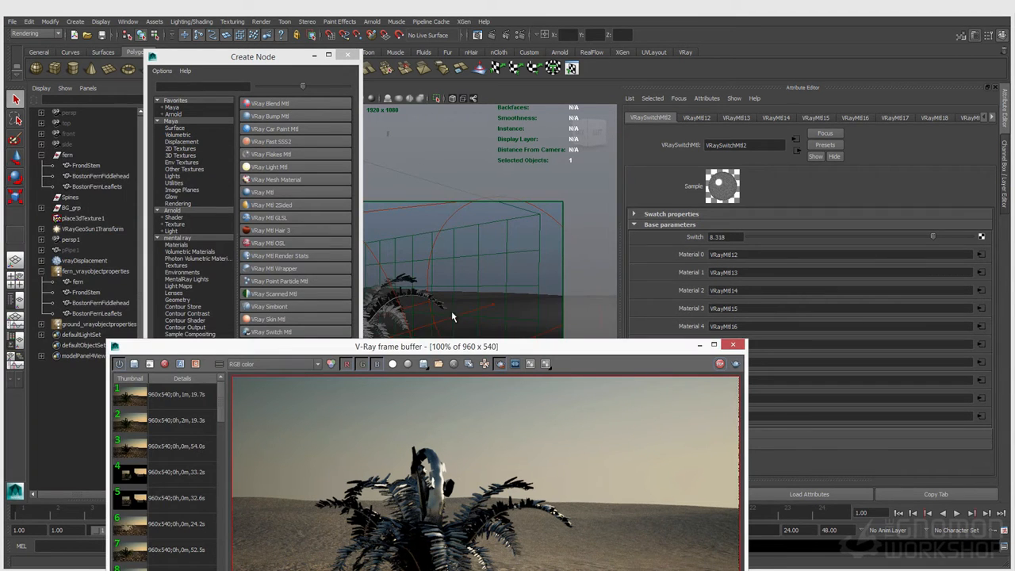
{"action": "left_click", "coordinate": [401, 300]}
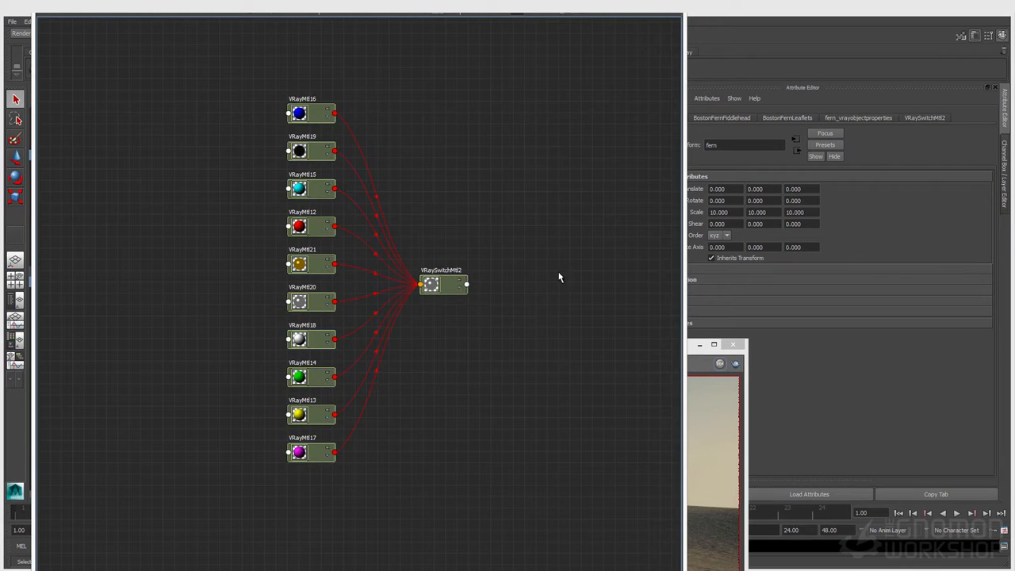
{"action": "scroll", "coordinate": [435, 333], "scroll_direction": "up", "scroll_amount": 3}
{"action": "left_click_drag", "start_coordinate": [506, 308], "coordinate": [596, 289]}
Step: Create a noise texture in the Node Editor and place it and its place2dTexture node apart below VRaySwitchMtl2
{"action": "key", "text": "Tab"}
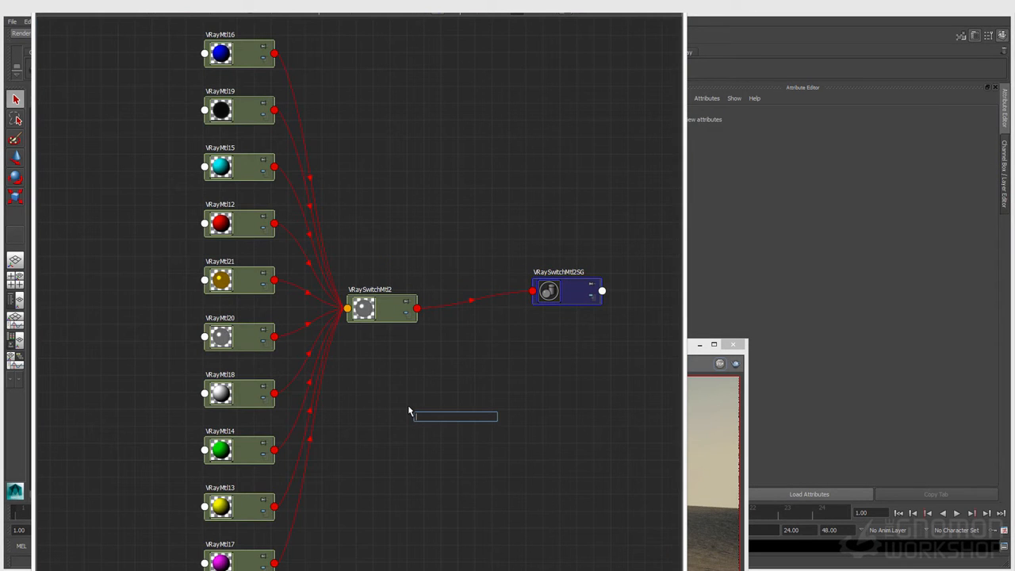
{"action": "type", "text": "noise"}
{"action": "key", "text": "Down"}
{"action": "key", "text": "Down"}
{"action": "key", "text": "Down"}
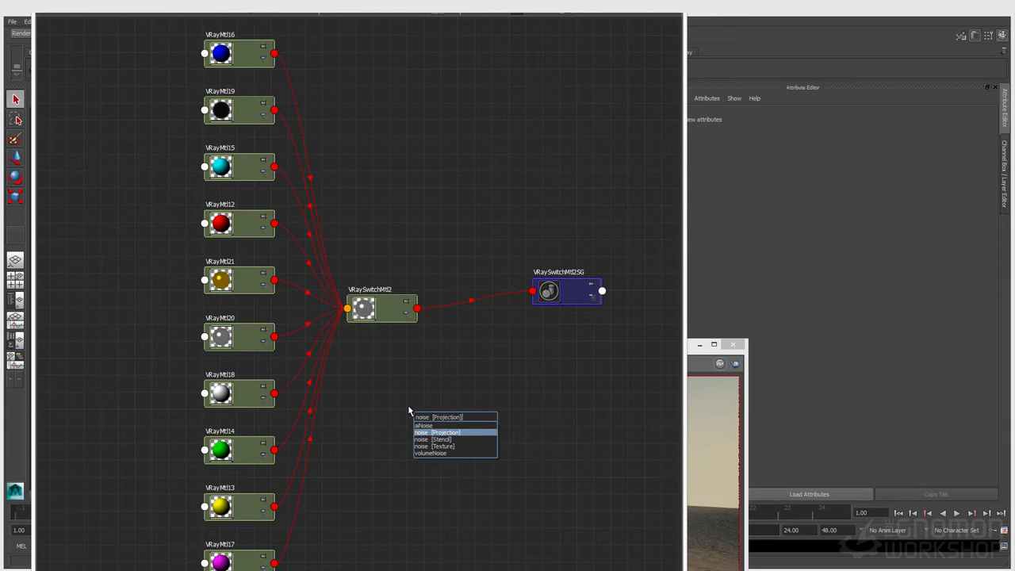
{"action": "key", "text": "Return"}
{"action": "left_click_drag", "start_coordinate": [479, 444], "coordinate": [434, 490]}
{"action": "left_click_drag", "start_coordinate": [454, 427], "coordinate": [472, 435]}
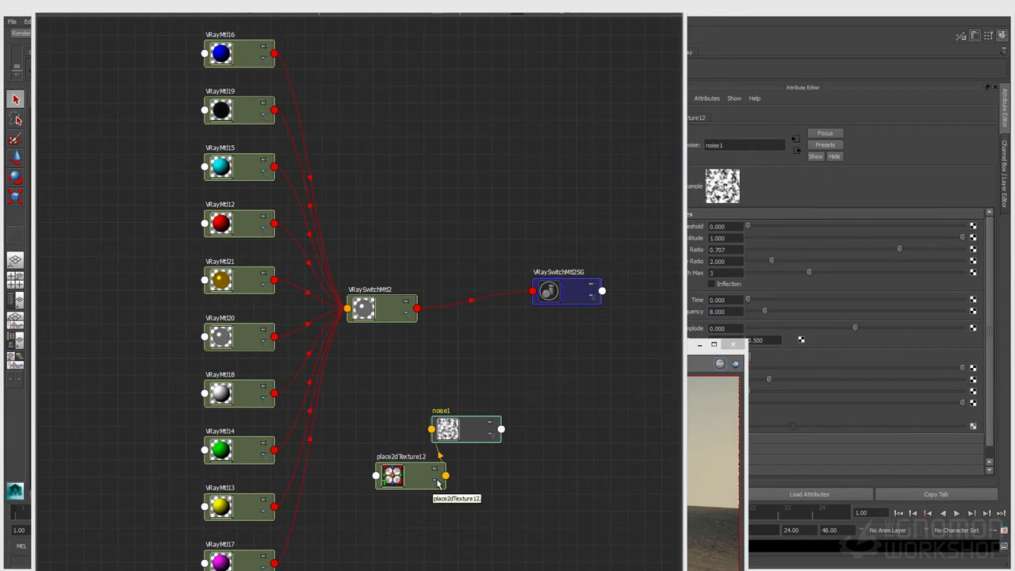
Step: Uncover the noise texture's attributes and insert a Color Remap from its Effects section
{"action": "left_click", "coordinate": [699, 346]}
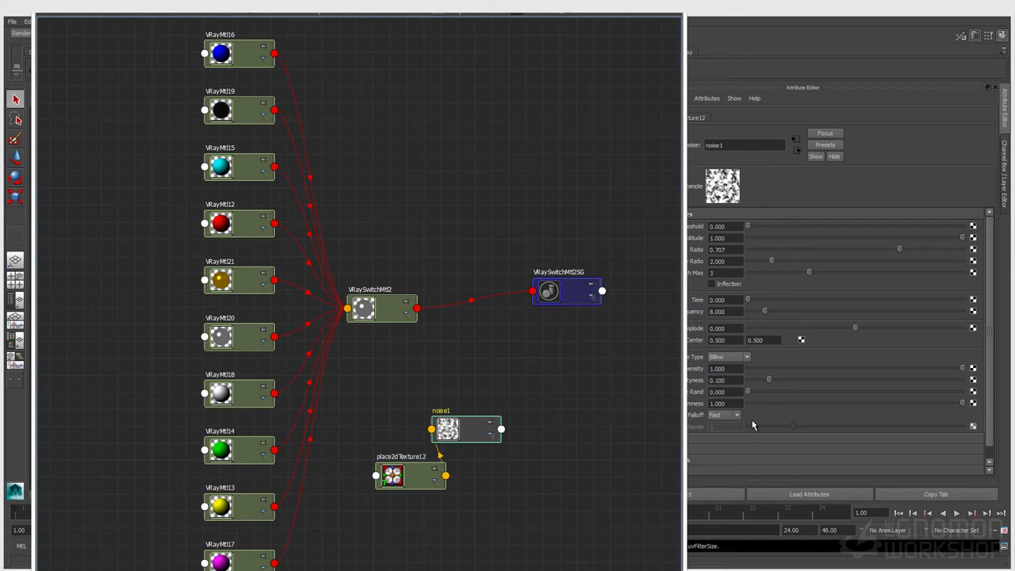
{"action": "scroll", "coordinate": [743, 473], "scroll_direction": "down", "scroll_amount": 1}
{"action": "left_click_drag", "start_coordinate": [507, 0], "coordinate": [494, 80]}
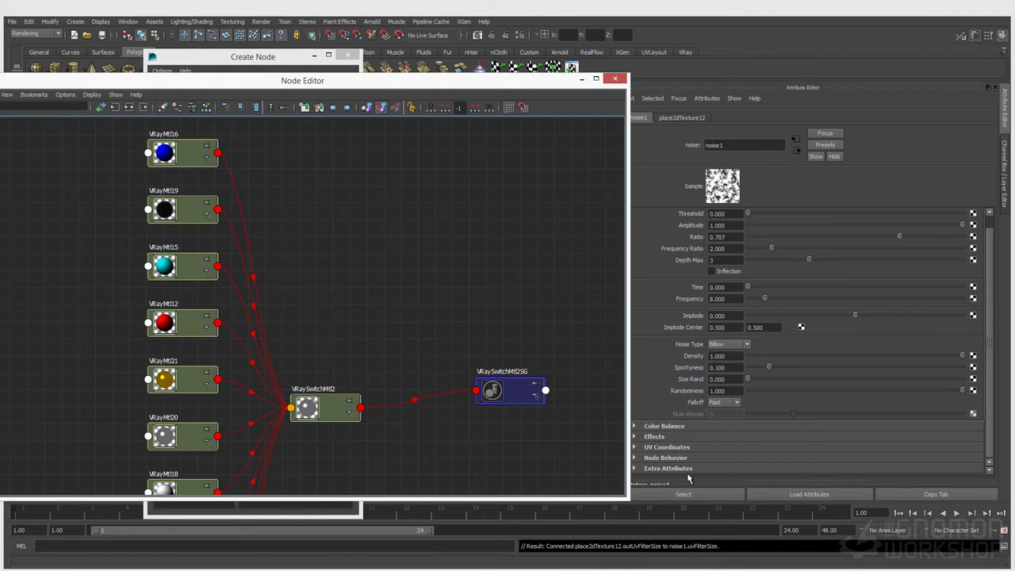
{"action": "left_click", "coordinate": [670, 441]}
{"action": "left_click", "coordinate": [670, 441]}
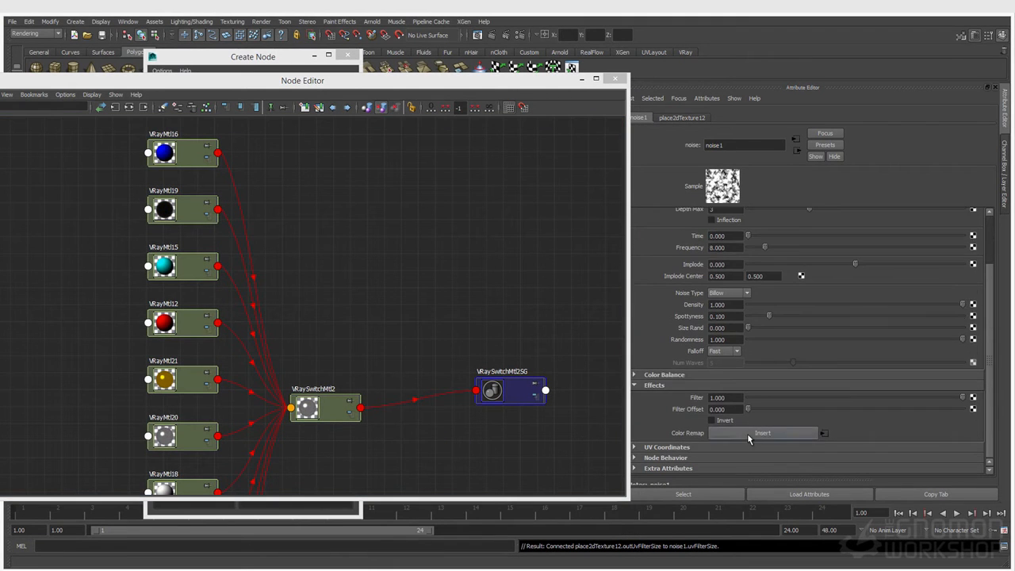
{"action": "left_click", "coordinate": [746, 430]}
Step: Remove the remap ramp's middle color, turn the bottom color black, and set the top color to saturation 0 and value 10
{"action": "left_click", "coordinate": [809, 307]}
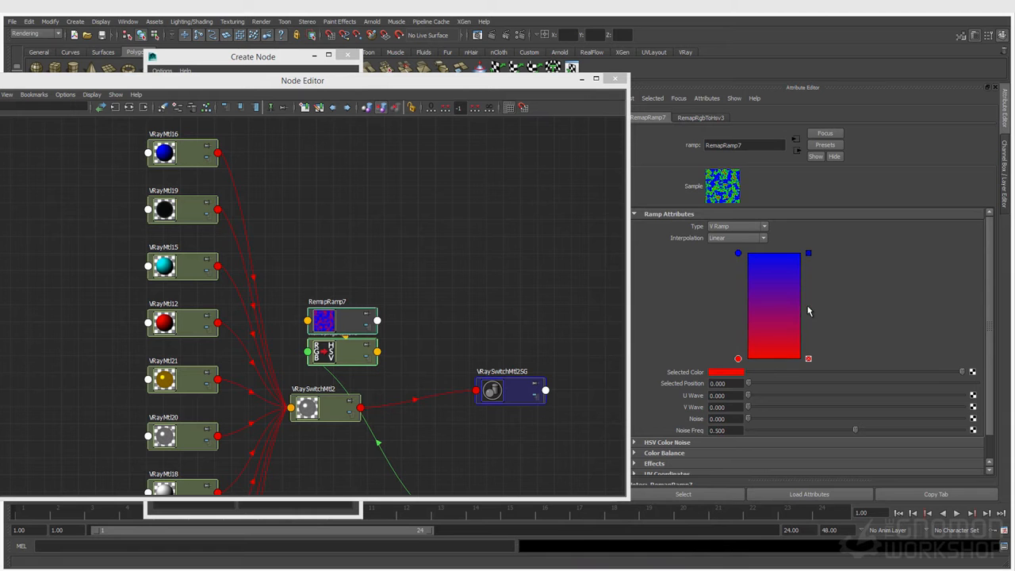
{"action": "left_click_drag", "start_coordinate": [766, 373], "coordinate": [746, 372]}
{"action": "left_click", "coordinate": [739, 254]}
{"action": "left_click", "coordinate": [729, 372]}
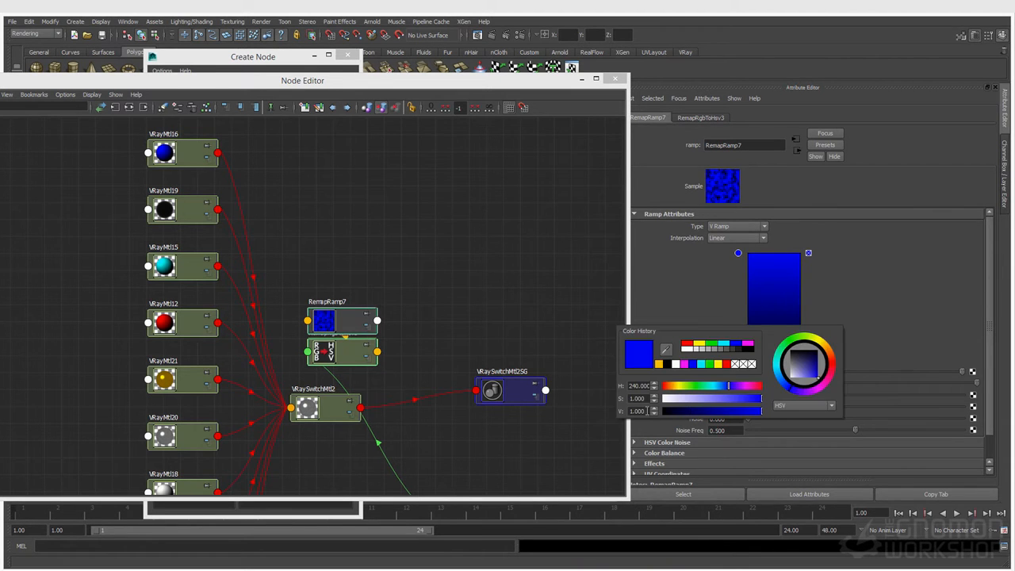
{"action": "left_click", "coordinate": [728, 372]}
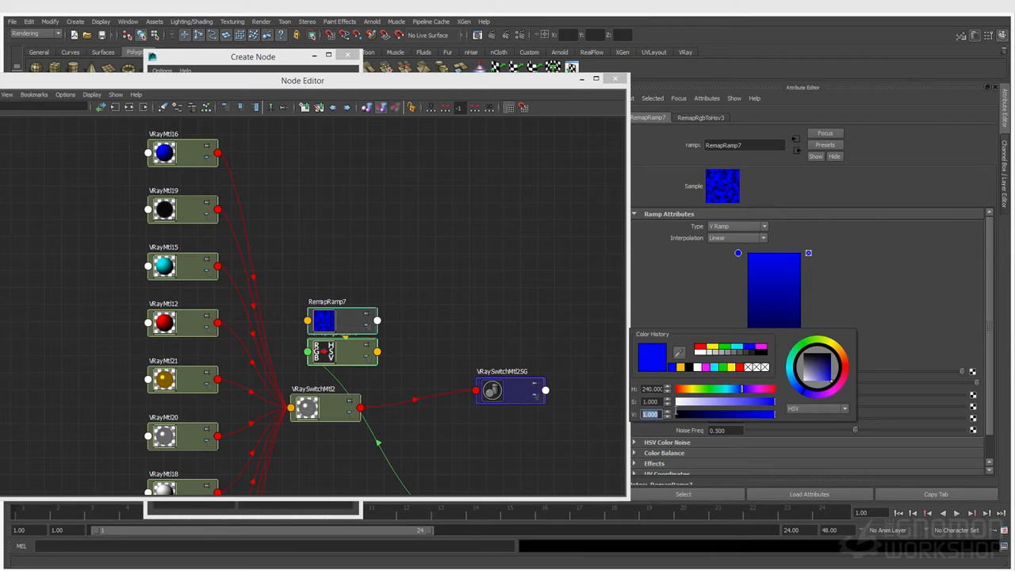
{"action": "type", "text": "10"}
{"action": "key", "text": "Return"}
{"action": "left_click_drag", "start_coordinate": [696, 402], "coordinate": [628, 409]}
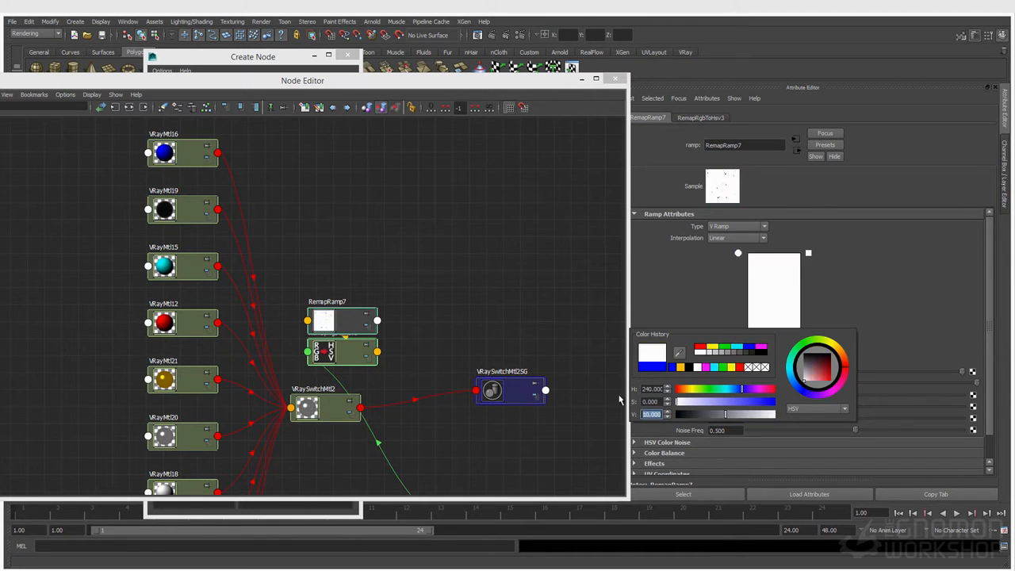
Step: Spread out the RemapRamp7 and VRaySwitchMtl2 nodes and connect the ramp's Out Color R to the switch's Materials Switch input
{"action": "left_click_drag", "start_coordinate": [341, 320], "coordinate": [433, 339]}
{"action": "left_click_drag", "start_coordinate": [320, 424], "coordinate": [437, 426]}
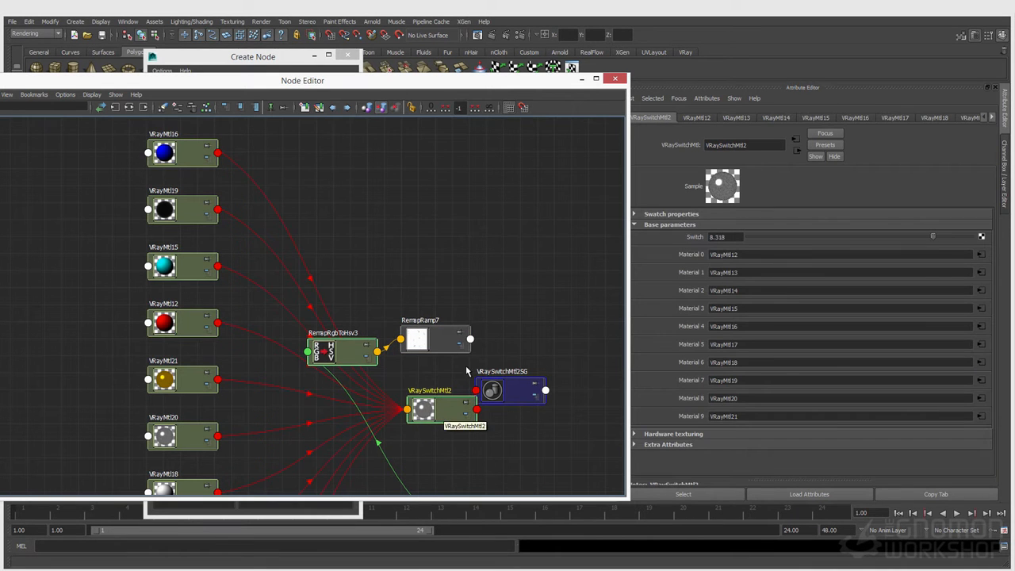
{"action": "left_click", "coordinate": [472, 340]}
{"action": "mouse_move", "coordinate": [516, 388]}
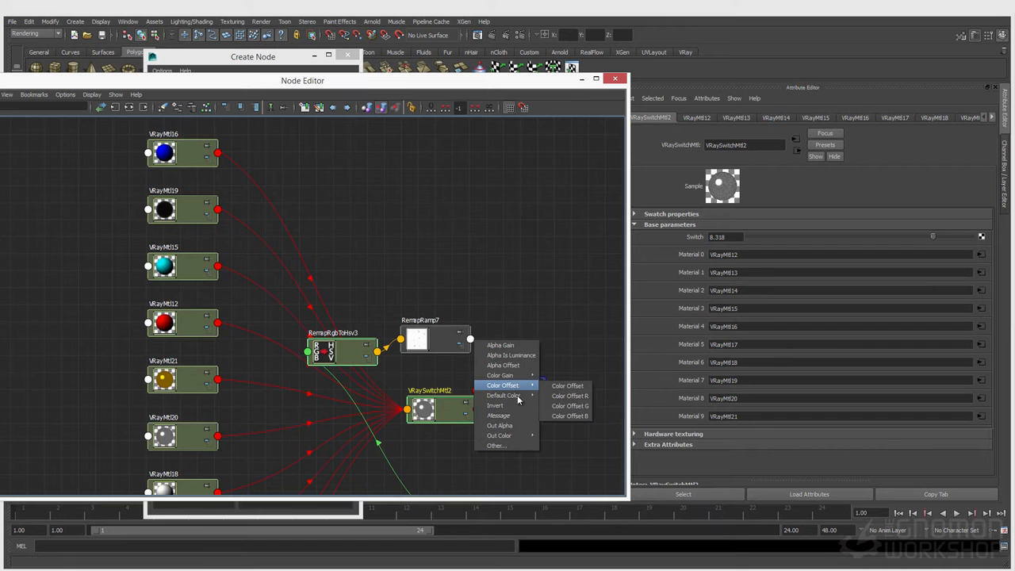
{"action": "left_click", "coordinate": [548, 446]}
{"action": "left_click", "coordinate": [411, 410]}
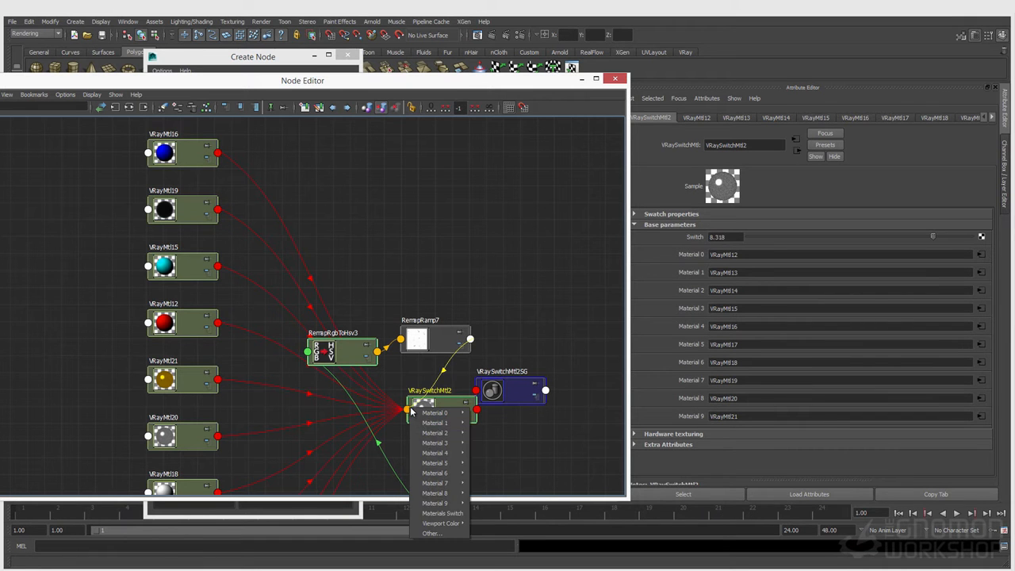
{"action": "left_click", "coordinate": [441, 514]}
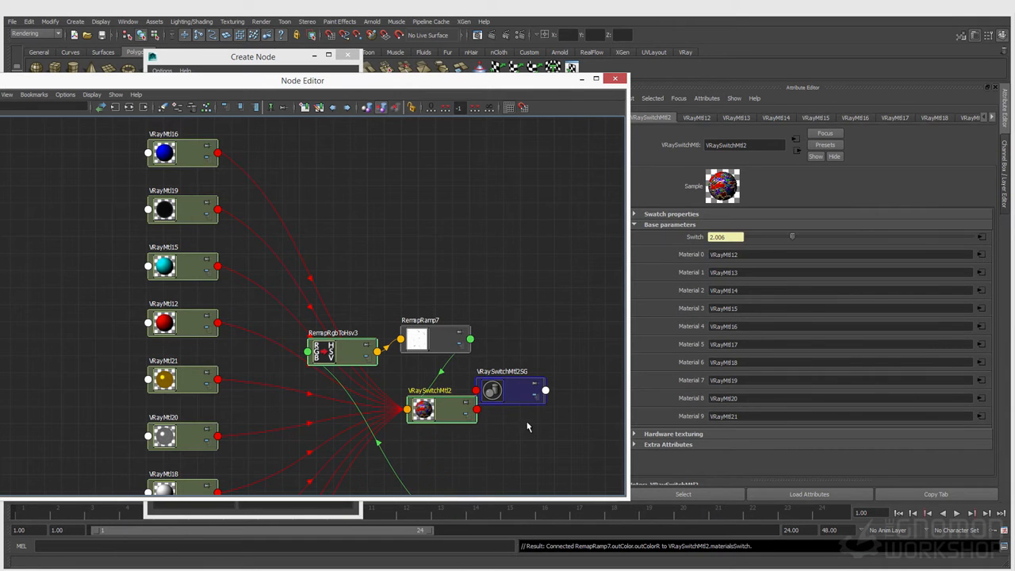
Step: Create a polygon sphere, place it above the ground beside the fern, and scale it uniformly to about 16
{"action": "left_click_drag", "start_coordinate": [354, 91], "coordinate": [591, 401]}
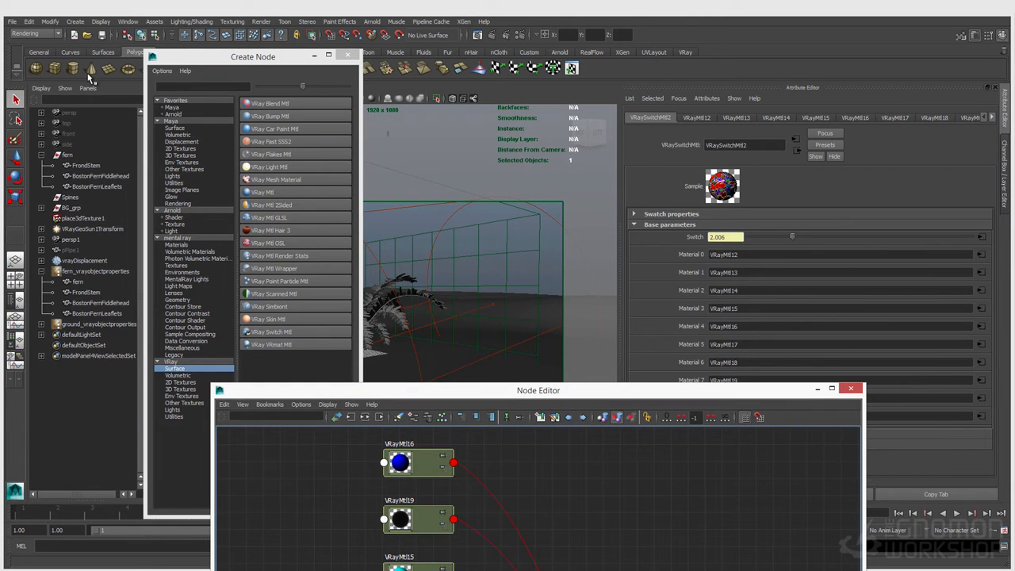
{"action": "left_click", "coordinate": [35, 69]}
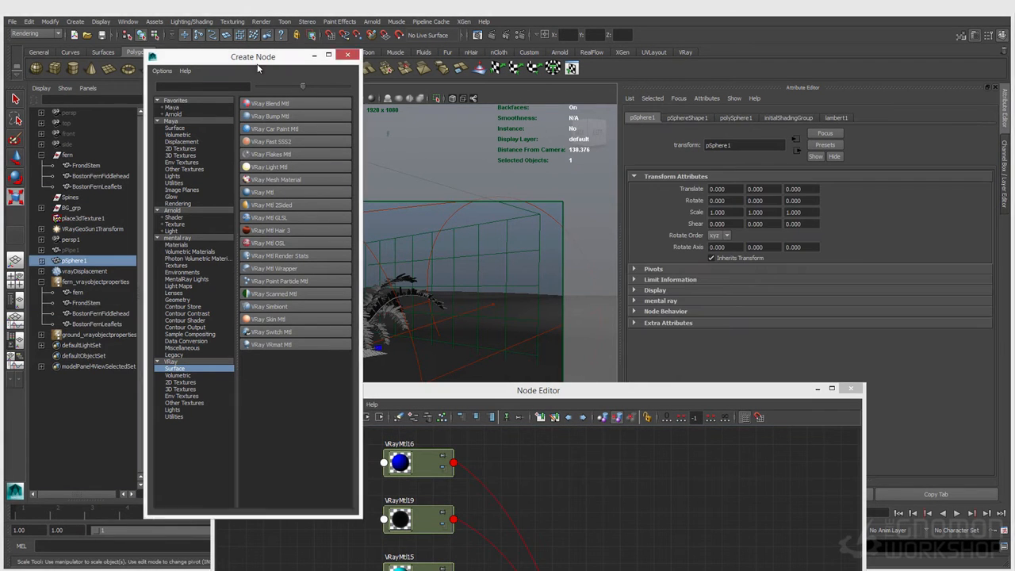
{"action": "left_click_drag", "start_coordinate": [283, 61], "coordinate": [162, 80]}
{"action": "left_click_drag", "start_coordinate": [357, 353], "coordinate": [432, 363]}
{"action": "key", "text": "w"}
{"action": "left_click_drag", "start_coordinate": [343, 354], "coordinate": [505, 264]}
{"action": "key", "text": "r"}
{"action": "left_click_drag", "start_coordinate": [505, 264], "coordinate": [485, 265]}
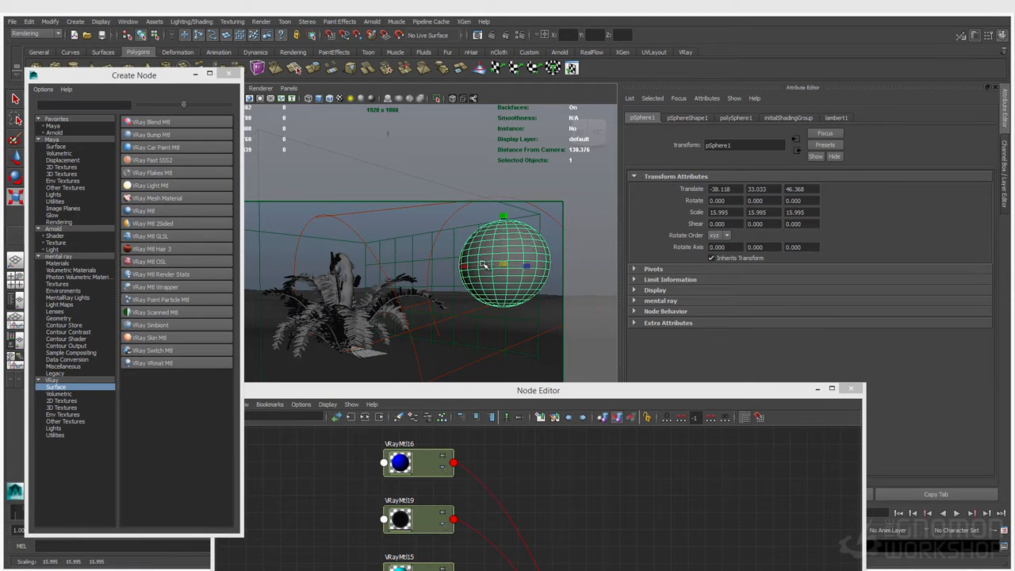
{"action": "key", "text": "q"}
Step: Graph the sphere in the Node Editor, assign VRaySwitchMtl2 to it, and bring the frame buffer up to view the render
{"action": "left_click", "coordinate": [540, 417]}
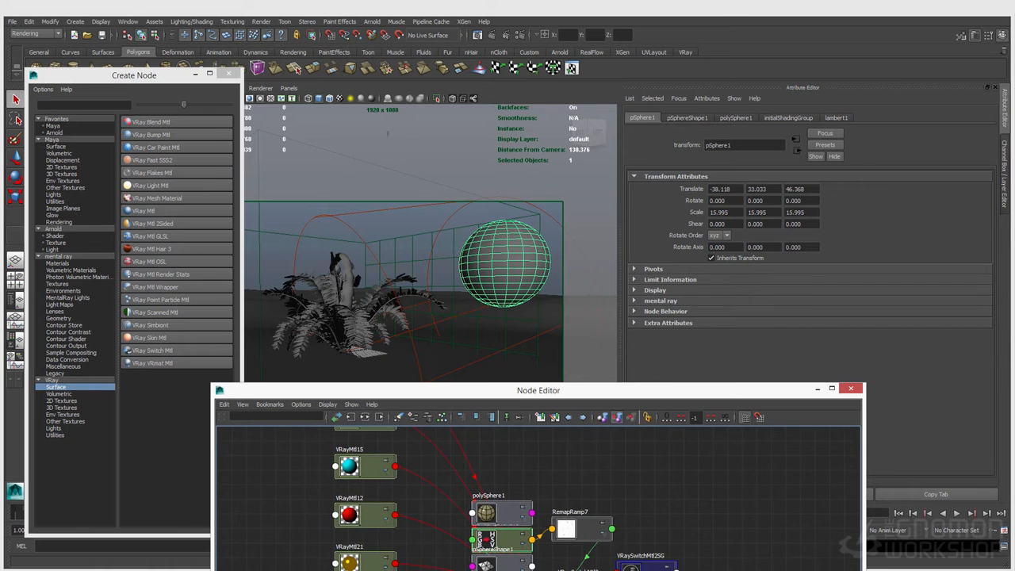
{"action": "right_click_drag", "start_coordinate": [585, 568], "coordinate": [586, 386]}
{"action": "left_click", "coordinate": [370, 212]}
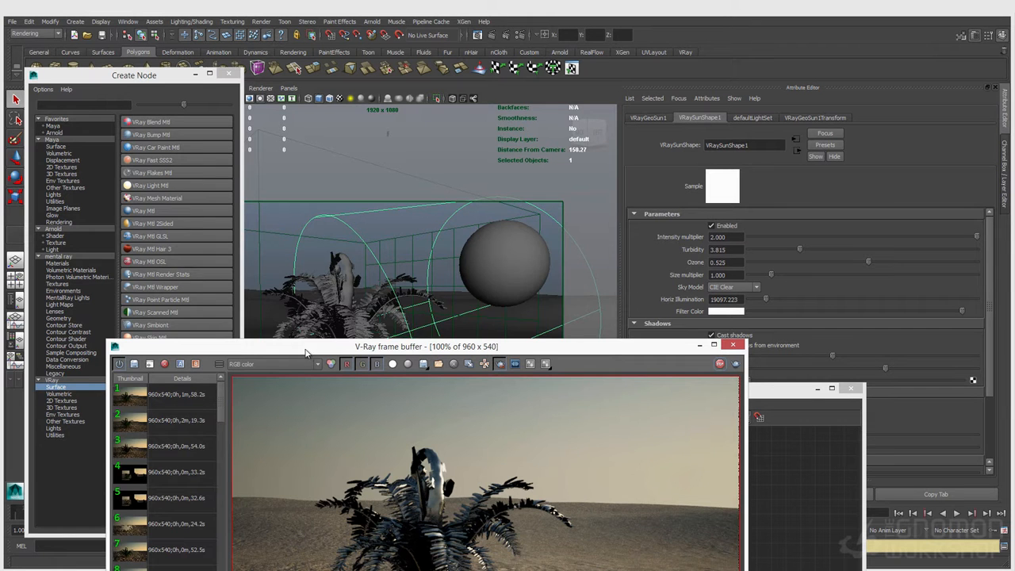
{"action": "left_click_drag", "start_coordinate": [306, 344], "coordinate": [241, 204]}
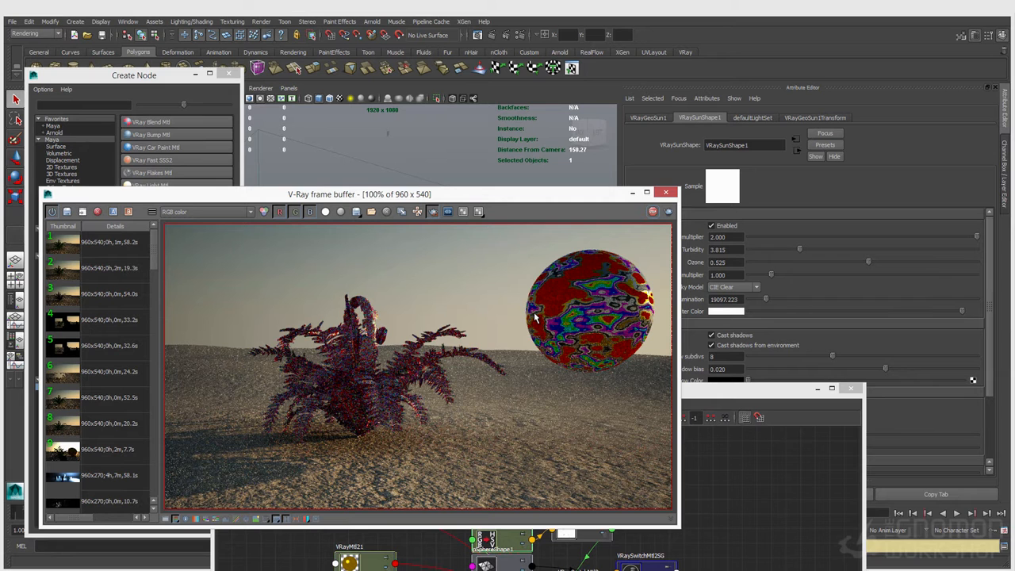
Step: Lower RemapRamp7's white color to position 0.680, and check VRaySwitchMtl2's attributes before closing the Node Editor
{"action": "left_click_drag", "start_coordinate": [703, 401], "coordinate": [615, 361]}
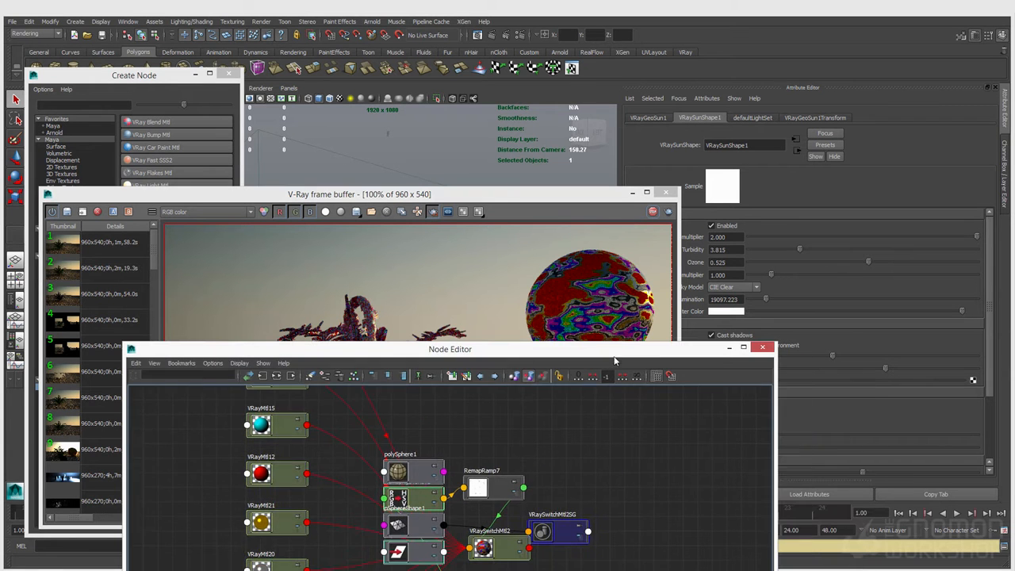
{"action": "left_click", "coordinate": [491, 495]}
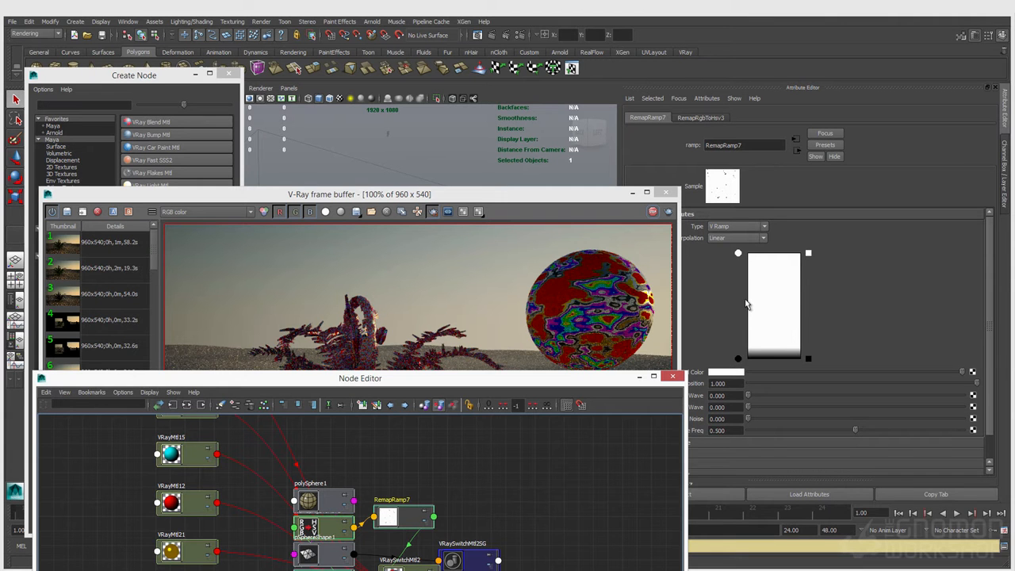
{"action": "left_click_drag", "start_coordinate": [739, 254], "coordinate": [739, 287]}
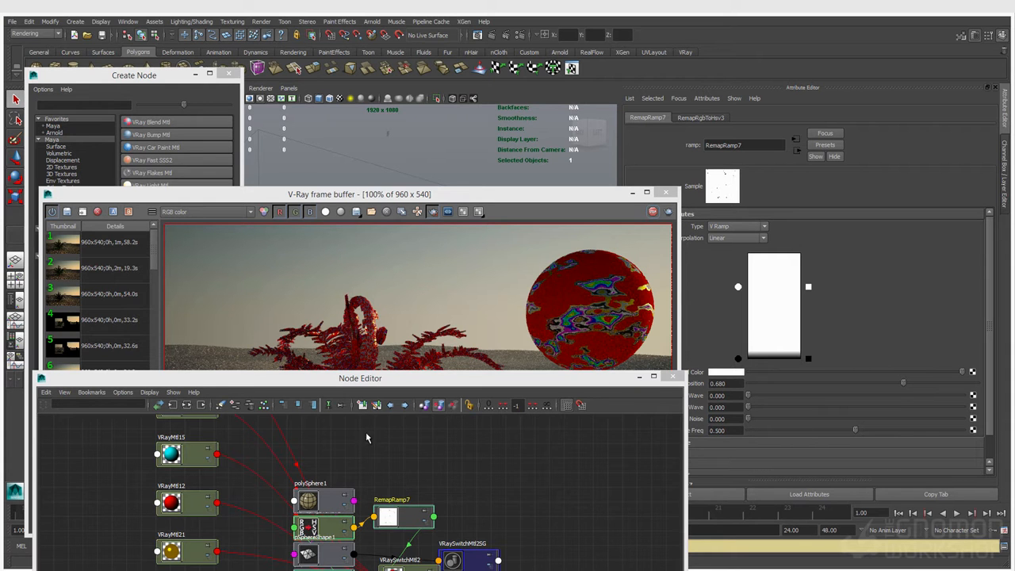
{"action": "left_click", "coordinate": [405, 560]}
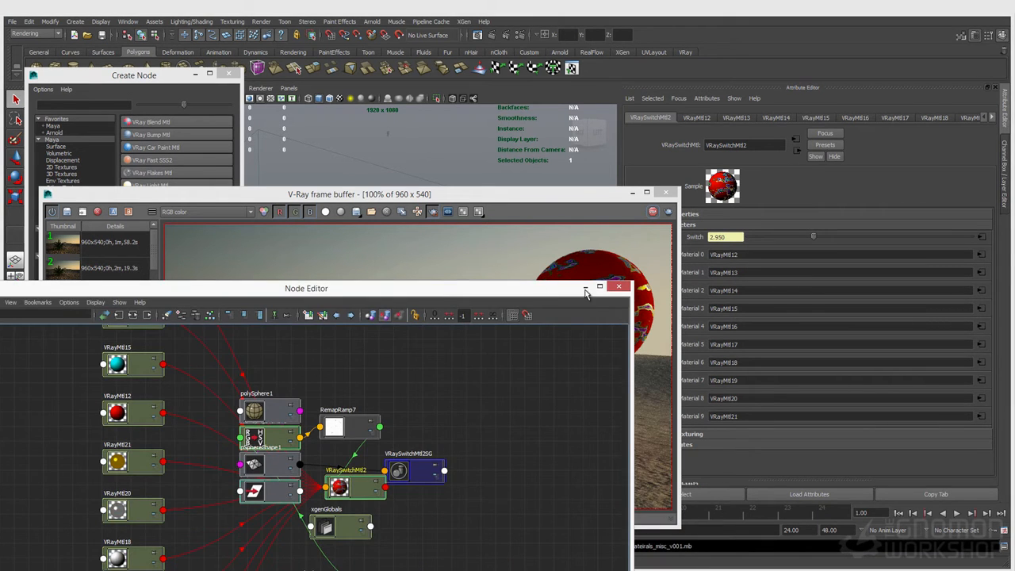
{"action": "left_click", "coordinate": [626, 291]}
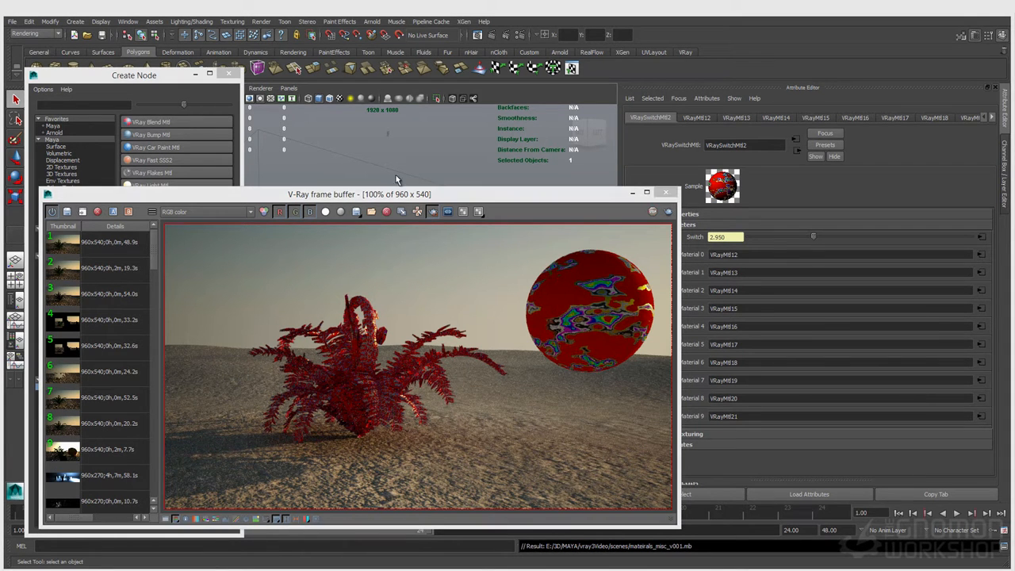
Step: Move the frame buffer aside, reopen the Node Editor, and create a V-Ray Point Particle Mtl node
{"action": "left_click_drag", "start_coordinate": [322, 200], "coordinate": [519, 163]}
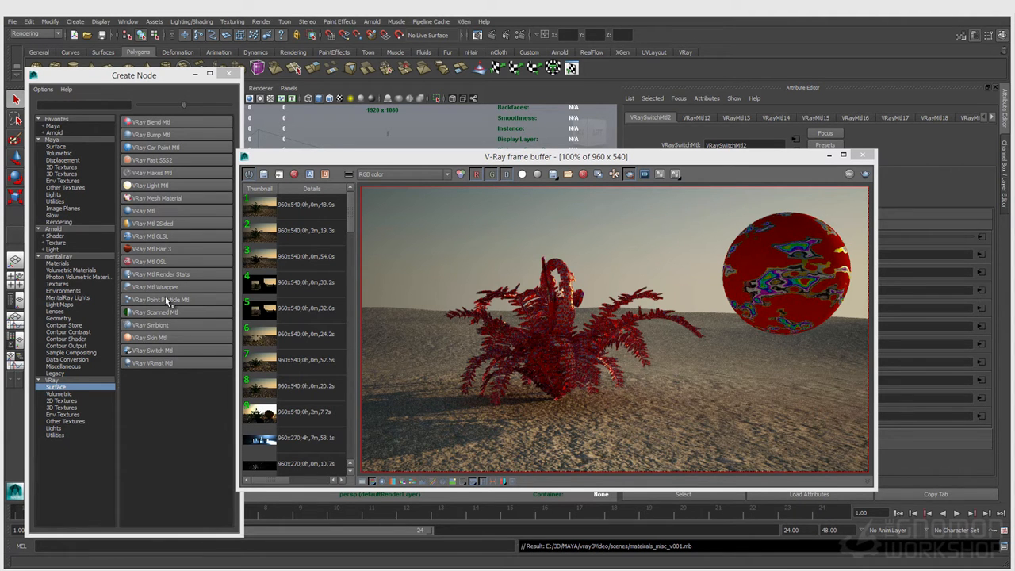
{"action": "left_click_drag", "start_coordinate": [322, 161], "coordinate": [506, 170]}
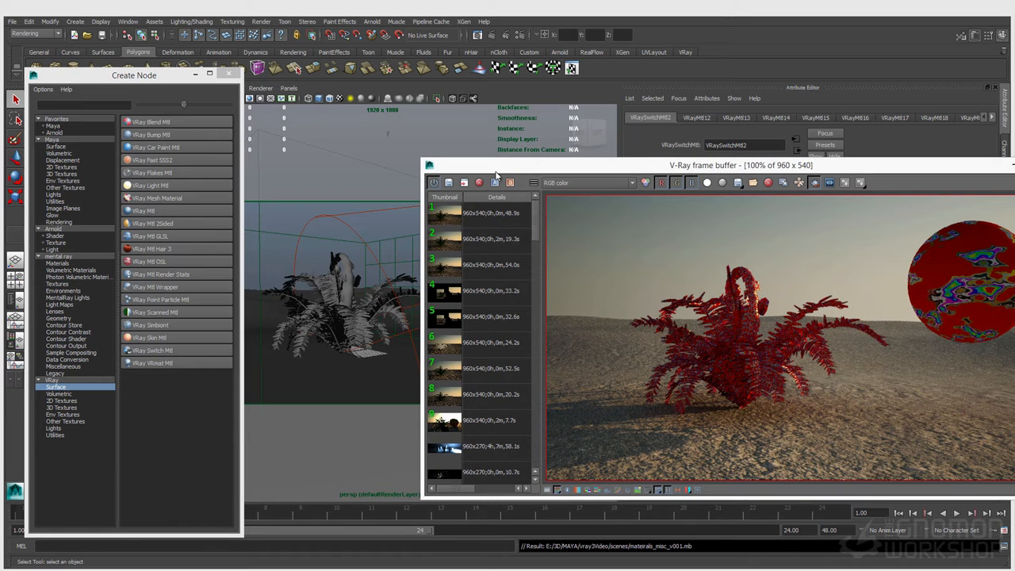
{"action": "left_click", "coordinate": [129, 21]}
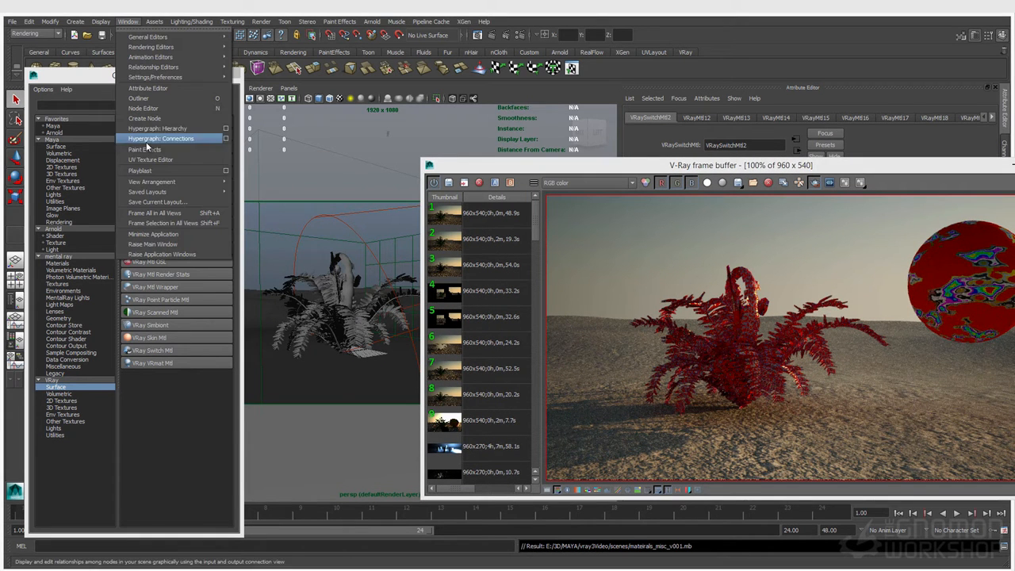
{"action": "left_click", "coordinate": [152, 108]}
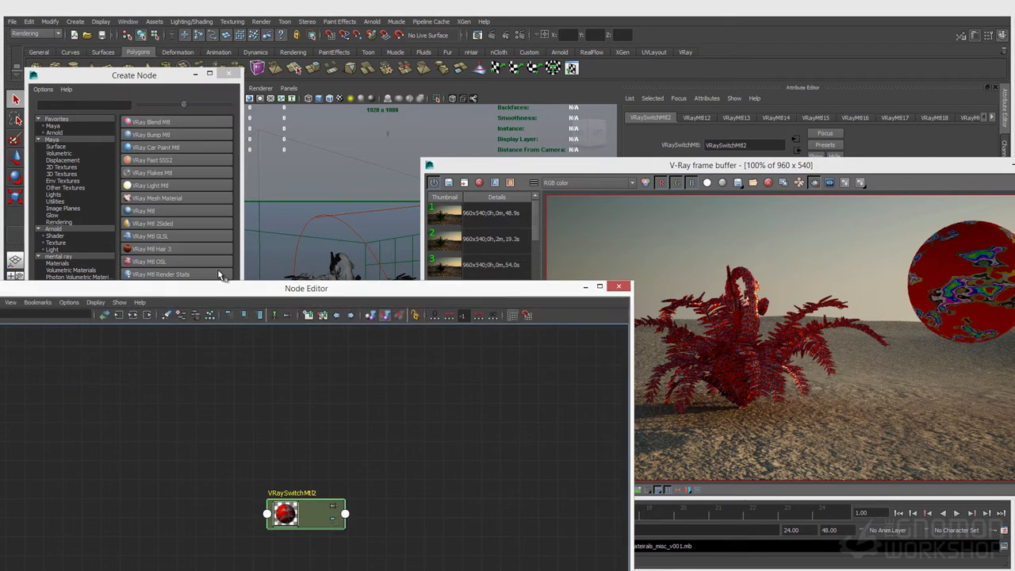
{"action": "left_click", "coordinate": [524, 272]}
{"action": "left_click", "coordinate": [158, 299]}
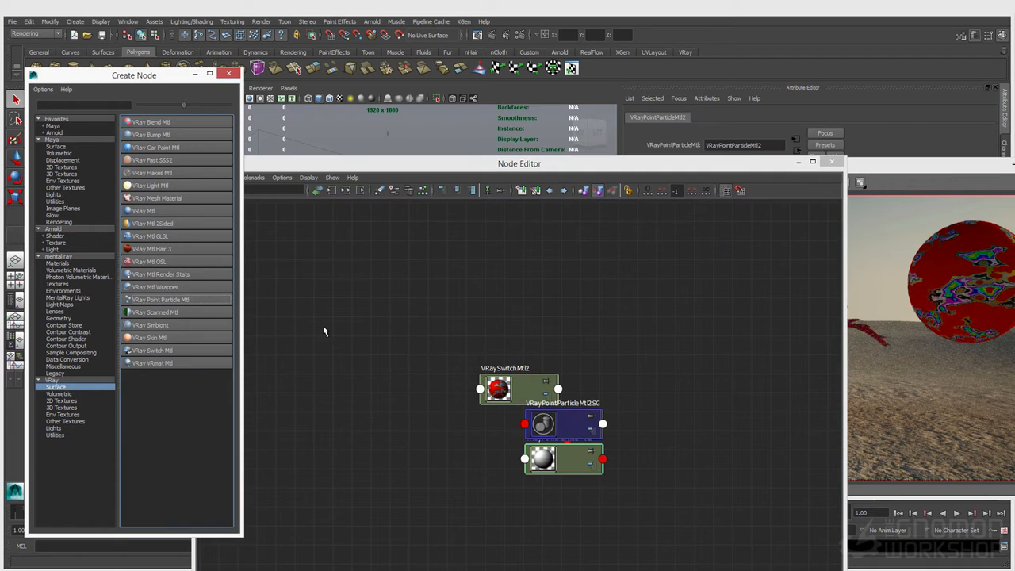
Step: Move the Point Particle material node clear of its shading group and minimize the frame buffer so its attributes are visible
{"action": "left_click_drag", "start_coordinate": [573, 464], "coordinate": [425, 460]}
{"action": "left_click_drag", "start_coordinate": [874, 169], "coordinate": [665, 488]}
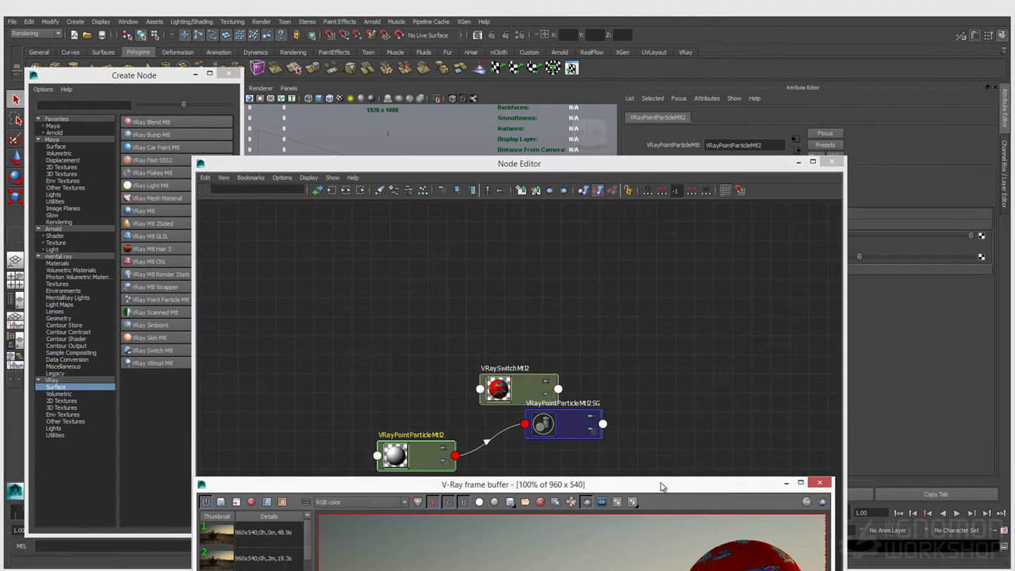
{"action": "left_click", "coordinate": [786, 486]}
{"action": "left_click_drag", "start_coordinate": [728, 166], "coordinate": [520, 119]}
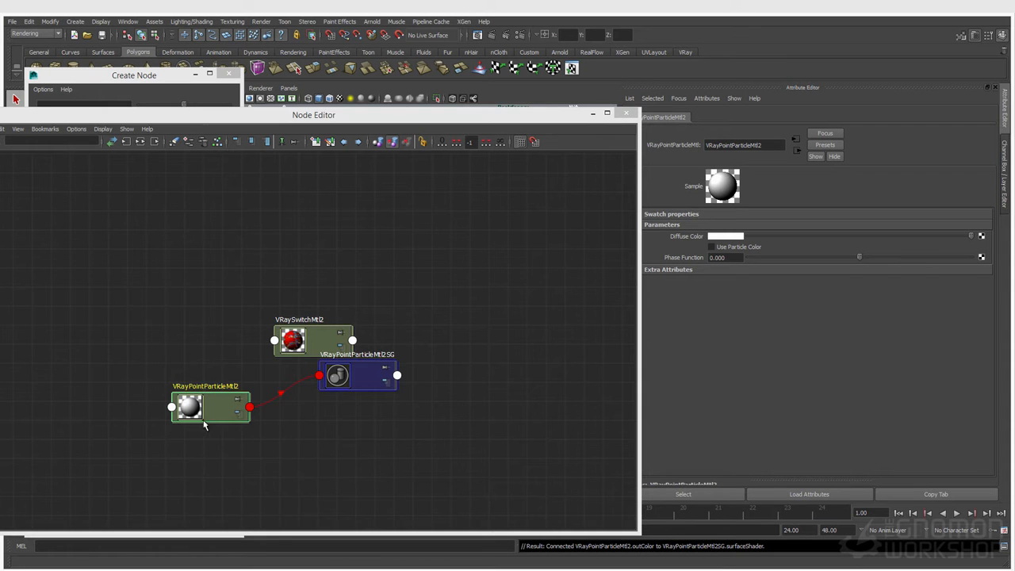
{"action": "left_click_drag", "start_coordinate": [215, 405], "coordinate": [187, 404]}
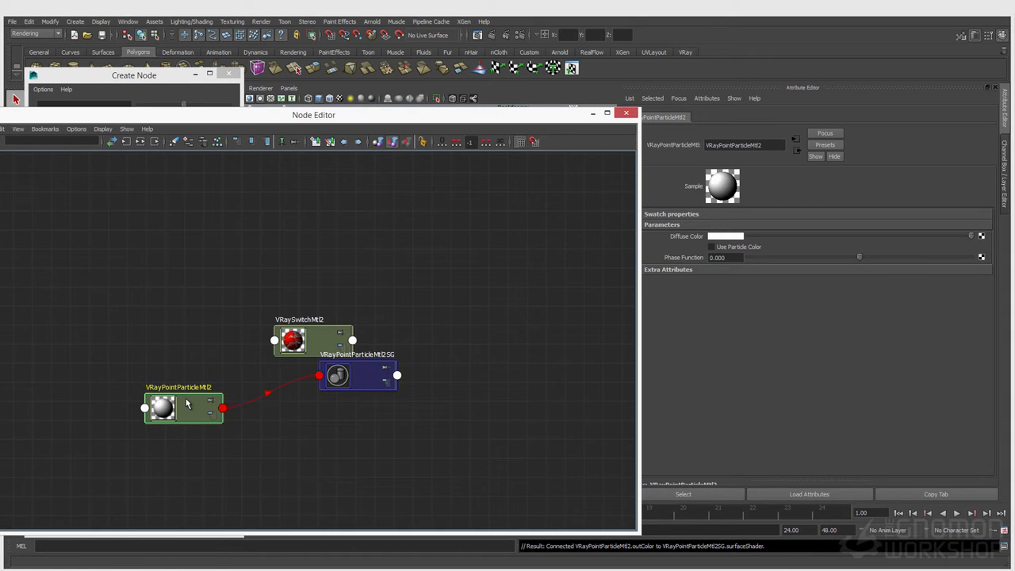
{"action": "left_click_drag", "start_coordinate": [187, 405], "coordinate": [289, 426]}
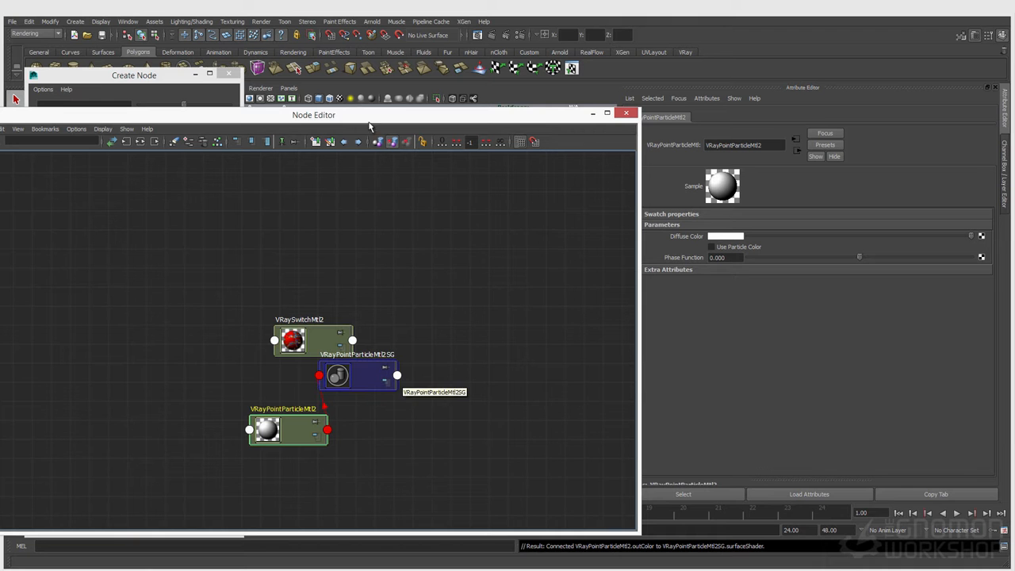
Step: Create a VRayMesh node in the Node Editor
{"action": "left_click_drag", "start_coordinate": [152, 117], "coordinate": [379, 140]}
{"action": "left_click", "coordinate": [54, 436]}
{"action": "left_click", "coordinate": [422, 346]}
{"action": "key", "text": "Tab"}
{"action": "type", "text": "vraypr"}
{"action": "key", "text": "BackSpace"}
{"action": "key", "text": "BackSpace"}
{"action": "type", "text": "mesh"}
{"action": "key", "text": "Down"}
{"action": "key", "text": "Return"}
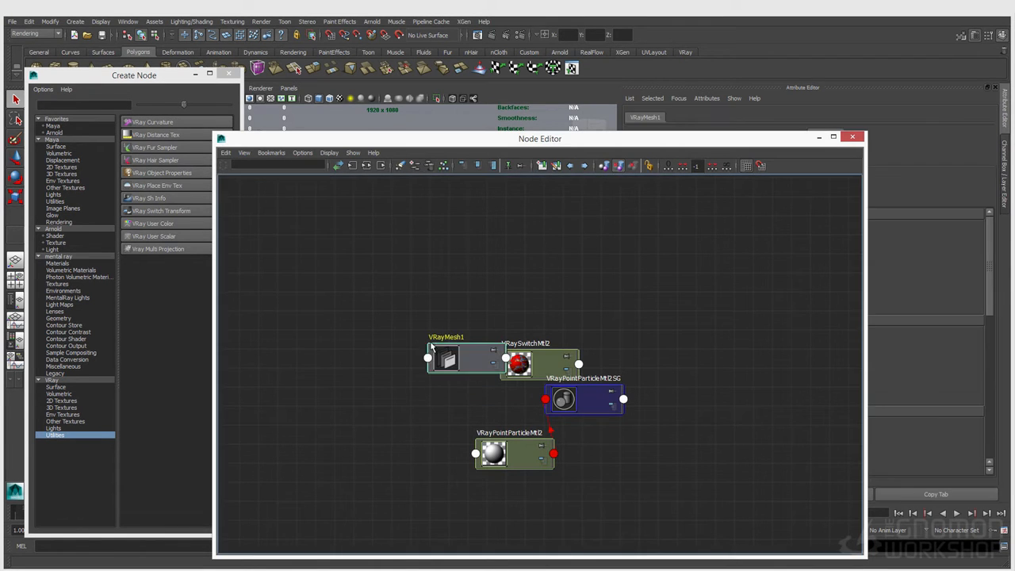
Step: Move the Node Editor off the Attribute Editor and check the VRayMesh node's particle render mode options
{"action": "left_click_drag", "start_coordinate": [595, 143], "coordinate": [394, 120]}
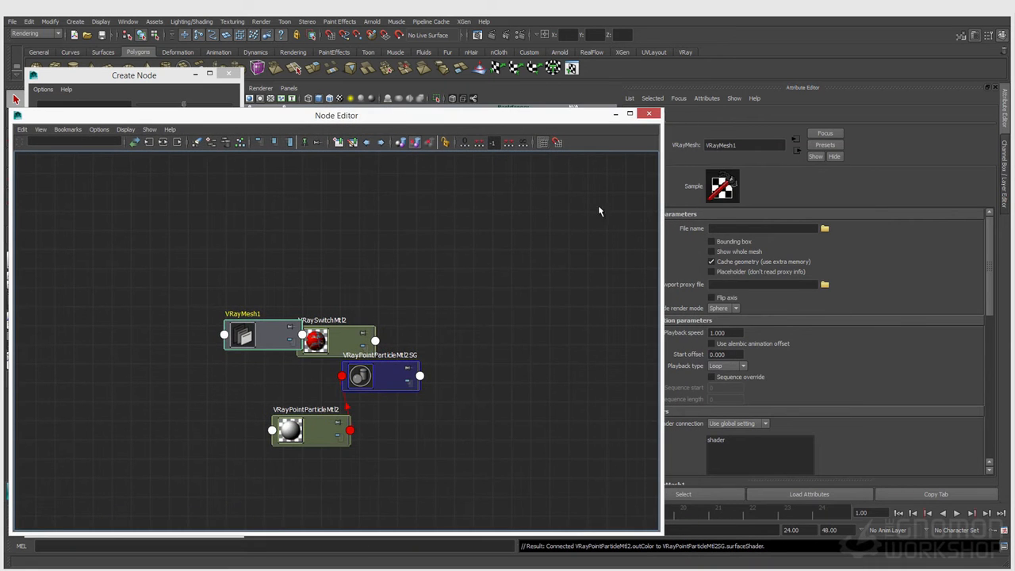
{"action": "left_click_drag", "start_coordinate": [540, 117], "coordinate": [467, 101]}
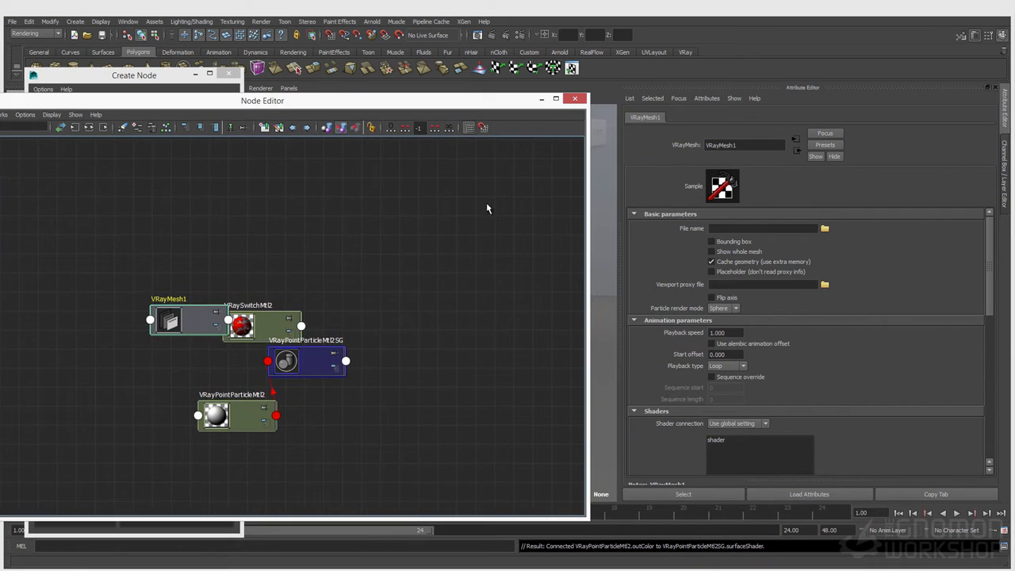
{"action": "left_click", "coordinate": [727, 308]}
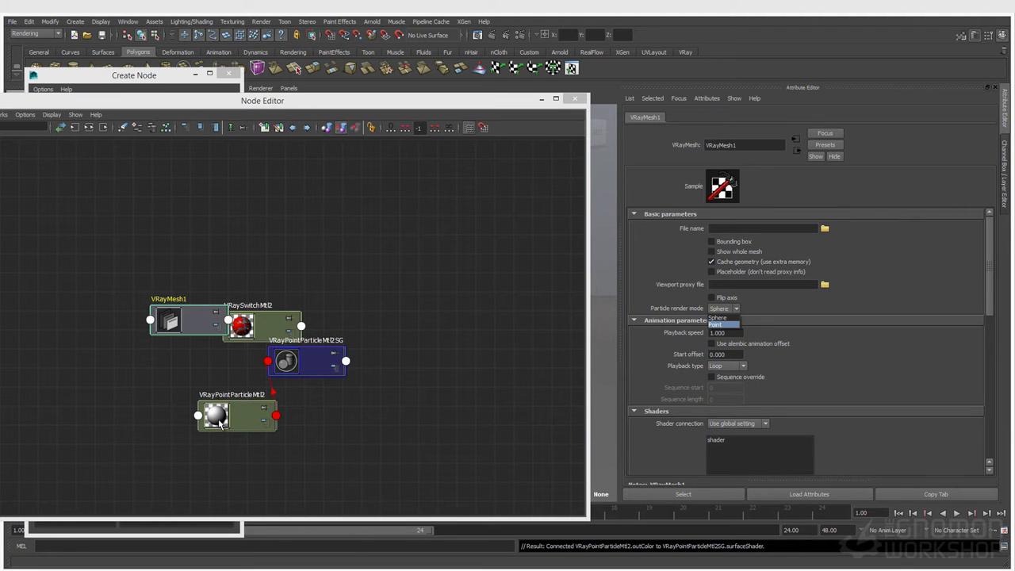
Step: Line up the Point Particle material and its shading group below the other nodes, checking the material and VRayMesh attributes
{"action": "left_click", "coordinate": [220, 423]}
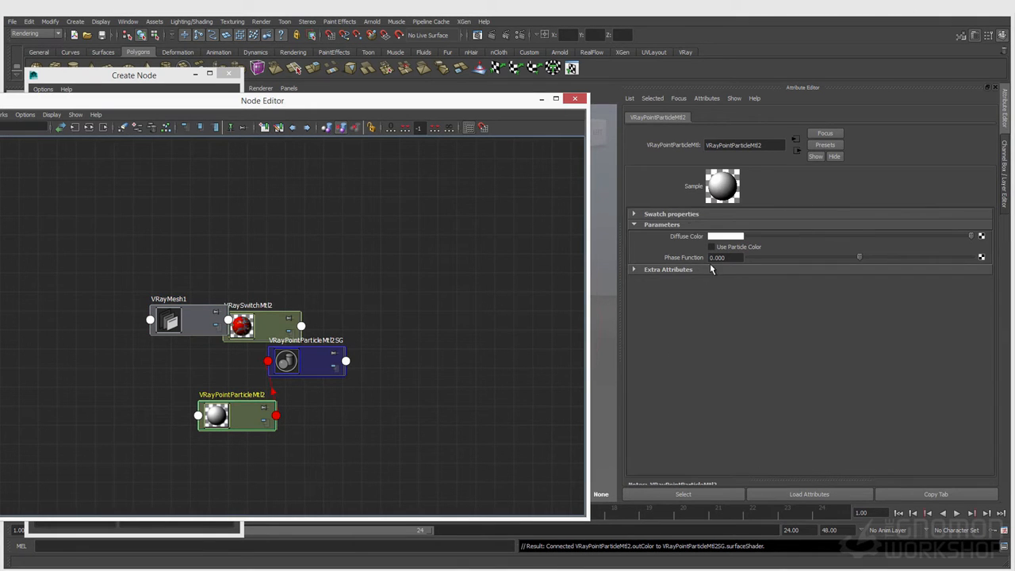
{"action": "left_click_drag", "start_coordinate": [314, 361], "coordinate": [344, 444]}
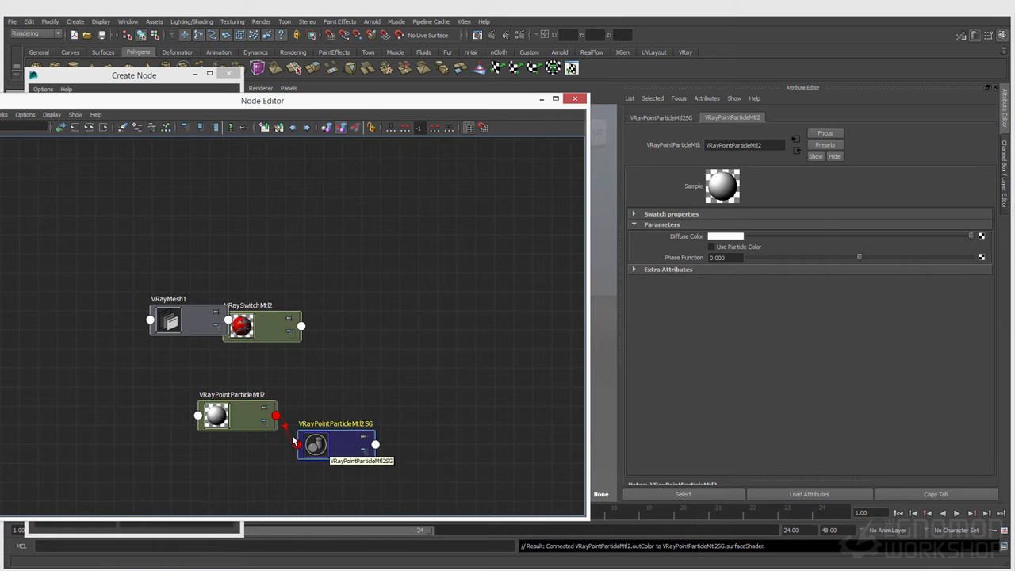
{"action": "left_click", "coordinate": [168, 317]}
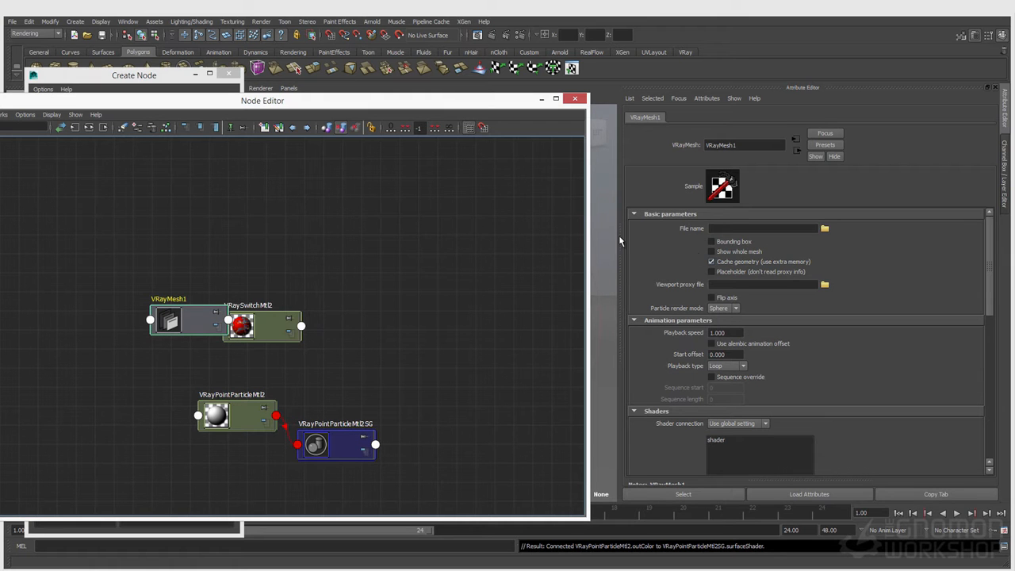
{"action": "left_click_drag", "start_coordinate": [238, 411], "coordinate": [230, 435]}
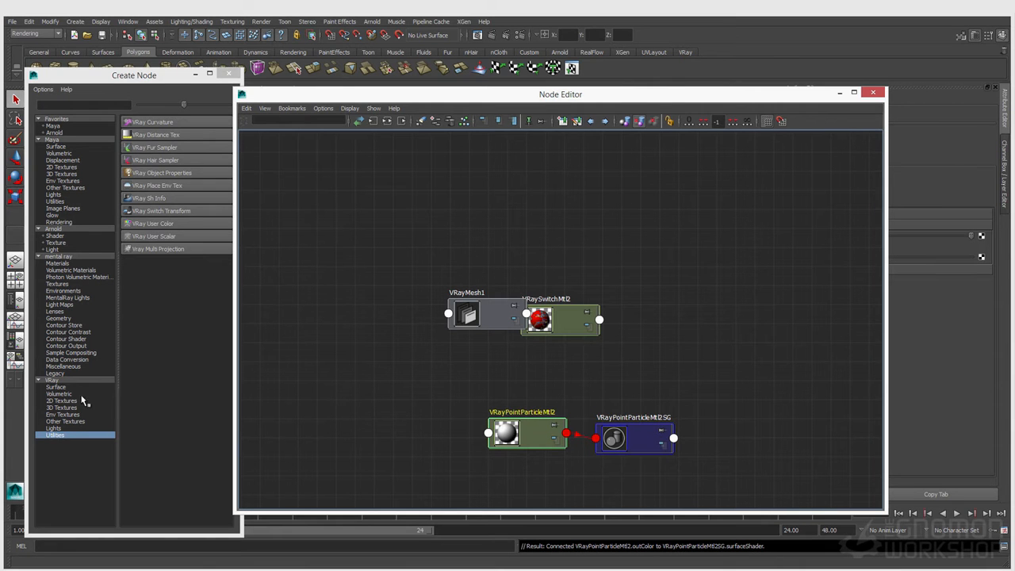
Step: Create a V-Ray VRmat Mtl node in a cleared area of the Node Editor and place its shading group beside it
{"action": "left_click", "coordinate": [73, 387]}
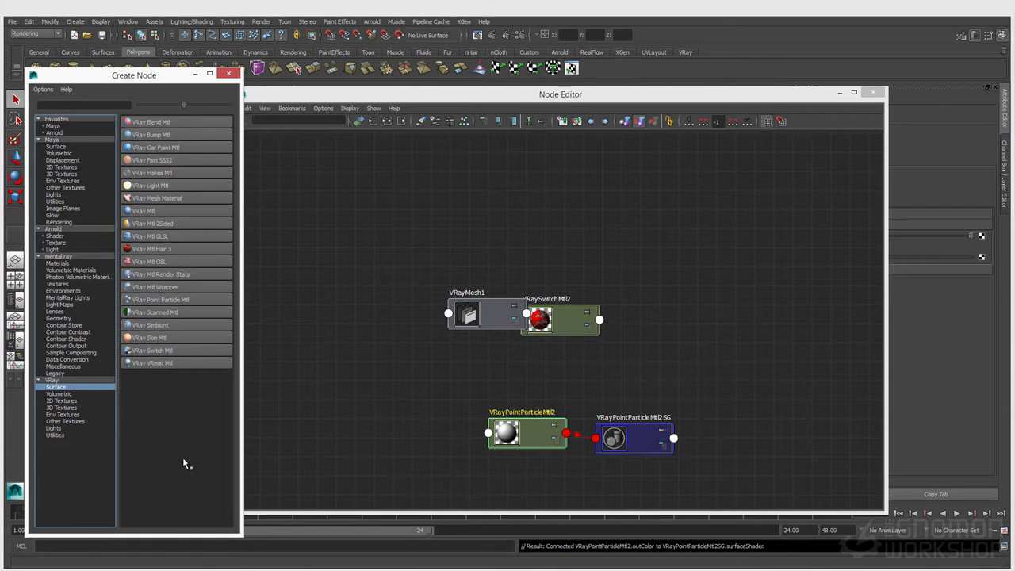
{"action": "left_click_drag", "start_coordinate": [277, 97], "coordinate": [256, 412]}
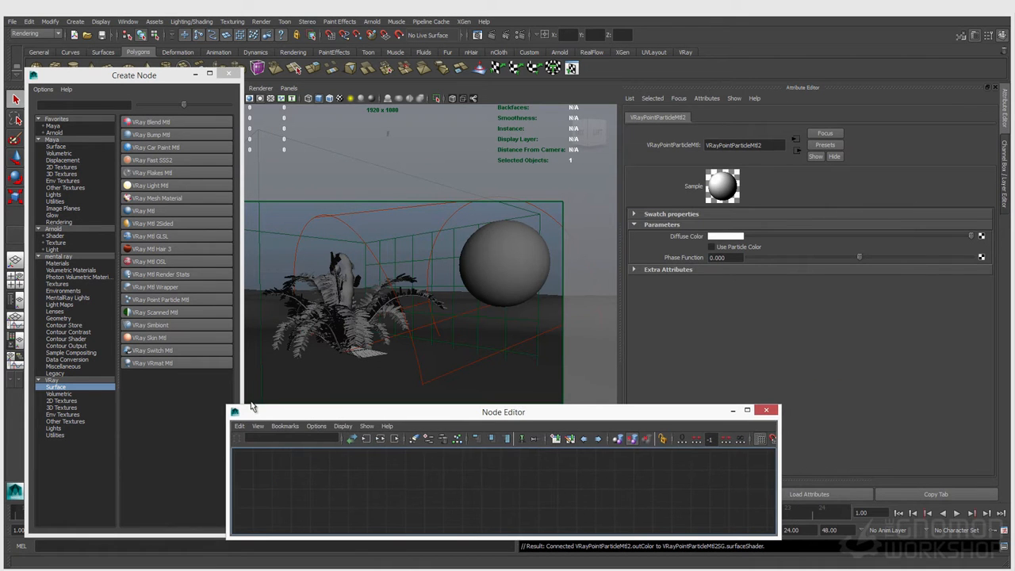
{"action": "left_click", "coordinate": [308, 482]}
{"action": "left_click", "coordinate": [155, 371]}
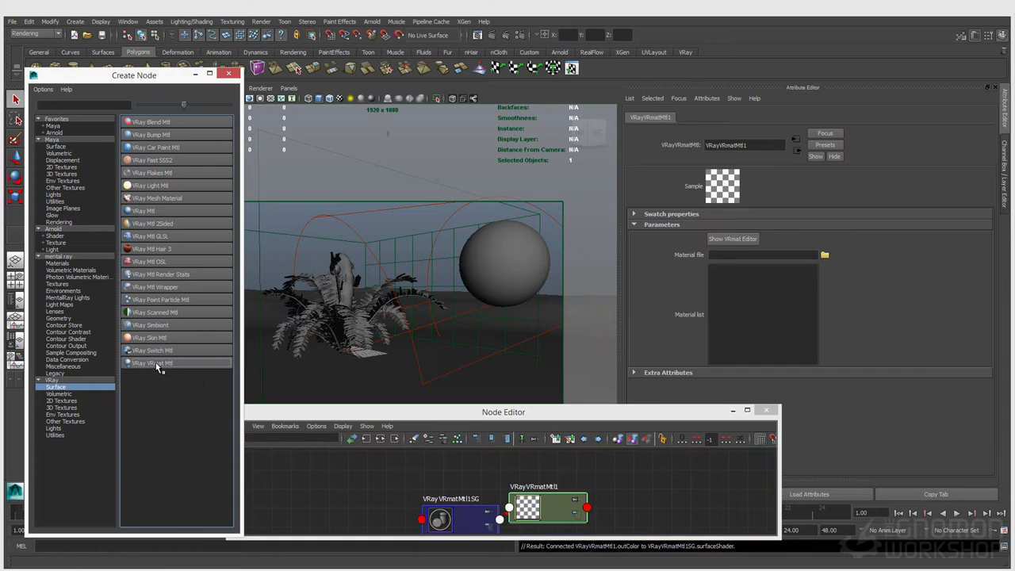
{"action": "left_click_drag", "start_coordinate": [458, 512], "coordinate": [700, 506]}
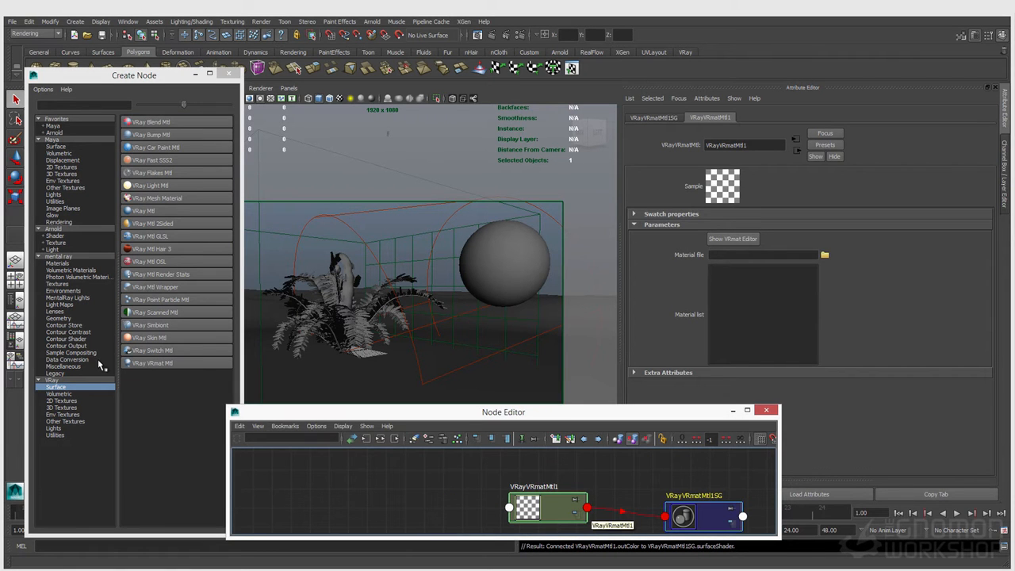
{"action": "left_click_drag", "start_coordinate": [543, 516], "coordinate": [509, 511]}
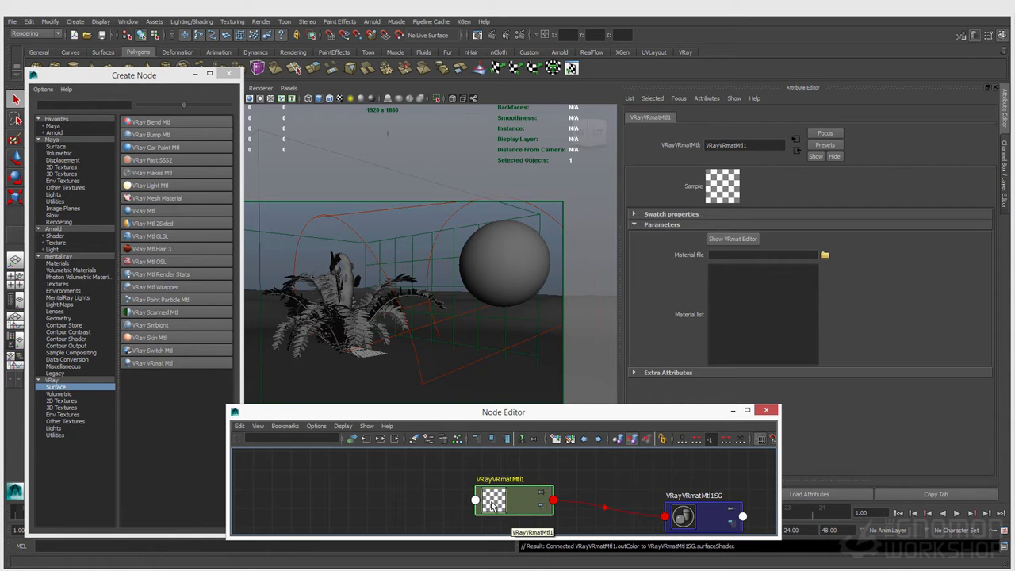
Step: Open the V-Ray material editor from the VRmat material's attributes and bring the Node Editor back to the front
{"action": "left_click", "coordinate": [752, 255]}
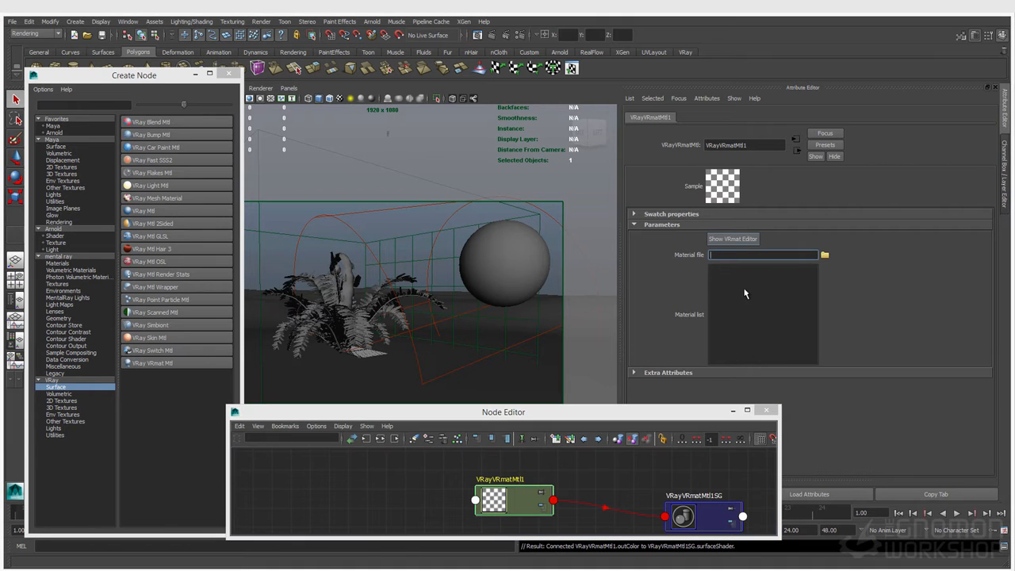
{"action": "left_click", "coordinate": [730, 239]}
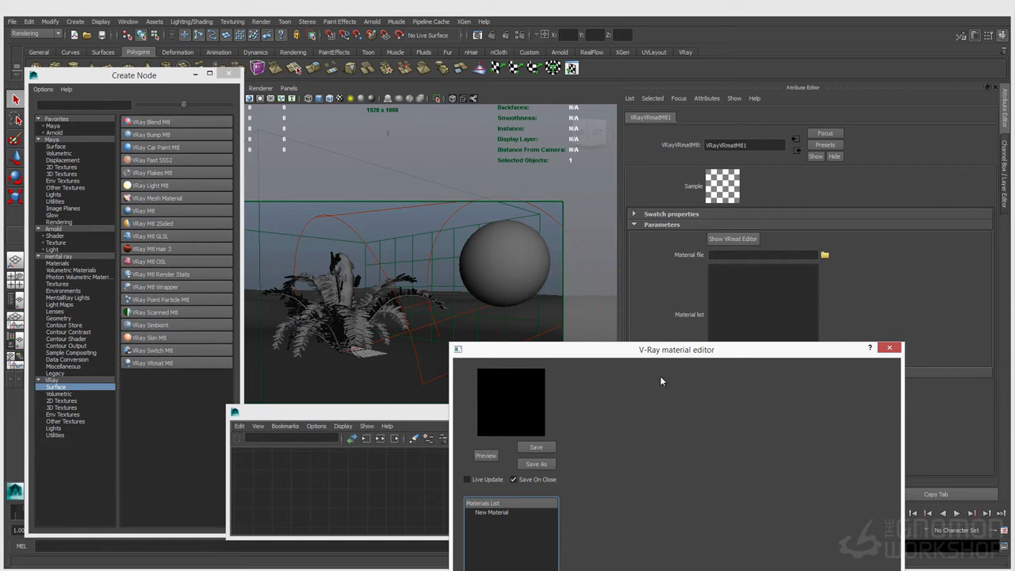
{"action": "left_click", "coordinate": [344, 508]}
{"action": "left_click", "coordinate": [345, 508]}
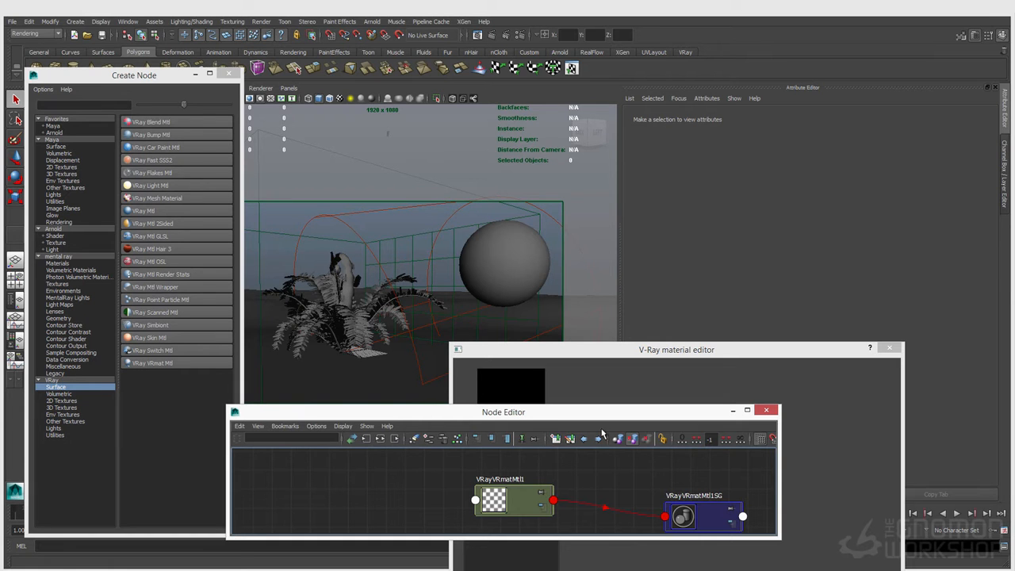
Step: Move the VRmat material node close to its shading group and select the sphere in the viewport
{"action": "left_click_drag", "start_coordinate": [349, 408], "coordinate": [349, 389]}
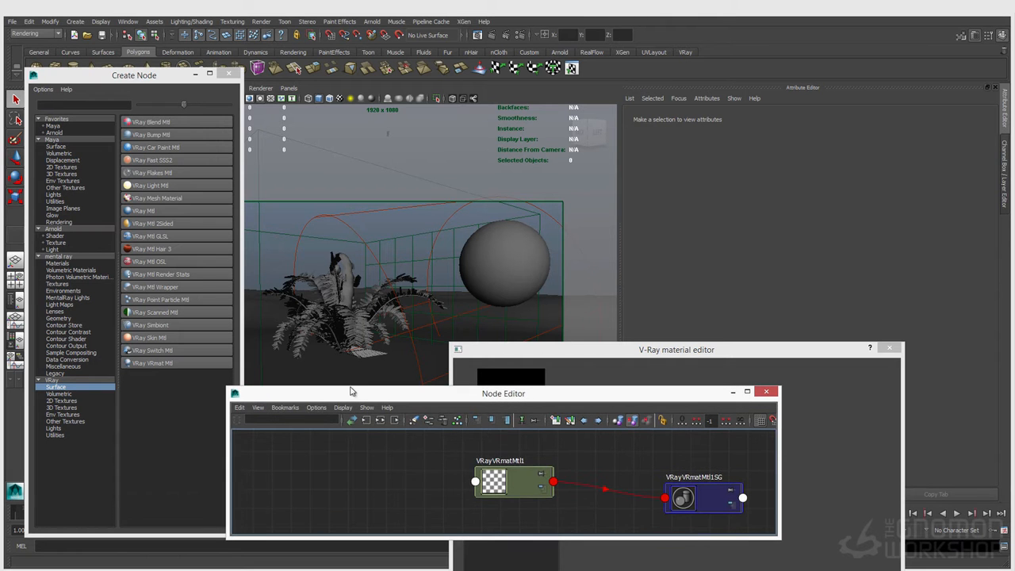
{"action": "left_click_drag", "start_coordinate": [517, 489], "coordinate": [559, 505]}
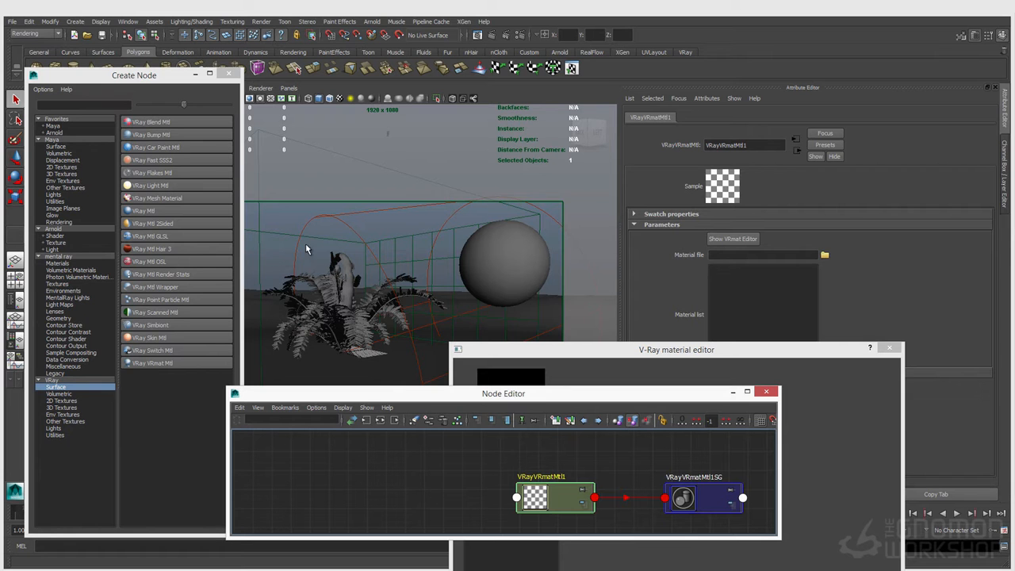
{"action": "left_click", "coordinate": [489, 279]}
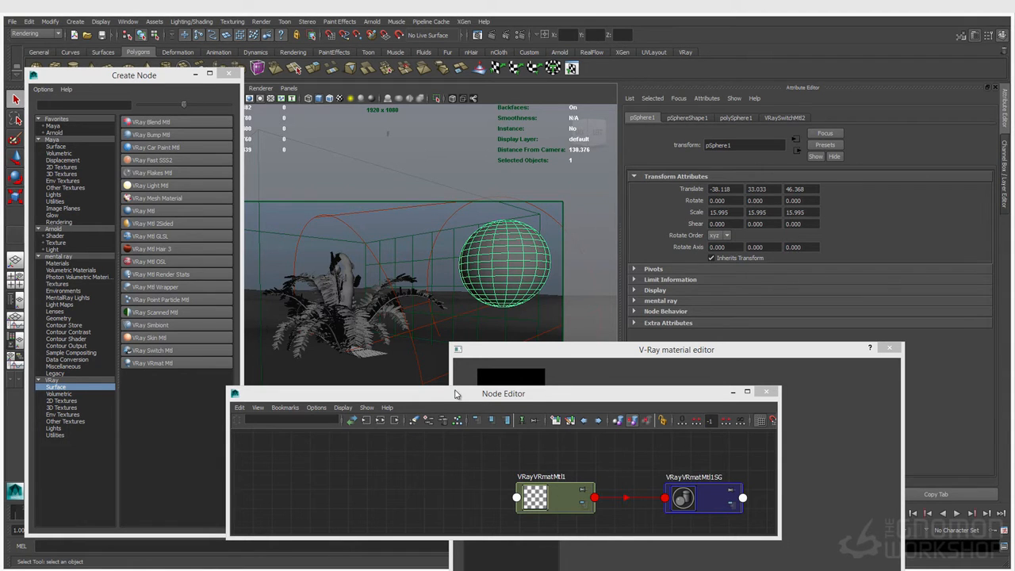
{"action": "left_click_drag", "start_coordinate": [557, 507], "coordinate": [603, 503]}
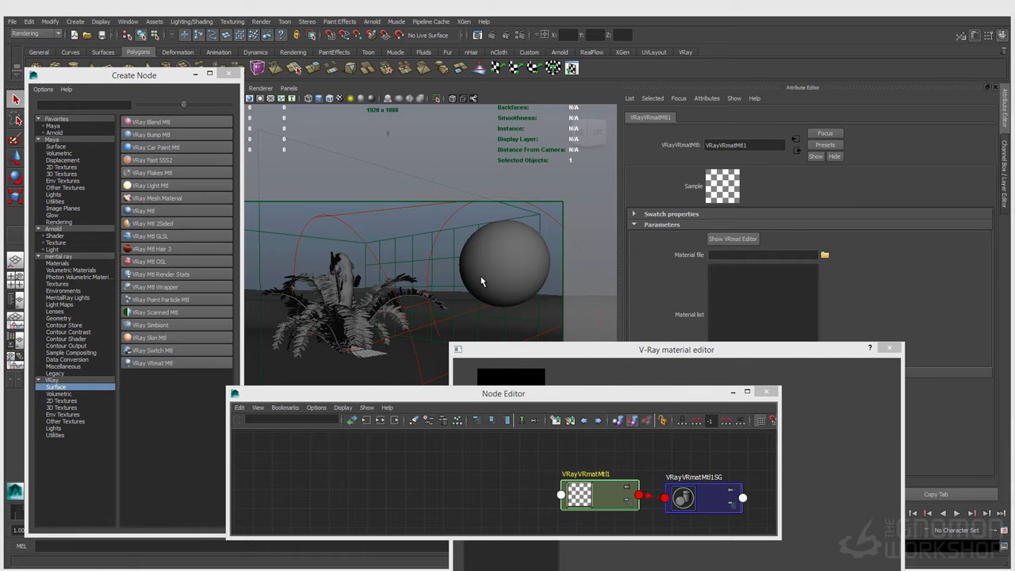
{"action": "left_click", "coordinate": [480, 278]}
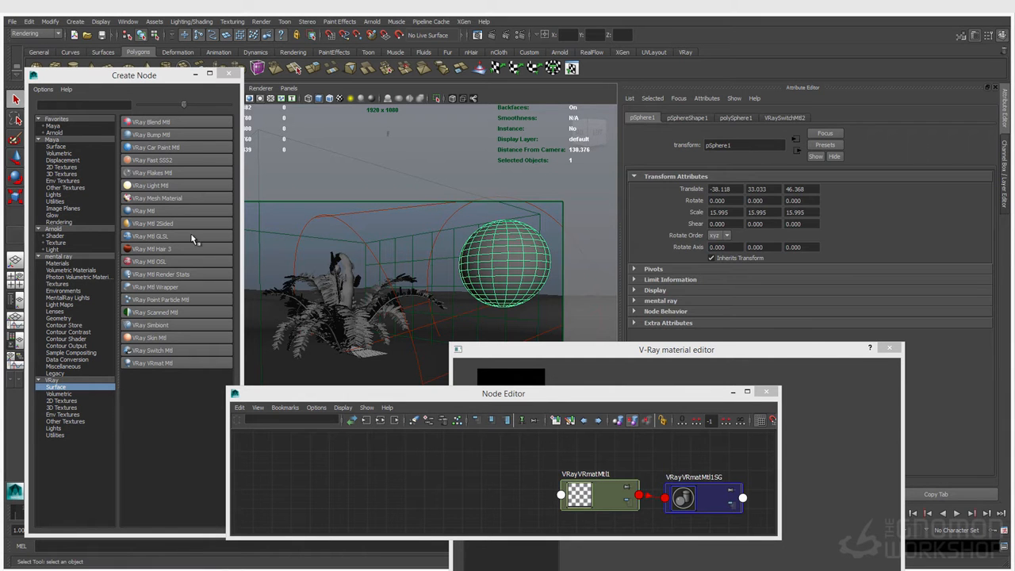
Step: Create a V-Ray Flakes Mtl node, set it apart from its shading group, and assign it to the sphere
{"action": "left_click", "coordinate": [150, 172]}
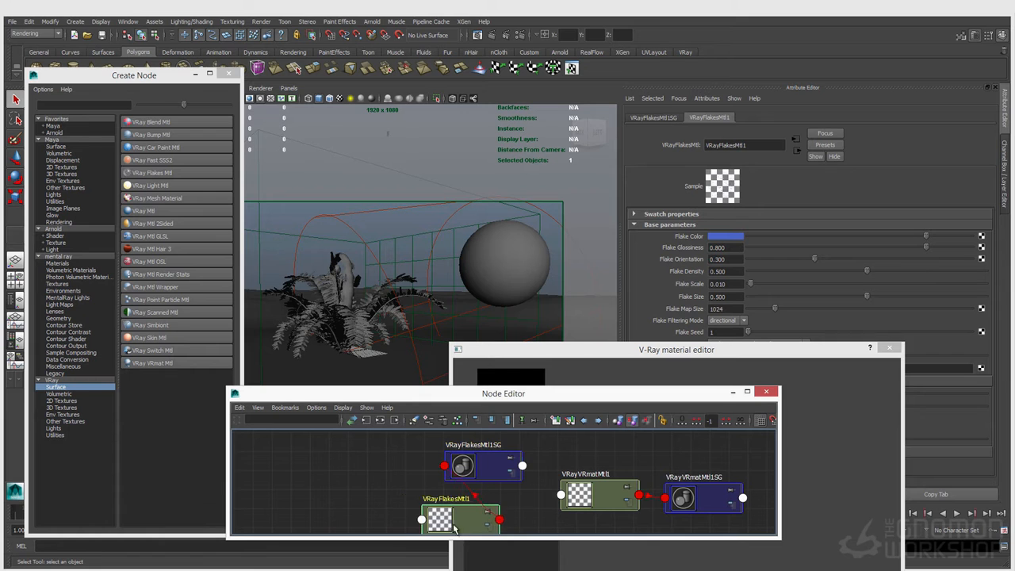
{"action": "left_click_drag", "start_coordinate": [463, 522], "coordinate": [380, 495]}
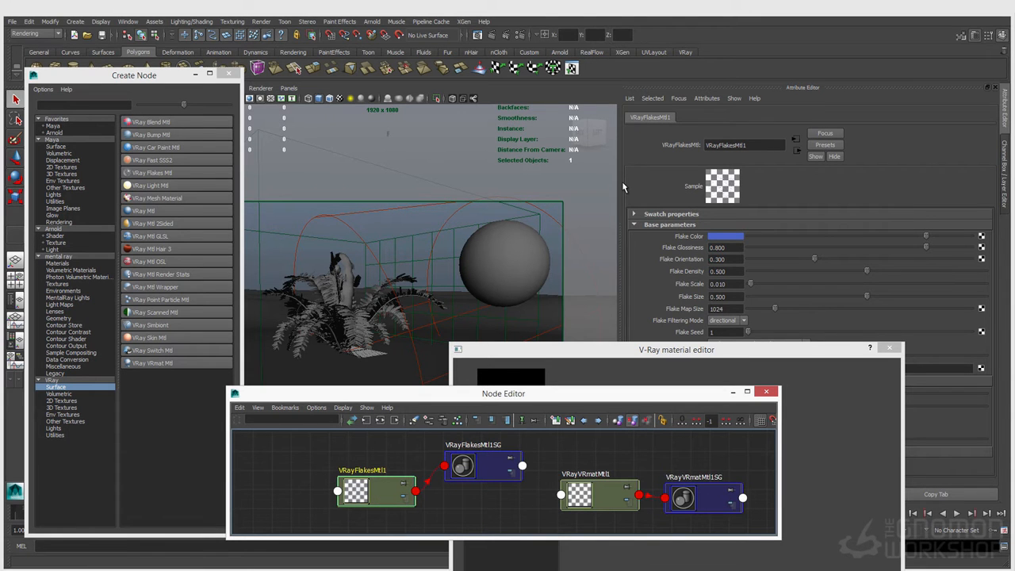
{"action": "mouse_move", "coordinate": [380, 496]}
{"action": "left_mouse_down"}
{"action": "mouse_move", "coordinate": [388, 492]}
{"action": "mouse_move", "coordinate": [370, 484]}
{"action": "left_mouse_up"}
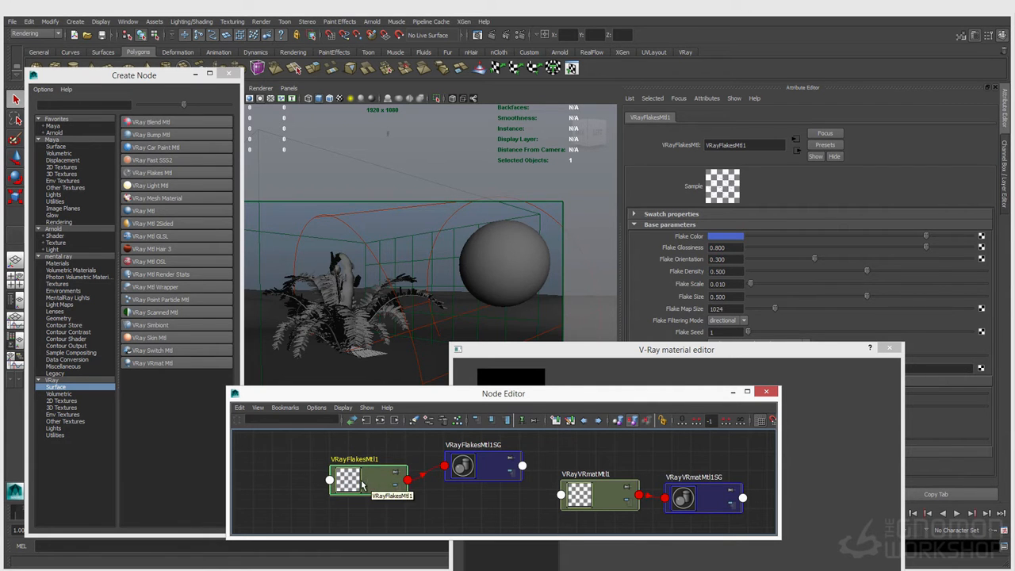
{"action": "left_click_drag", "start_coordinate": [369, 484], "coordinate": [365, 481]}
{"action": "left_click", "coordinate": [486, 279]}
{"action": "right_click_drag", "start_coordinate": [346, 483], "coordinate": [346, 400]}
Step: Clear the selection, render the scene, and raise the frame buffer to view the flakes on the sphere
{"action": "left_click", "coordinate": [302, 299]}
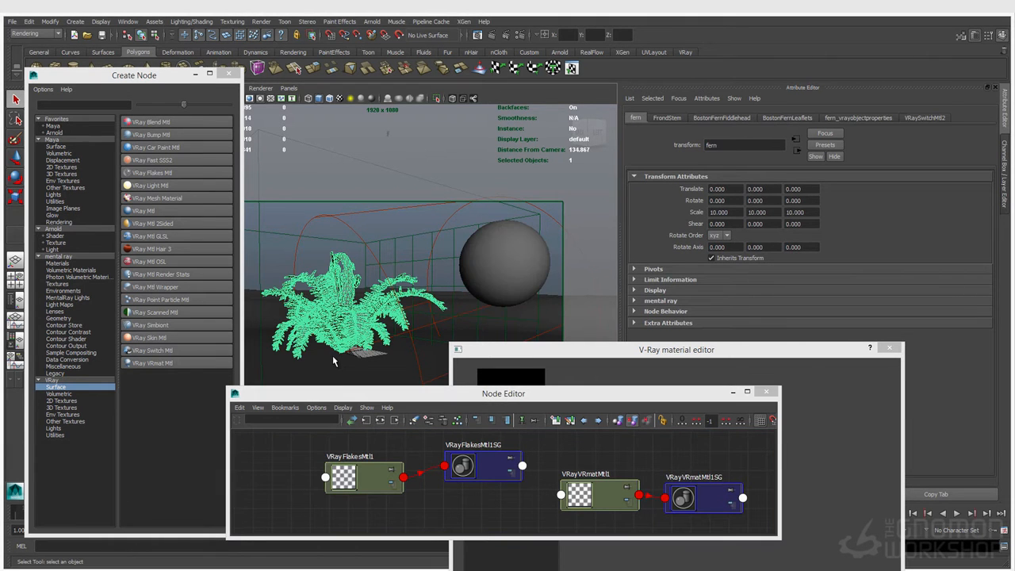
{"action": "left_click", "coordinate": [529, 231]}
{"action": "left_click", "coordinate": [382, 208]}
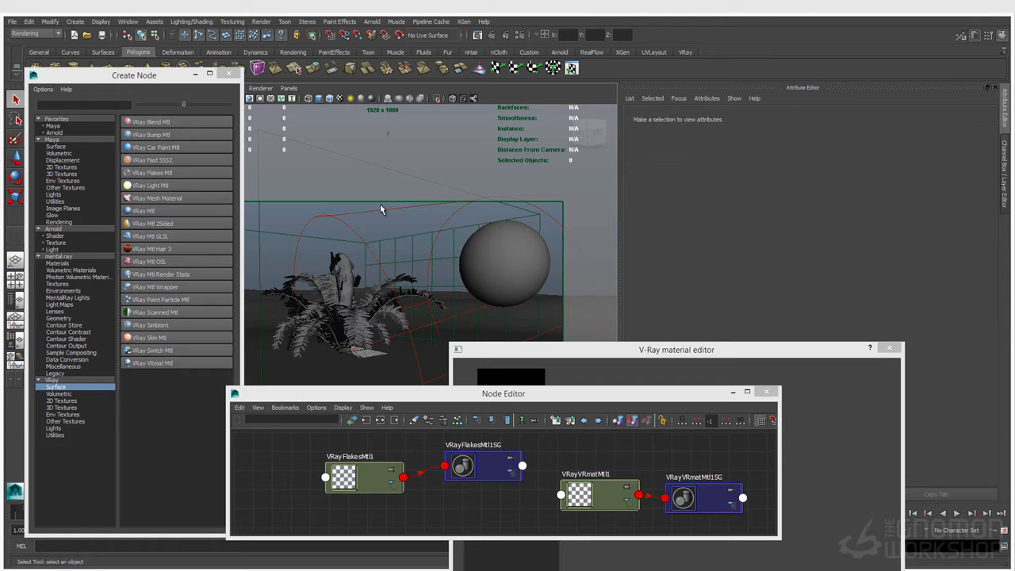
{"action": "left_click", "coordinate": [509, 36]}
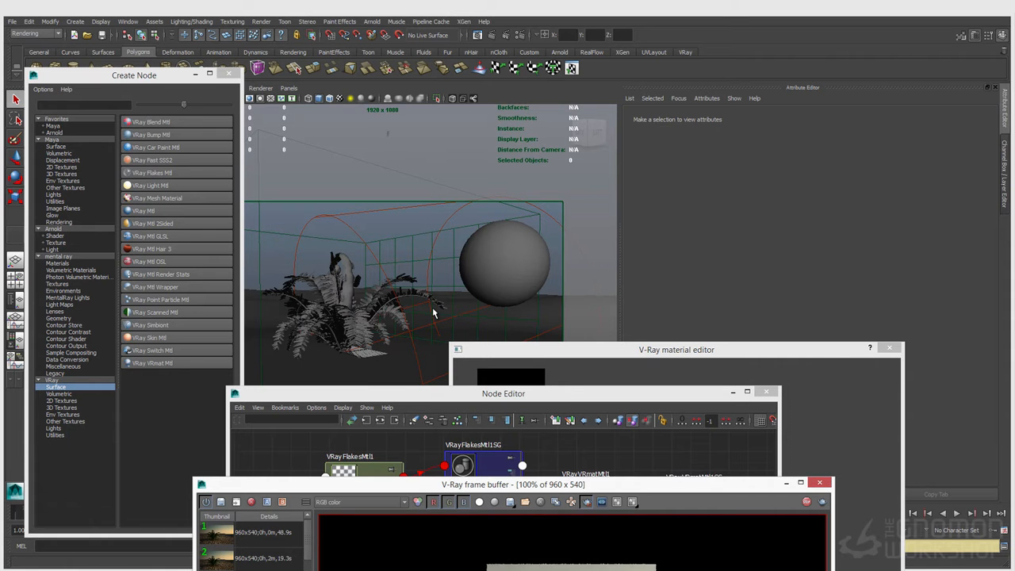
{"action": "left_click_drag", "start_coordinate": [666, 479], "coordinate": [566, 327]}
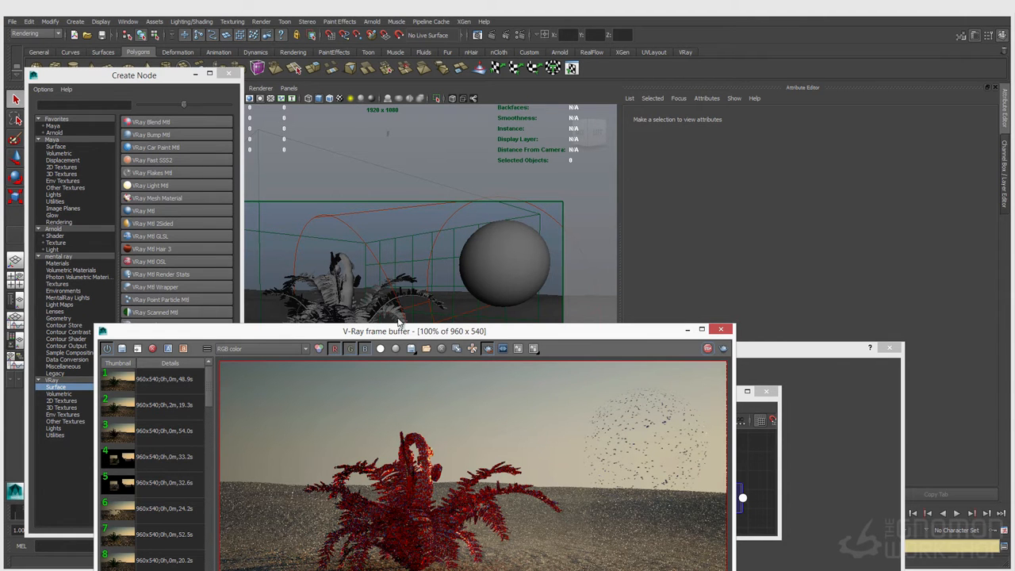
Step: Examine the sphere from several distances and angles in the viewport, moving the frame buffer down out of the way
{"action": "left_click", "coordinate": [436, 294]}
{"action": "middle_click_drag", "start_coordinate": [465, 323], "coordinate": [354, 310], "text": "alt"}
{"action": "right_click_drag", "start_coordinate": [354, 309], "coordinate": [406, 311], "text": "alt"}
{"action": "left_click_drag", "start_coordinate": [405, 310], "coordinate": [433, 335], "text": "alt"}
{"action": "middle_click_drag", "start_coordinate": [432, 335], "coordinate": [385, 324], "text": "alt"}
{"action": "left_click_drag", "start_coordinate": [385, 324], "coordinate": [405, 333], "text": "alt"}
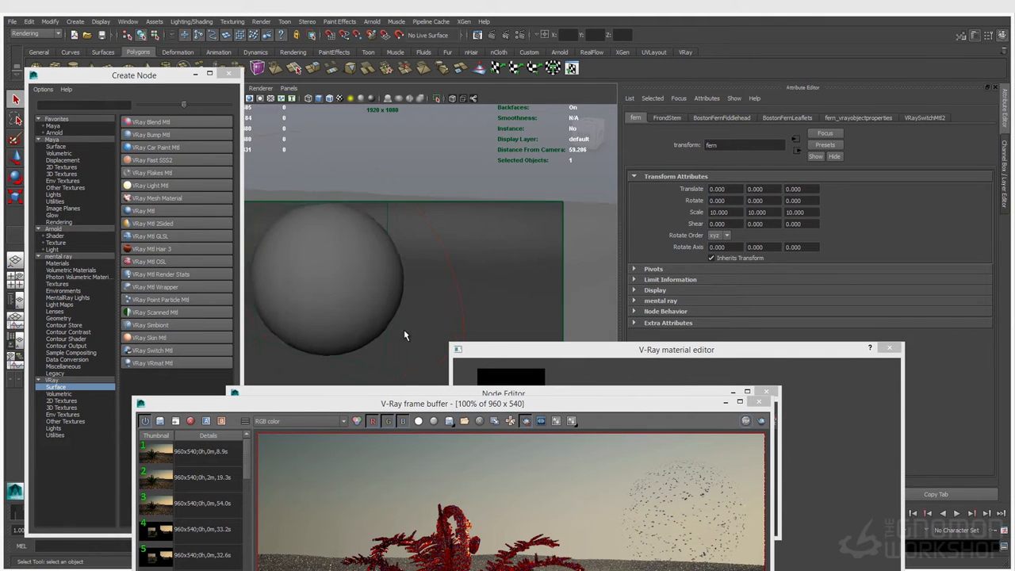
{"action": "right_click_drag", "start_coordinate": [405, 333], "coordinate": [393, 314], "text": "alt"}
{"action": "left_click_drag", "start_coordinate": [393, 314], "coordinate": [419, 318], "text": "alt"}
{"action": "left_click", "coordinate": [418, 288]}
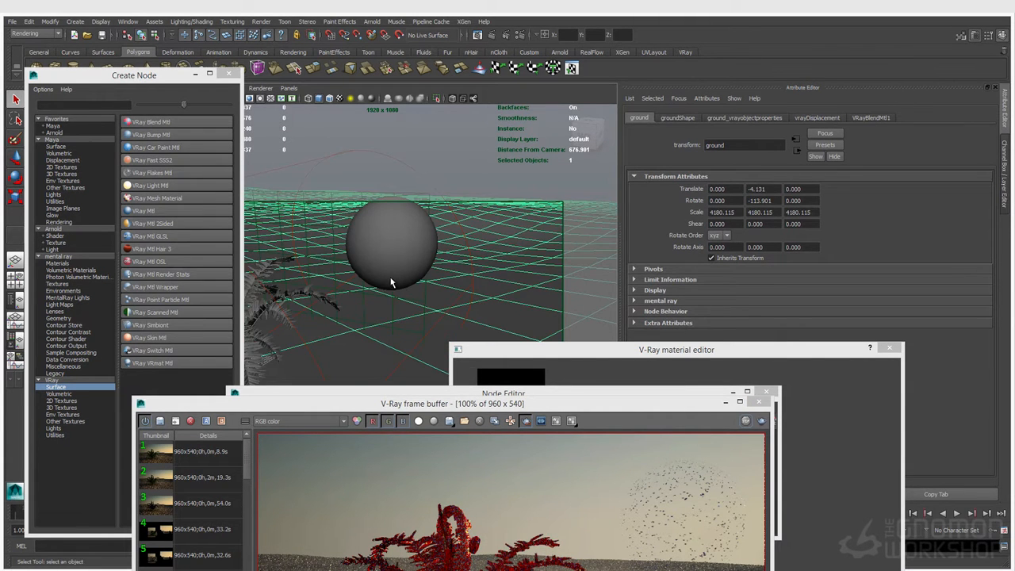
{"action": "left_click_drag", "start_coordinate": [316, 406], "coordinate": [379, 547]}
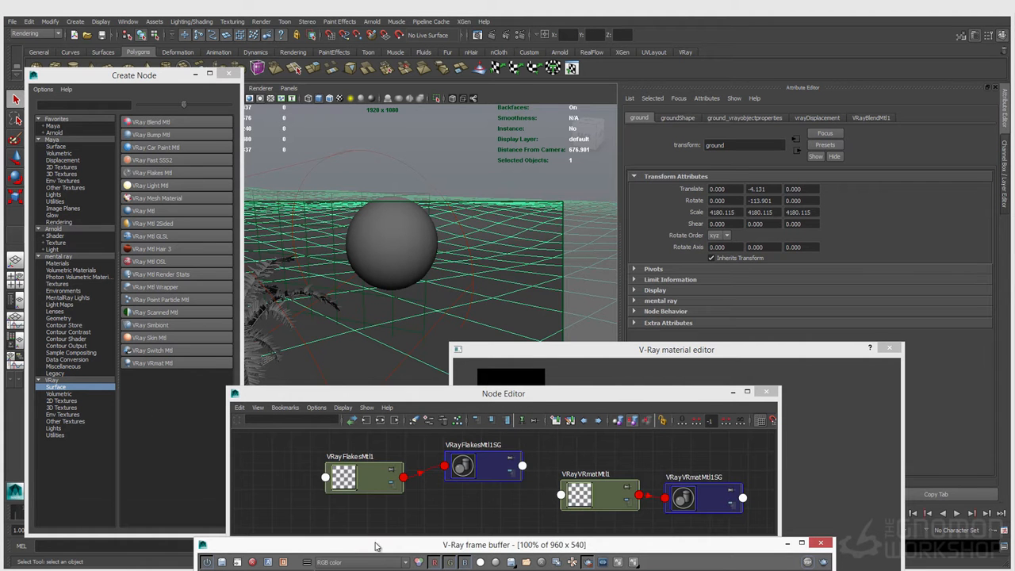
Step: Create a VRayMtl node below the flakes material and raise its diffuse color to near white
{"action": "left_click", "coordinate": [387, 270]}
{"action": "middle_click_drag", "start_coordinate": [390, 273], "coordinate": [392, 334], "text": "alt"}
{"action": "left_click_drag", "start_coordinate": [392, 333], "coordinate": [325, 311], "text": "alt"}
{"action": "left_click", "coordinate": [379, 519]}
{"action": "key", "text": "Tab"}
{"action": "type", "text": "VRayMtl"}
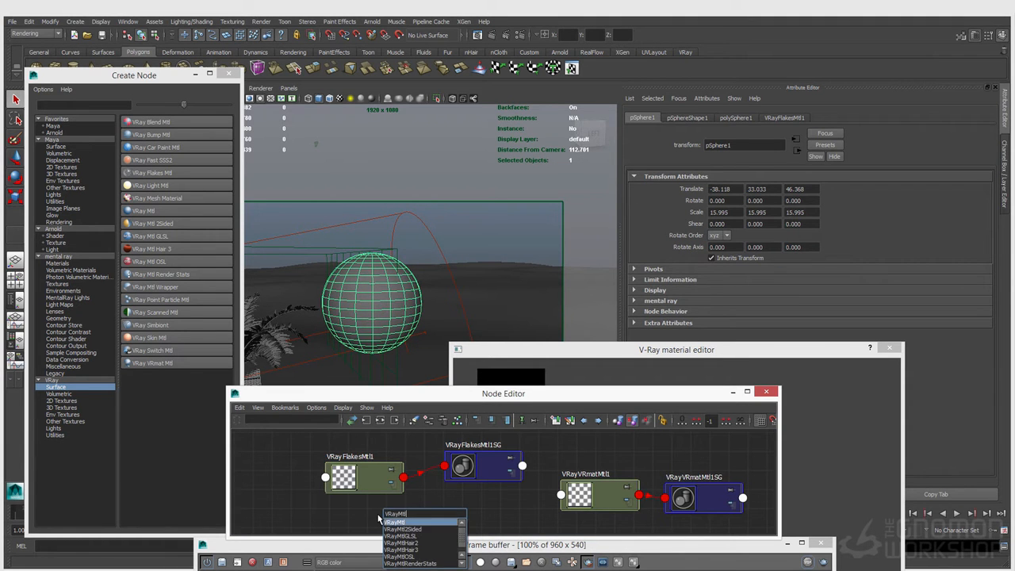
{"action": "key", "text": "Return"}
{"action": "left_click_drag", "start_coordinate": [431, 522], "coordinate": [464, 520]}
{"action": "key", "text": "Delete"}
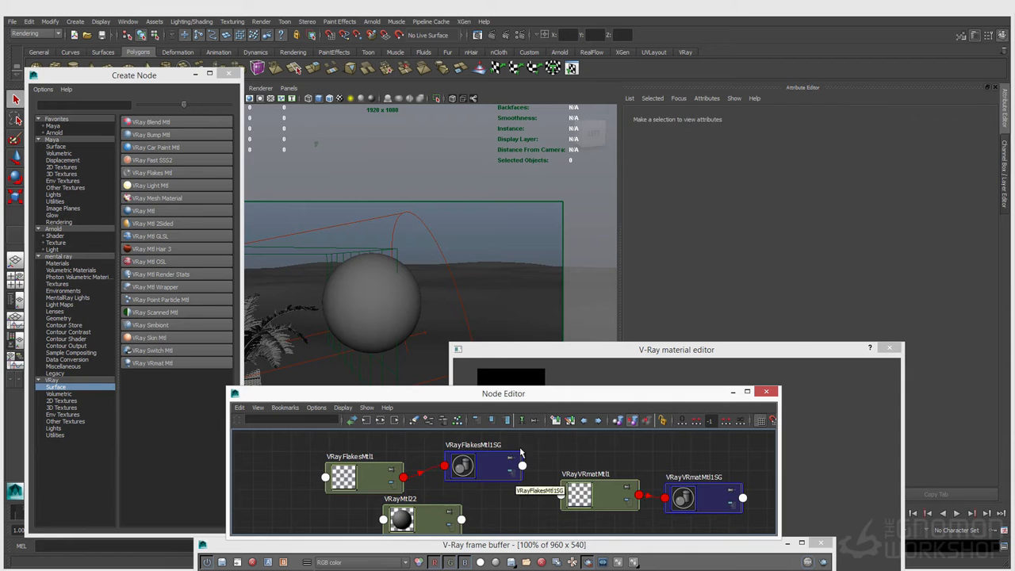
{"action": "left_click", "coordinate": [411, 526]}
{"action": "left_click_drag", "start_coordinate": [782, 236], "coordinate": [948, 244]}
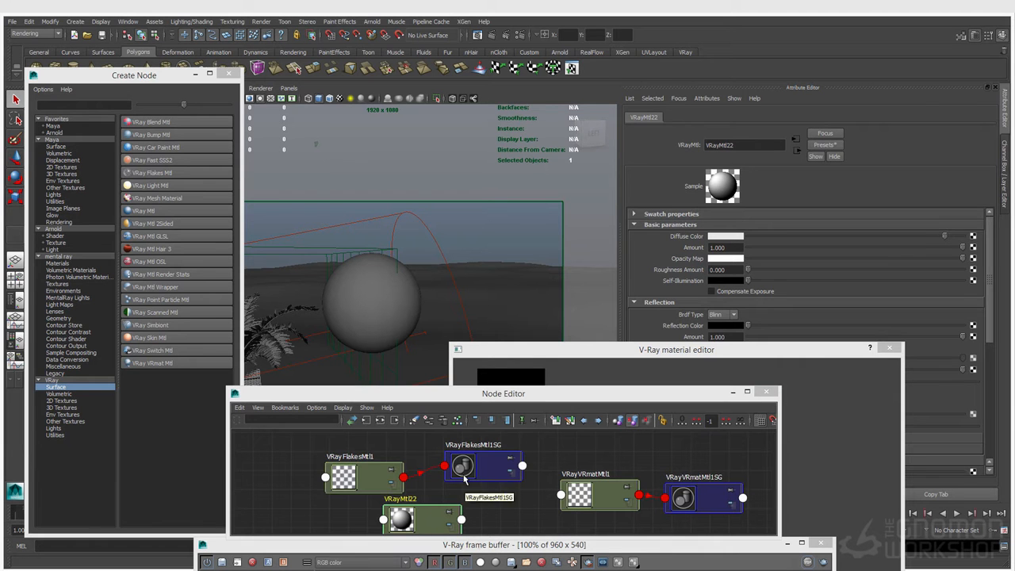
Step: Spread out the flakes material, its shading group and the new VRayMtl node to leave room between them
{"action": "left_click_drag", "start_coordinate": [476, 473], "coordinate": [514, 460]}
{"action": "left_click_drag", "start_coordinate": [370, 476], "coordinate": [402, 473]}
{"action": "left_click_drag", "start_coordinate": [435, 523], "coordinate": [347, 517]}
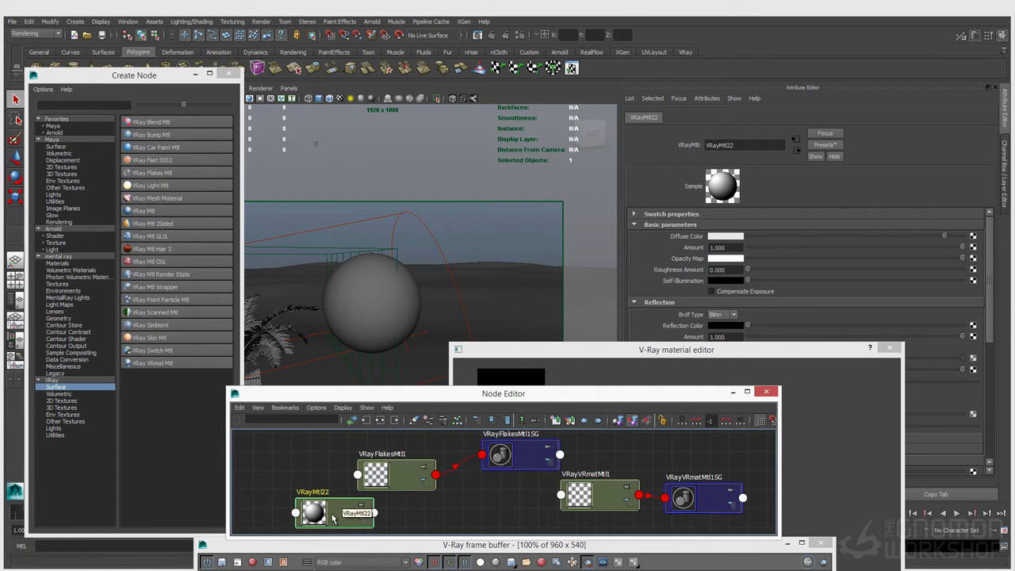
{"action": "left_click_drag", "start_coordinate": [379, 486], "coordinate": [328, 473]}
Step: Create a VRayBlendMtl node and place it between the two materials and the flakes shading group
{"action": "left_click", "coordinate": [444, 505]}
{"action": "key", "text": "Tab"}
{"action": "type", "text": "vrayml"}
{"action": "key", "text": "BackSpace"}
{"action": "key", "text": "BackSpace"}
{"action": "type", "text": "bl"}
{"action": "key", "text": "Down"}
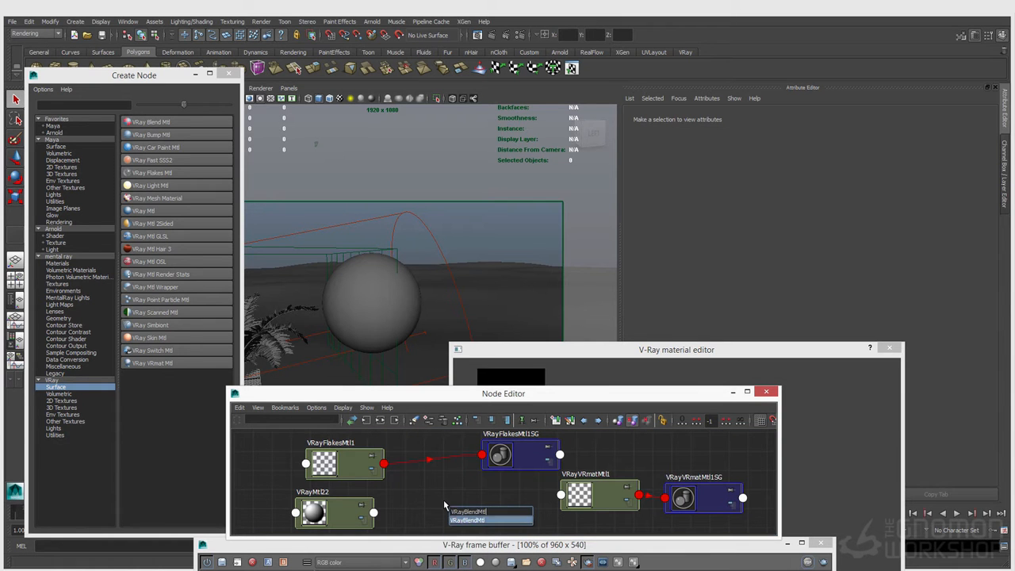
{"action": "key", "text": "Return"}
{"action": "left_click_drag", "start_coordinate": [445, 506], "coordinate": [398, 483]}
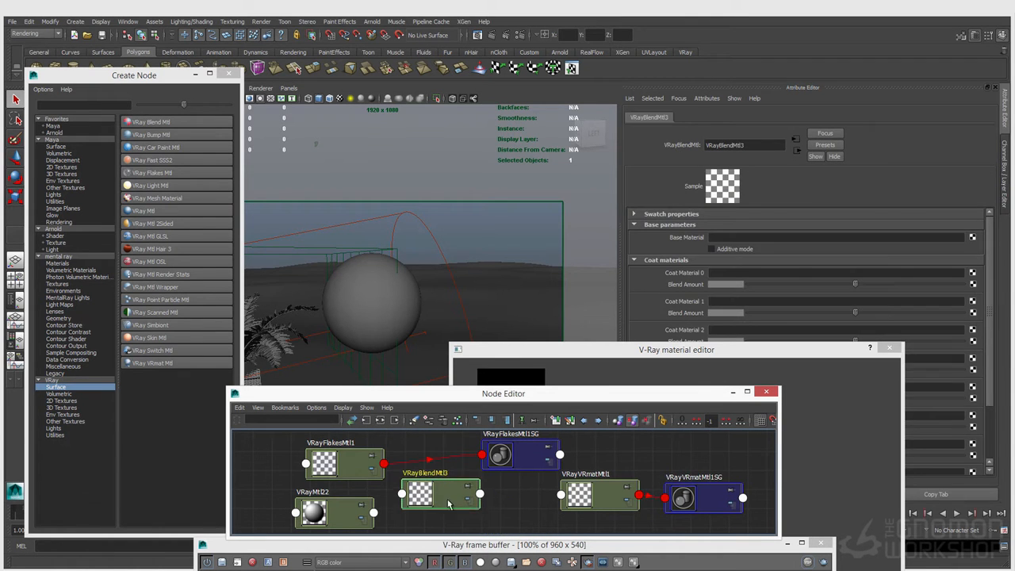
Step: Connect VRayMtl22 as the blend's Base Material and VRayFlakesMtl1 as Coat Material 0, and enable Additive mode
{"action": "middle_click_drag", "start_coordinate": [324, 515], "coordinate": [678, 240]}
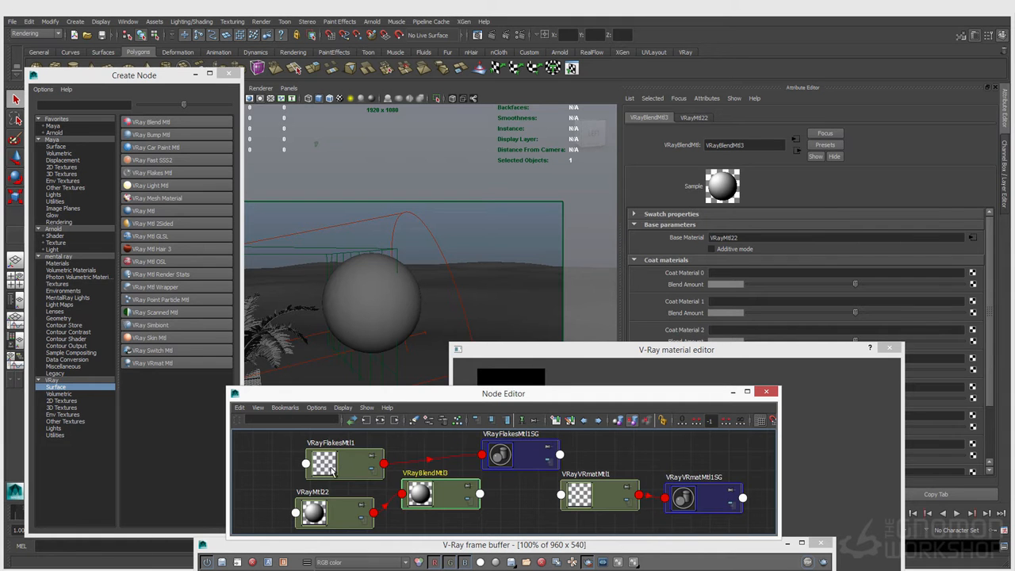
{"action": "middle_click_drag", "start_coordinate": [324, 471], "coordinate": [793, 272]}
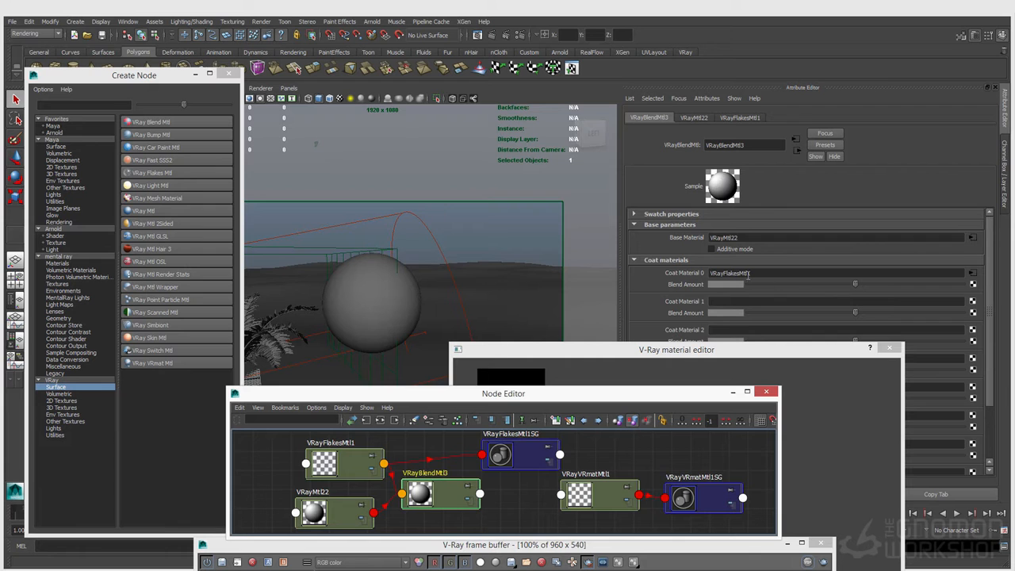
{"action": "left_click", "coordinate": [720, 251]}
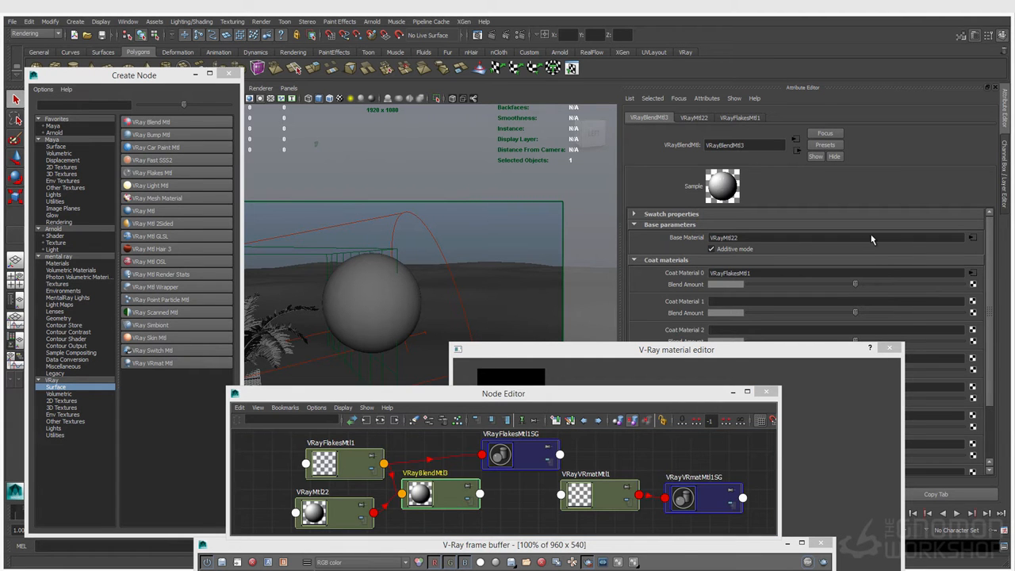
Step: Desaturate the Flake Color of VRayFlakesMtl1 to a light grey with a saturation of about 0.028
{"action": "left_click", "coordinate": [337, 524]}
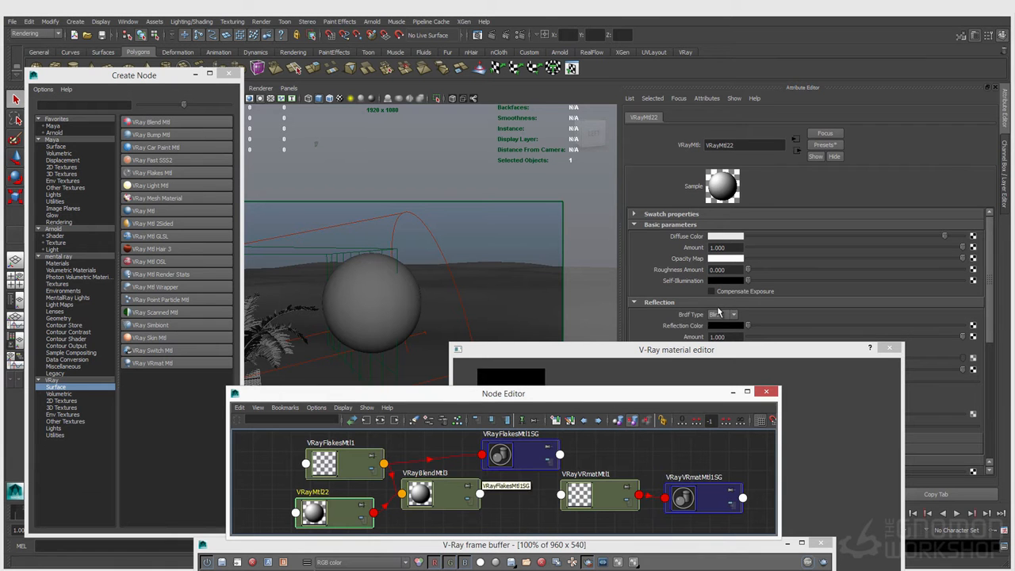
{"action": "left_click", "coordinate": [357, 469]}
{"action": "left_click", "coordinate": [727, 238]}
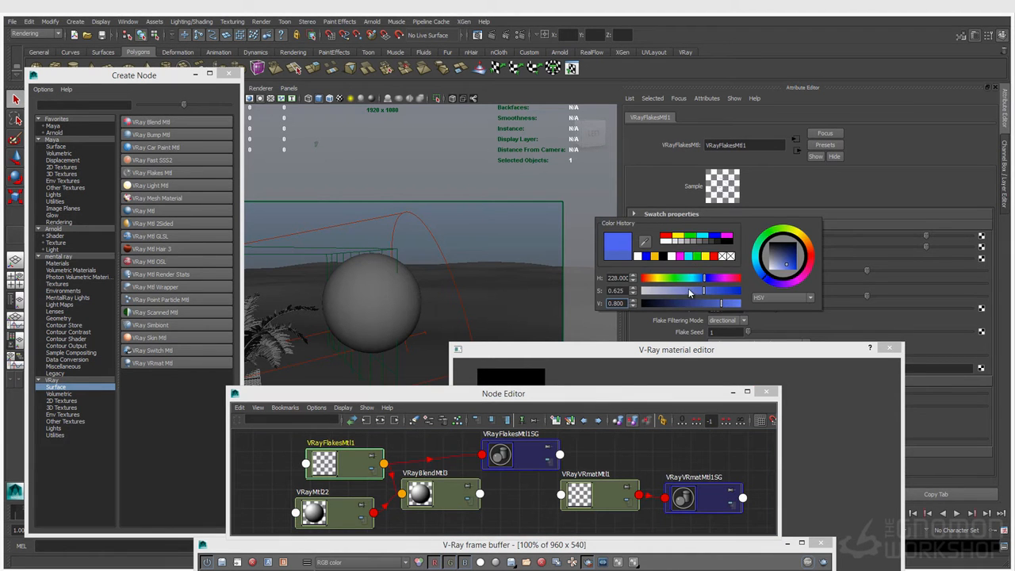
{"action": "left_click_drag", "start_coordinate": [704, 290], "coordinate": [651, 292]}
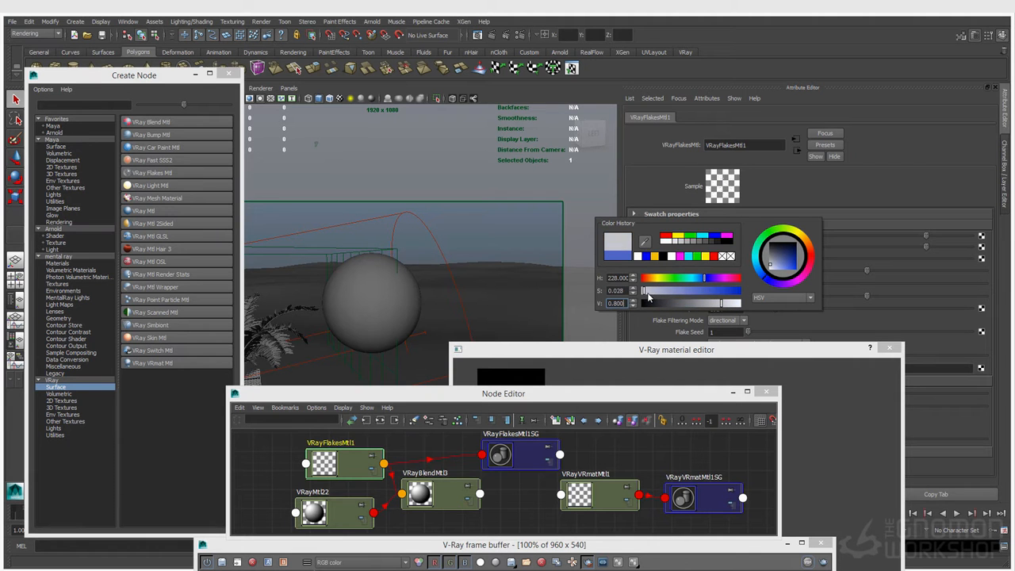
Step: Set the Flake Scale of VRayFlakesMtl1 to 0.02 and clear the selection
{"action": "left_click", "coordinate": [343, 508]}
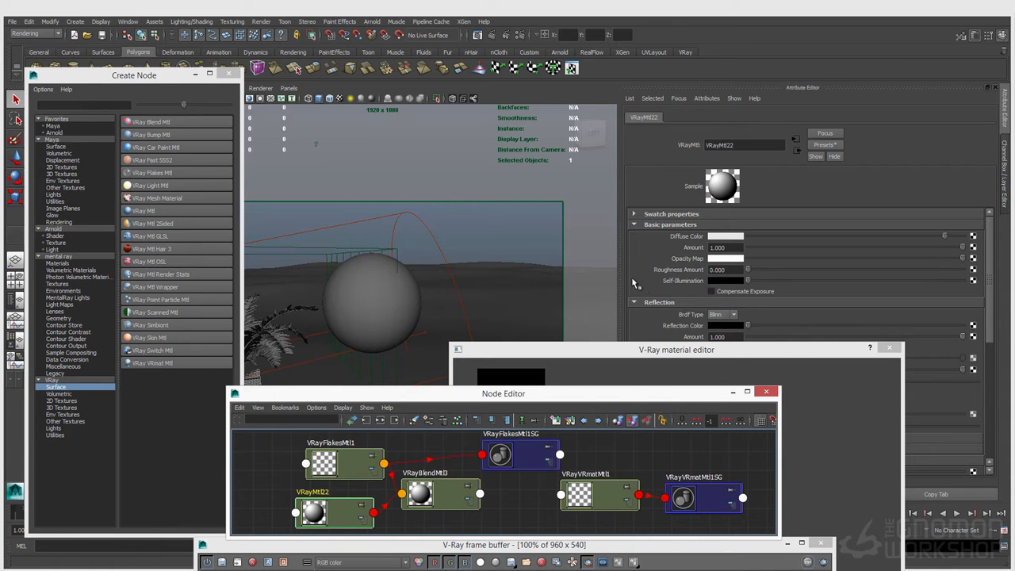
{"action": "left_click", "coordinate": [333, 462]}
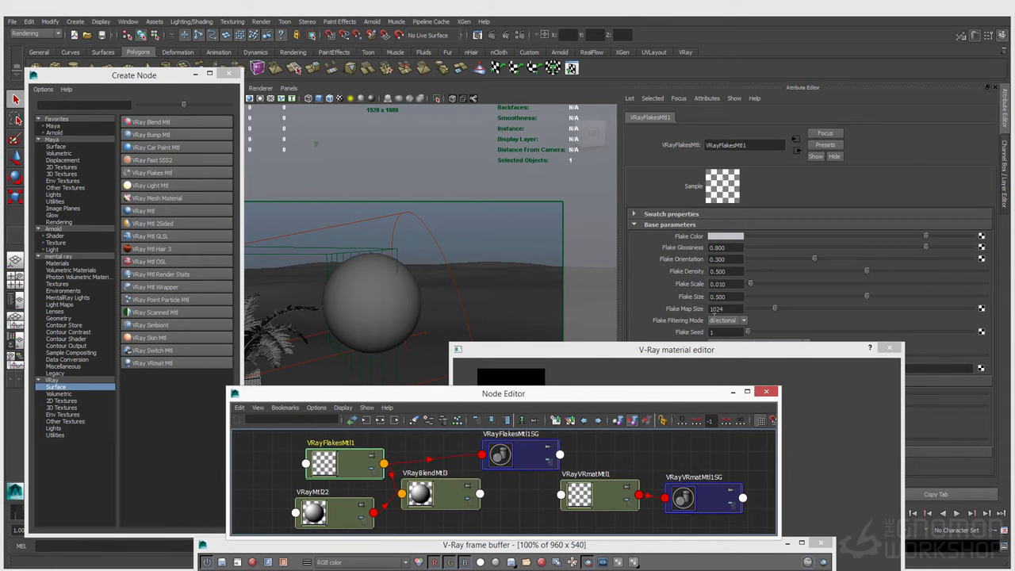
{"action": "left_click", "coordinate": [733, 285]}
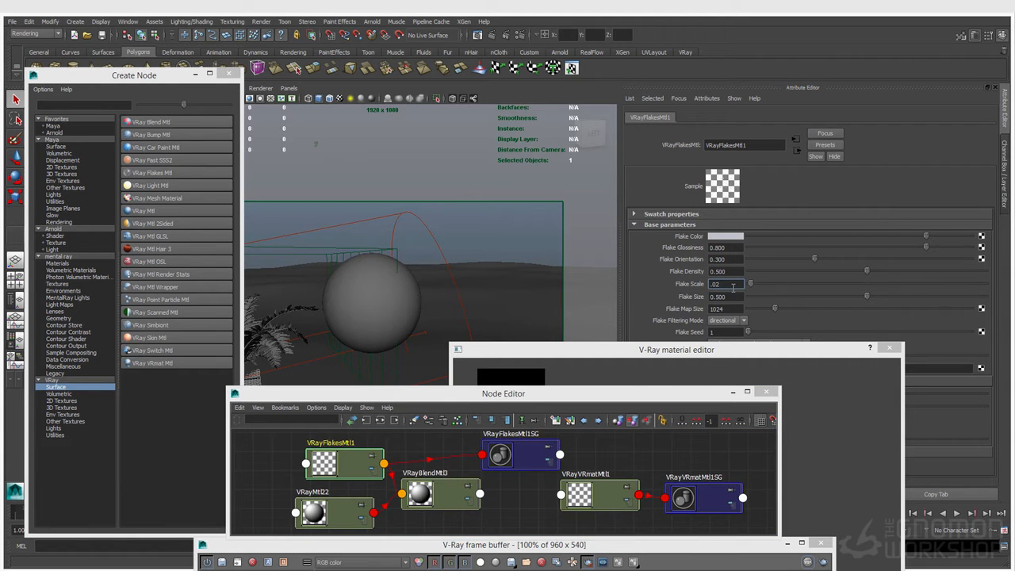
{"action": "left_click", "coordinate": [459, 213]}
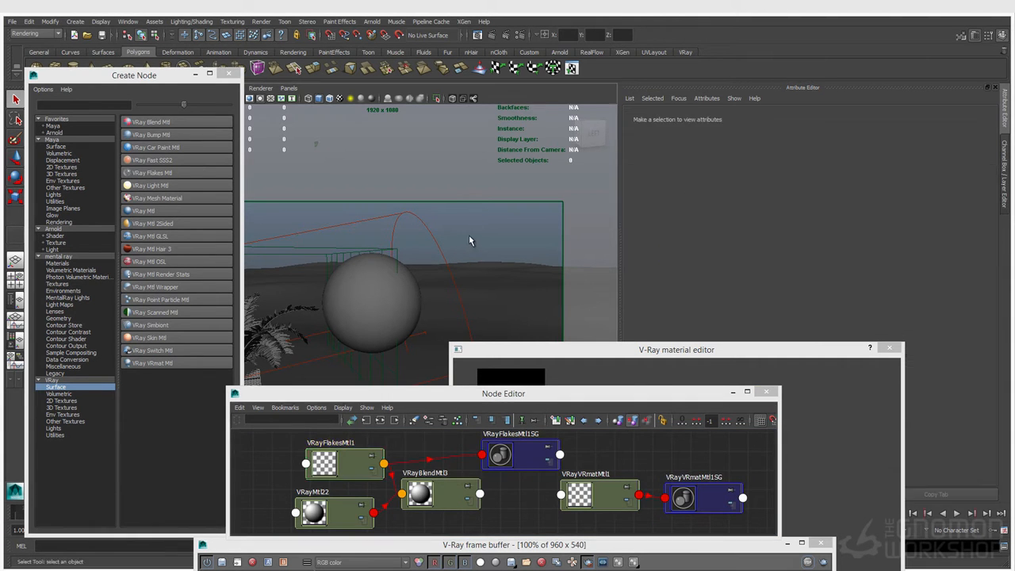
Step: Render the scene and connect VRayBlendMtl3 to the sphere's VRayFlakesMtl1SG shading group in place of the flakes material
{"action": "left_click", "coordinate": [506, 37]}
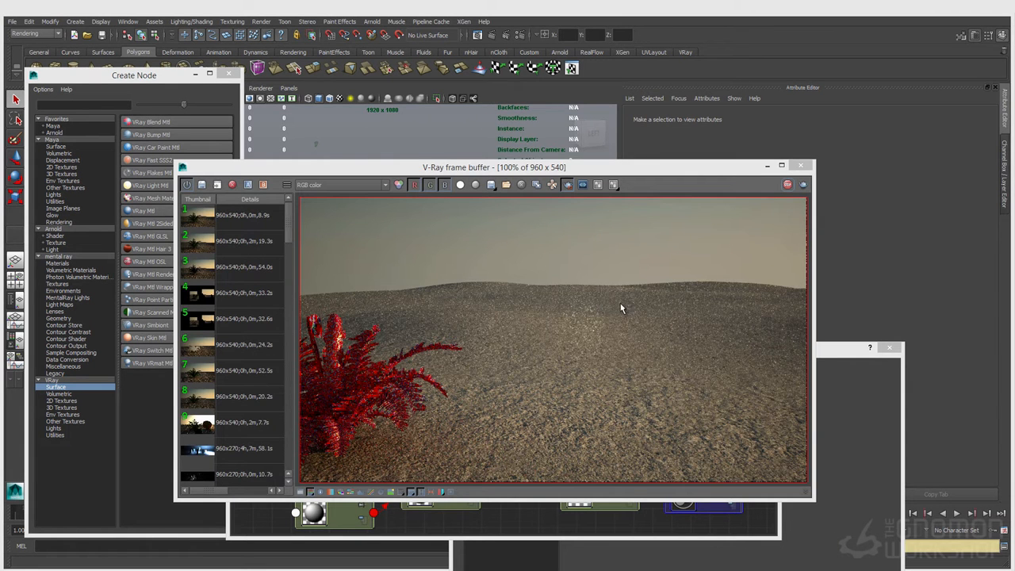
{"action": "left_click_drag", "start_coordinate": [426, 176], "coordinate": [585, 372]}
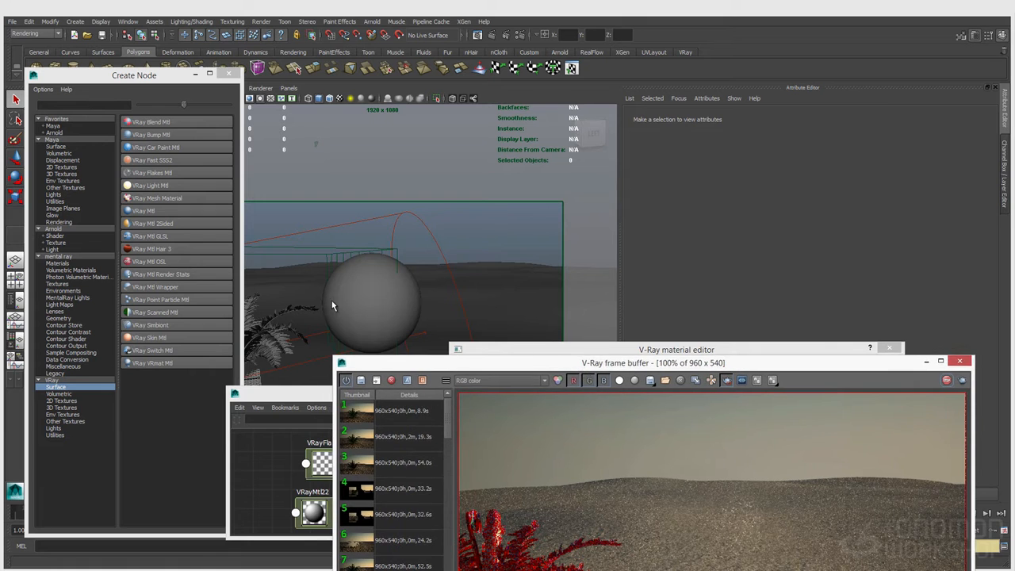
{"action": "left_click", "coordinate": [336, 303]}
{"action": "left_click_drag", "start_coordinate": [307, 393], "coordinate": [121, 335]}
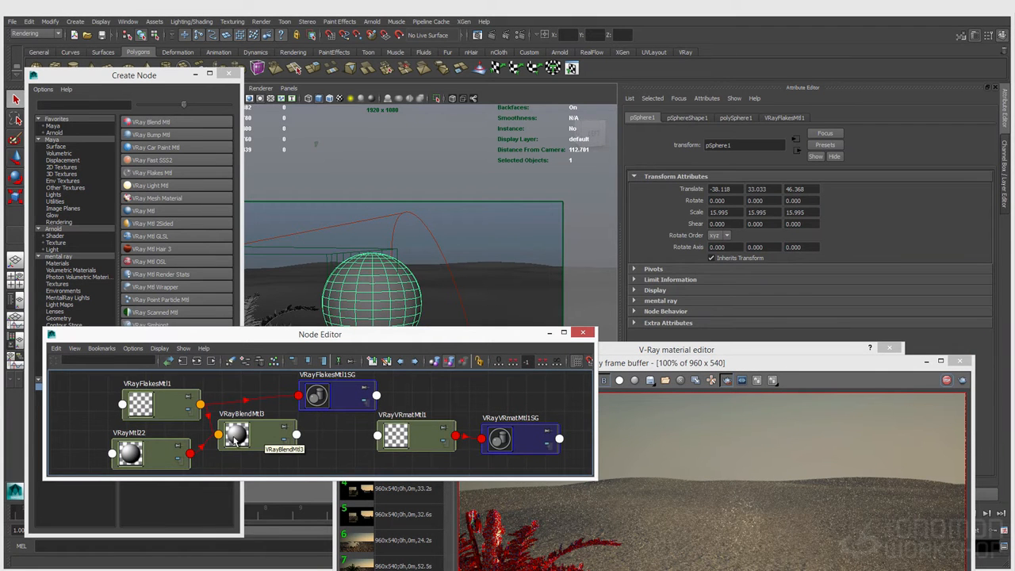
{"action": "middle_click_drag", "start_coordinate": [236, 438], "coordinate": [318, 399]}
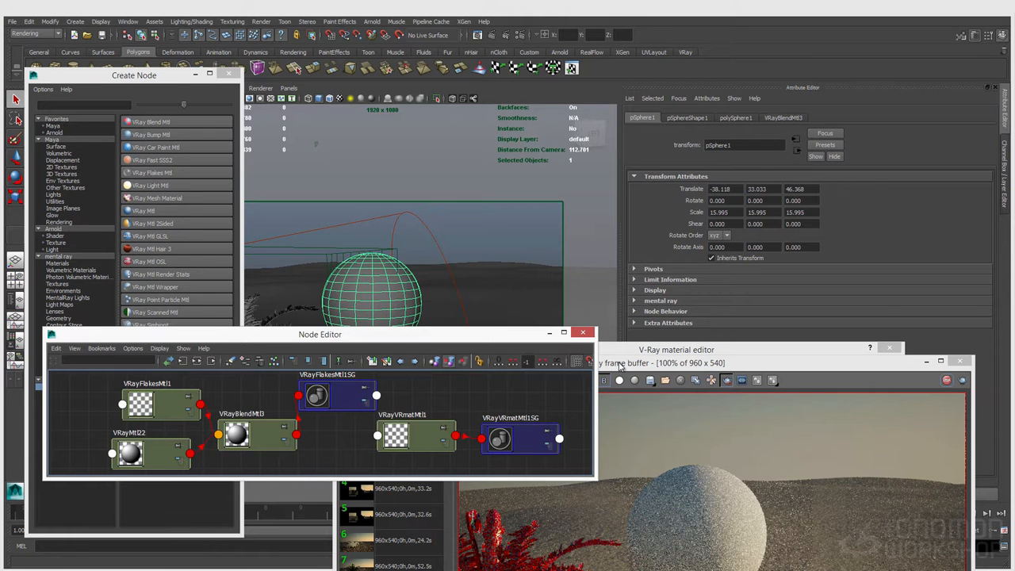
Step: Bring the frame buffer into full view, restrict rendering to a region over the sphere's upper part, and enlarge the image to 200%
{"action": "left_click_drag", "start_coordinate": [619, 363], "coordinate": [503, 320]}
{"action": "left_click_drag", "start_coordinate": [470, 280], "coordinate": [424, 205]}
{"action": "mouse_move", "coordinate": [589, 299]}
{"action": "left_mouse_down"}
{"action": "mouse_move", "coordinate": [558, 305]}
{"action": "mouse_move", "coordinate": [472, 377]}
{"action": "left_mouse_up"}
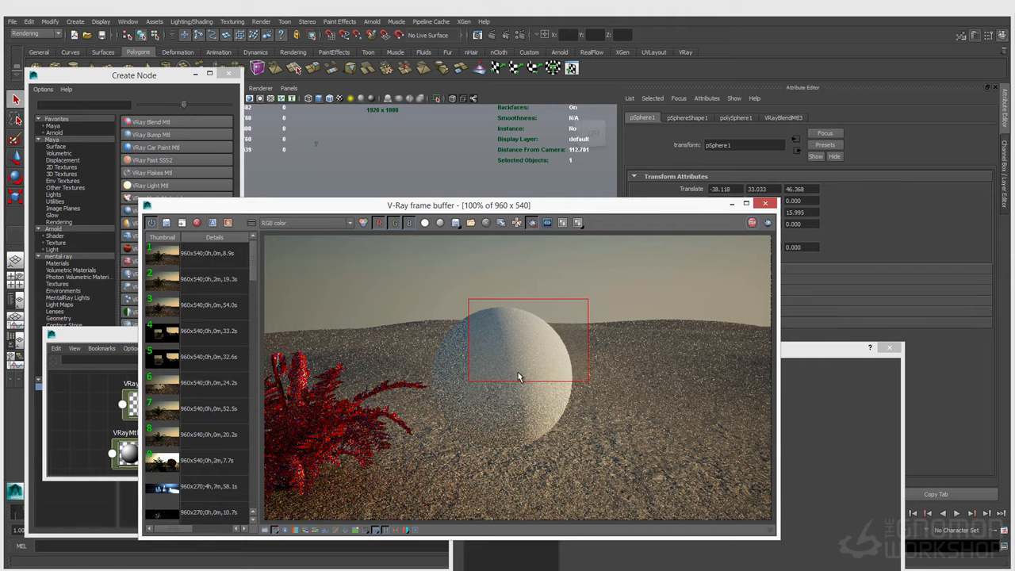
{"action": "scroll", "coordinate": [545, 358], "scroll_direction": "up", "scroll_amount": 1}
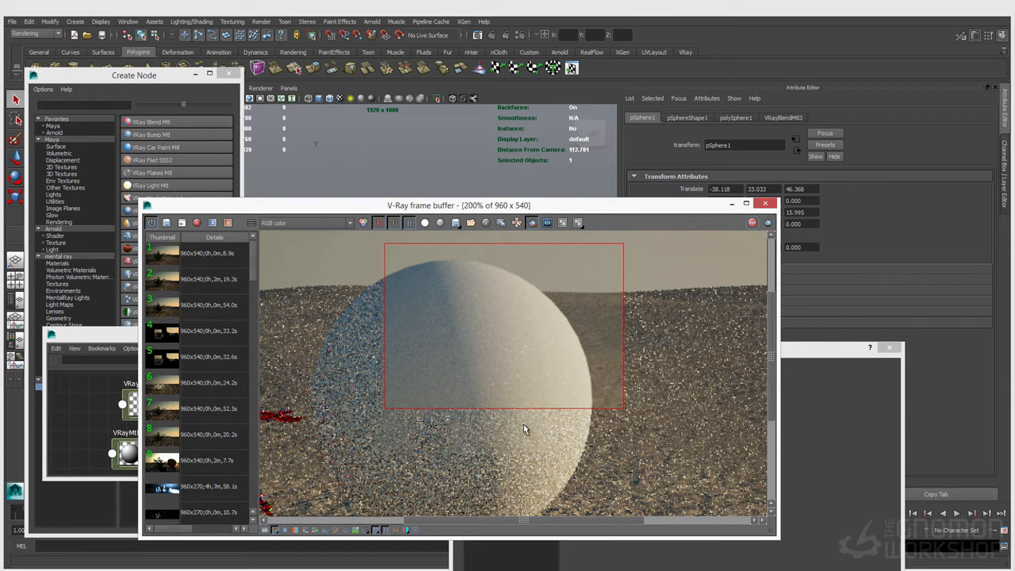
Step: Select the VRayFlakesMtl1 node and rearrange the frame buffer and Node Editor so the nodes and rendered sphere are both accessible
{"action": "left_click", "coordinate": [112, 421]}
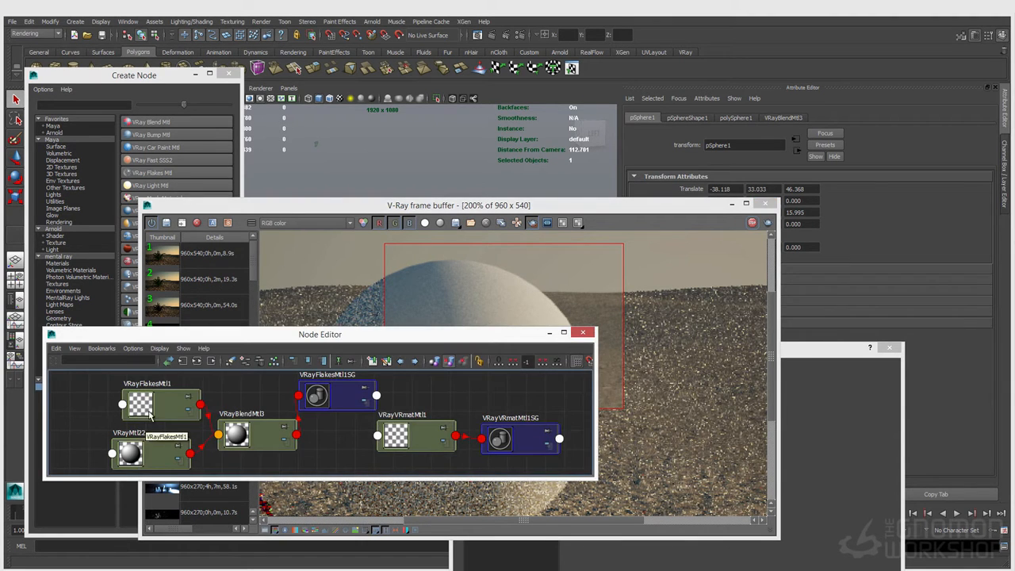
{"action": "left_click", "coordinate": [165, 412]}
{"action": "left_click_drag", "start_coordinate": [165, 412], "coordinate": [158, 421]}
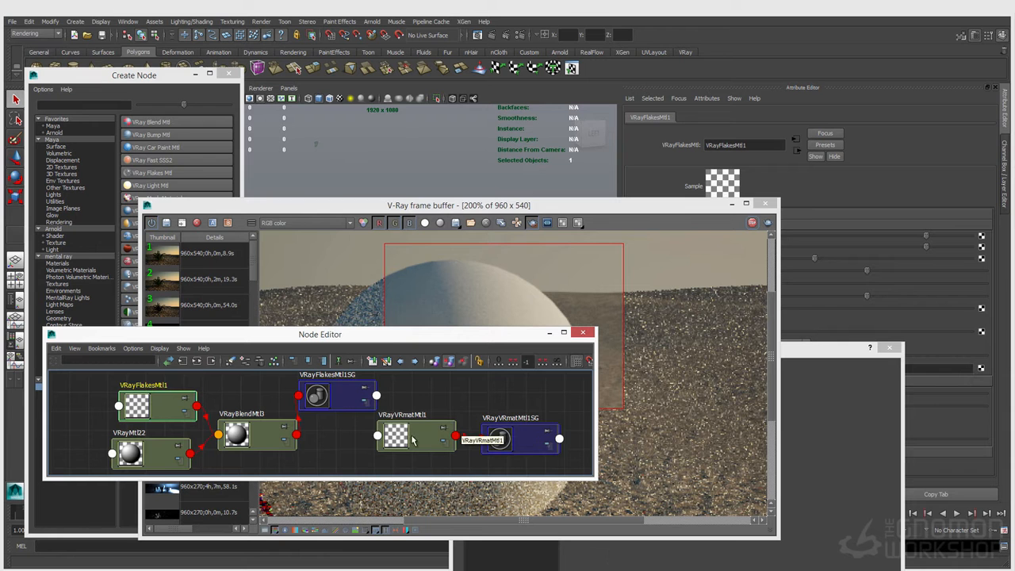
{"action": "left_click_drag", "start_coordinate": [206, 210], "coordinate": [316, 203]}
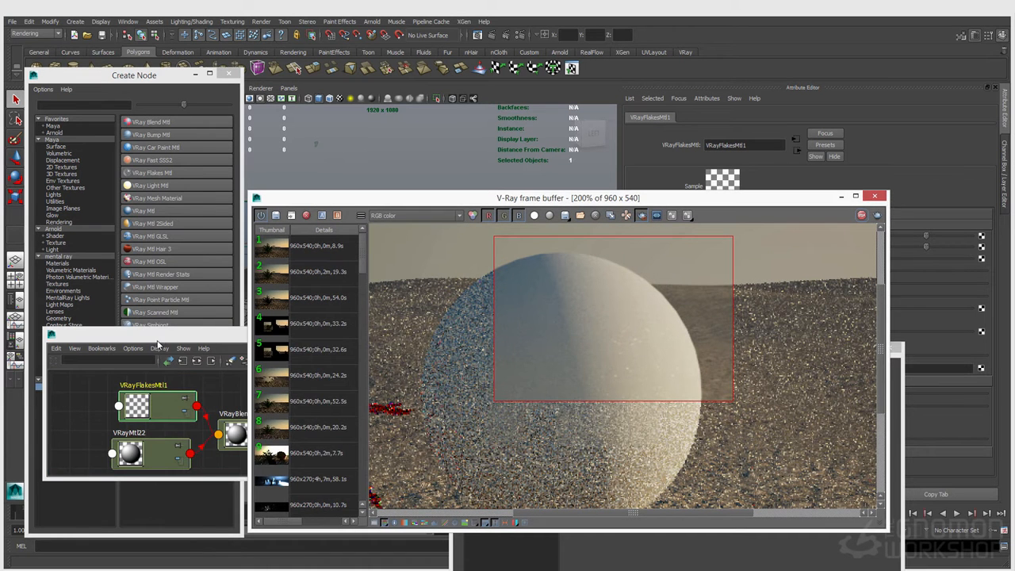
{"action": "left_click_drag", "start_coordinate": [159, 337], "coordinate": [212, 360]}
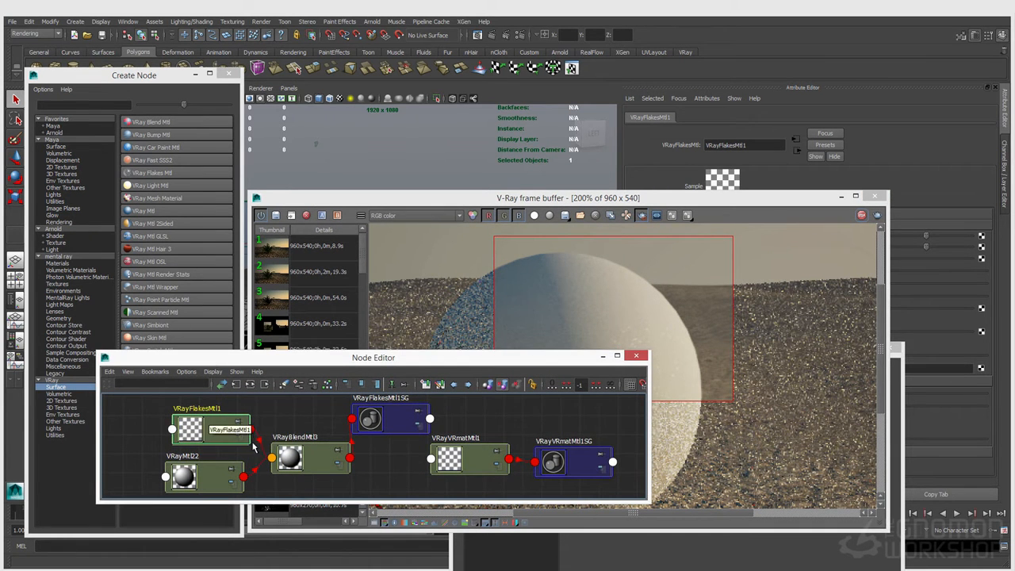
Step: List the V-Ray 2D textures available for node creation
{"action": "left_click_drag", "start_coordinate": [286, 362], "coordinate": [356, 365]}
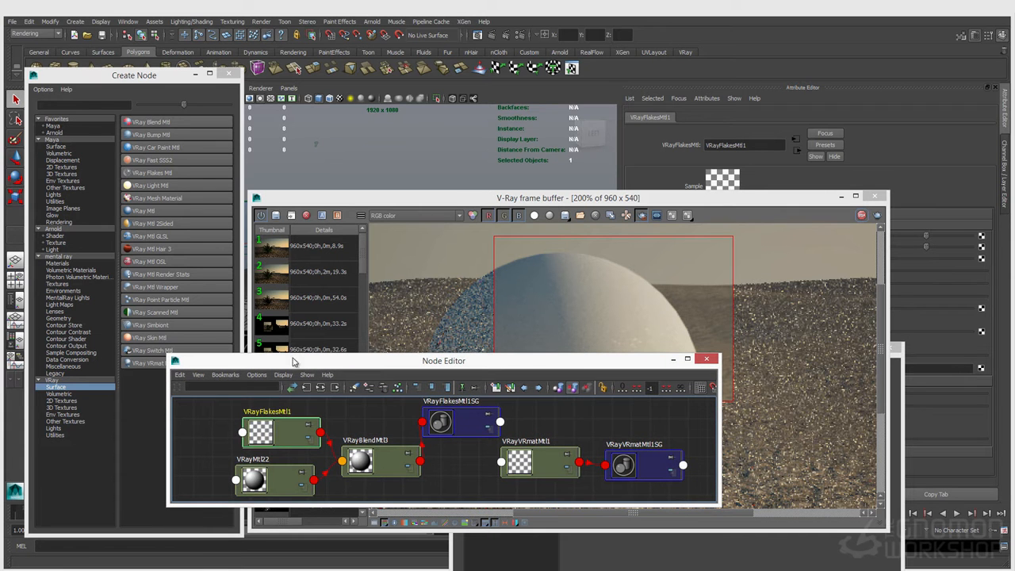
{"action": "left_click", "coordinate": [75, 401]}
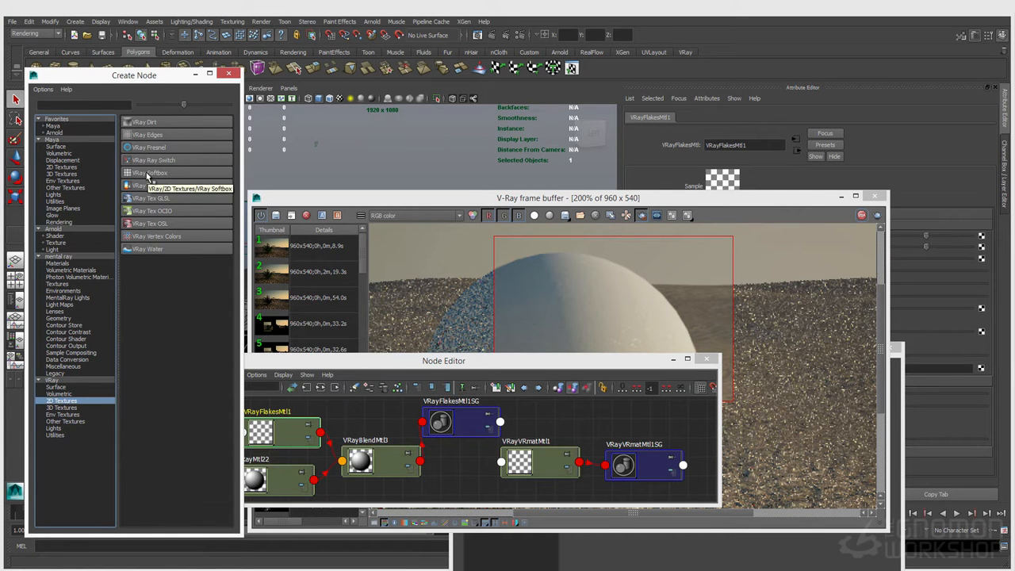
Step: Move the sphere so it sits partly sunk in the ground, and render the full view at 100% zoom
{"action": "left_click_drag", "start_coordinate": [487, 200], "coordinate": [635, 327]}
{"action": "left_click", "coordinate": [351, 311]}
{"action": "left_click_drag", "start_coordinate": [342, 358], "coordinate": [310, 477]}
{"action": "key", "text": "w"}
{"action": "left_click_drag", "start_coordinate": [369, 271], "coordinate": [514, 250]}
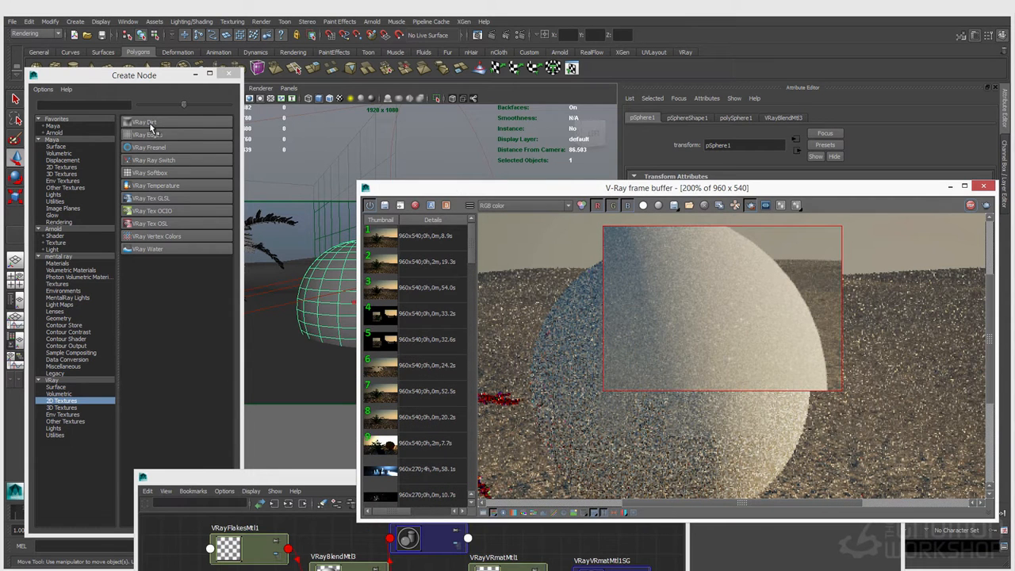
{"action": "scroll", "coordinate": [739, 274], "scroll_direction": "down", "scroll_amount": 2}
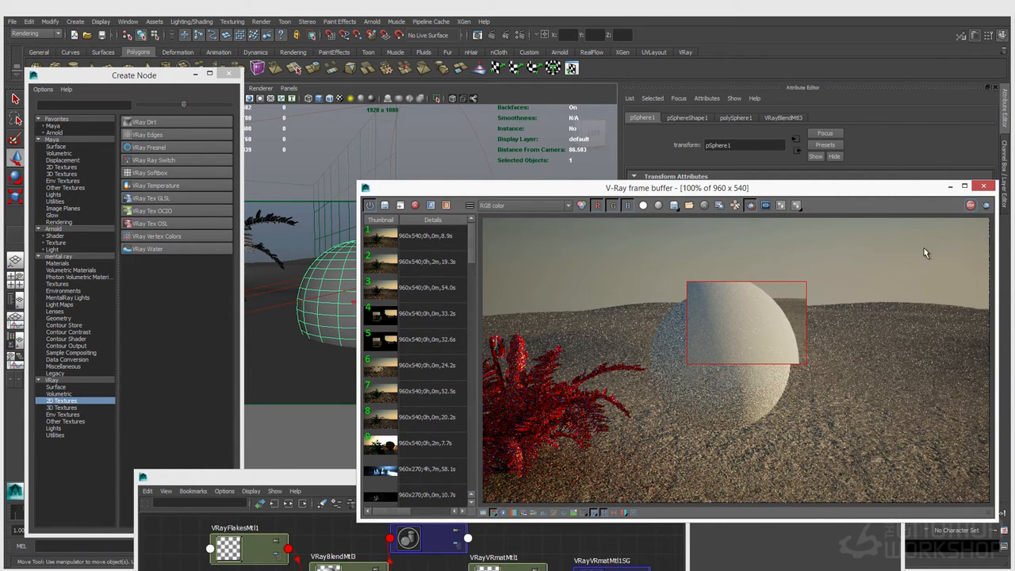
{"action": "left_click", "coordinate": [986, 206]}
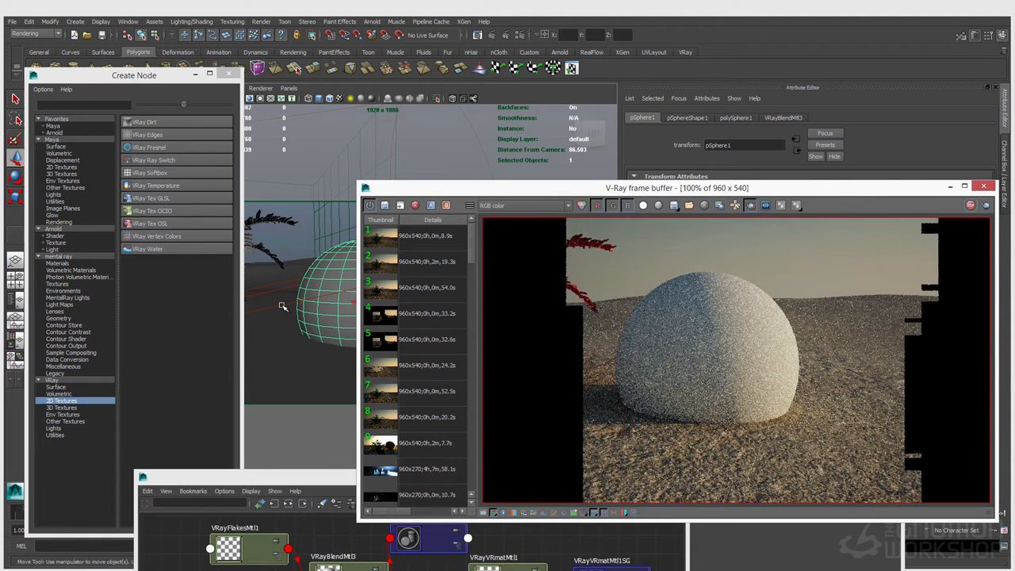
Step: Hide the fern group from the scene, keeping the sphere and ground in the render
{"action": "left_click_drag", "start_coordinate": [472, 194], "coordinate": [575, 166]}
{"action": "left_click_drag", "start_coordinate": [329, 481], "coordinate": [343, 286]}
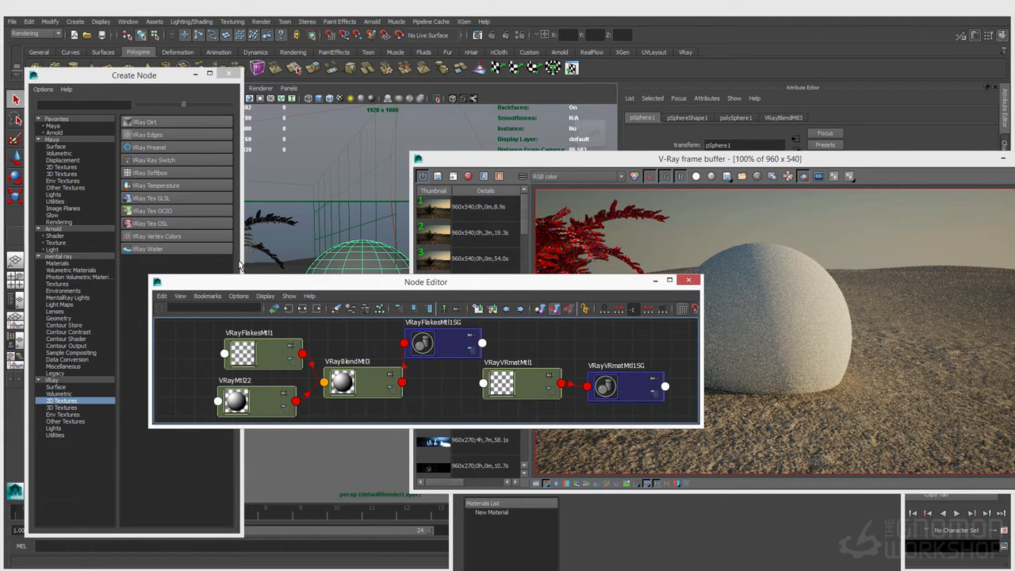
{"action": "left_click_drag", "start_coordinate": [565, 161], "coordinate": [405, 211]}
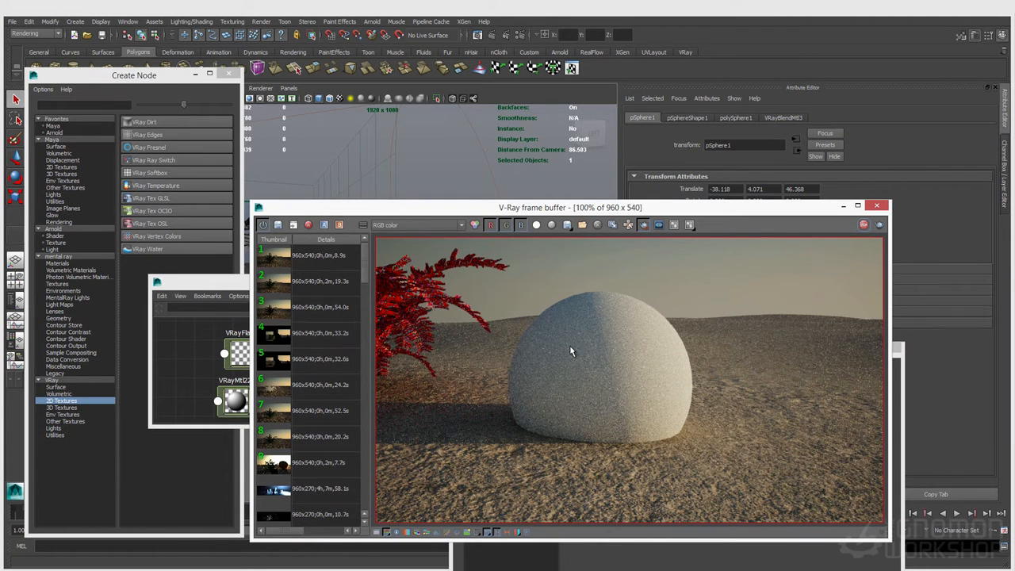
{"action": "left_click_drag", "start_coordinate": [166, 74], "coordinate": [113, 273]}
{"action": "left_click", "coordinate": [205, 247]}
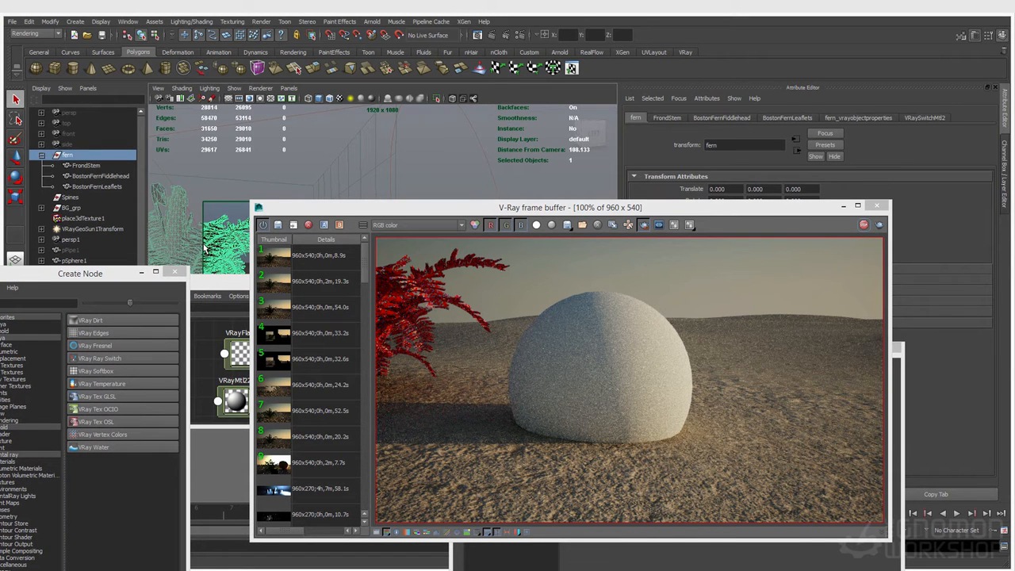
{"action": "key", "text": "ctrl+h"}
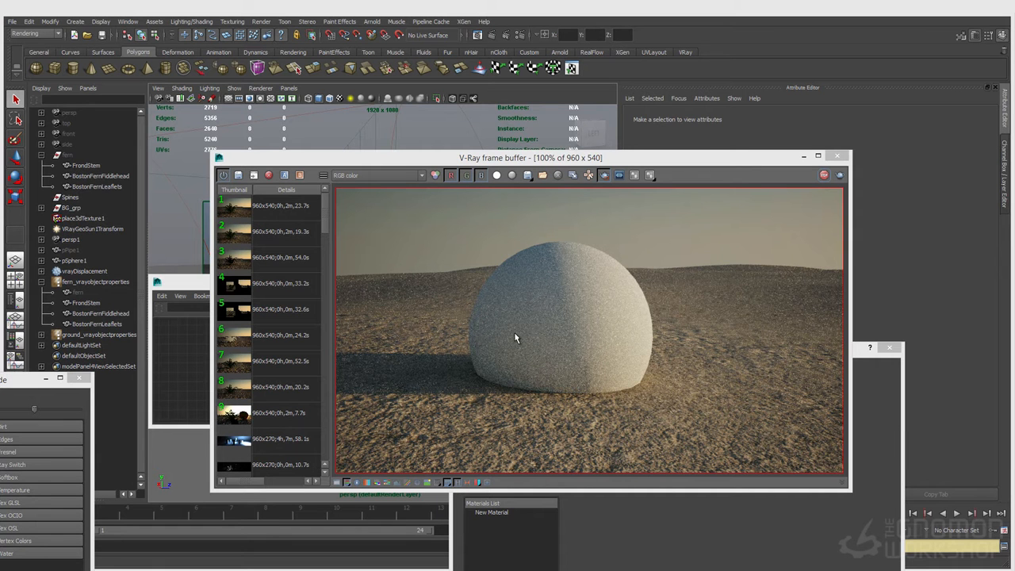
Step: Select the sphere and graph its material network in the Node Editor
{"action": "left_click", "coordinate": [190, 284]}
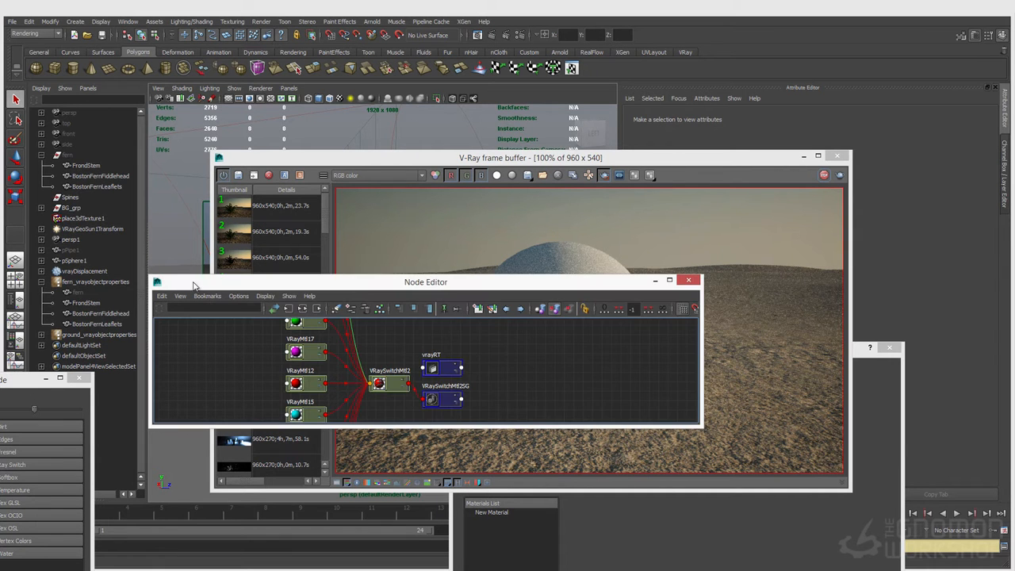
{"action": "left_click_drag", "start_coordinate": [255, 284], "coordinate": [178, 447]}
{"action": "left_click_drag", "start_coordinate": [298, 158], "coordinate": [491, 181]}
{"action": "left_click", "coordinate": [315, 336]}
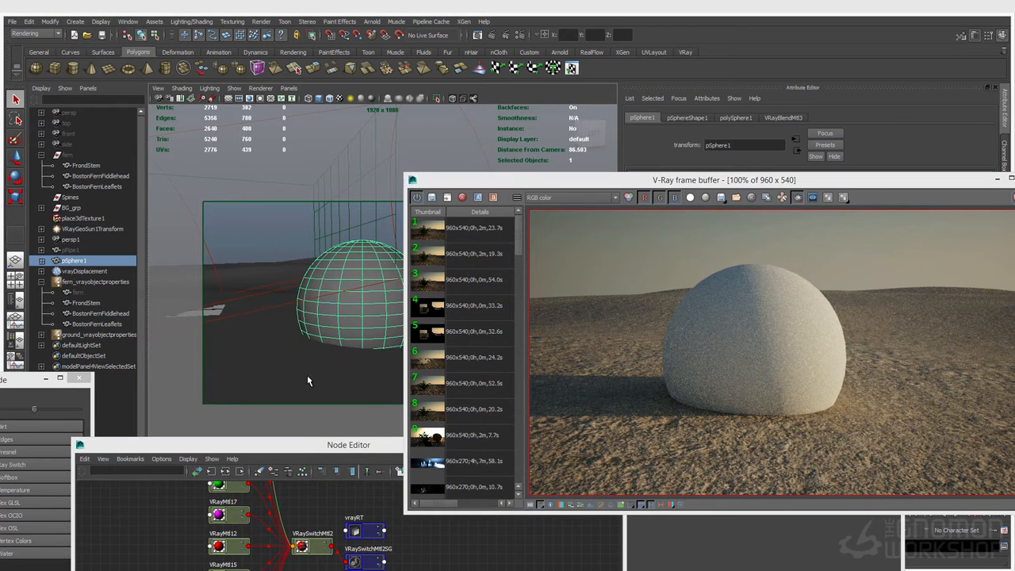
{"action": "left_click_drag", "start_coordinate": [305, 447], "coordinate": [304, 216]}
{"action": "right_click_drag", "start_coordinate": [446, 284], "coordinate": [447, 299]}
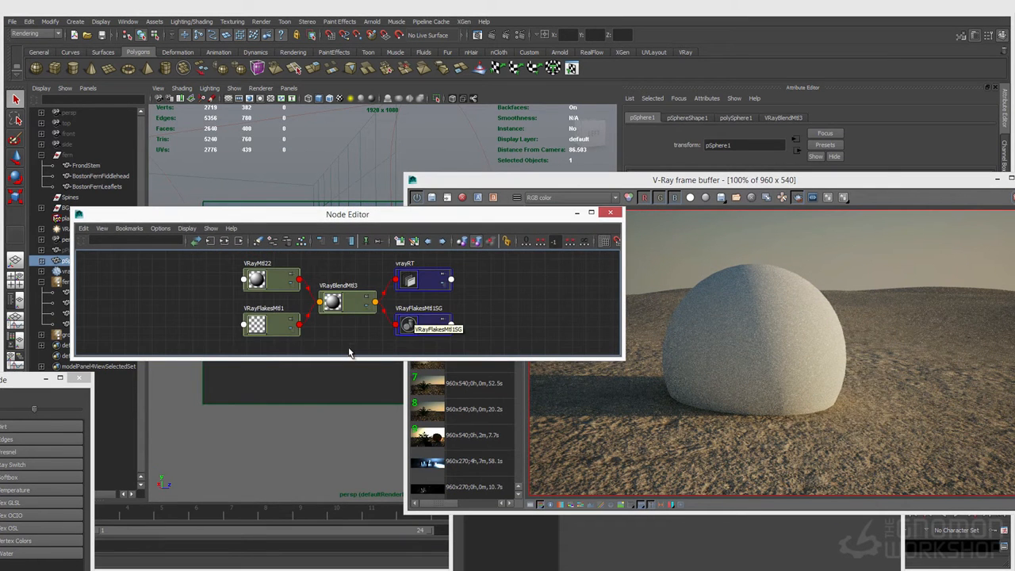
Step: Create a VRayDirt texture node and connect it to the Blend Amount of Coat Material 1 on VRayBlendMtl3
{"action": "left_click_drag", "start_coordinate": [749, 184], "coordinate": [584, 224]}
{"action": "left_click", "coordinate": [80, 379]}
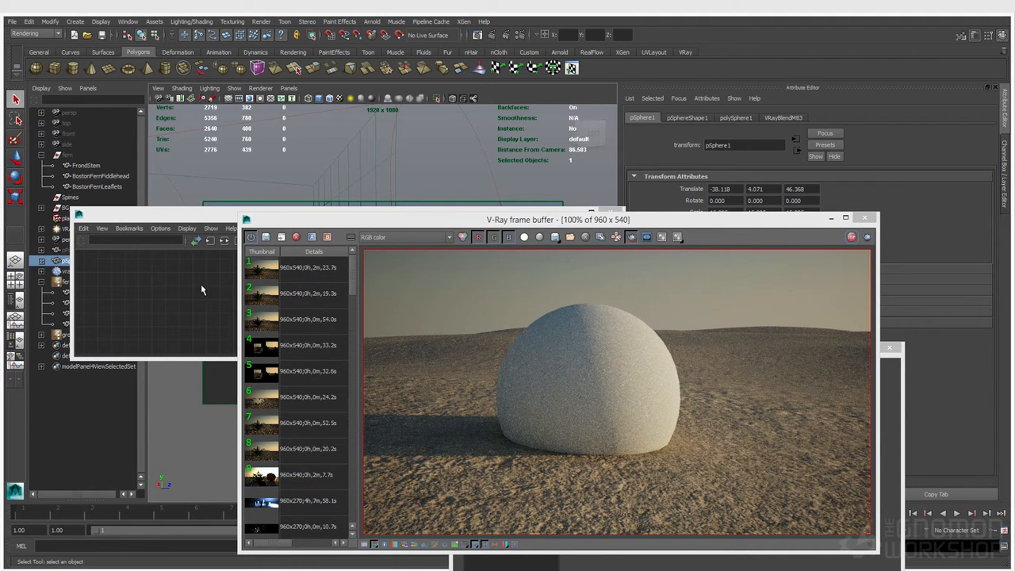
{"action": "left_click", "coordinate": [215, 276]}
{"action": "type", "text": "vraydirt"}
{"action": "key", "text": "Up"}
{"action": "key", "text": "Return"}
{"action": "left_click_drag", "start_coordinate": [247, 306], "coordinate": [338, 377]}
{"action": "left_click_drag", "start_coordinate": [414, 217], "coordinate": [348, 174]}
{"action": "left_click_drag", "start_coordinate": [647, 216], "coordinate": [399, 336]}
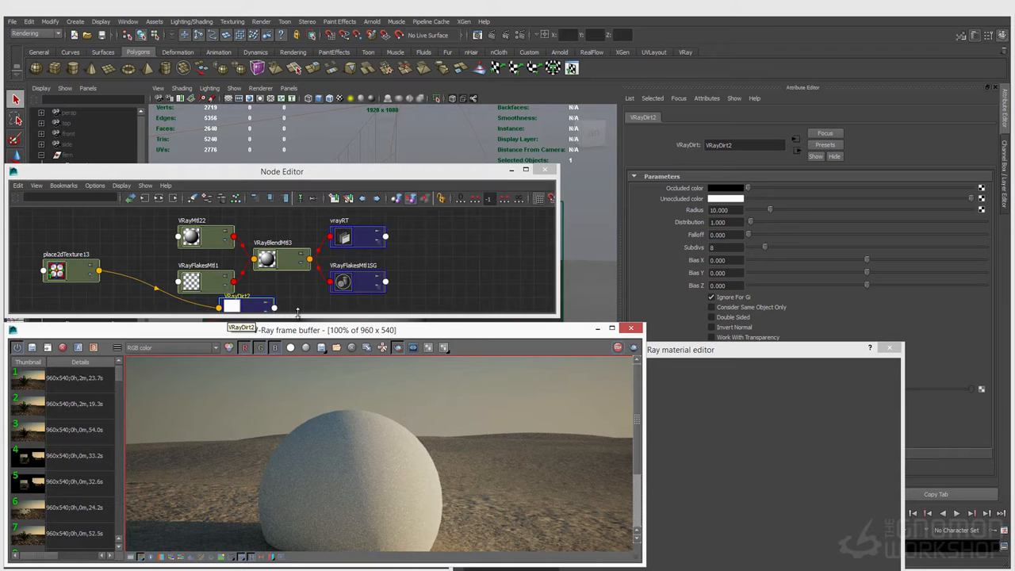
{"action": "left_click", "coordinate": [299, 262]}
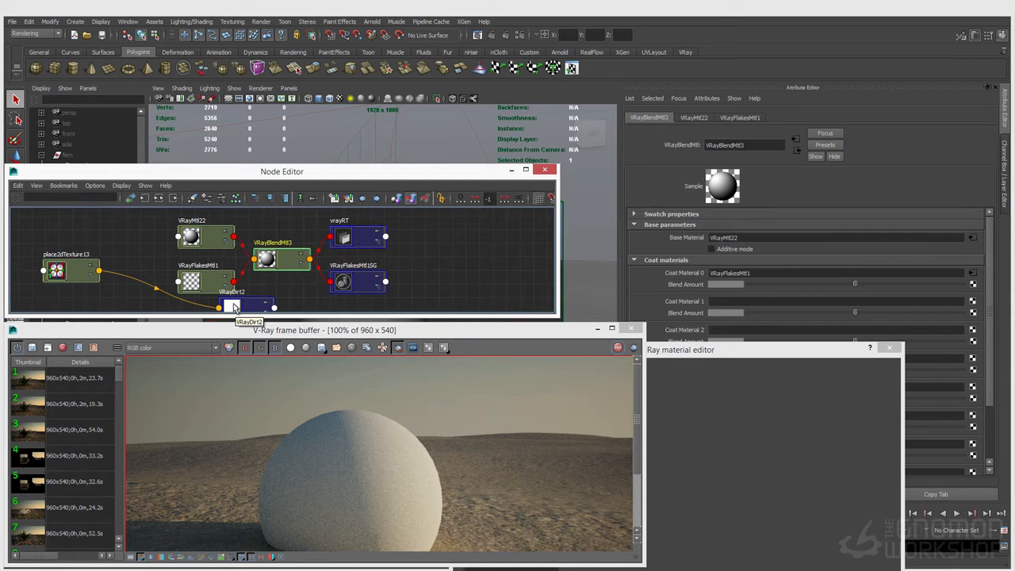
{"action": "middle_click_drag", "start_coordinate": [234, 307], "coordinate": [719, 315]}
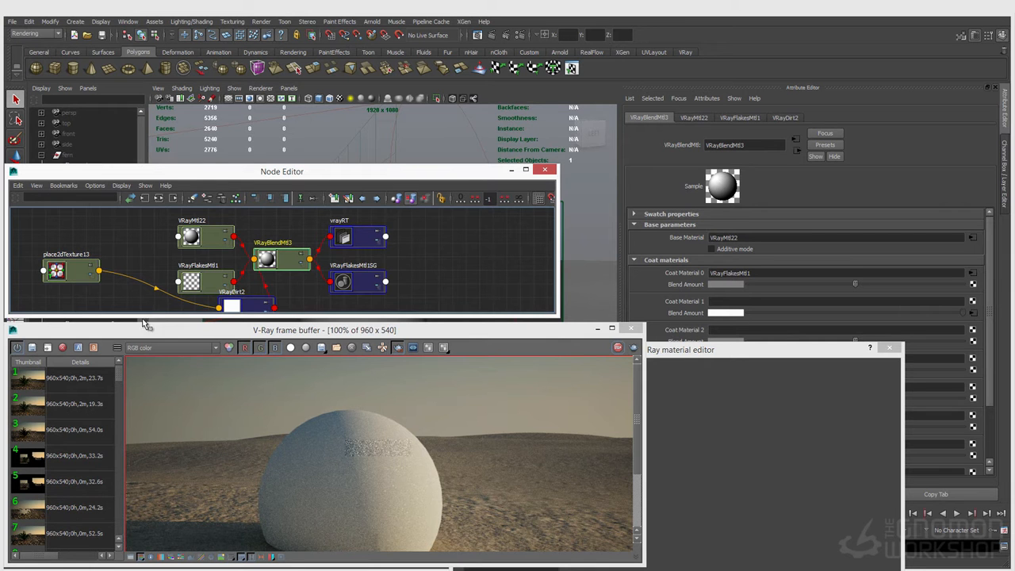
Step: Create a VRayMtl, set its colour to green, and connect it as Coat Material 1 of VRayBlendMtl3
{"action": "left_click", "coordinate": [304, 290]}
{"action": "key", "text": "Tab"}
{"action": "type", "text": "vraymtl"}
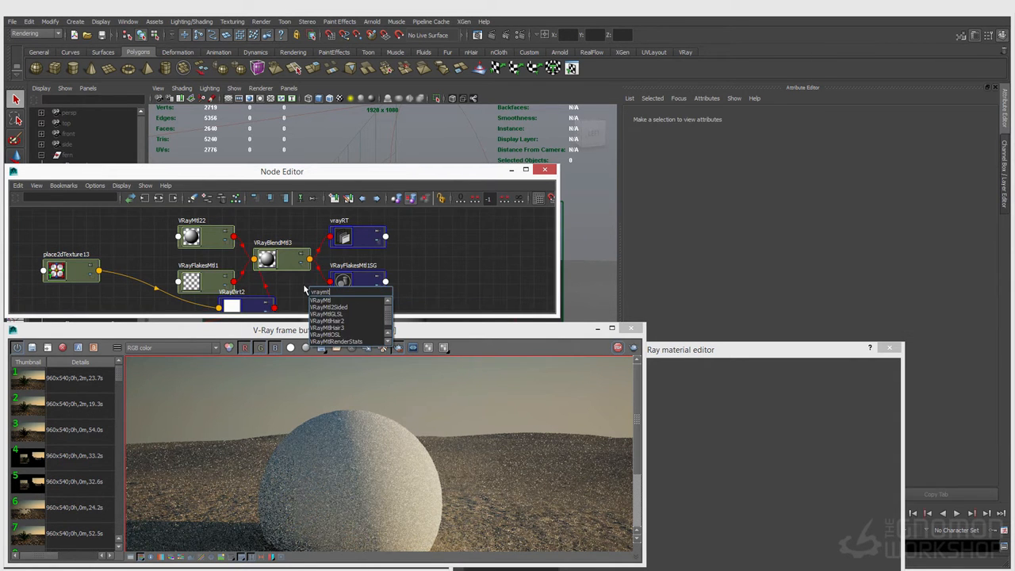
{"action": "key", "text": "Return"}
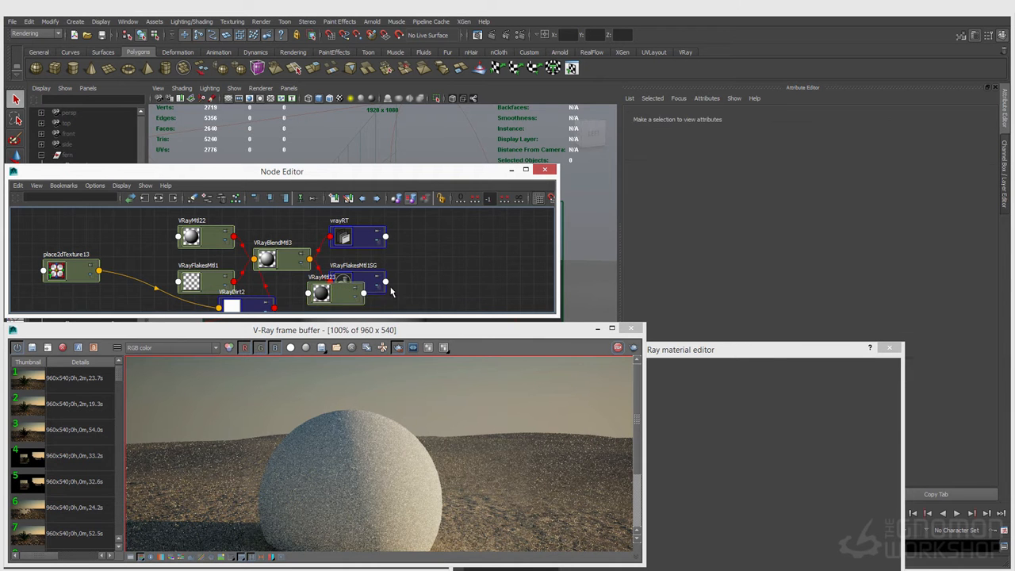
{"action": "left_click", "coordinate": [723, 240]}
{"action": "left_click", "coordinate": [700, 212]}
{"action": "left_click", "coordinate": [282, 273]}
{"action": "left_click", "coordinate": [280, 264]}
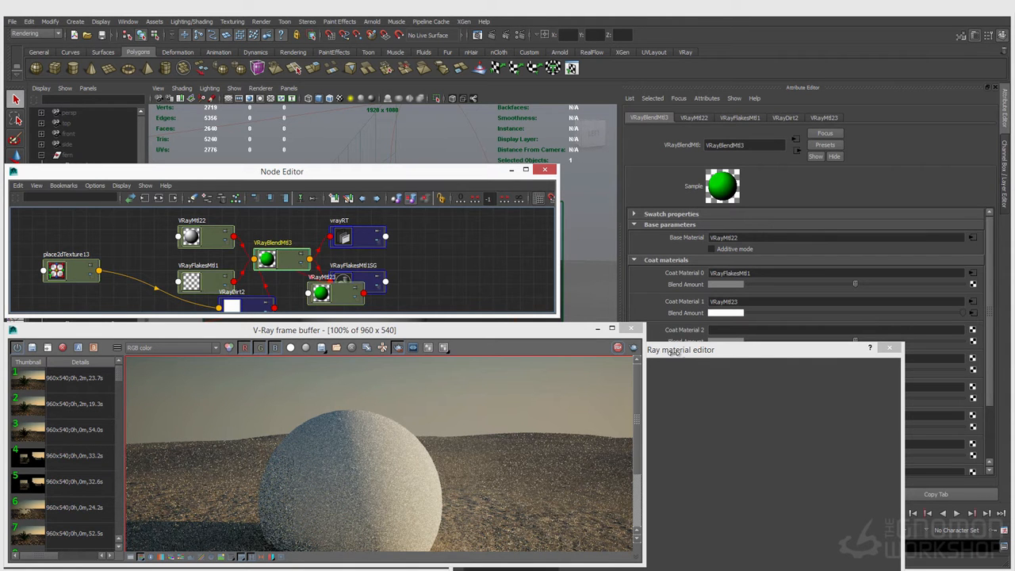
Step: Set the VRayDirt texture's occluded color to white and its unoccluded color to black
{"action": "left_click_drag", "start_coordinate": [313, 330], "coordinate": [326, 294]}
{"action": "left_click_drag", "start_coordinate": [401, 533], "coordinate": [402, 564]}
{"action": "left_click_drag", "start_coordinate": [282, 172], "coordinate": [267, 104]}
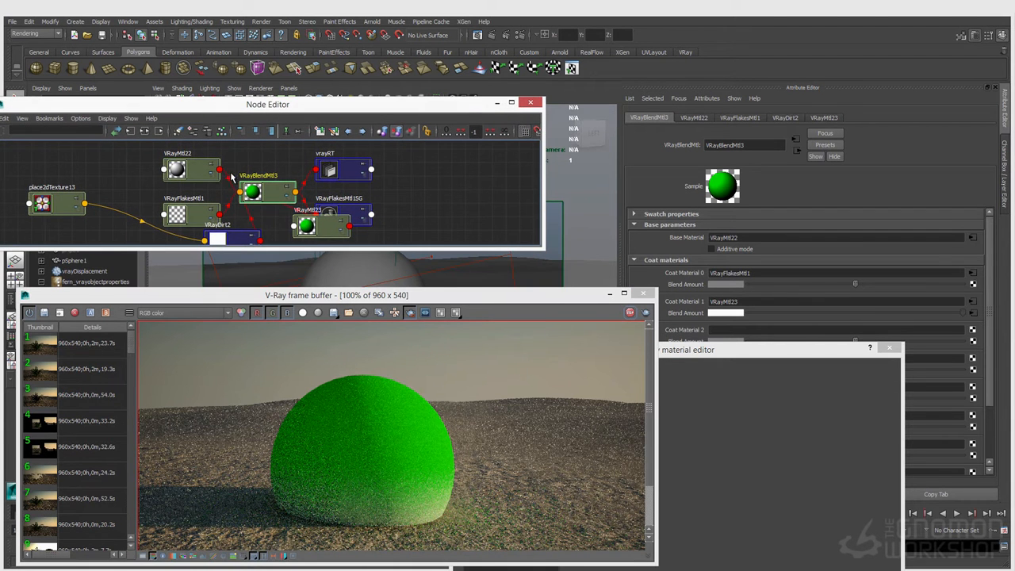
{"action": "left_click", "coordinate": [232, 238]}
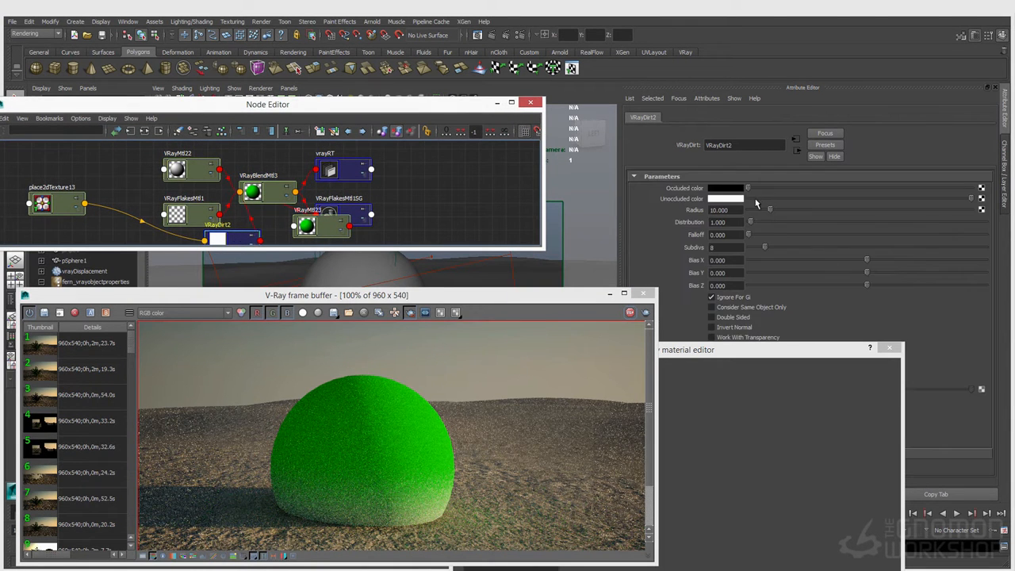
{"action": "mouse_move", "coordinate": [748, 188]}
{"action": "left_mouse_down"}
{"action": "mouse_move", "coordinate": [1013, 205]}
{"action": "mouse_move", "coordinate": [742, 200]}
{"action": "left_mouse_up"}
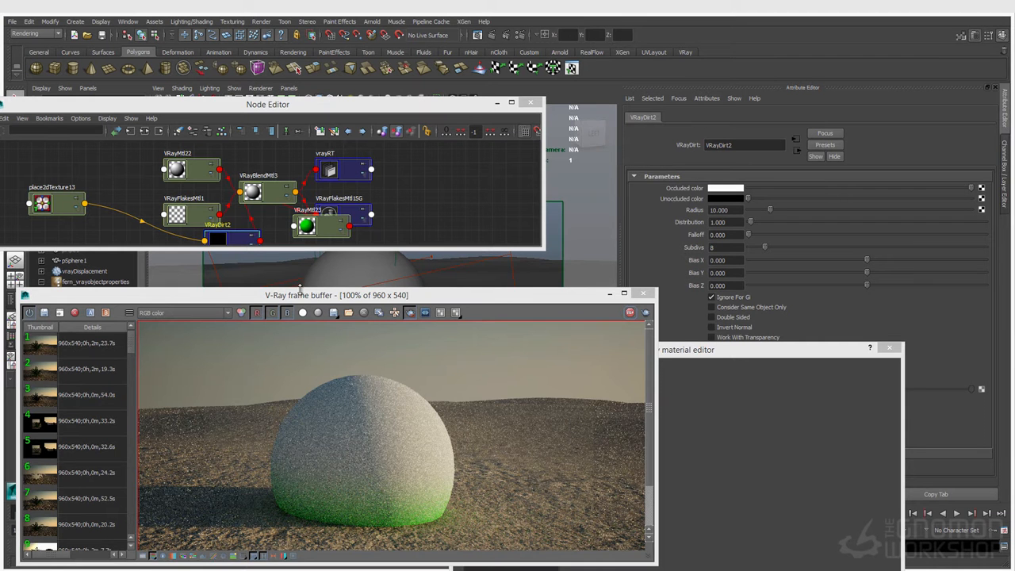
Step: Spread out the overlapping material, dirt and shading group nodes and rearrange the windows so graph and render are both visible
{"action": "left_click_drag", "start_coordinate": [300, 291], "coordinate": [367, 296]}
{"action": "left_click_drag", "start_coordinate": [333, 170], "coordinate": [359, 152]}
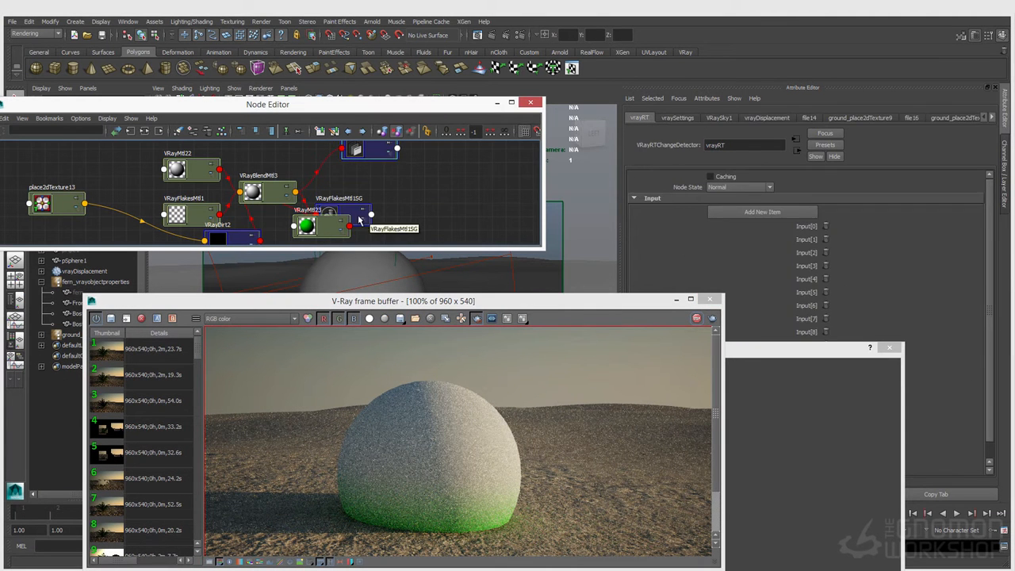
{"action": "left_click_drag", "start_coordinate": [364, 224], "coordinate": [445, 195]}
{"action": "left_click_drag", "start_coordinate": [283, 187], "coordinate": [307, 163]}
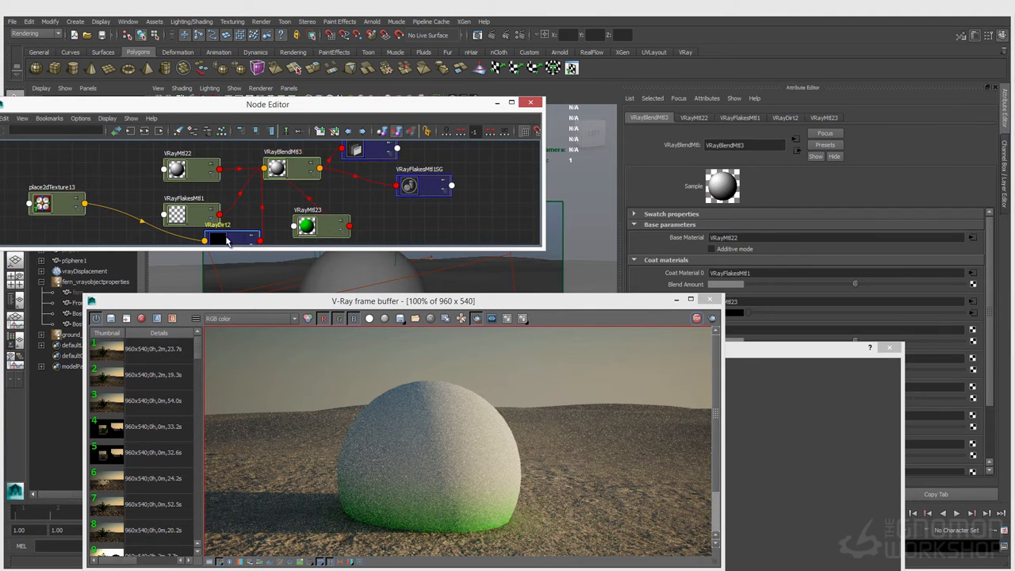
{"action": "left_click_drag", "start_coordinate": [225, 242], "coordinate": [240, 234]}
{"action": "left_click_drag", "start_coordinate": [790, 350], "coordinate": [712, 468]}
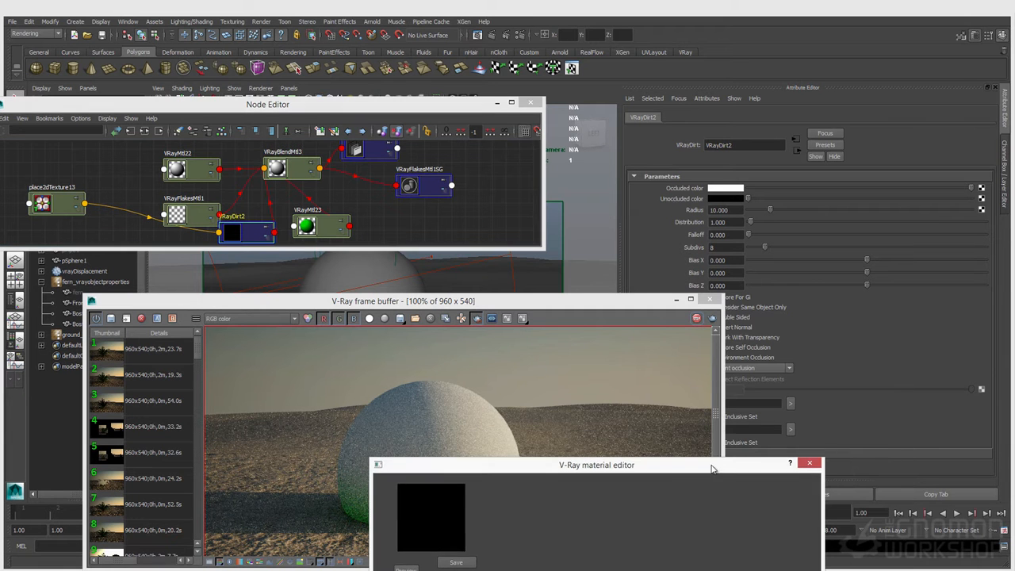
{"action": "left_click_drag", "start_coordinate": [623, 302], "coordinate": [504, 232]}
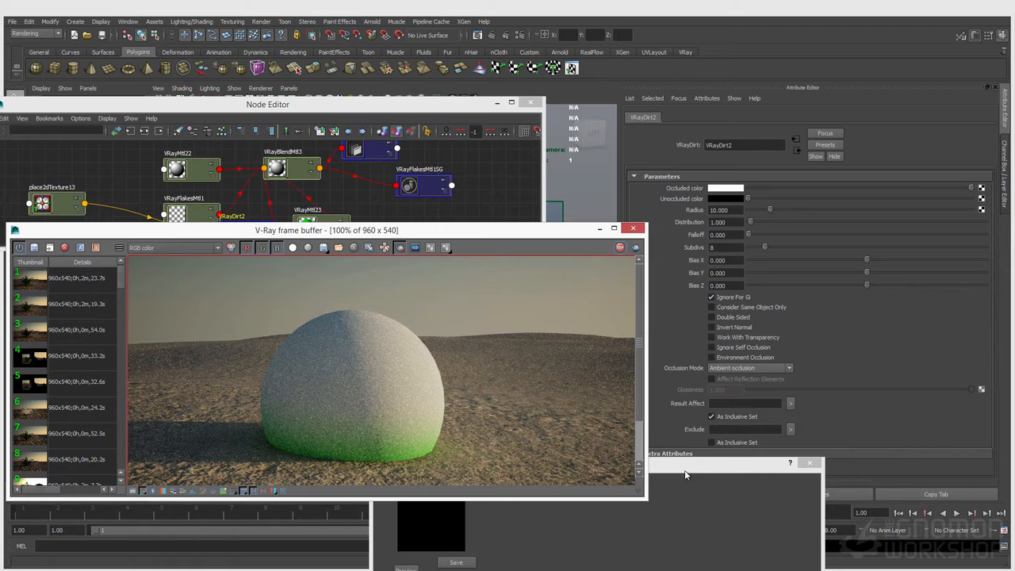
{"action": "left_click_drag", "start_coordinate": [685, 474], "coordinate": [591, 531]}
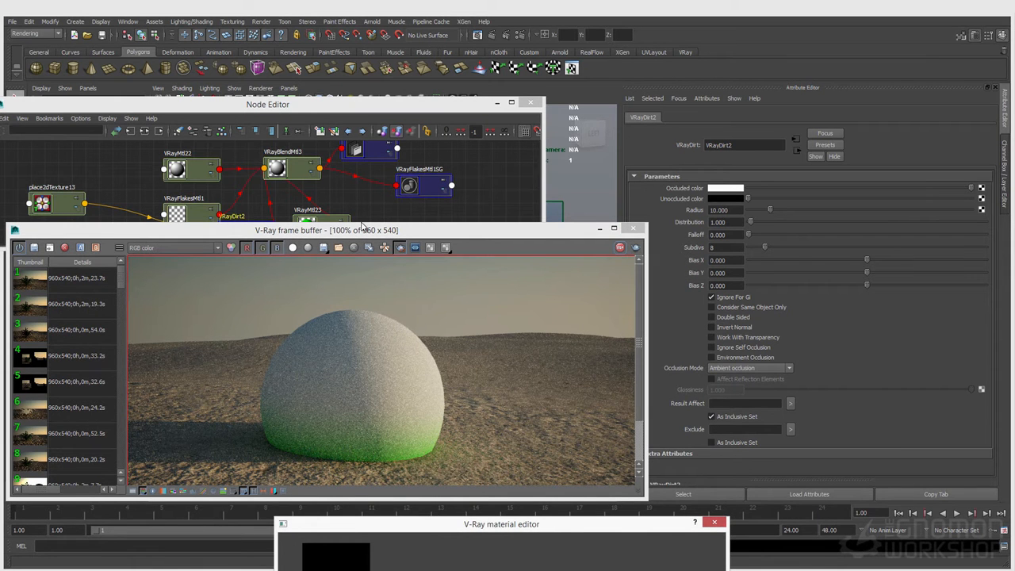
{"action": "left_click_drag", "start_coordinate": [361, 225], "coordinate": [560, 279]}
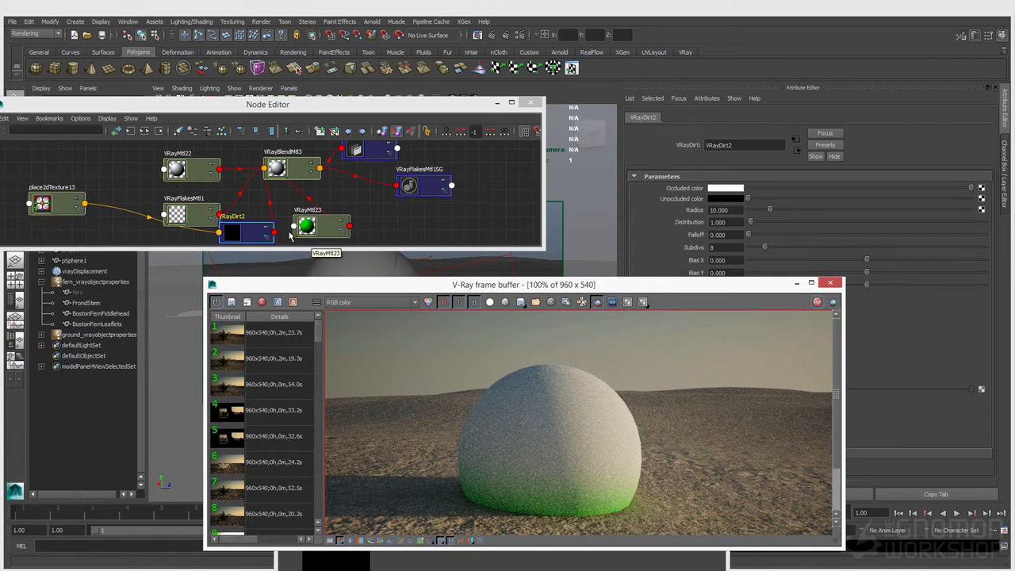
{"action": "left_click_drag", "start_coordinate": [196, 214], "coordinate": [182, 190]}
{"action": "mouse_move", "coordinate": [324, 231]}
{"action": "left_mouse_down"}
{"action": "mouse_move", "coordinate": [371, 219]}
{"action": "mouse_move", "coordinate": [308, 224]}
{"action": "left_mouse_up"}
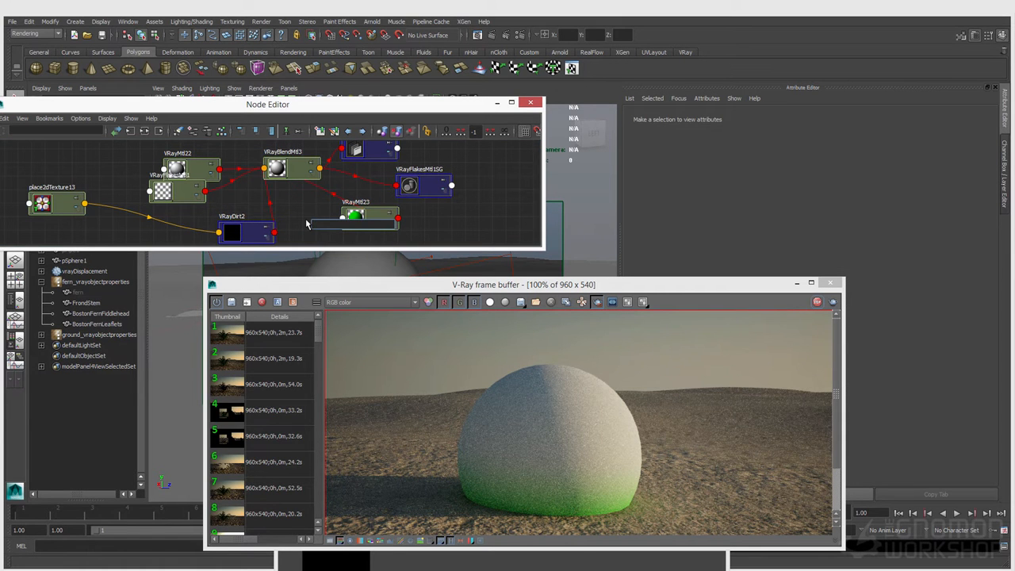
Step: Create a multiplyDivide node and connect the VRayDirt texture to its Input 1
{"action": "type", "text": "multiplyDivide"}
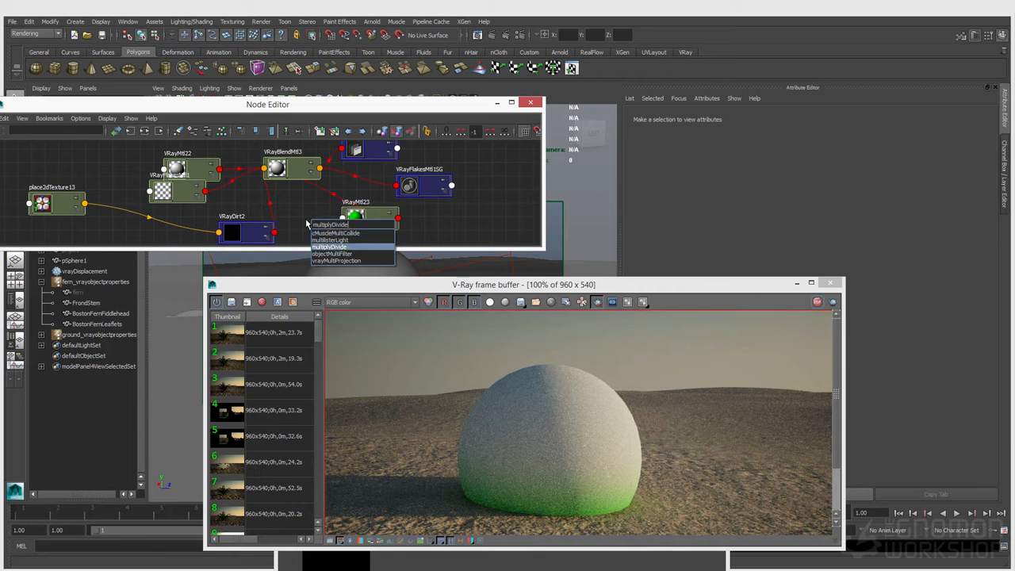
{"action": "key", "text": "Return"}
{"action": "middle_click_drag", "start_coordinate": [250, 237], "coordinate": [695, 237]}
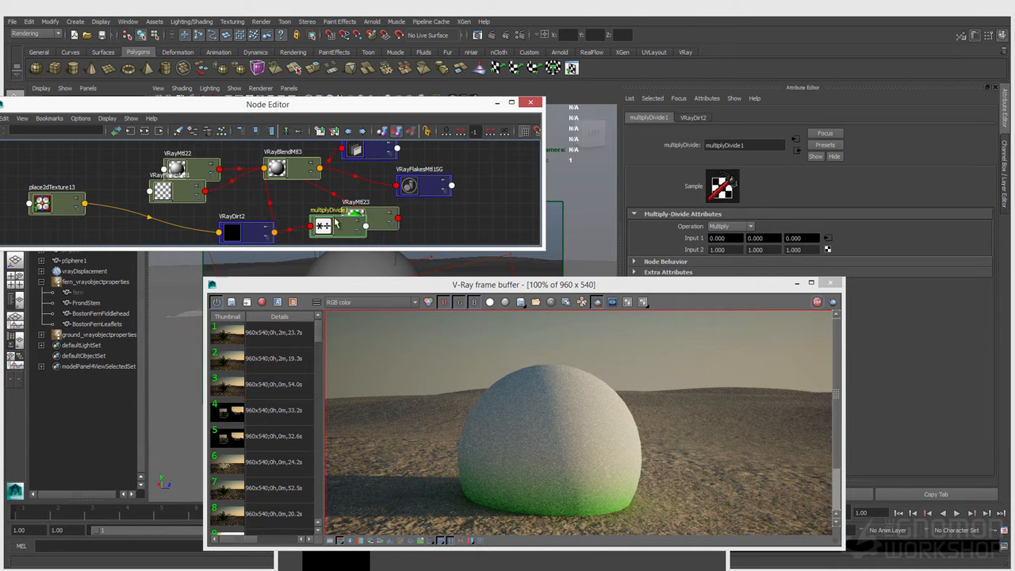
Step: Create a file texture node with its 2D placement beside the multiplyDivide node
{"action": "left_click", "coordinate": [426, 227]}
{"action": "key", "text": "Tab"}
{"action": "type", "text": "cacheFile"}
{"action": "key", "text": "Down"}
{"action": "key", "text": "Down"}
{"action": "key", "text": "Down"}
{"action": "key", "text": "Down"}
{"action": "key", "text": "Return"}
{"action": "left_click_drag", "start_coordinate": [426, 236], "coordinate": [414, 236]}
Step: Load grunge_01_v001.jpg from the sourceimages folder into the new file texture
{"action": "left_click", "coordinate": [468, 237]}
{"action": "left_click", "coordinate": [823, 268]}
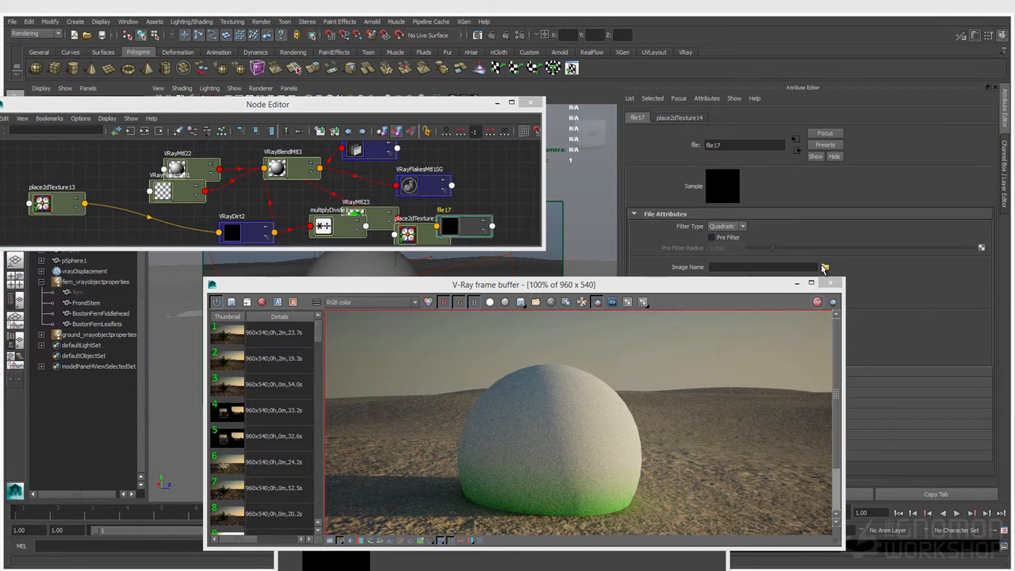
{"action": "left_click", "coordinate": [158, 326]}
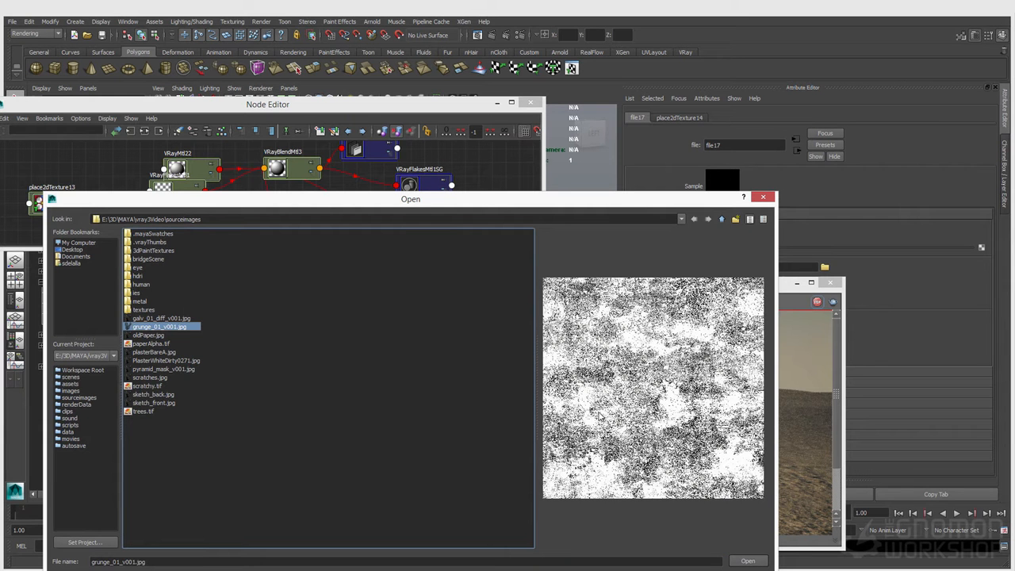
{"action": "left_click", "coordinate": [748, 562]}
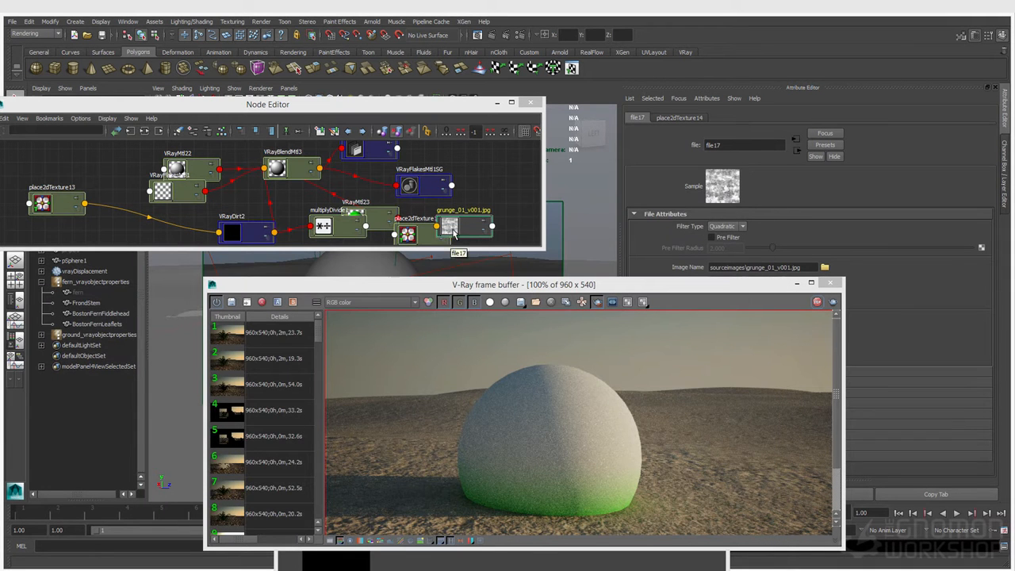
Step: Connect the grunge file's outColor to the multiplyDivide node's input2 and move both nodes closer to the blend material
{"action": "left_click", "coordinate": [337, 225]}
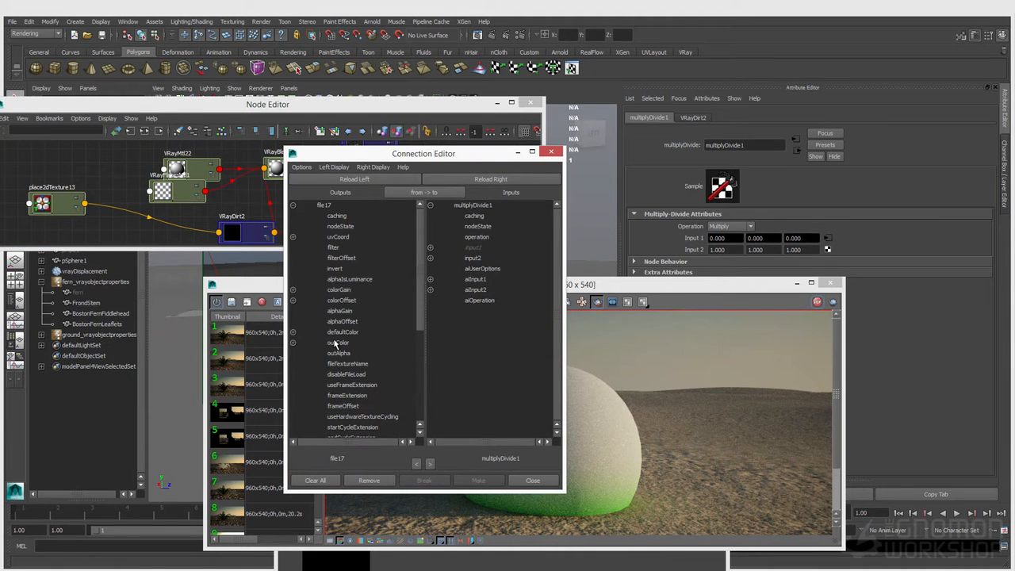
{"action": "left_click", "coordinate": [335, 342]}
{"action": "left_click", "coordinate": [473, 258]}
{"action": "left_click", "coordinate": [532, 483]}
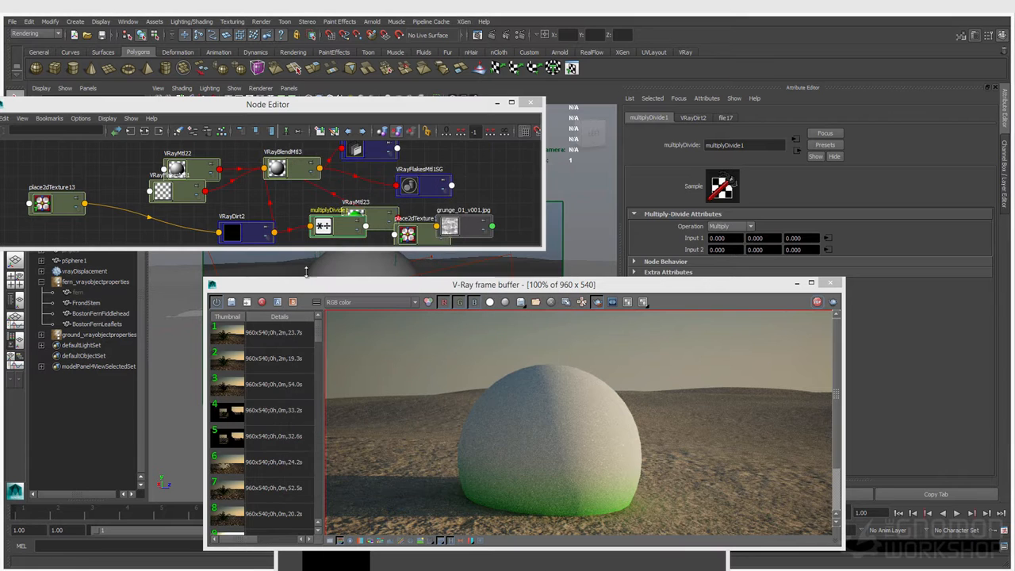
{"action": "left_click_drag", "start_coordinate": [464, 225], "coordinate": [397, 209]}
{"action": "left_click_drag", "start_coordinate": [341, 230], "coordinate": [269, 217]}
Step: Connect the multiplyDivide output to the Blend Amount of Coat Material 1 on VRayBlendMtl3, replacing the direct dirt connection
{"action": "left_click", "coordinate": [296, 171]}
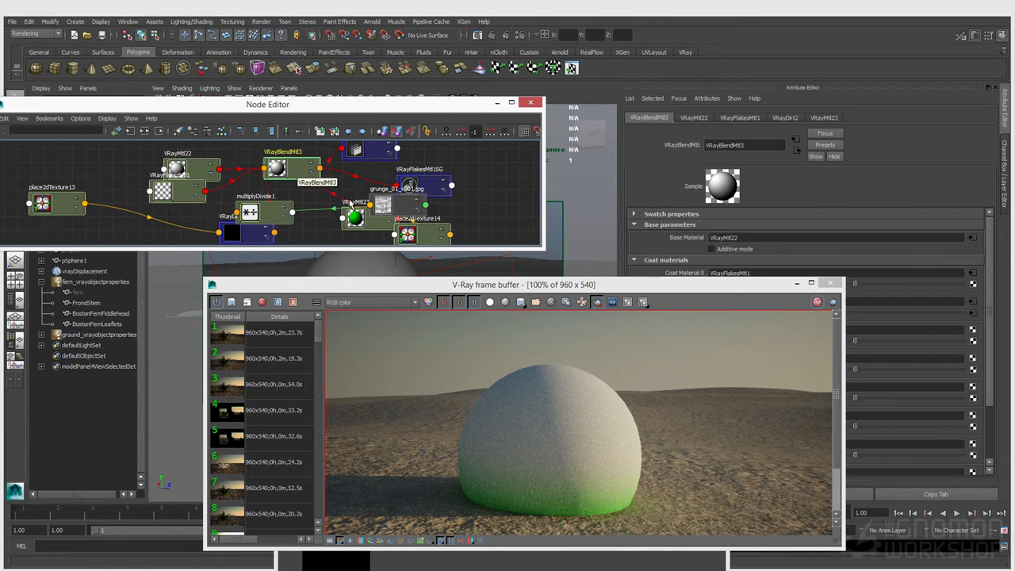
{"action": "left_click_drag", "start_coordinate": [707, 286], "coordinate": [664, 332]}
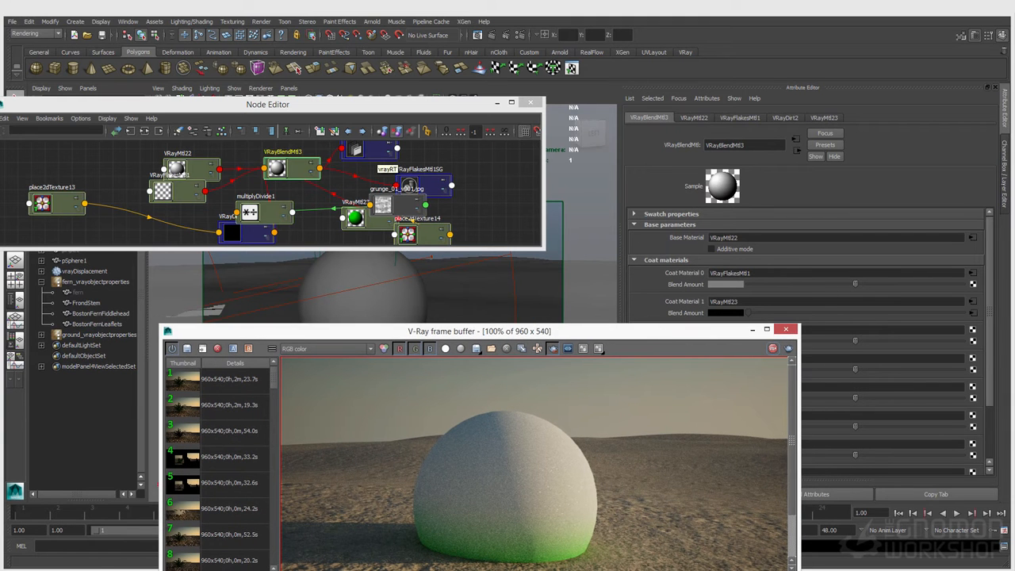
{"action": "left_click", "coordinate": [102, 36]}
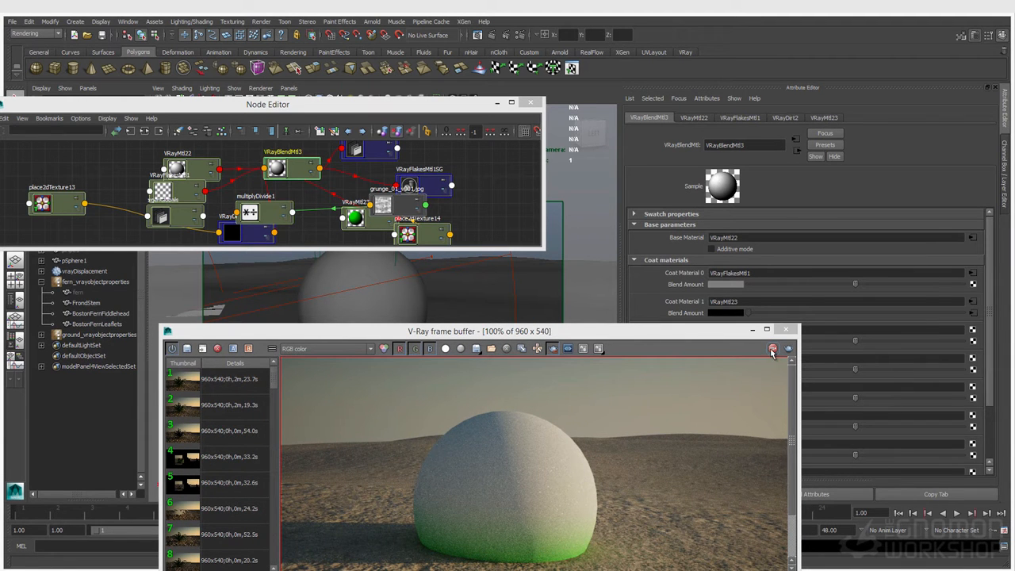
{"action": "left_click_drag", "start_coordinate": [285, 214], "coordinate": [292, 220]}
{"action": "left_click", "coordinate": [300, 219]}
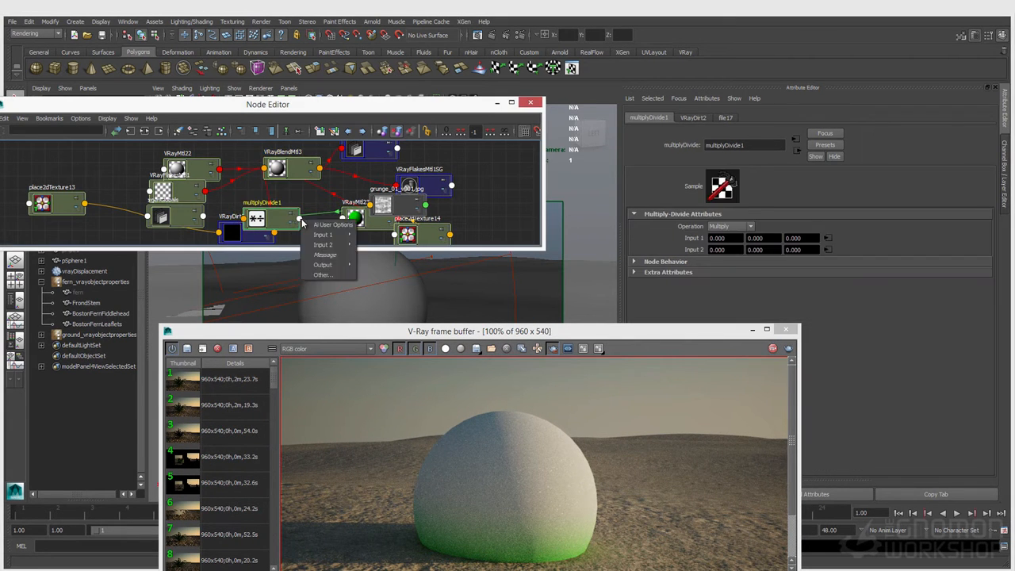
{"action": "mouse_move", "coordinate": [344, 268]}
{"action": "left_click", "coordinate": [382, 274]}
{"action": "left_click", "coordinate": [286, 152]}
{"action": "left_click", "coordinate": [287, 163]}
{"action": "middle_click_drag", "start_coordinate": [260, 219], "coordinate": [282, 218]}
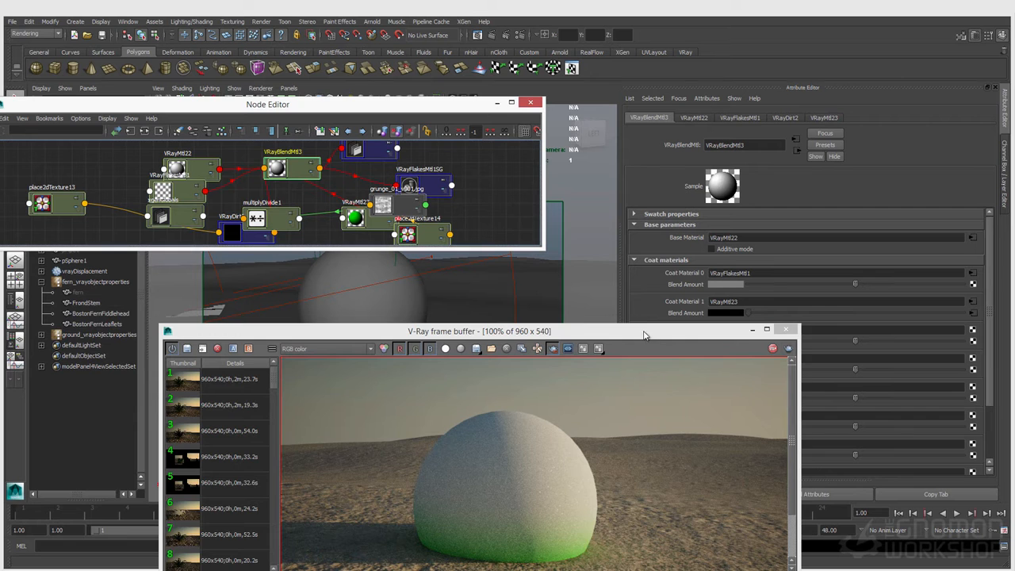
Step: Inspect a render region on the sphere's green base, and redraw the region around the whole sphere
{"action": "left_click_drag", "start_coordinate": [647, 334], "coordinate": [466, 319]}
{"action": "middle_click_drag", "start_coordinate": [689, 349], "coordinate": [686, 314]}
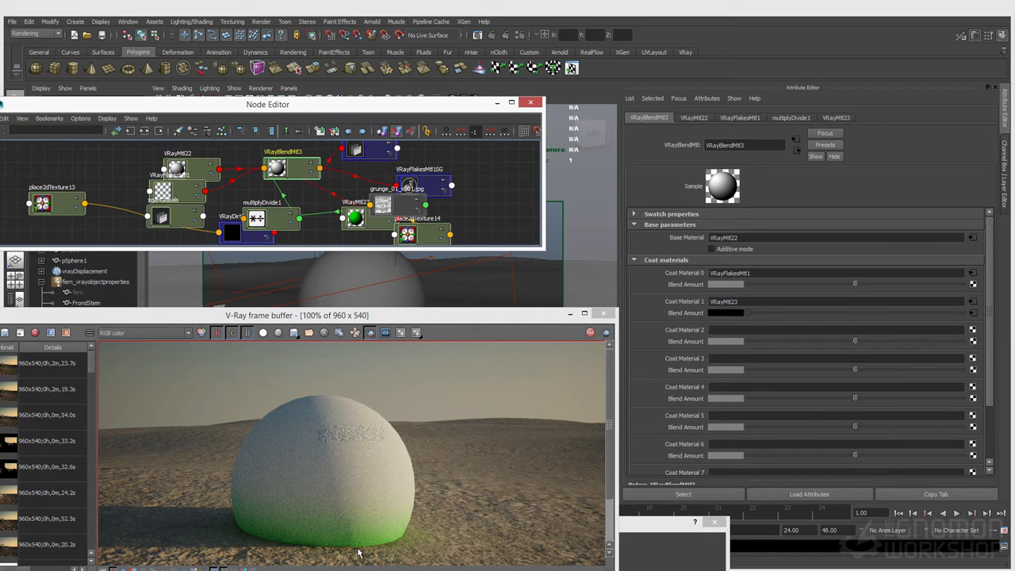
{"action": "left_click_drag", "start_coordinate": [271, 497], "coordinate": [350, 547]}
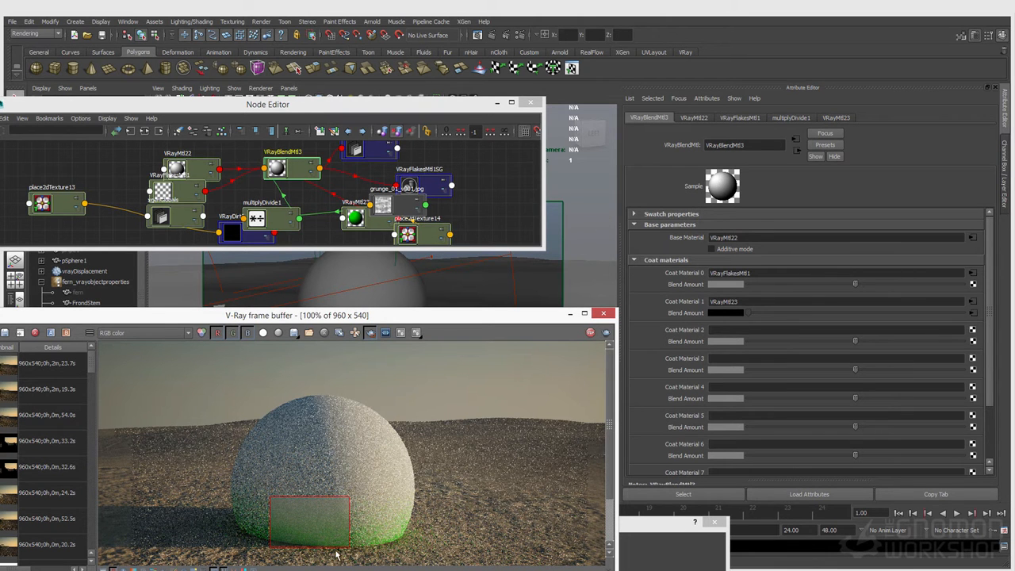
{"action": "scroll", "coordinate": [337, 552], "scroll_direction": "up", "scroll_amount": 1}
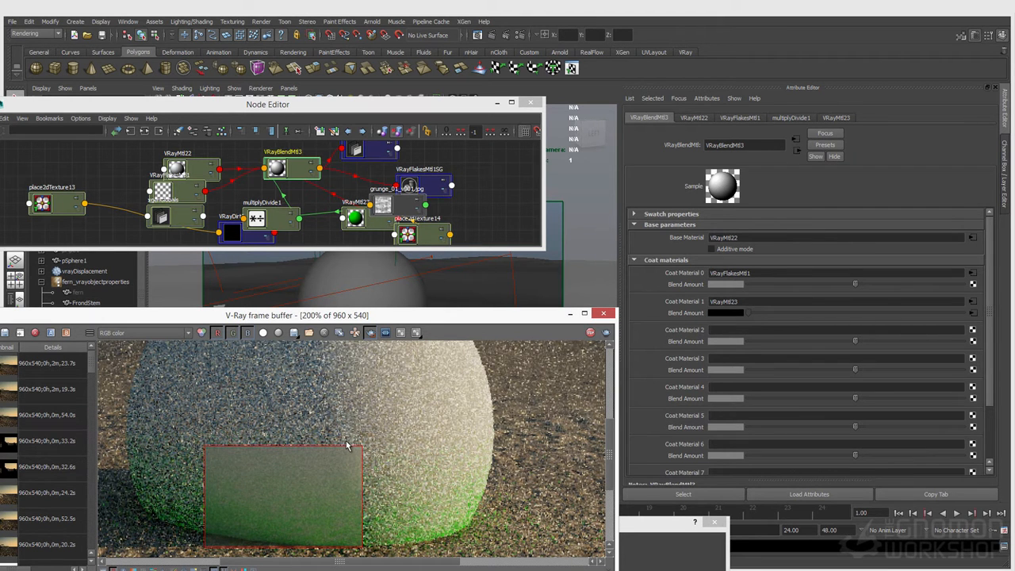
{"action": "scroll", "coordinate": [348, 446], "scroll_direction": "down", "scroll_amount": 2}
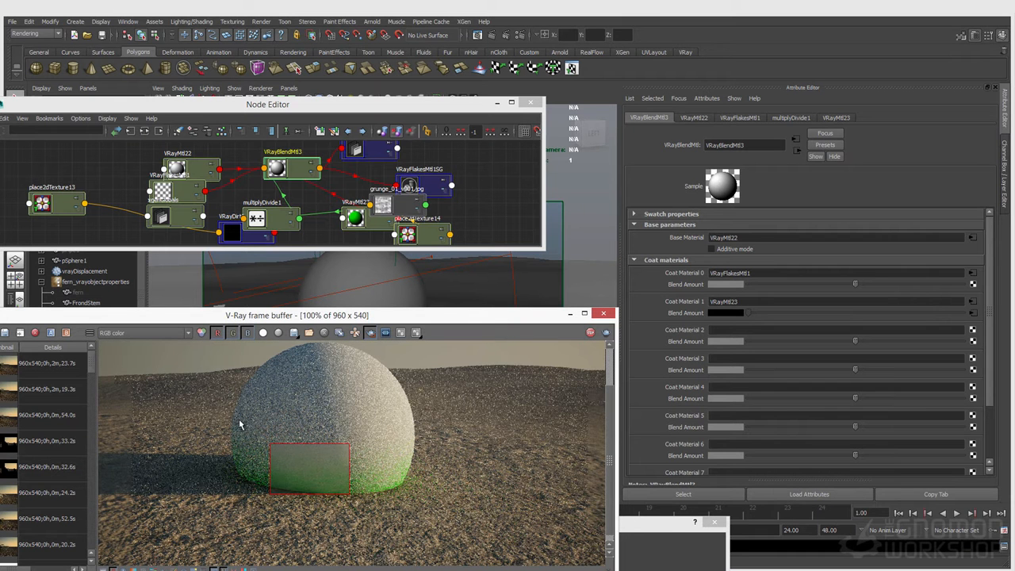
{"action": "middle_click_drag", "start_coordinate": [312, 402], "coordinate": [330, 424]}
{"action": "left_click_drag", "start_coordinate": [205, 348], "coordinate": [427, 527]}
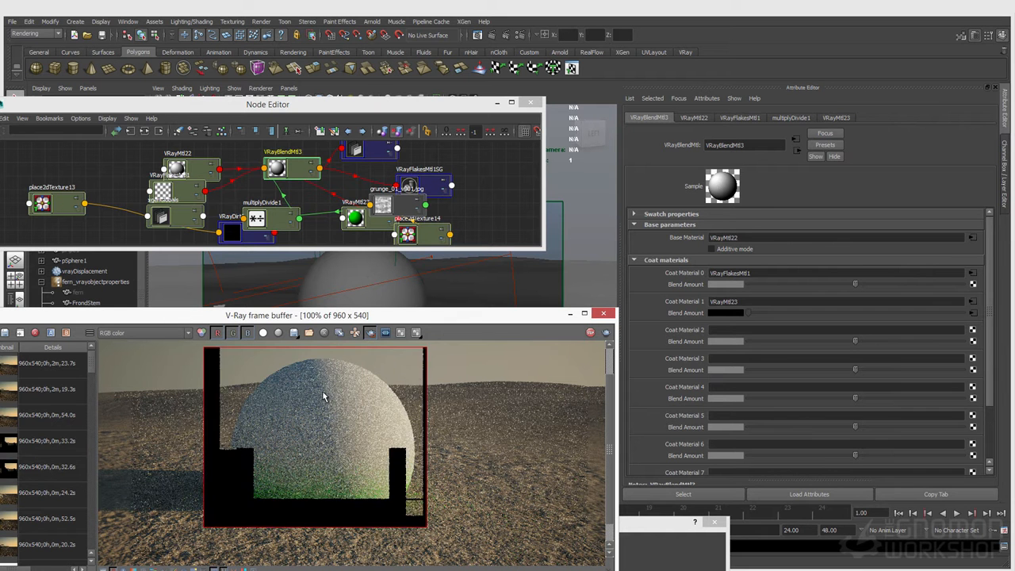
Step: Show the VRayDirt2 parameters and close the Node Editor
{"action": "left_click", "coordinate": [231, 234]}
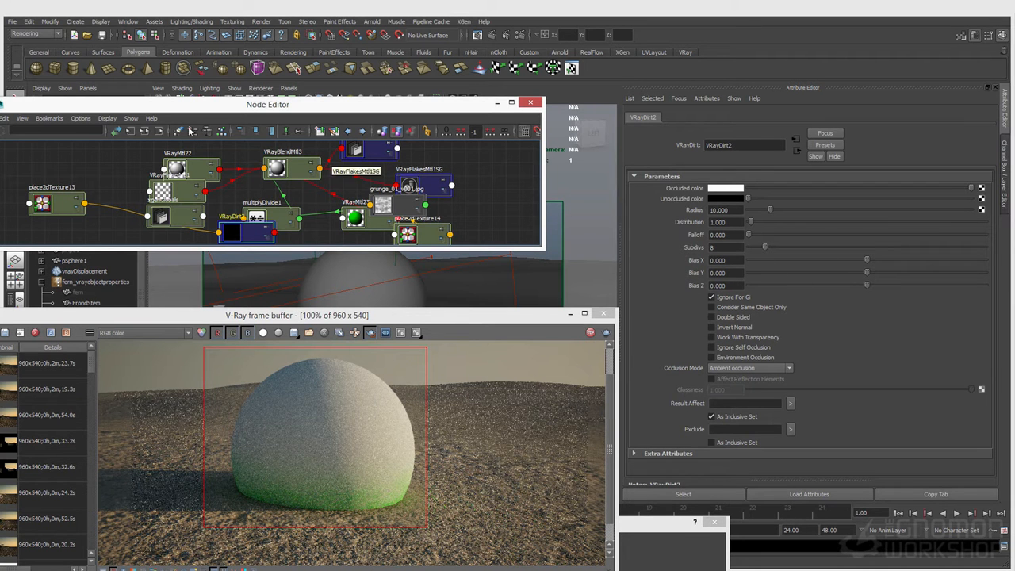
{"action": "left_click_drag", "start_coordinate": [180, 113], "coordinate": [350, 125]}
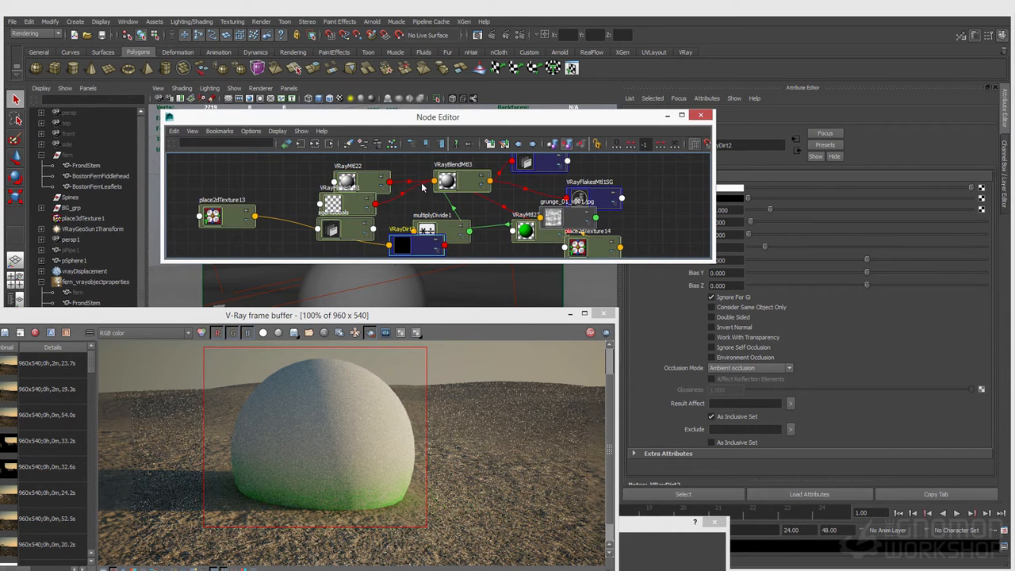
{"action": "left_click", "coordinate": [701, 115]}
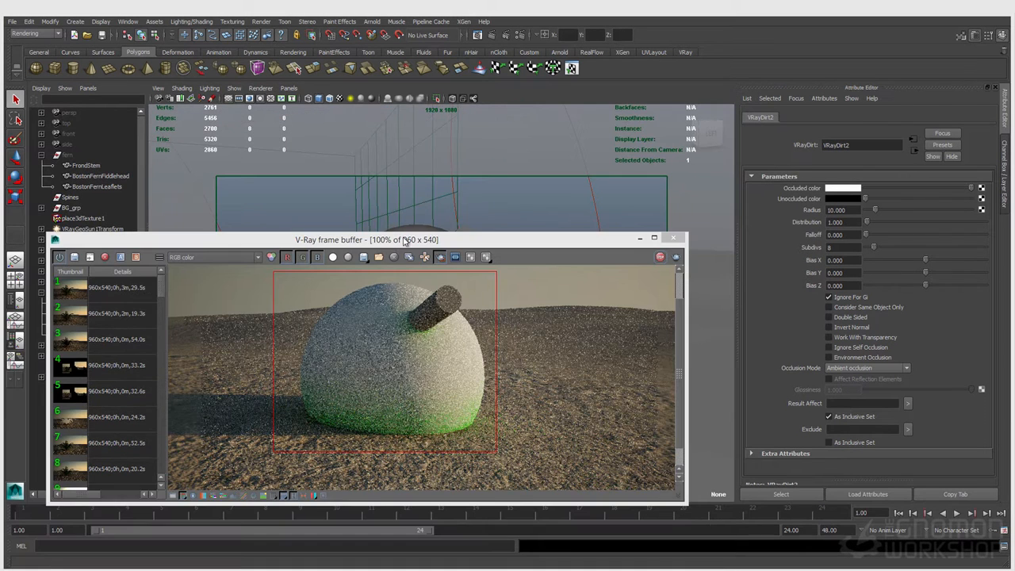
Step: Reposition the frame buffer over the viewport and set the dirt texture's Bias Y to 14.159
{"action": "left_click_drag", "start_coordinate": [432, 232], "coordinate": [437, 272]}
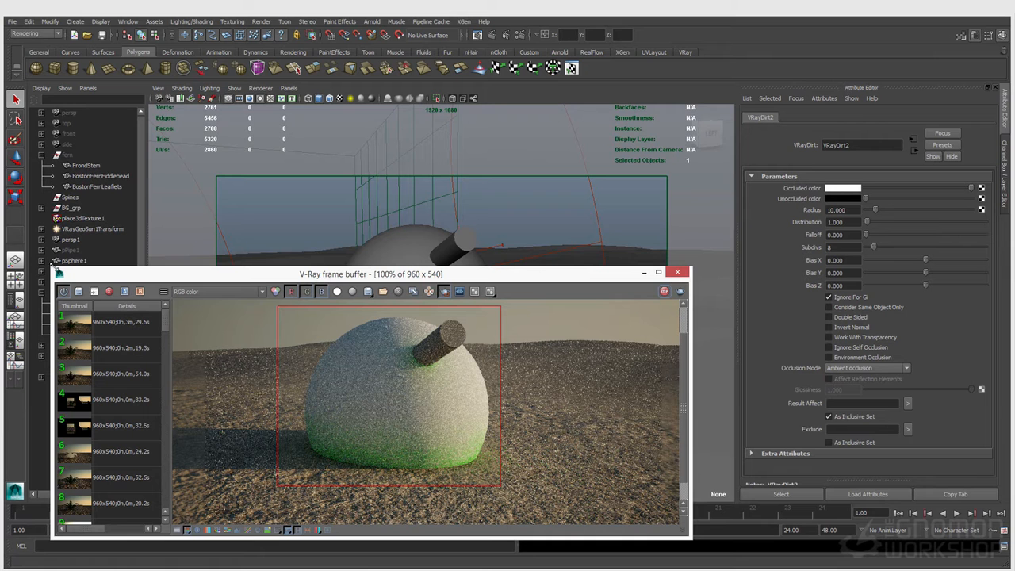
{"action": "left_click", "coordinate": [287, 532]}
{"action": "left_click_drag", "start_coordinate": [194, 279], "coordinate": [142, 303]}
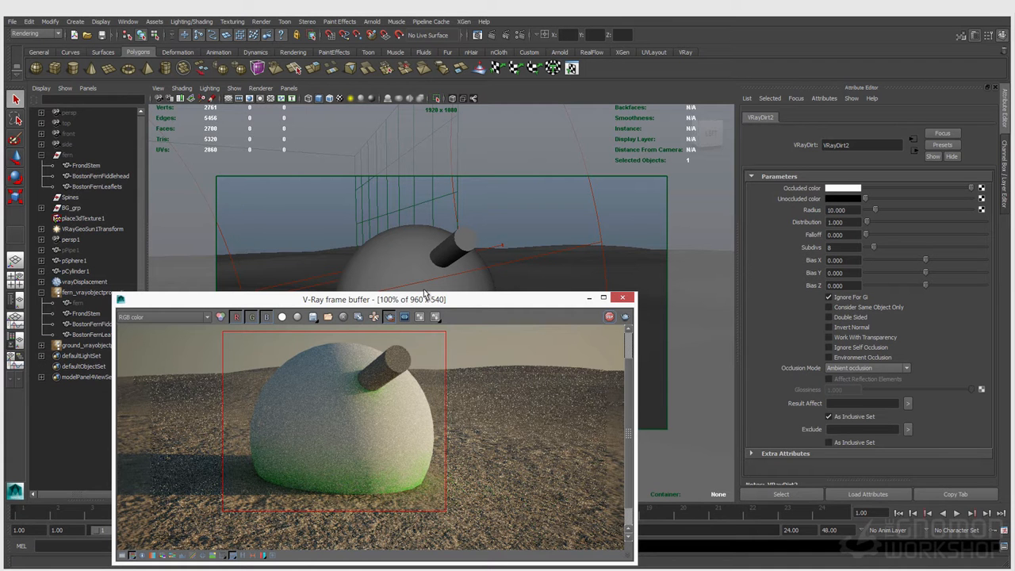
{"action": "left_click_drag", "start_coordinate": [413, 300], "coordinate": [418, 272]}
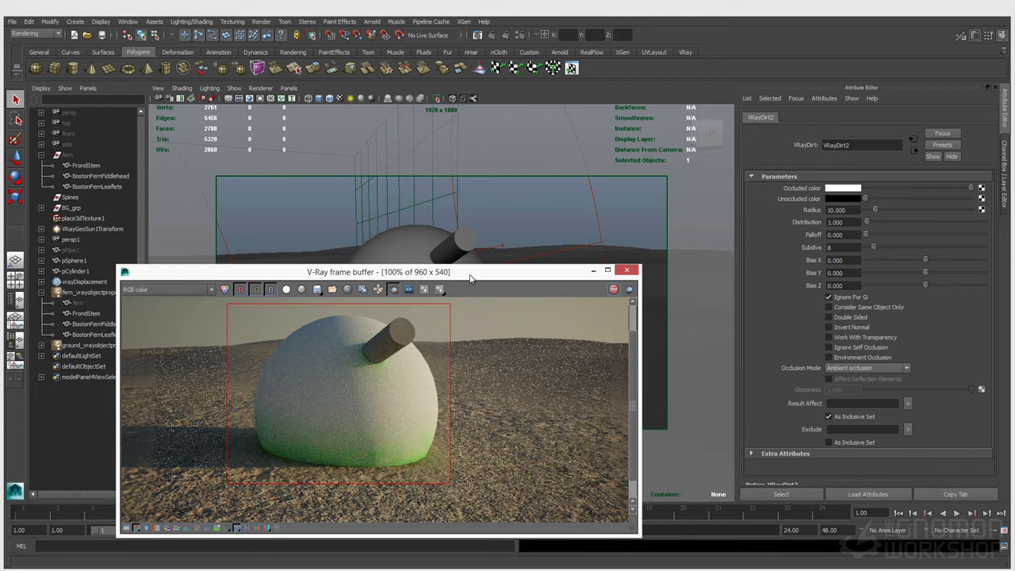
{"action": "left_click_drag", "start_coordinate": [470, 275], "coordinate": [481, 227]}
{"action": "left_click_drag", "start_coordinate": [925, 272], "coordinate": [935, 273]}
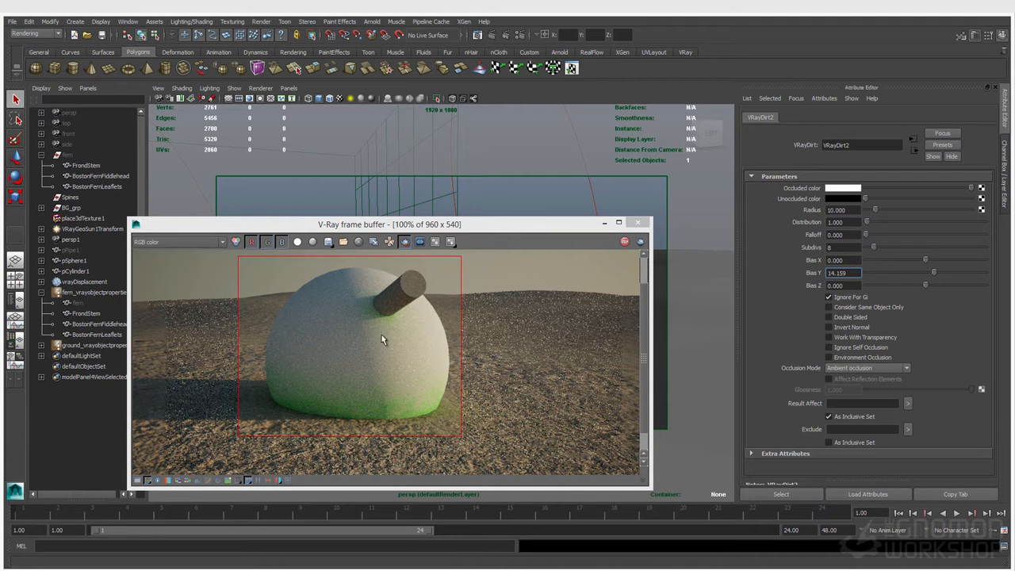
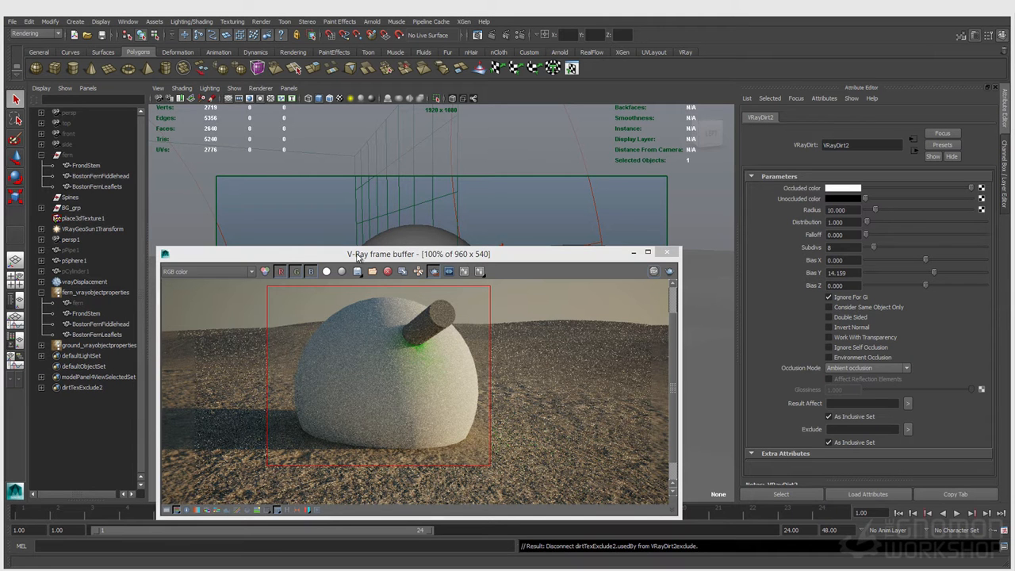
Step: Assign a new V-Ray material with a VRayFresnel texture in its diffuse color to the sphere and render it
{"action": "left_click_drag", "start_coordinate": [371, 262], "coordinate": [400, 292]}
{"action": "left_click", "coordinate": [362, 255]}
{"action": "right_click_drag", "start_coordinate": [383, 245], "coordinate": [456, 494]}
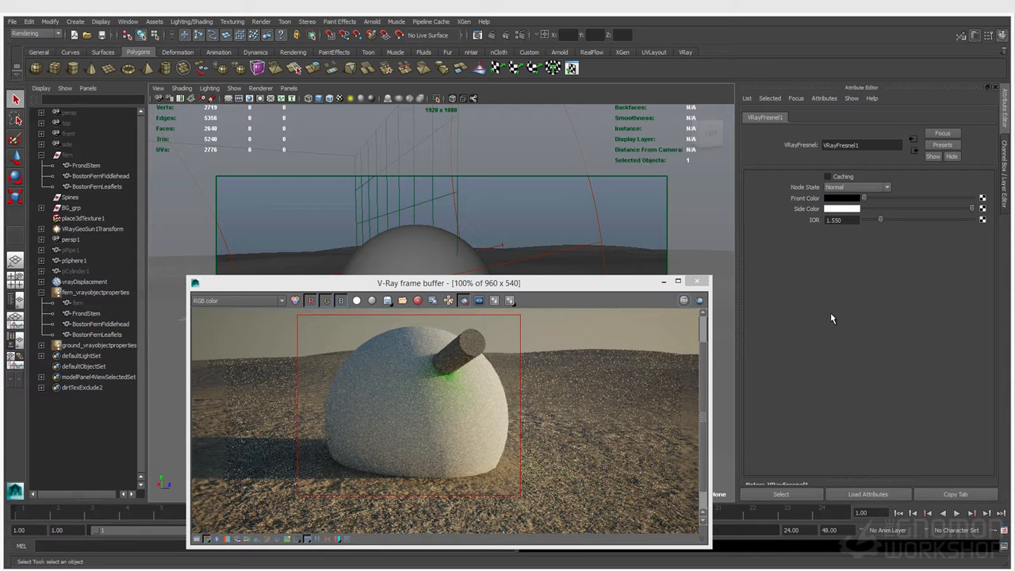
{"action": "left_click", "coordinate": [354, 181]}
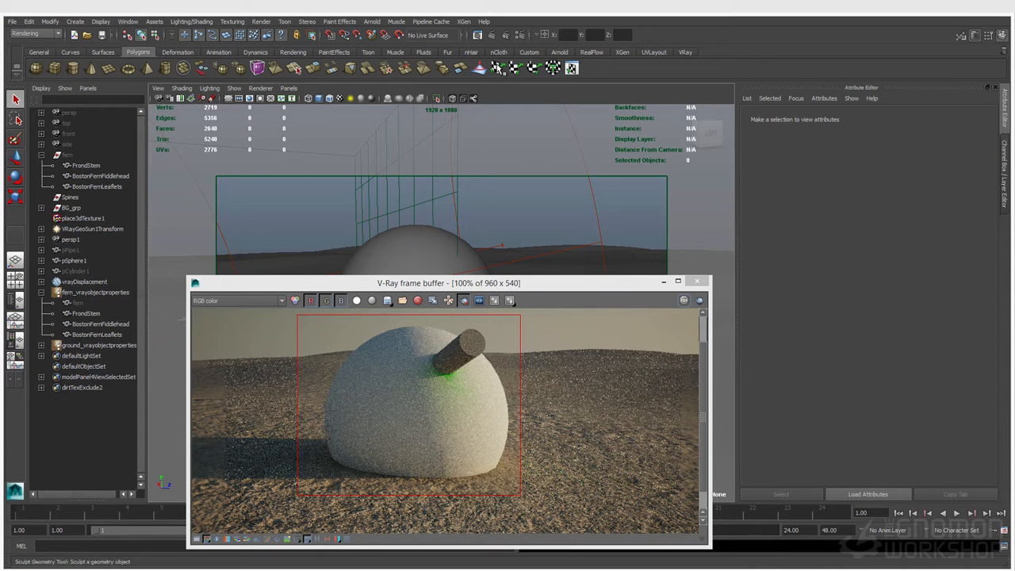
{"action": "left_click", "coordinate": [503, 37]}
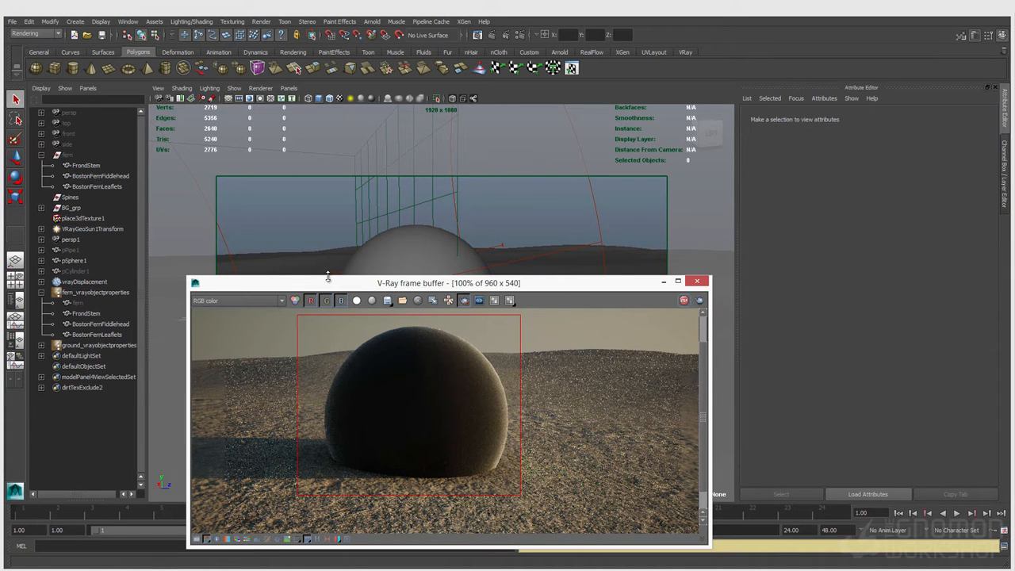
Step: Open the Fresnel texture in the sphere material's diffuse color and try IOR values of 2.010, 1.078 and 1.373
{"action": "left_click", "coordinate": [73, 261]}
{"action": "left_click", "coordinate": [895, 118]}
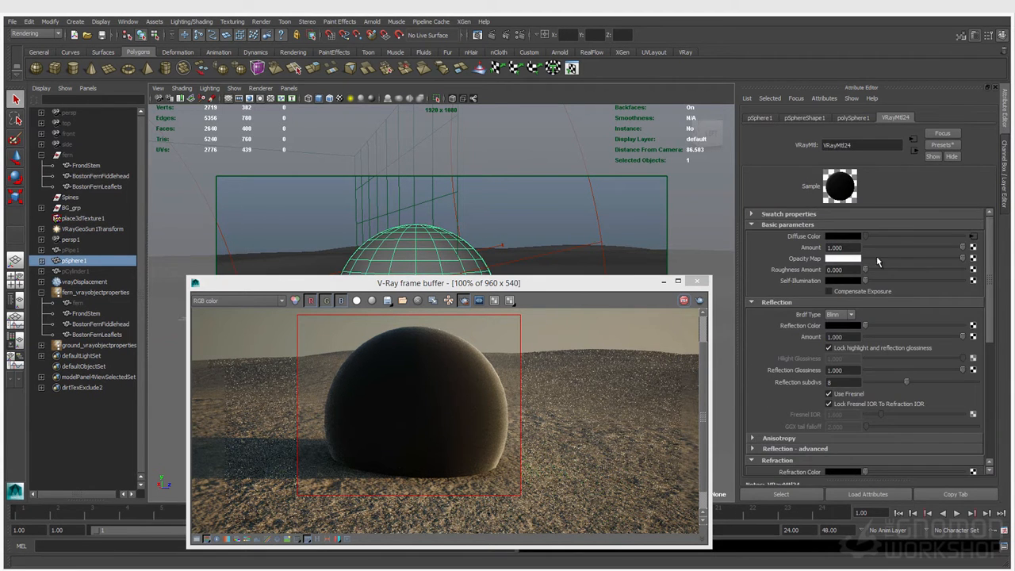
{"action": "left_click", "coordinate": [983, 238]}
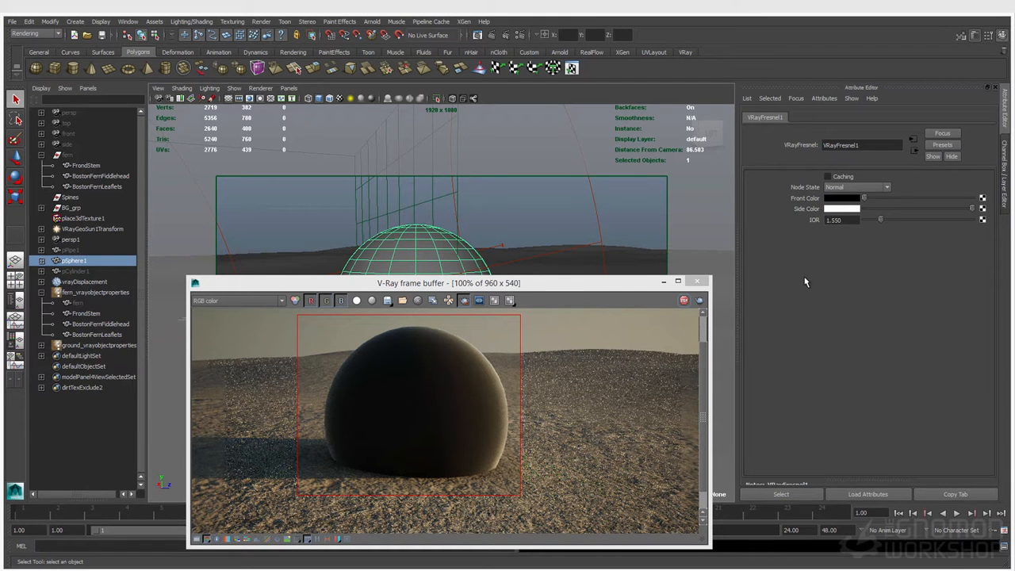
{"action": "mouse_move", "coordinate": [887, 223]}
{"action": "left_mouse_down"}
{"action": "mouse_move", "coordinate": [903, 222]}
{"action": "mouse_move", "coordinate": [886, 222]}
{"action": "left_mouse_up"}
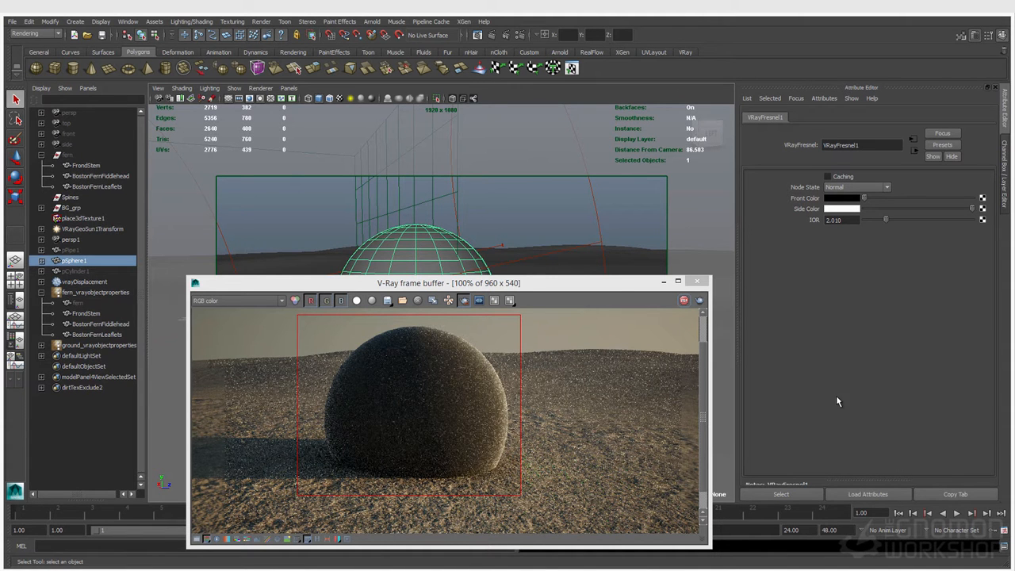
{"action": "left_click_drag", "start_coordinate": [887, 220], "coordinate": [875, 222]}
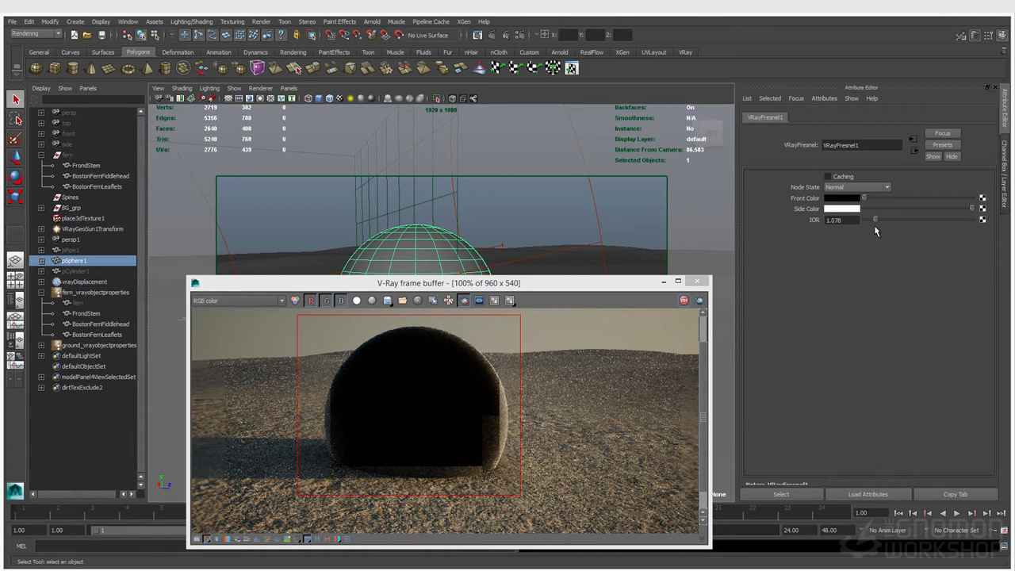
{"action": "left_click", "coordinate": [825, 98]}
{"action": "mouse_move", "coordinate": [829, 139]}
{"action": "left_click", "coordinate": [804, 360]}
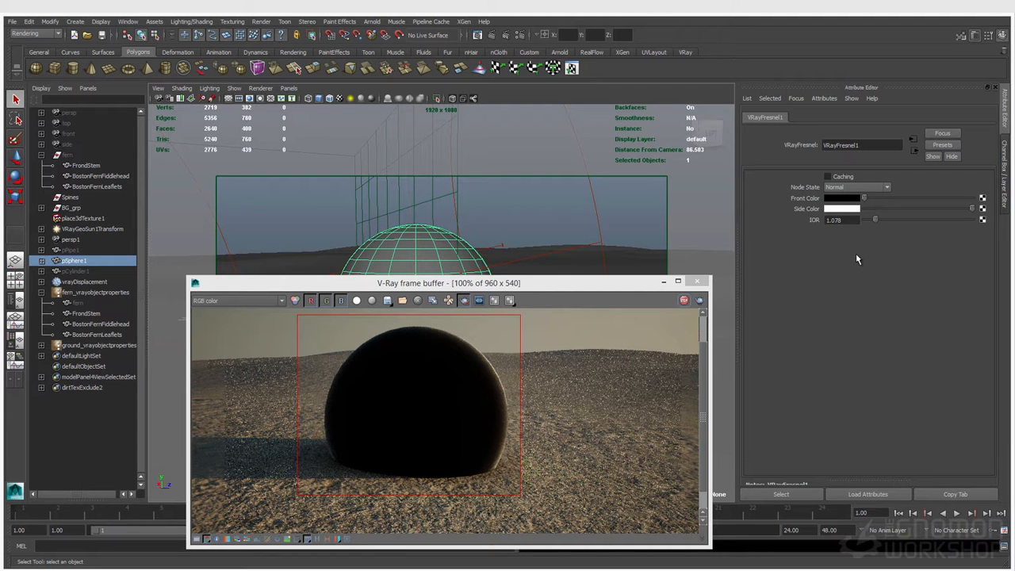
{"action": "left_click_drag", "start_coordinate": [877, 222], "coordinate": [880, 222]}
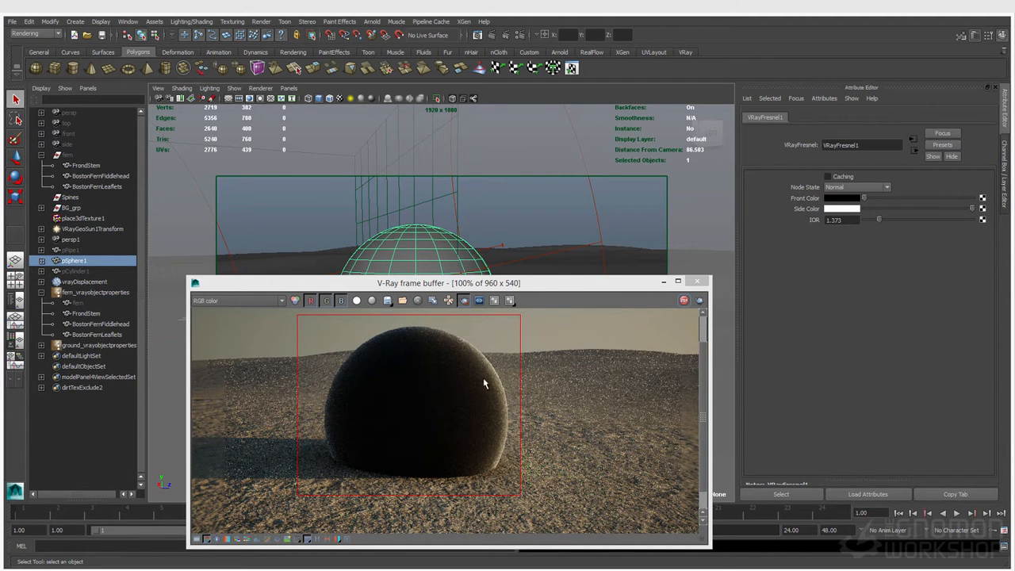
{"action": "left_click", "coordinate": [829, 222]}
Step: Return to VRayMtl24 and break the Fresnel texture's connection to its Diffuse Color
{"action": "left_click", "coordinate": [913, 138]}
{"action": "right_click", "coordinate": [806, 235]}
{"action": "left_click", "coordinate": [841, 260]}
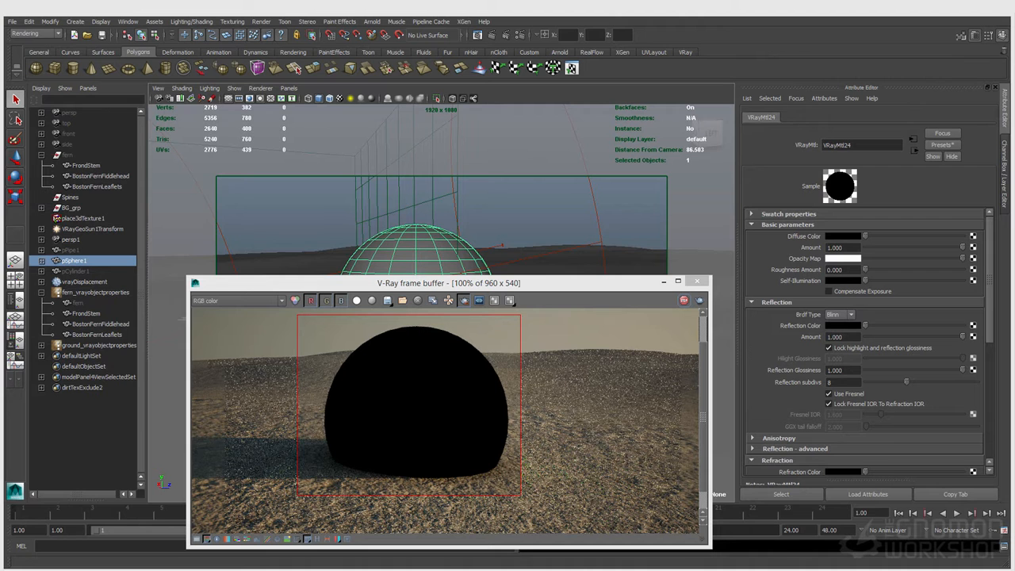
Step: Map a V-Ray Edges texture to the sphere material's Diffuse Color and open its Pixels width for editing
{"action": "left_click_drag", "start_coordinate": [0, 186], "coordinate": [255, 126]}
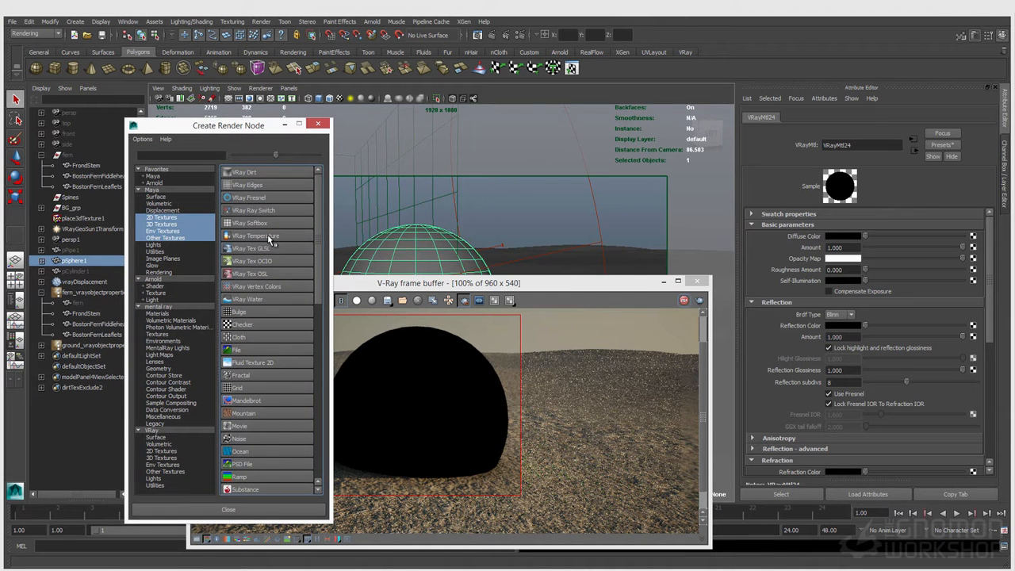
{"action": "left_click", "coordinate": [165, 450]}
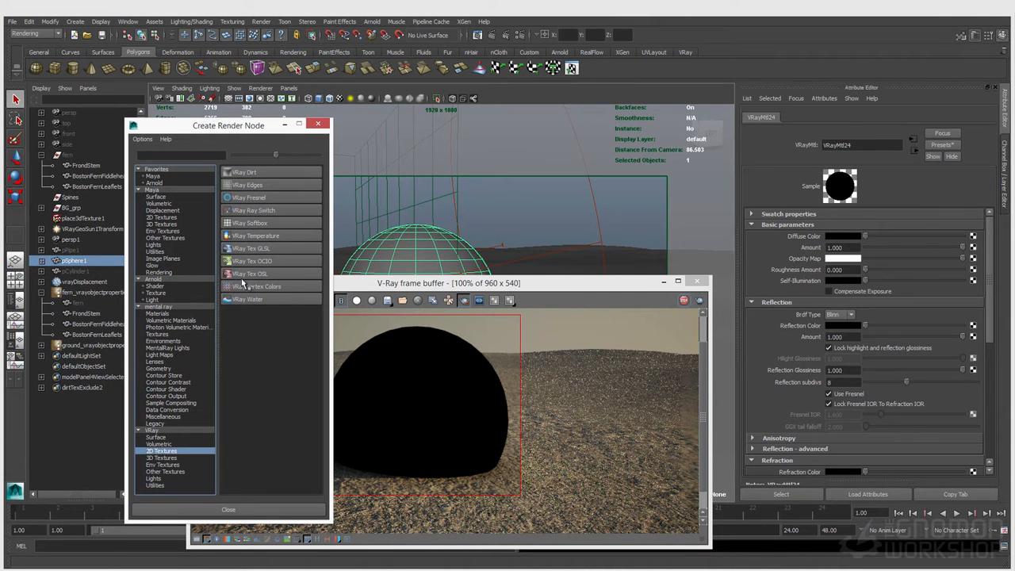
{"action": "left_click", "coordinate": [255, 187]}
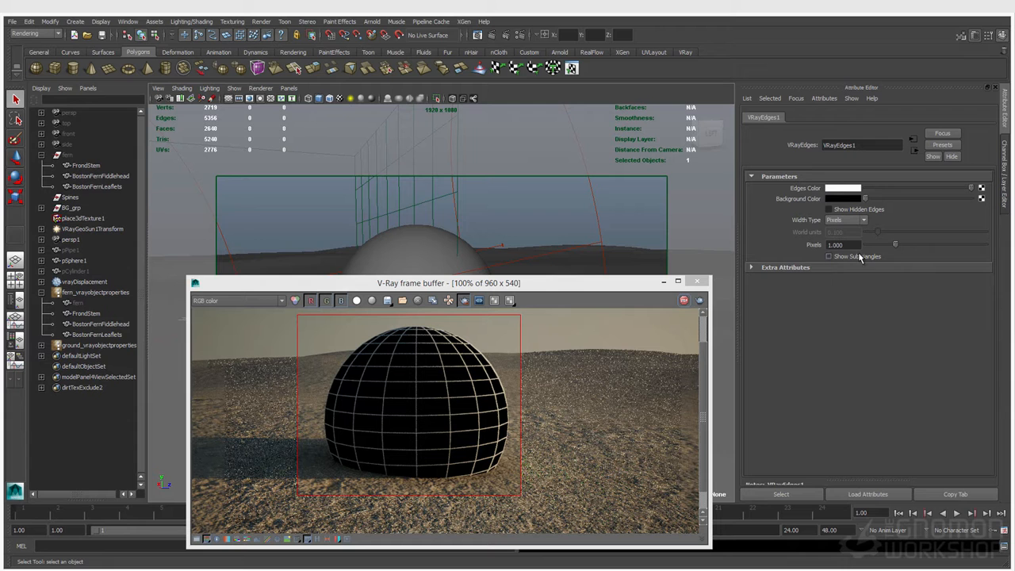
{"action": "double_click", "coordinate": [849, 246]}
Step: Select the ground mesh in the viewport and move the frame buffer aside to uncover more of the scene
{"action": "left_click", "coordinate": [555, 262]}
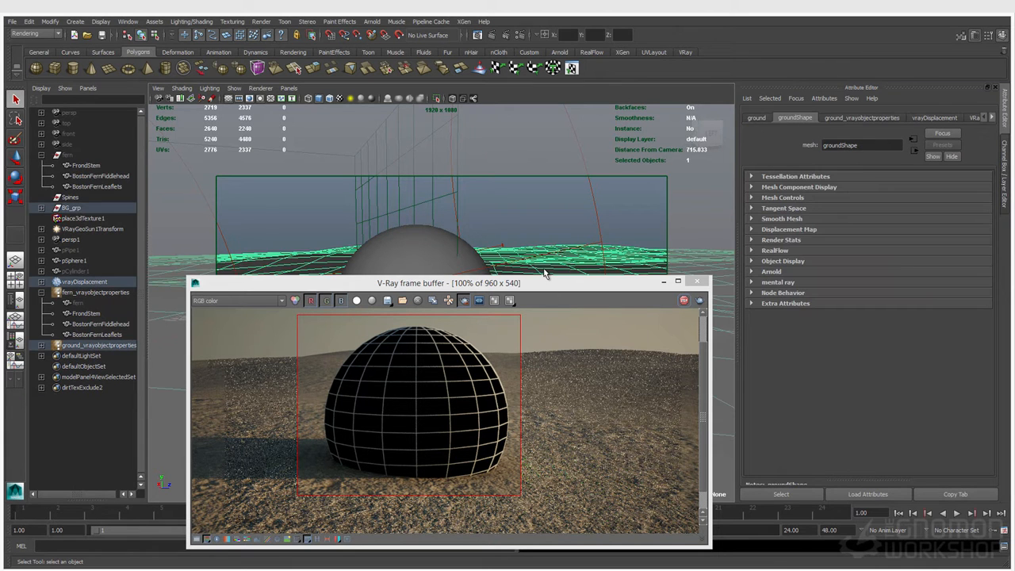
{"action": "left_click_drag", "start_coordinate": [501, 285], "coordinate": [565, 298]}
{"action": "left_click", "coordinate": [579, 272]}
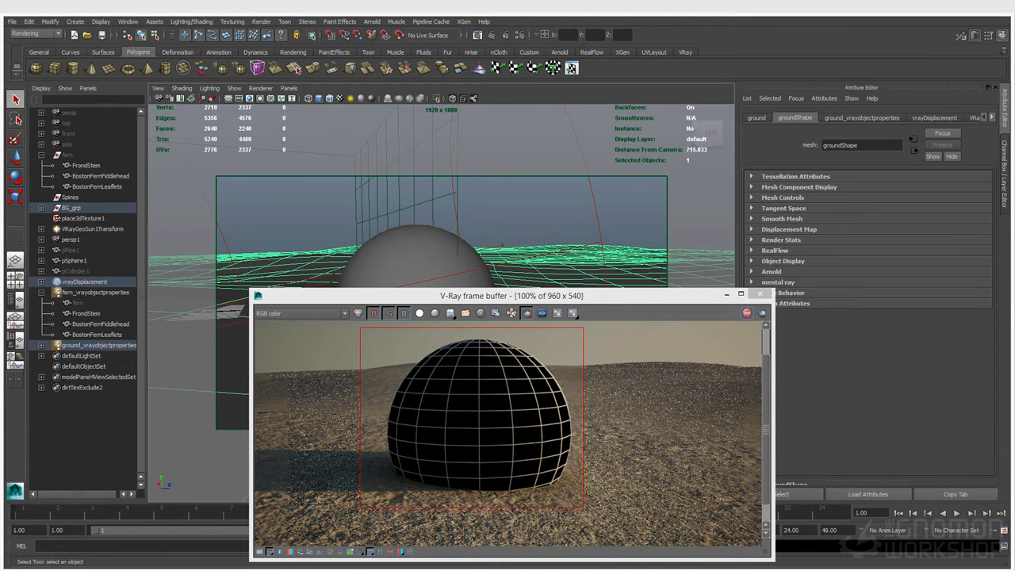
Step: Create a VRayBlendMtl node in the ground's Node Editor network and connect VRayBlendMtl1 as its Base Material
{"action": "left_click_drag", "start_coordinate": [0, 222], "coordinate": [236, 119]}
{"action": "left_click_drag", "start_coordinate": [340, 287], "coordinate": [403, 361]}
{"action": "scroll", "coordinate": [245, 281], "scroll_direction": "up", "scroll_amount": 5}
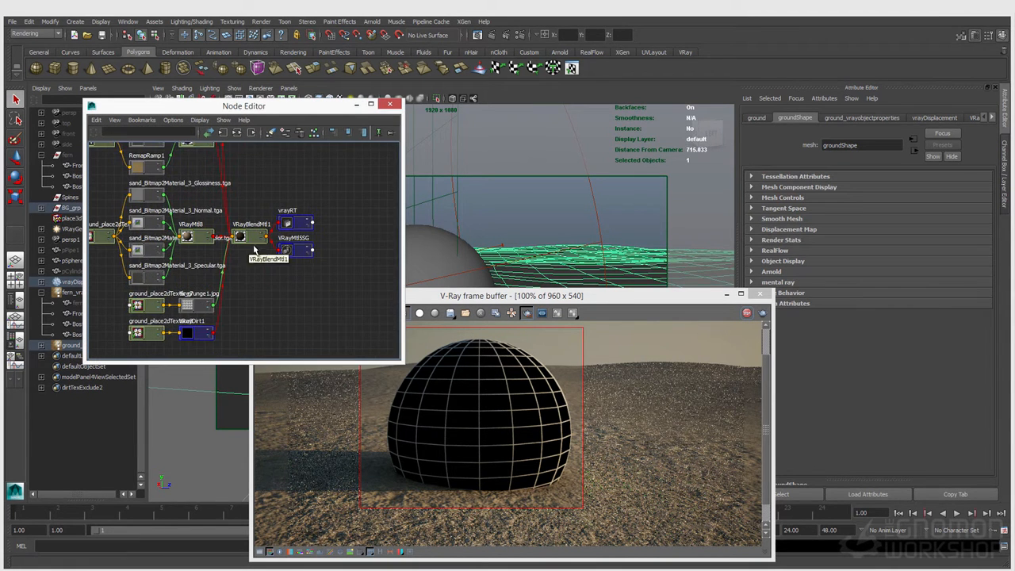
{"action": "key", "text": "Tab"}
{"action": "type", "text": "vraybl"}
{"action": "key", "text": "Return"}
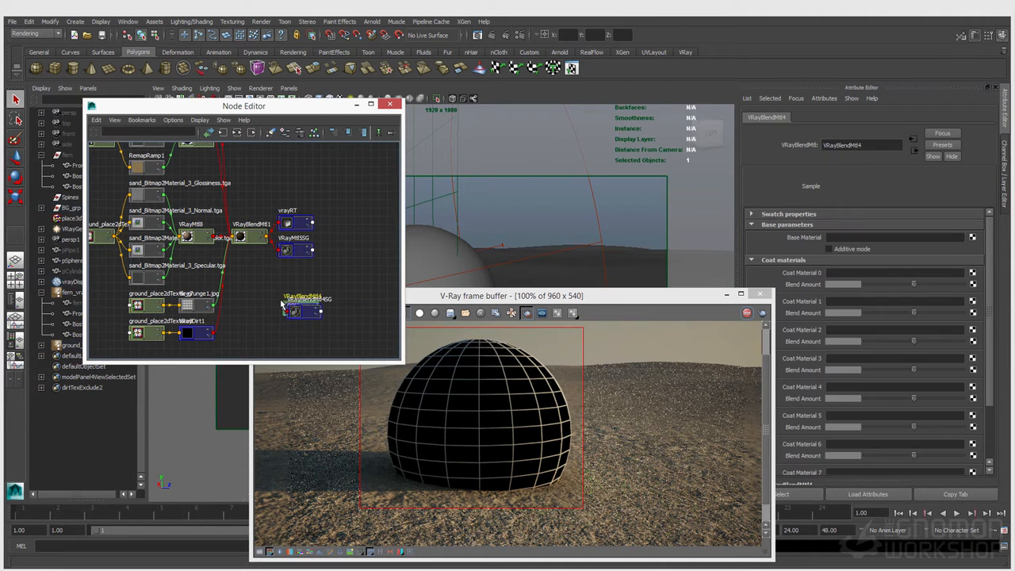
{"action": "left_click_drag", "start_coordinate": [290, 316], "coordinate": [283, 302]}
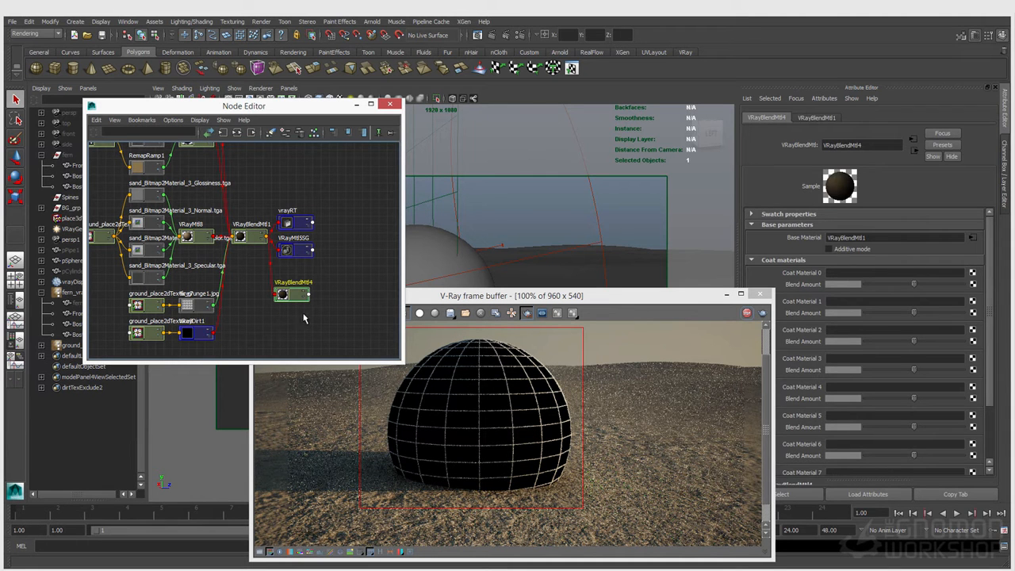
Step: Create a VRayEdges texture node below the new blend material and separate its place2dTexture node from it
{"action": "left_click", "coordinate": [292, 327]}
{"action": "key", "text": "Tab"}
{"action": "type", "text": "vray"}
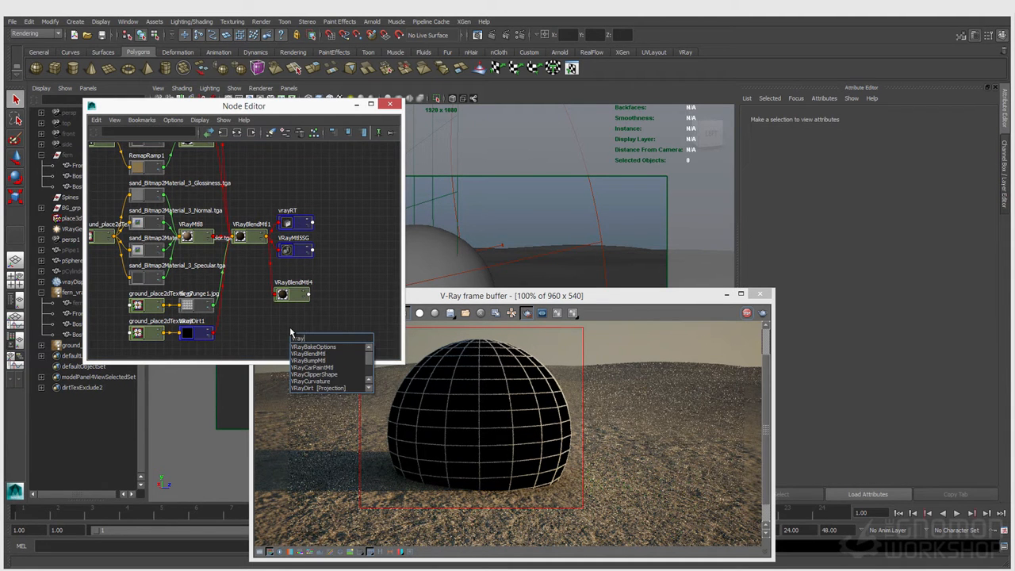
{"action": "type", "text": "Edges"}
{"action": "key", "text": "Return"}
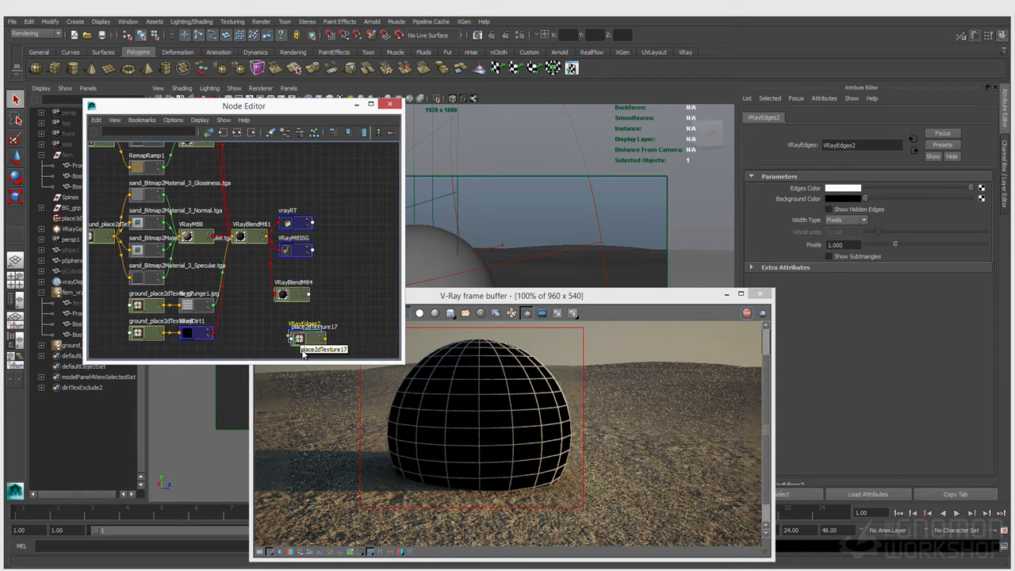
{"action": "left_click_drag", "start_coordinate": [301, 341], "coordinate": [214, 343]}
Step: Create a VRayMtl node beside the edges texture and connect VRayEdges2 to its Diffuse Color
{"action": "left_click", "coordinate": [359, 306]}
{"action": "key", "text": "Tab"}
{"action": "type", "text": "vra"}
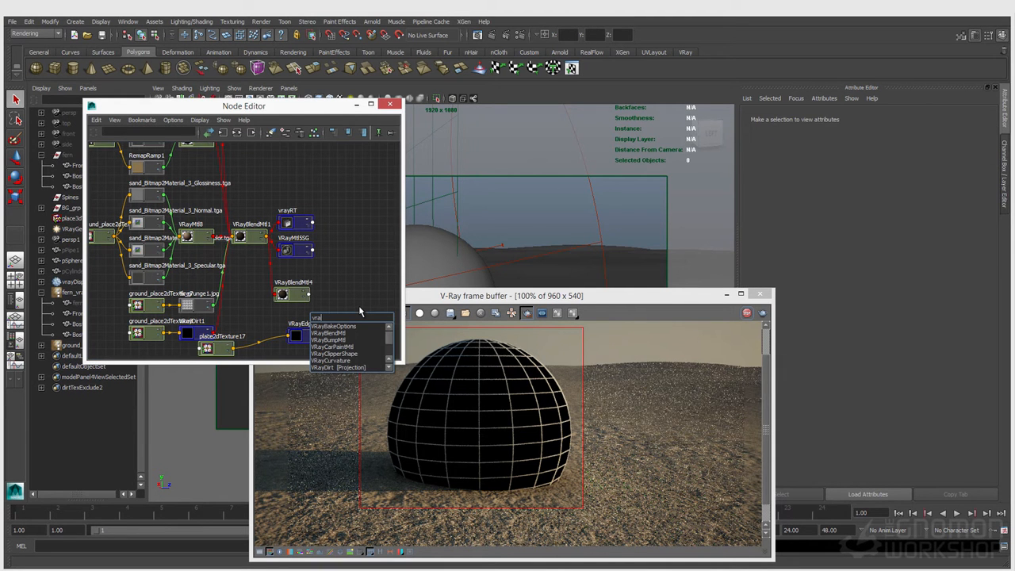
{"action": "type", "text": "yMtl"}
{"action": "key", "text": "Return"}
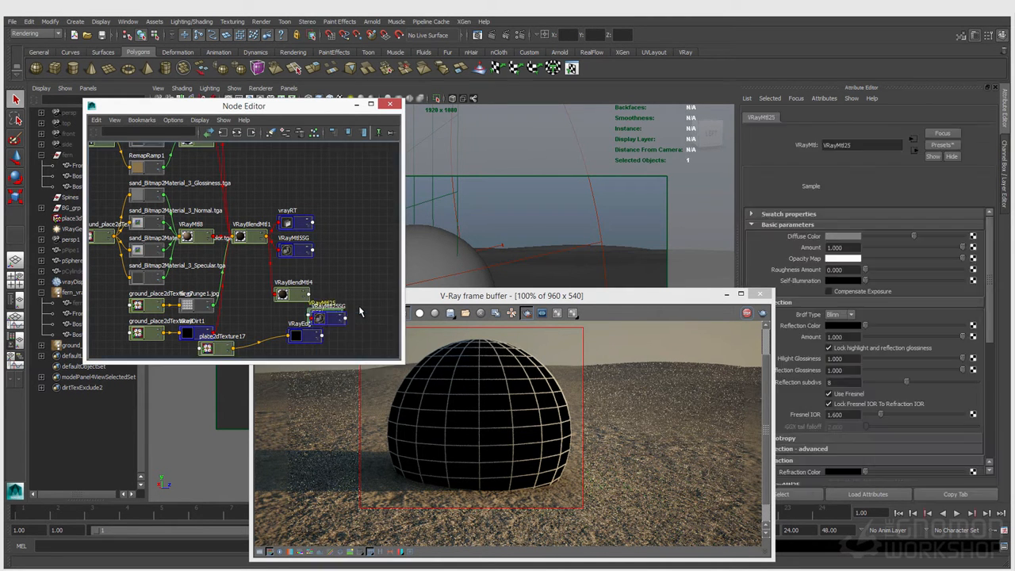
{"action": "left_click_drag", "start_coordinate": [322, 336], "coordinate": [337, 316]}
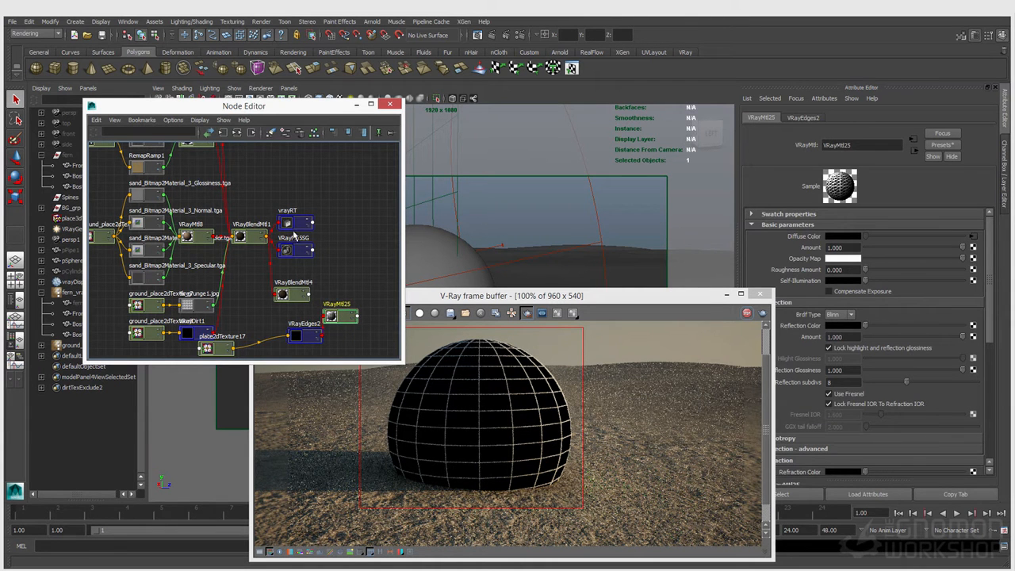
Step: Move the vrayRT and shading group nodes aside and feed them from VRayBlendMtl4 instead of VRayBlendMtl1
{"action": "left_click_drag", "start_coordinate": [297, 223], "coordinate": [339, 215]}
{"action": "left_click_drag", "start_coordinate": [316, 251], "coordinate": [357, 260]}
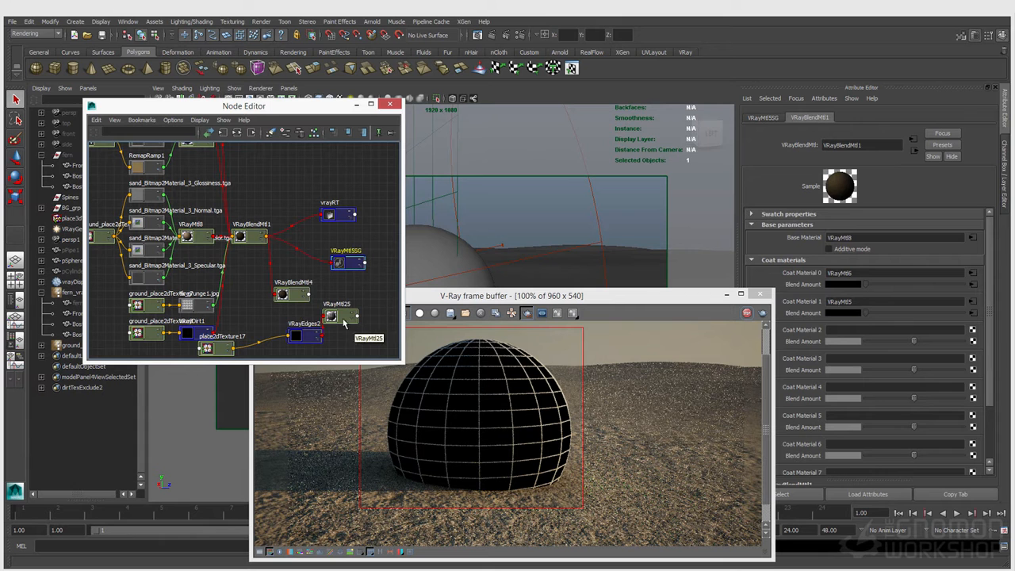
{"action": "middle_click_drag", "start_coordinate": [293, 295], "coordinate": [348, 267]}
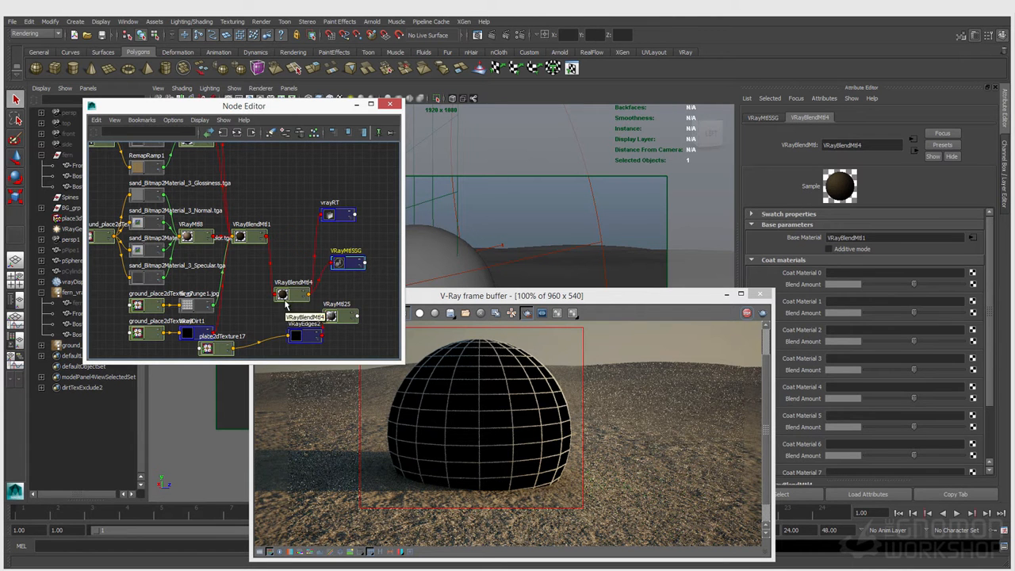
Step: Assign VRayMtl25 as Coat Material 0 of VRayBlendMtl4, enable Additive mode, and reposition the frame buffer to view the render
{"action": "left_click", "coordinate": [283, 300]}
{"action": "middle_click_drag", "start_coordinate": [339, 322], "coordinate": [794, 273]}
{"action": "left_click", "coordinate": [848, 246]}
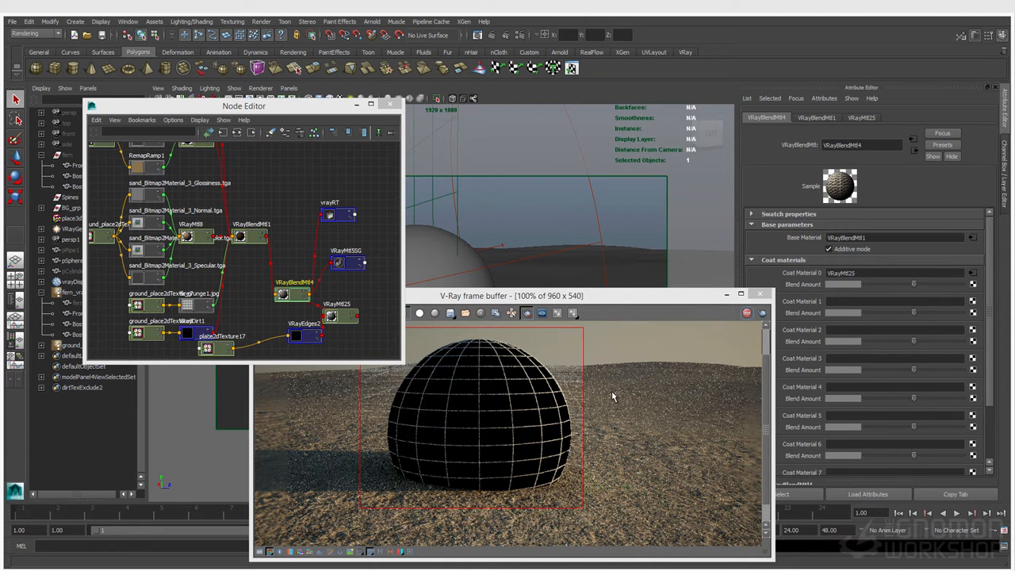
{"action": "left_click_drag", "start_coordinate": [596, 300], "coordinate": [585, 284]}
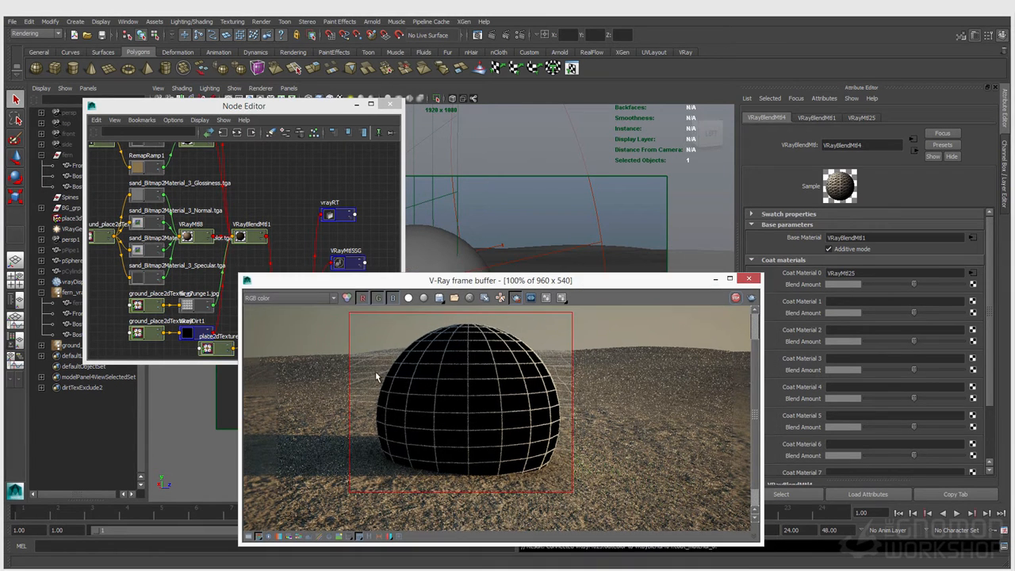
{"action": "left_click_drag", "start_coordinate": [343, 280], "coordinate": [334, 253]}
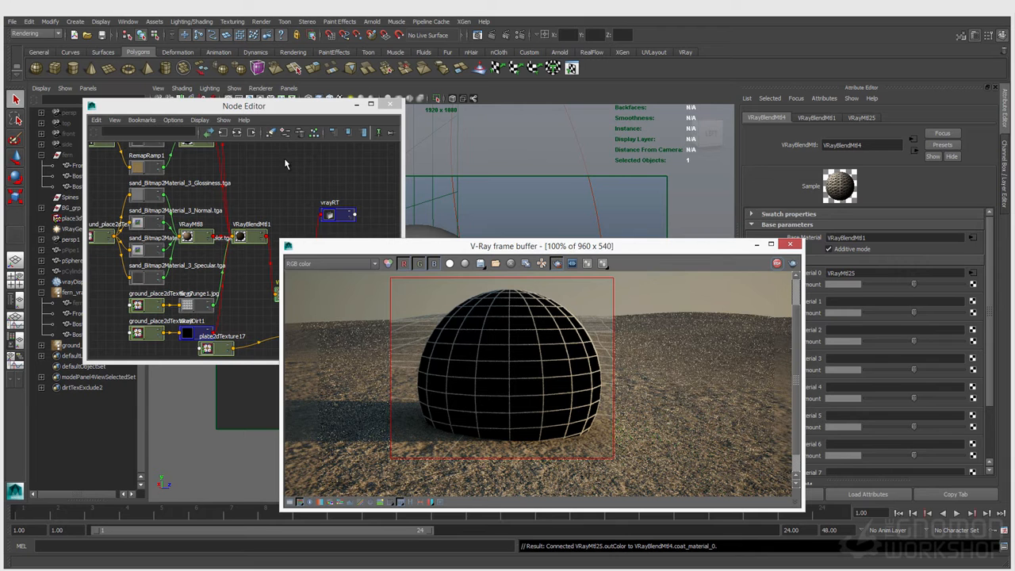
Step: Add an Extra Tex render element in the render settings, then close them and return to the Node Editor
{"action": "left_click", "coordinate": [522, 34]}
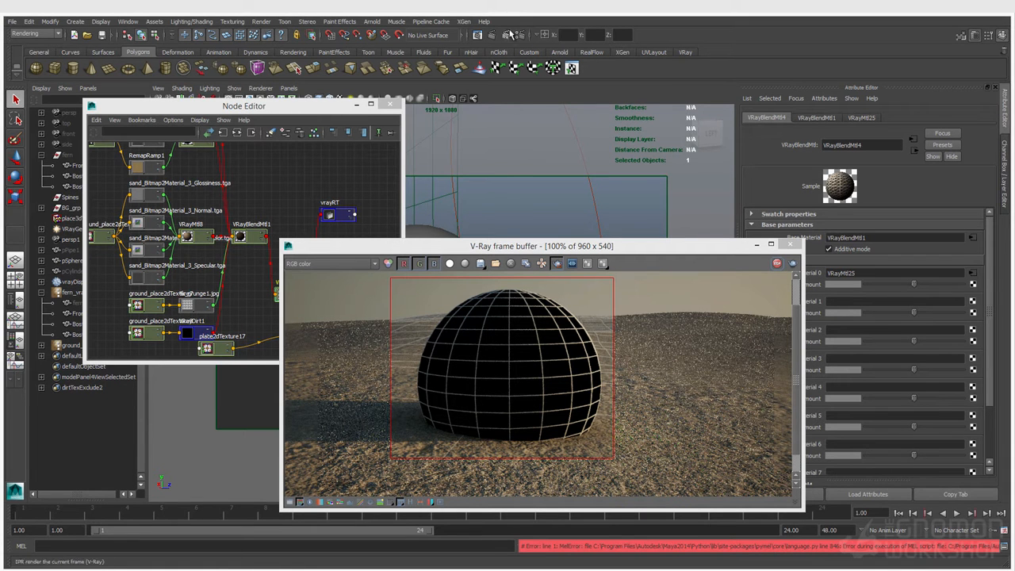
{"action": "left_click", "coordinate": [138, 193]}
{"action": "left_click_drag", "start_coordinate": [131, 137], "coordinate": [230, 148]}
{"action": "double_click", "coordinate": [111, 281]}
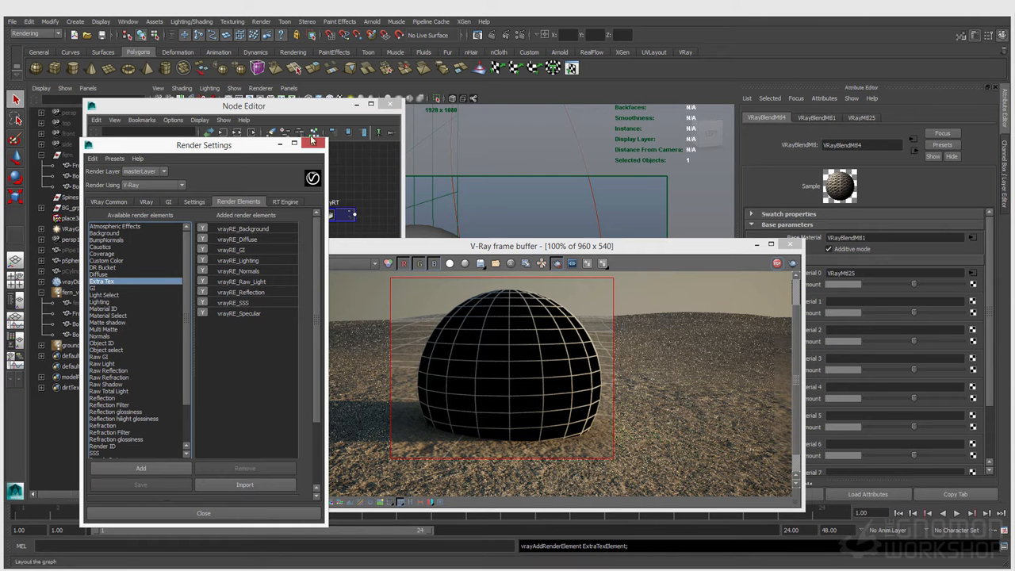
{"action": "left_click", "coordinate": [313, 144]}
{"action": "left_click", "coordinate": [231, 283]}
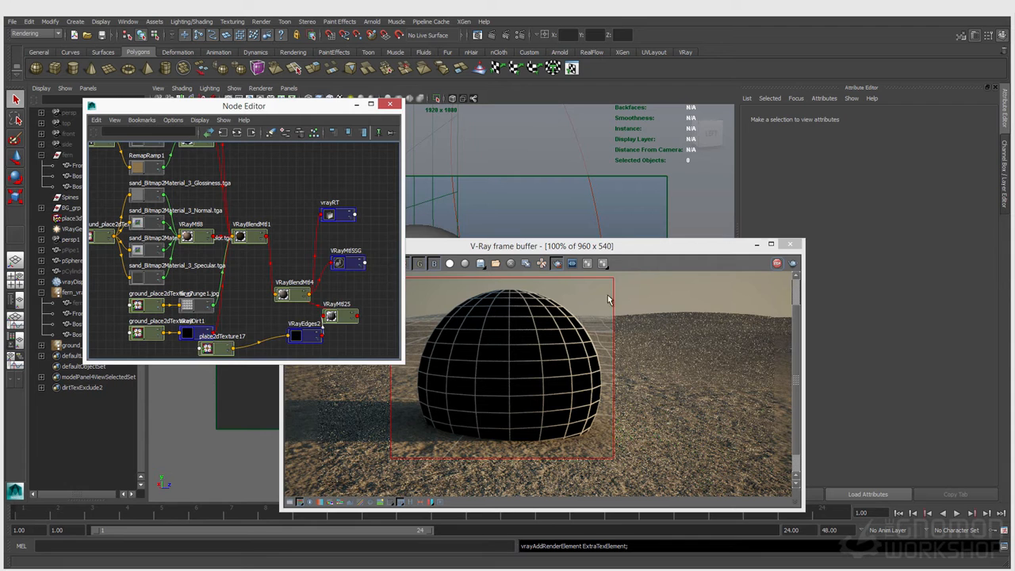
Step: Limit the render region to the ground's horizon beside the sphere and set VRayEdges2's Width Type to World units
{"action": "left_click_drag", "start_coordinate": [616, 296], "coordinate": [769, 359]}
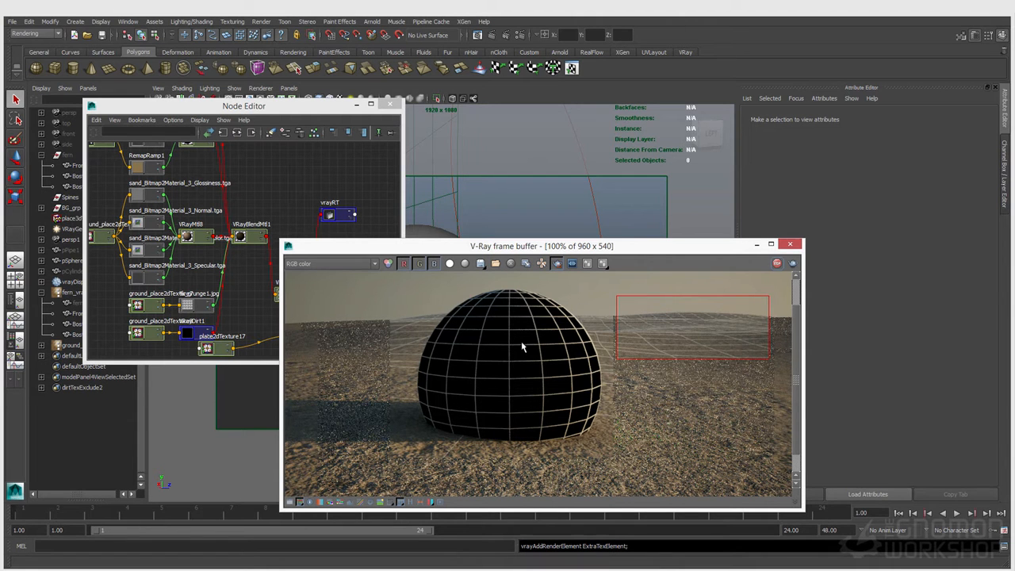
{"action": "left_click", "coordinate": [236, 283]}
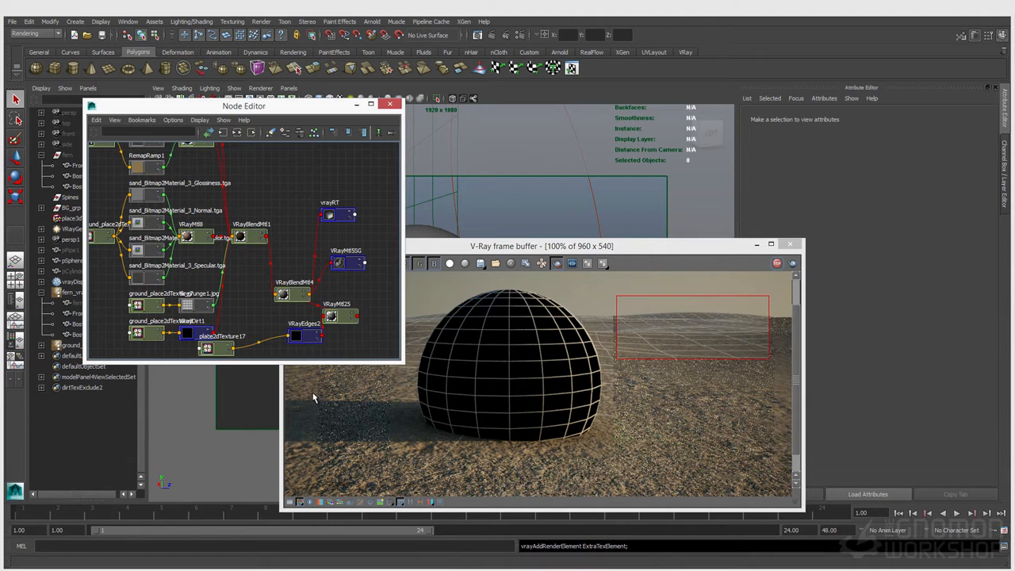
{"action": "left_click", "coordinate": [308, 336]}
{"action": "left_click_drag", "start_coordinate": [548, 246], "coordinate": [460, 254]}
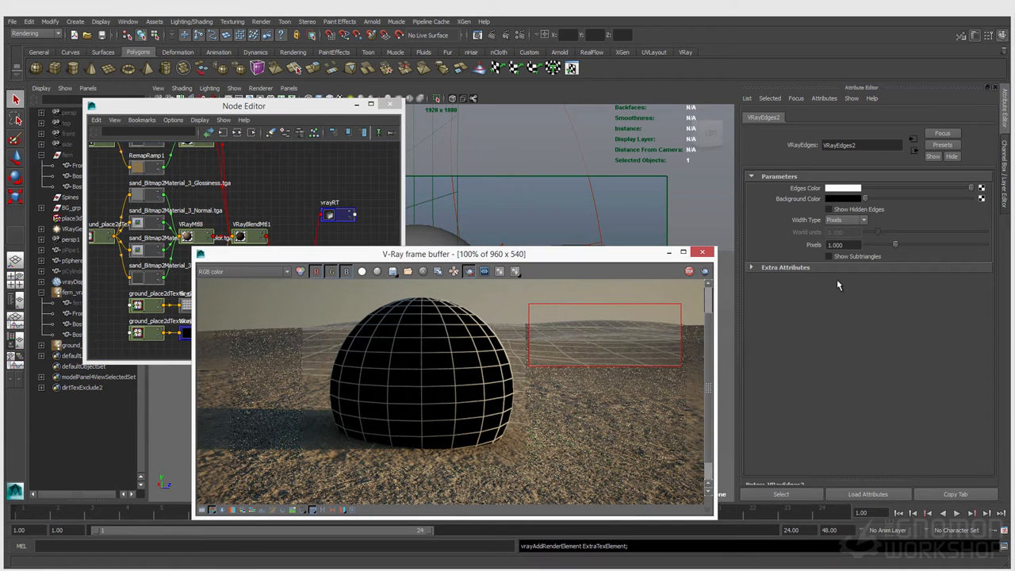
{"action": "left_click", "coordinate": [846, 220]}
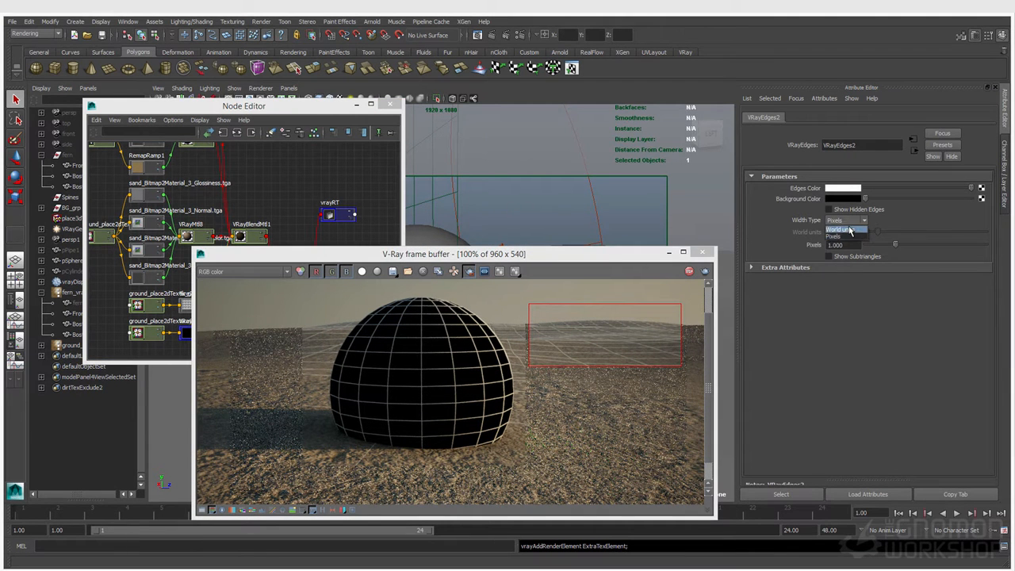
{"action": "left_click", "coordinate": [851, 230]}
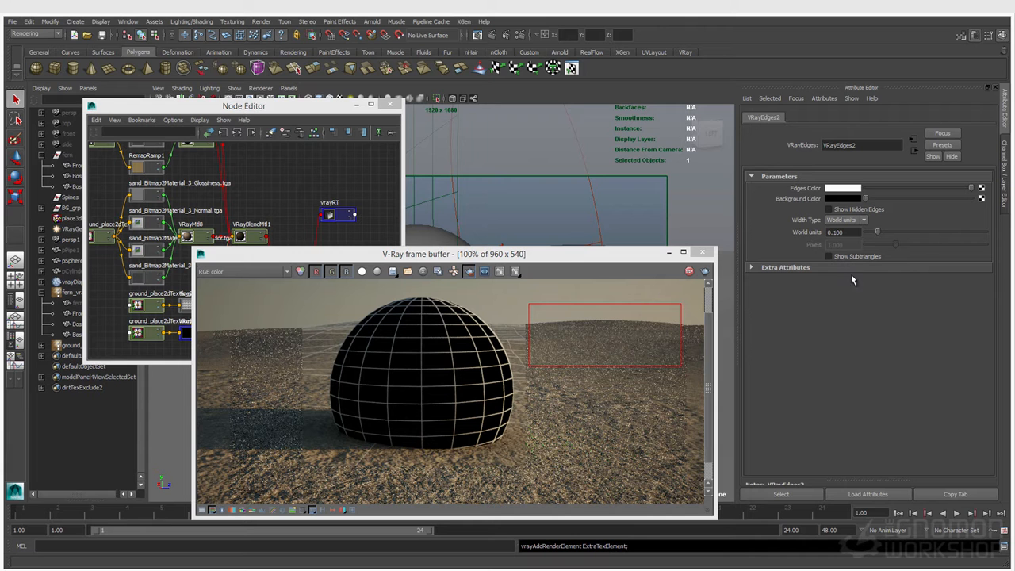
Step: Set the edge width of VRayEdges2 to 1.000 world units and enlarge the render region over the ground beside the sphere
{"action": "left_click", "coordinate": [852, 232]}
{"action": "type", "text": "2"}
{"action": "left_click", "coordinate": [849, 232]}
{"action": "type", "text": "1"}
{"action": "key", "text": "Return"}
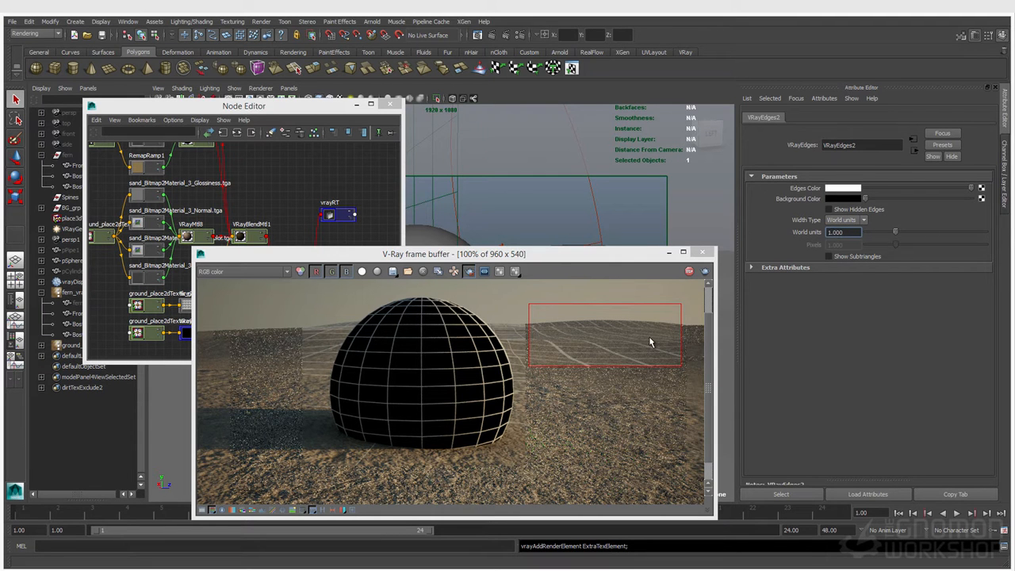
{"action": "left_click_drag", "start_coordinate": [503, 341], "coordinate": [674, 503]}
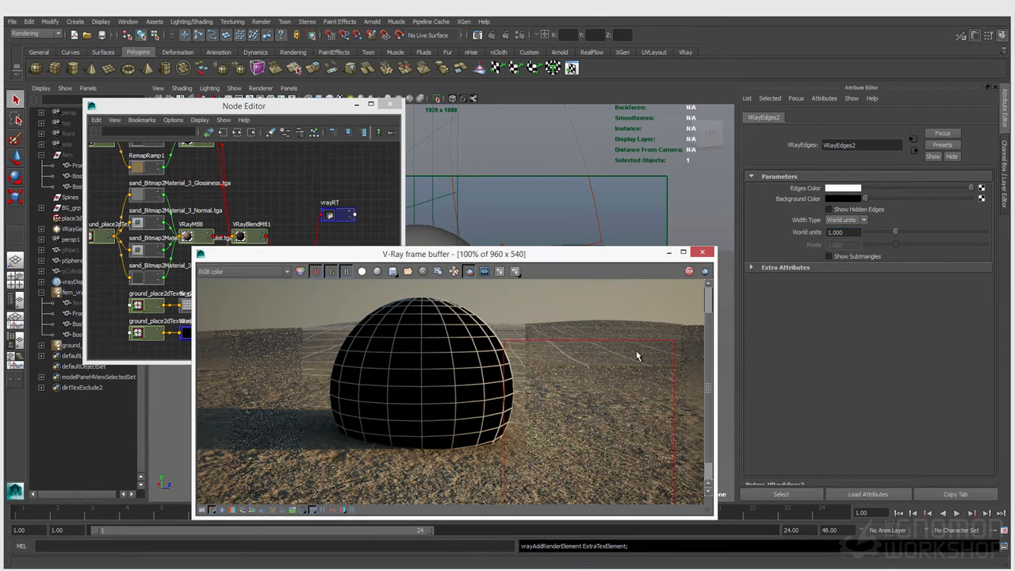
{"action": "left_click_drag", "start_coordinate": [701, 307], "coordinate": [458, 504]}
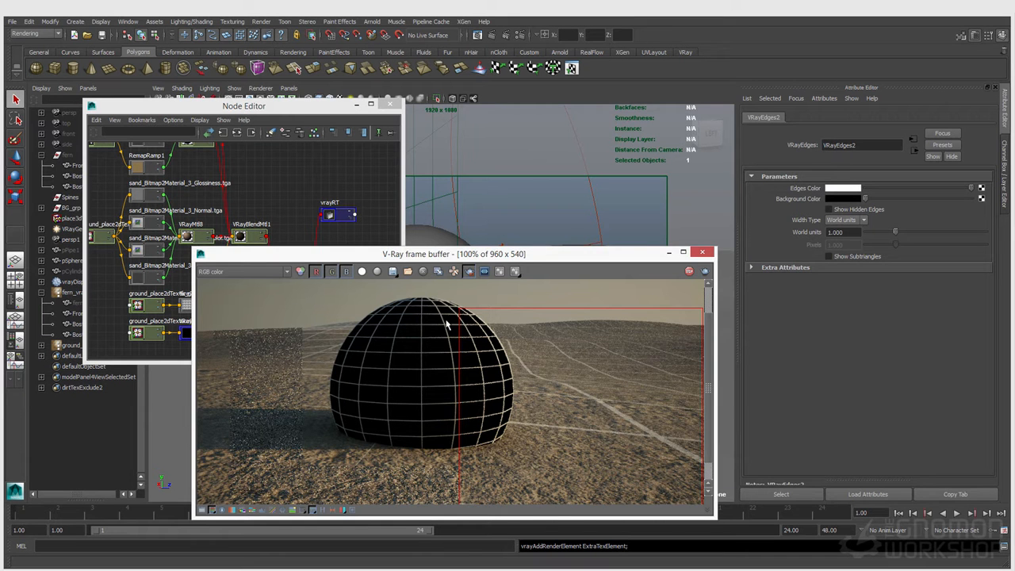
Step: Rearrange VRayEdges2, its place2dTexture17 and VRayMtl25 neatly beneath VRayBlendMtl4 in the Node Editor, then open the render settings
{"action": "left_click_drag", "start_coordinate": [324, 256], "coordinate": [444, 238]}
{"action": "left_click", "coordinate": [247, 316]}
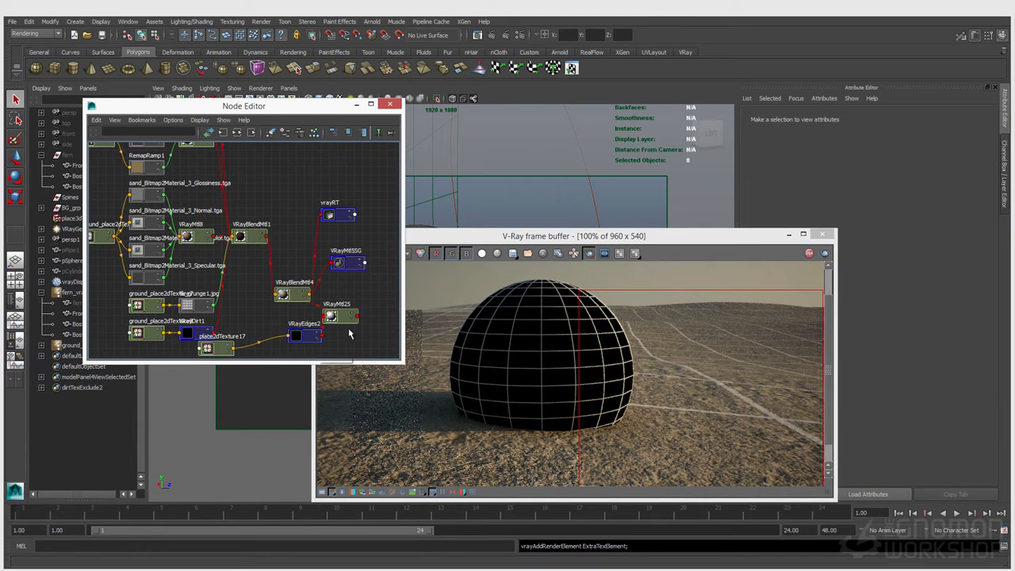
{"action": "left_click_drag", "start_coordinate": [300, 338], "coordinate": [285, 352]}
{"action": "left_click_drag", "start_coordinate": [208, 347], "coordinate": [221, 348]}
{"action": "left_click_drag", "start_coordinate": [334, 321], "coordinate": [275, 323]}
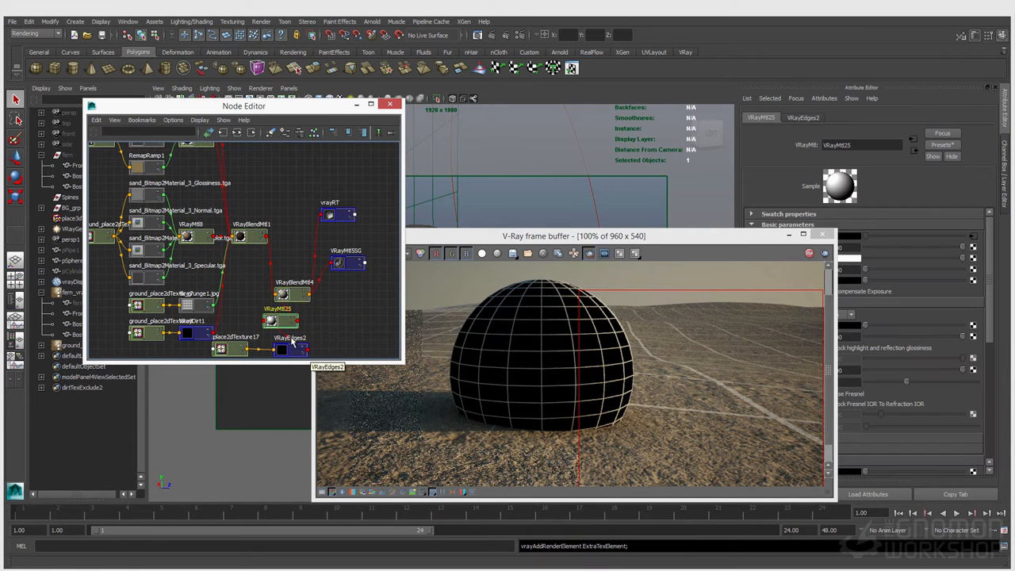
{"action": "left_click", "coordinate": [522, 36]}
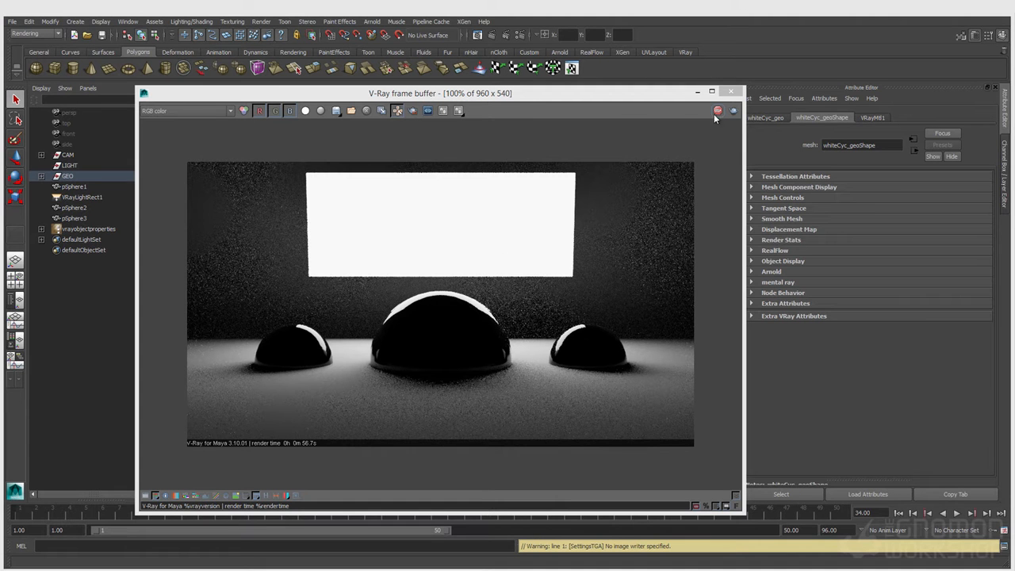
Step: Select the VRayLightRect1 light to show its attributes, and turn off the frame buffer's render stamp
{"action": "left_click", "coordinate": [873, 118]}
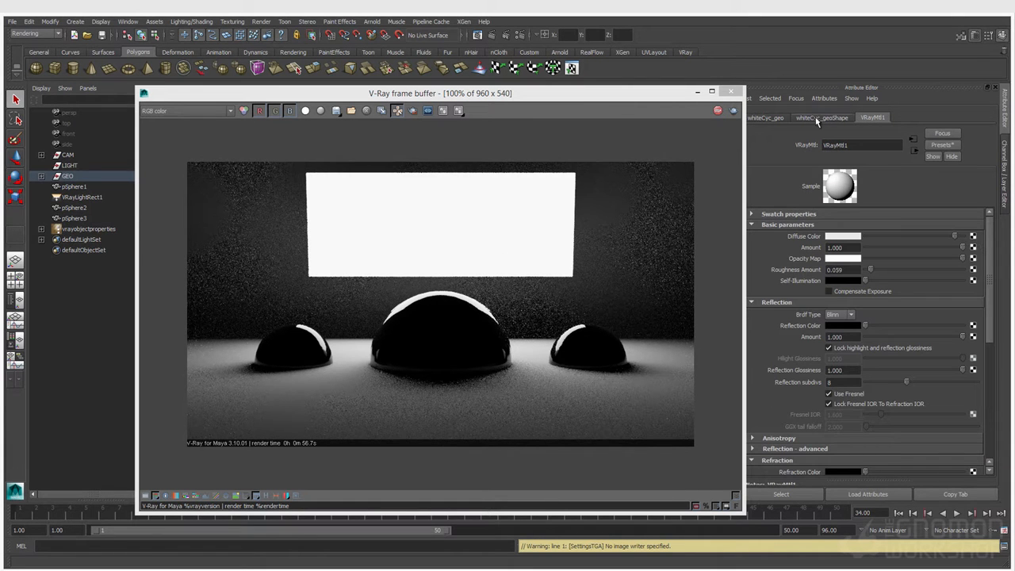
{"action": "left_click", "coordinate": [83, 196]}
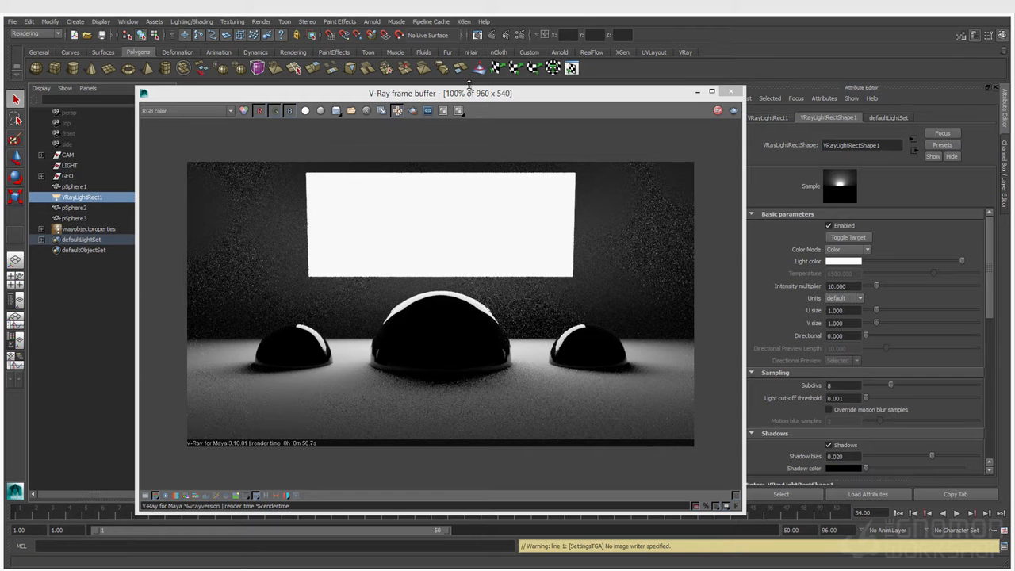
{"action": "left_click_drag", "start_coordinate": [469, 87], "coordinate": [472, 133]}
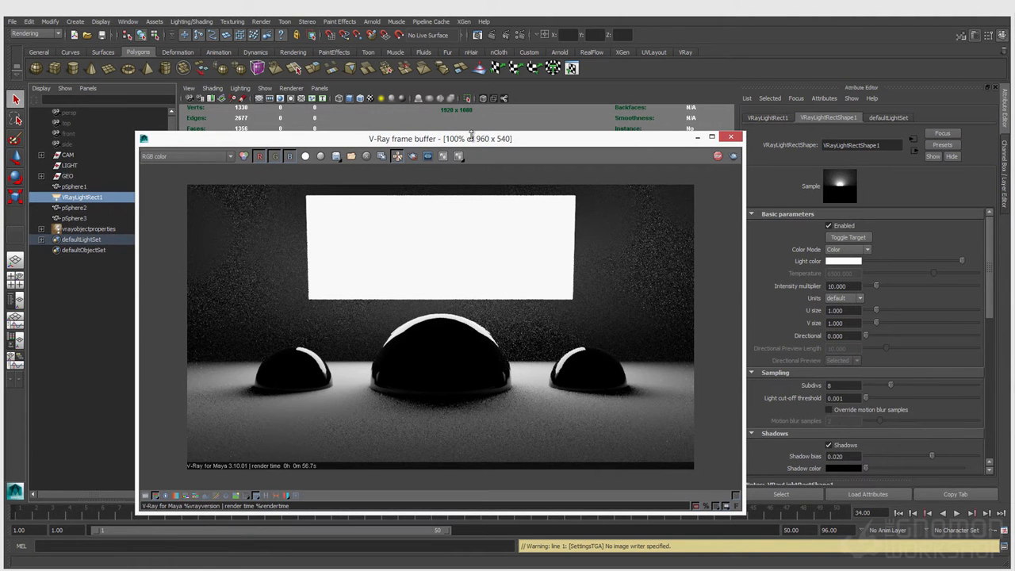
{"action": "left_click", "coordinate": [696, 505]}
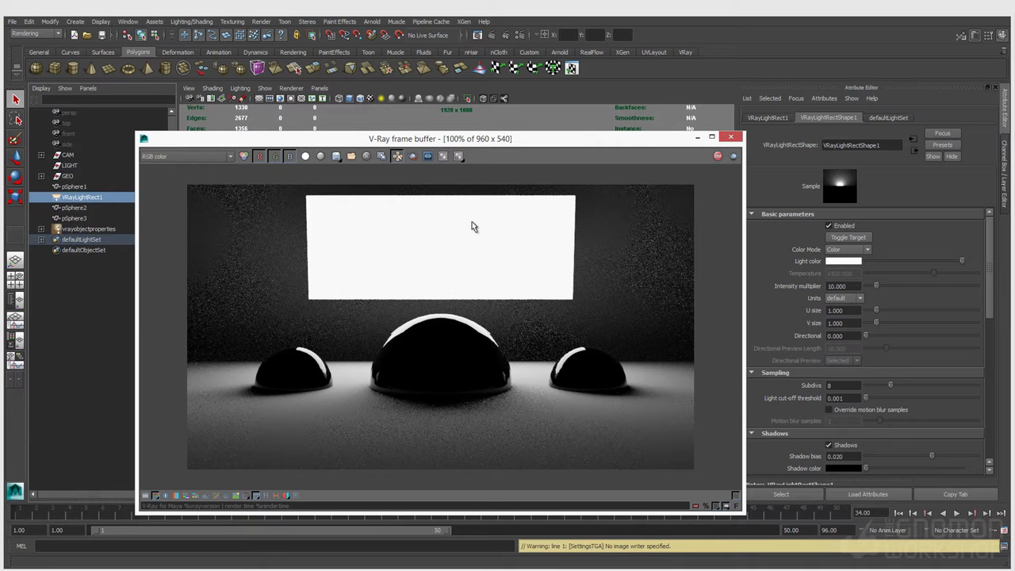
{"action": "left_click_drag", "start_coordinate": [580, 140], "coordinate": [556, 134]}
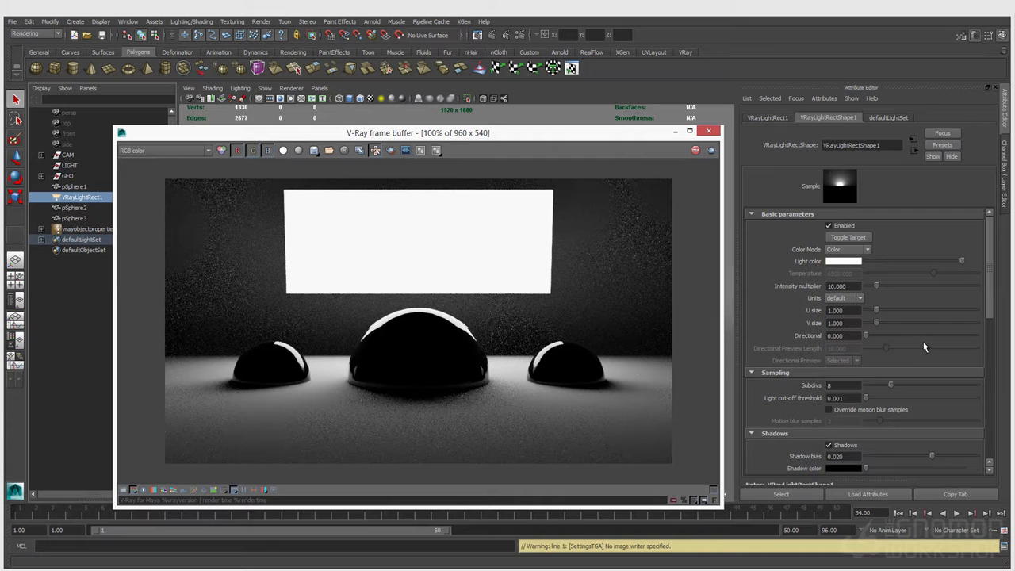
Step: Enable Use Rect Tex on VRayLightRect1 and assign a new VRay Softbox texture to its Rect Tex
{"action": "scroll", "coordinate": [925, 346], "scroll_direction": "down", "scroll_amount": 5}
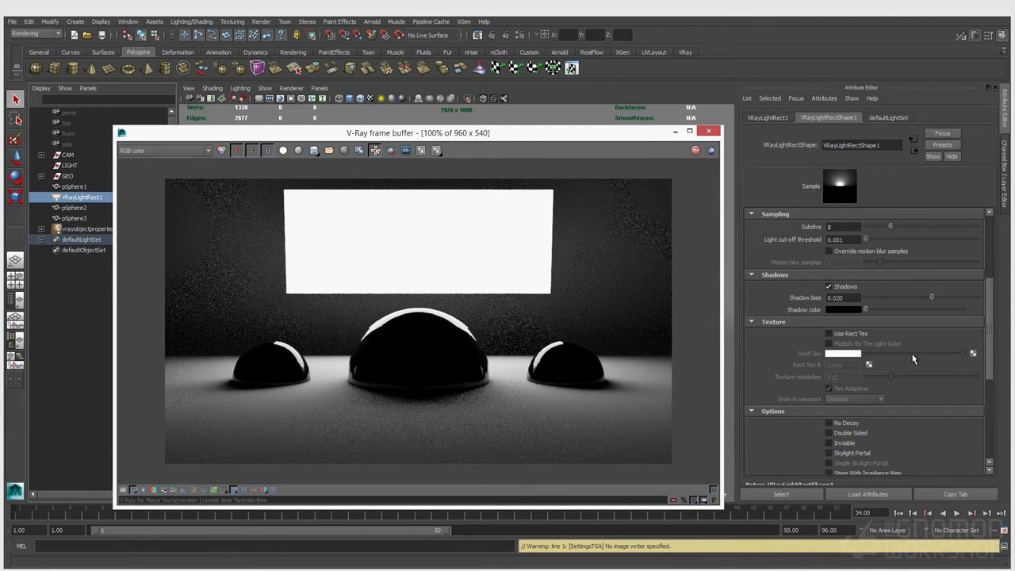
{"action": "left_click", "coordinate": [849, 335]}
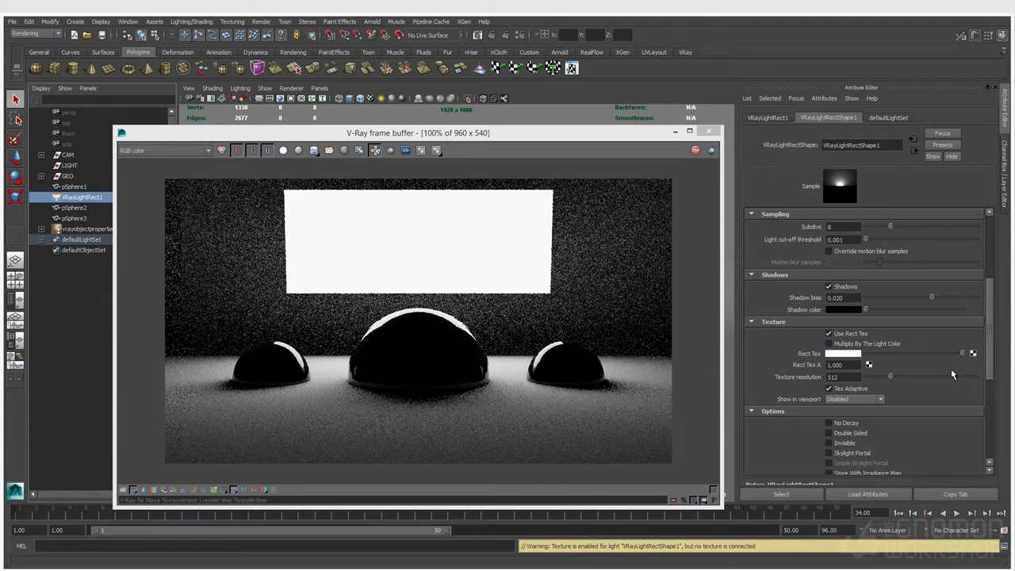
{"action": "left_click", "coordinate": [974, 353]}
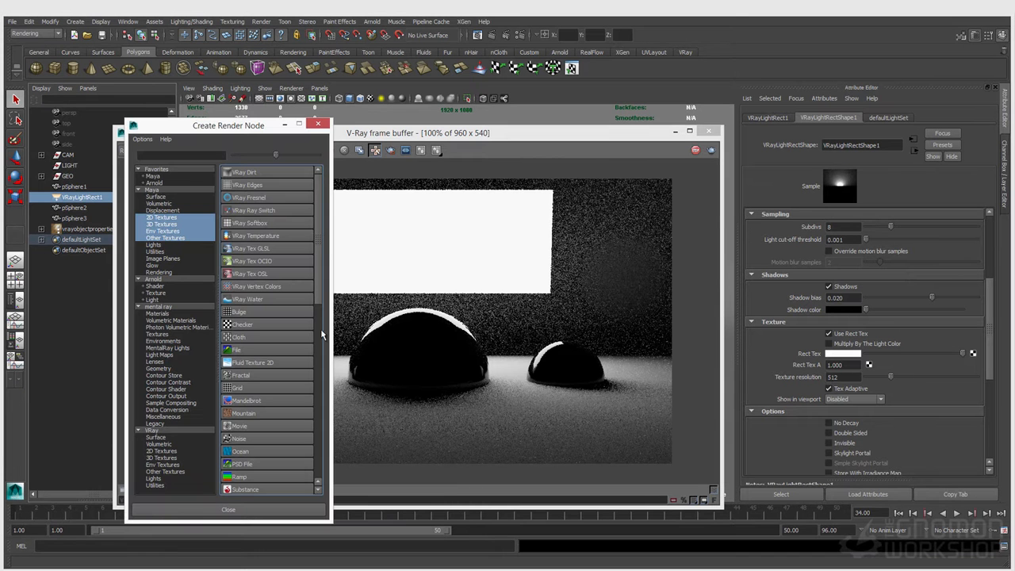
{"action": "left_click", "coordinate": [270, 224]}
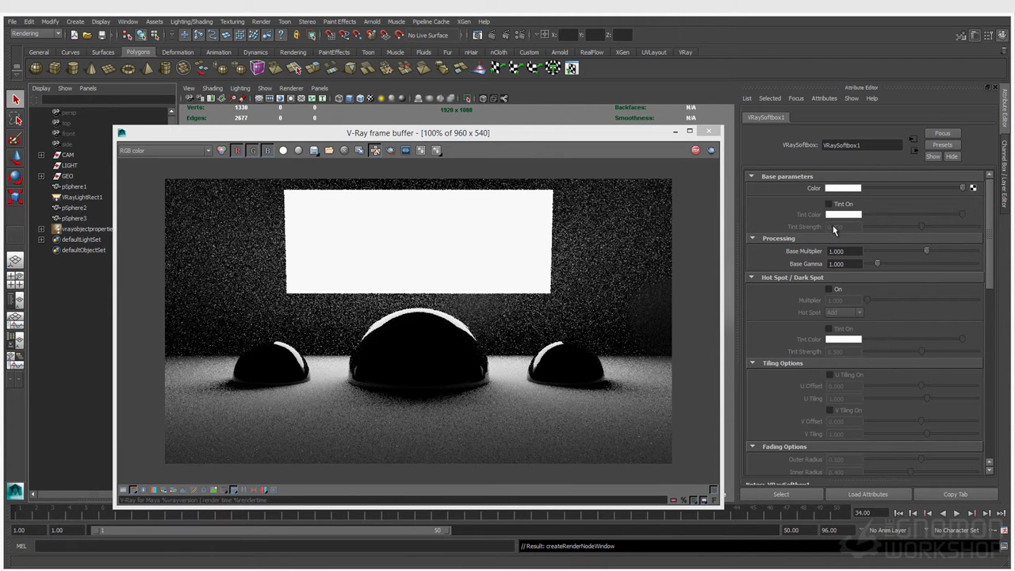
Step: Darken the softbox's base color to gray and set the rectangle light's intensity multiplier to 1
{"action": "left_click_drag", "start_coordinate": [951, 190], "coordinate": [900, 191]}
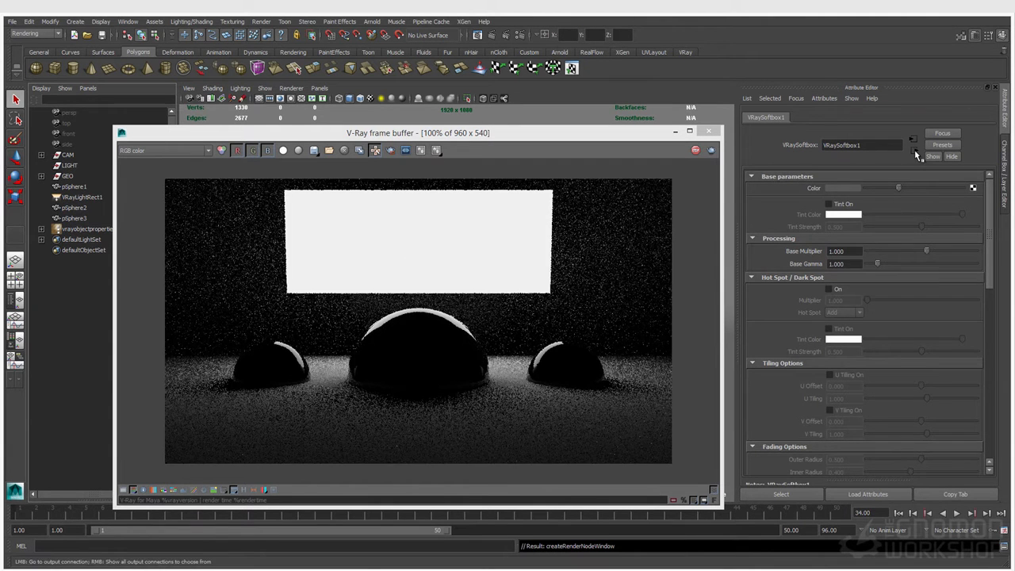
{"action": "left_click", "coordinate": [914, 149]}
{"action": "scroll", "coordinate": [850, 238], "scroll_direction": "up", "scroll_amount": 5}
{"action": "double_click", "coordinate": [842, 287]}
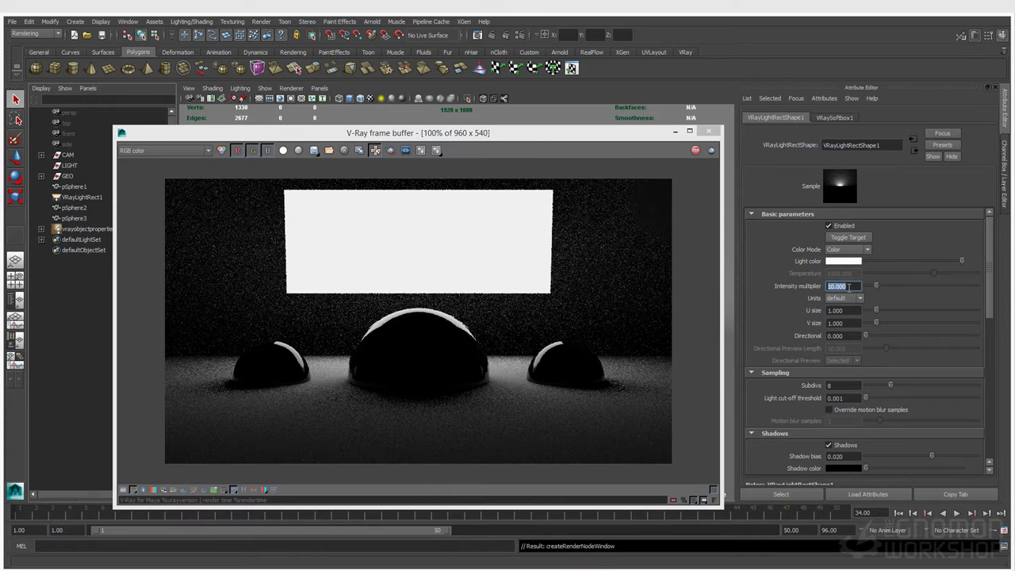
{"action": "type", "text": "1"}
{"action": "key", "text": "Return"}
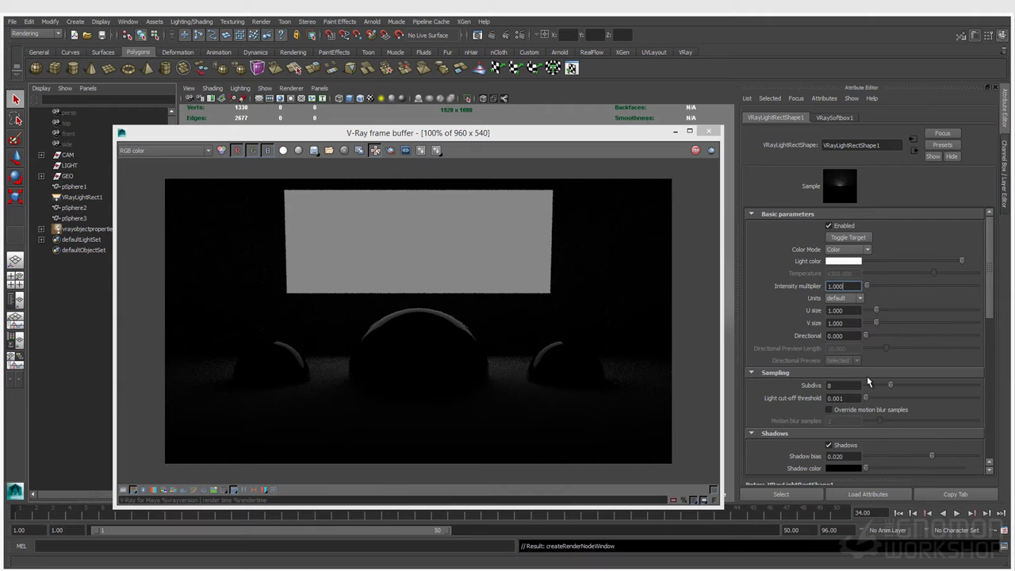
Step: Reopen VRaySoftbox1 from the light's texture, enable its Hot Spot / Dark Spot, and set the base color to black
{"action": "scroll", "coordinate": [892, 422], "scroll_direction": "down", "scroll_amount": 3}
{"action": "left_click", "coordinate": [970, 418]}
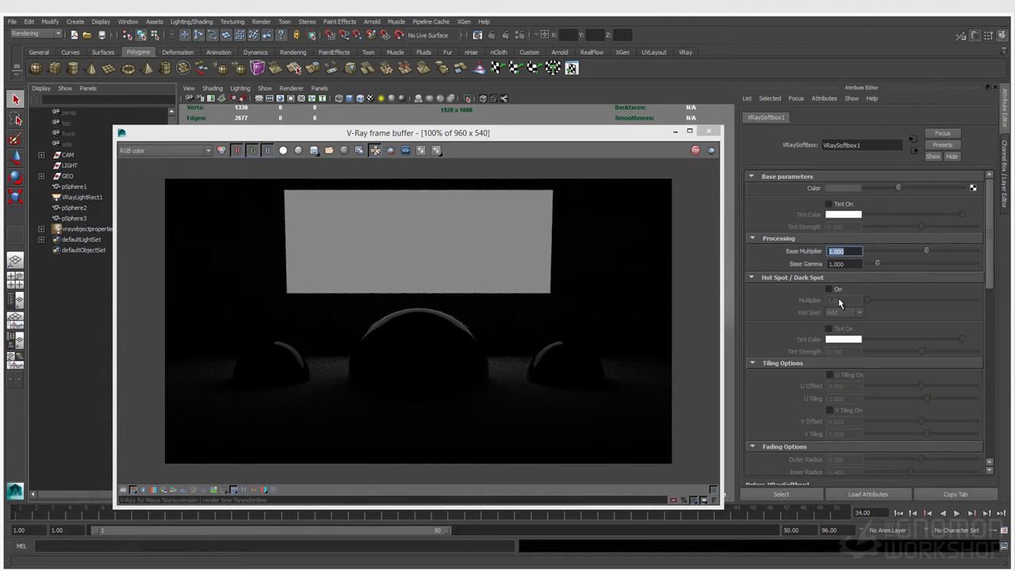
{"action": "left_click", "coordinate": [836, 291]}
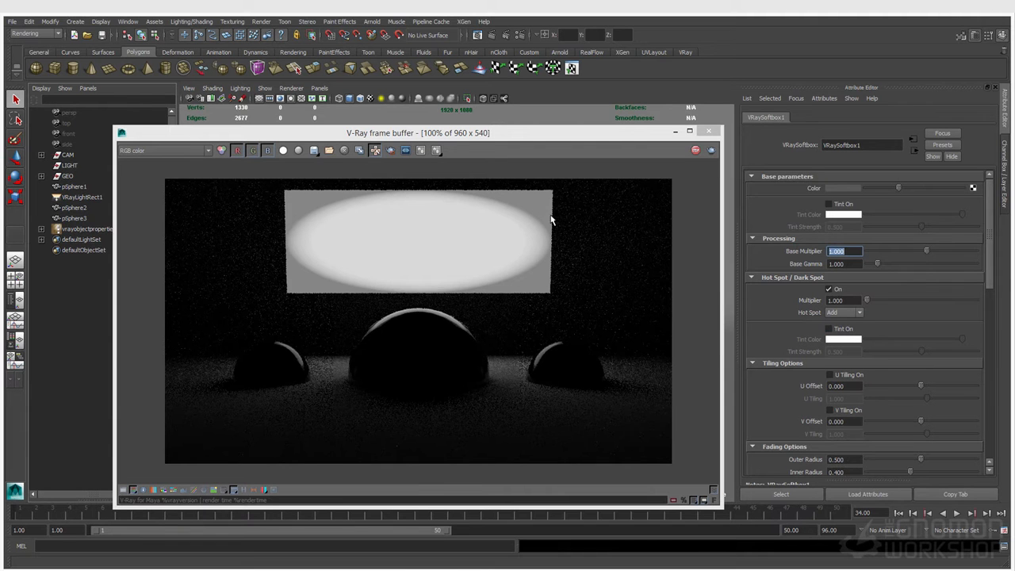
{"action": "left_click_drag", "start_coordinate": [899, 188], "coordinate": [815, 194]}
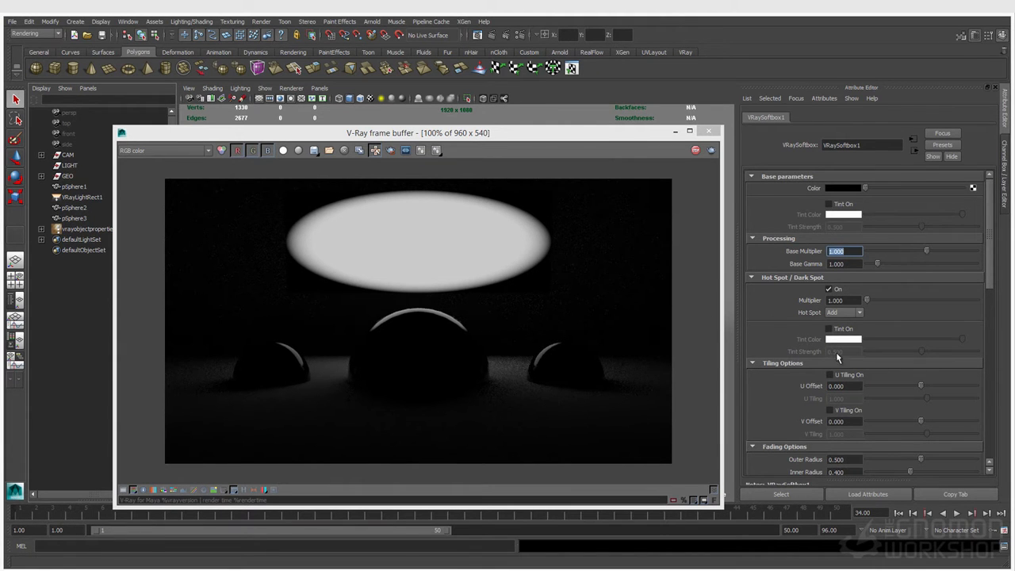
Step: Turn on the softbox's Frame and build a frame gradient ending in a white key at position 1.000
{"action": "scroll", "coordinate": [836, 340], "scroll_direction": "down", "scroll_amount": 2}
{"action": "scroll", "coordinate": [838, 392], "scroll_direction": "down", "scroll_amount": 2}
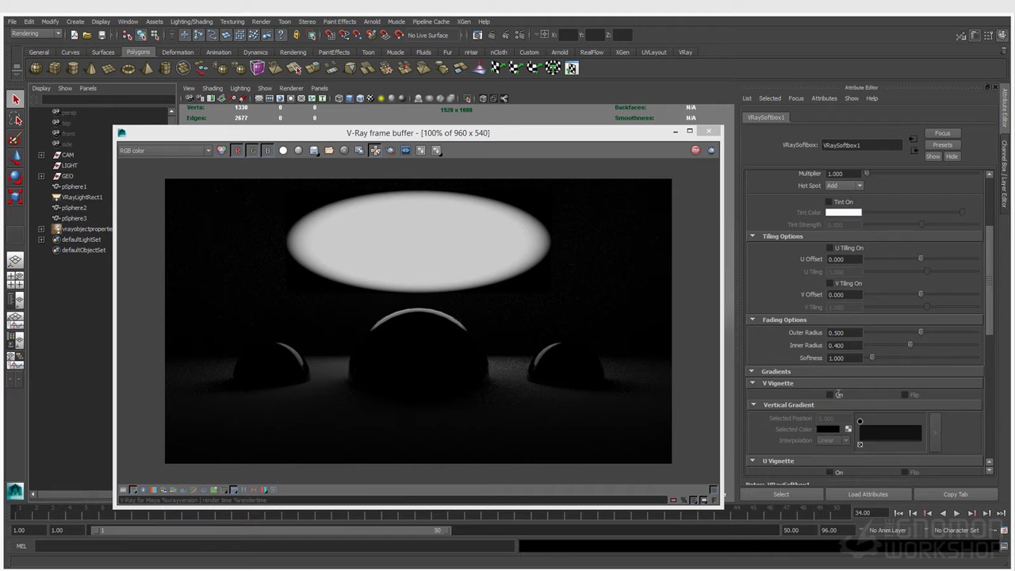
{"action": "scroll", "coordinate": [839, 394], "scroll_direction": "down", "scroll_amount": 1}
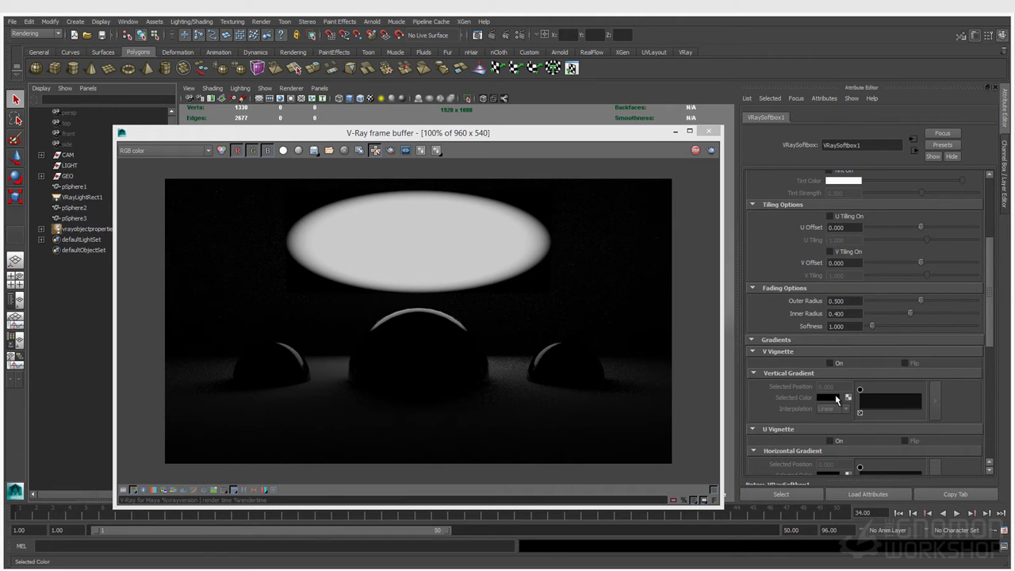
{"action": "scroll", "coordinate": [836, 398], "scroll_direction": "down", "scroll_amount": 5}
{"action": "scroll", "coordinate": [835, 395], "scroll_direction": "down", "scroll_amount": 2}
{"action": "left_click", "coordinate": [830, 375]}
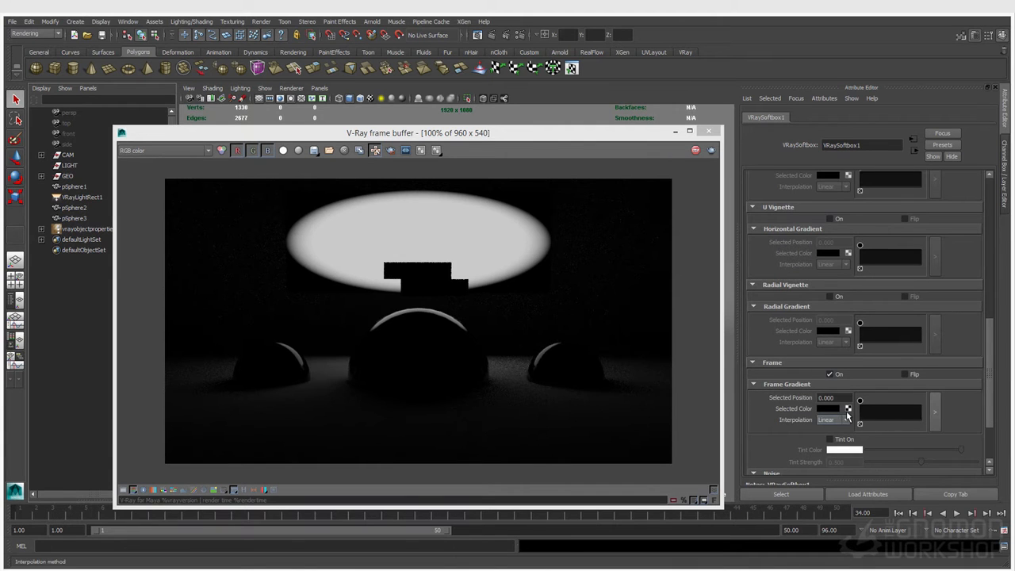
{"action": "left_click_drag", "start_coordinate": [895, 409], "coordinate": [924, 410]}
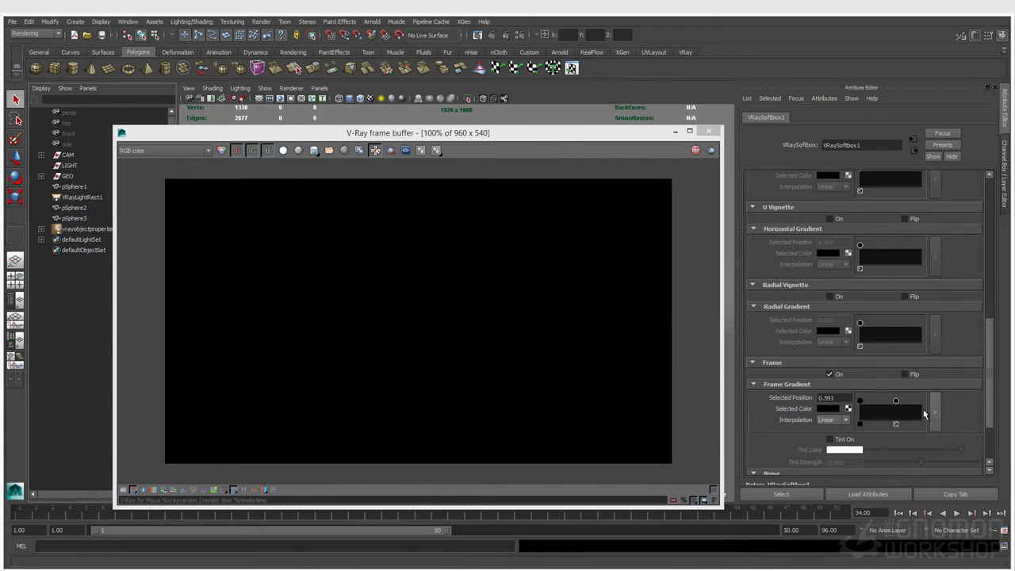
{"action": "left_click", "coordinate": [827, 409]}
{"action": "left_click", "coordinate": [791, 408]}
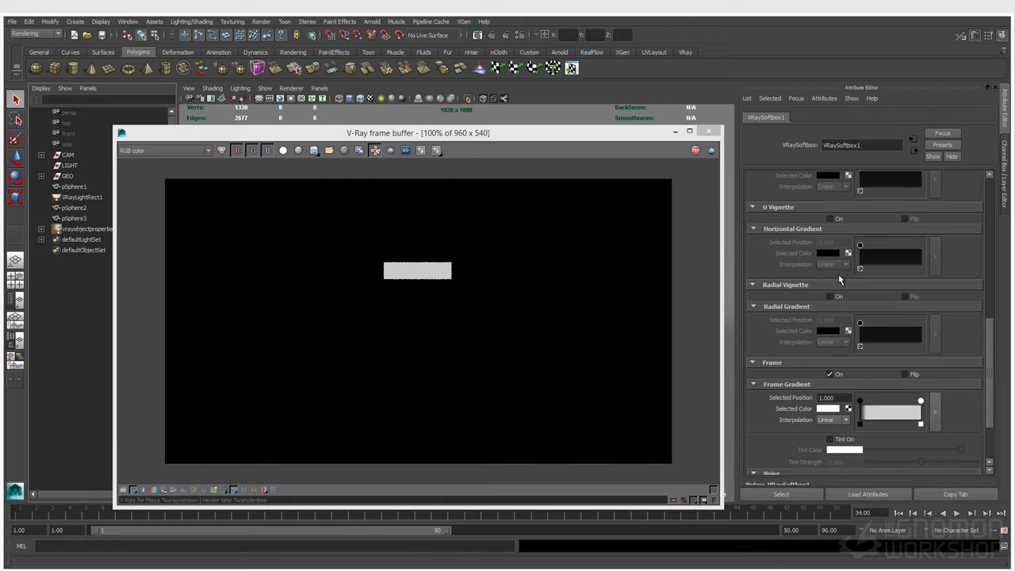
Step: Rework the frame gradient to run from white at its start to black at about 0.739
{"action": "left_click", "coordinate": [866, 408]}
{"action": "left_click_drag", "start_coordinate": [866, 407], "coordinate": [874, 408]}
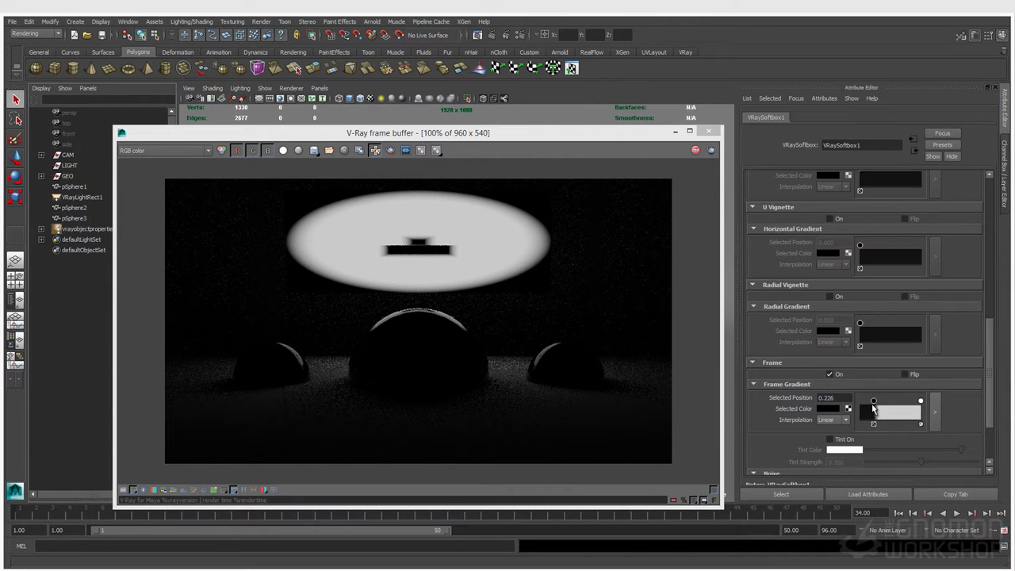
{"action": "mouse_move", "coordinate": [921, 401]}
{"action": "left_mouse_down"}
{"action": "mouse_move", "coordinate": [863, 401]}
{"action": "mouse_move", "coordinate": [928, 410]}
{"action": "left_mouse_up"}
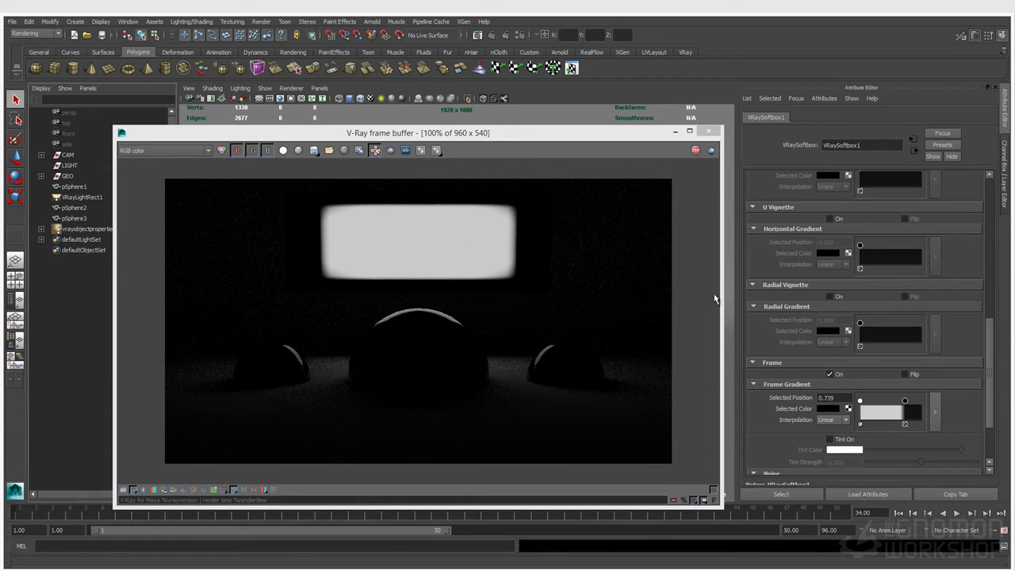
Step: Turn off the softbox's Frame and enlarge the render region to surround the whole rectangle light
{"action": "left_click", "coordinate": [831, 375]}
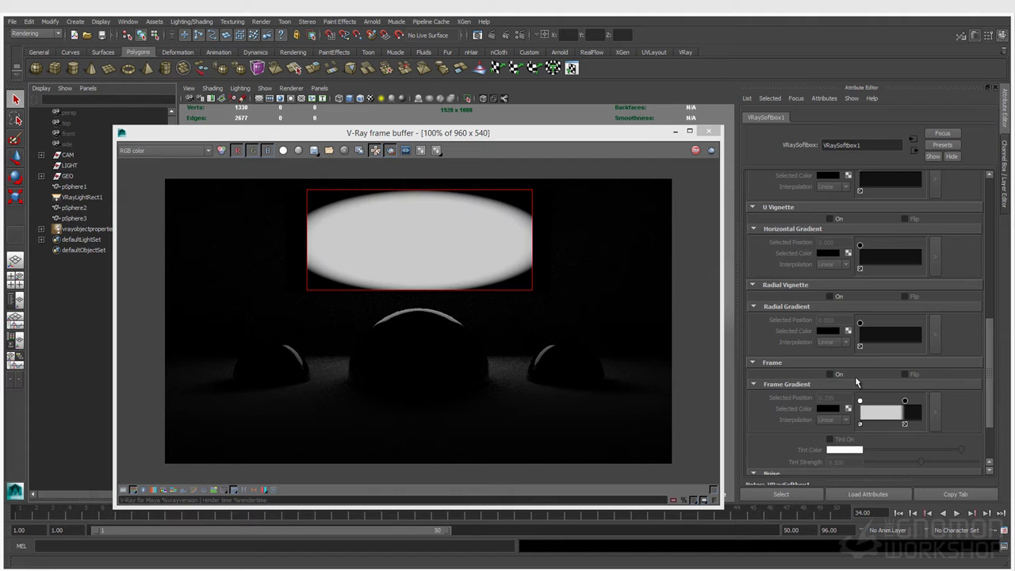
{"action": "left_click_drag", "start_coordinate": [578, 184], "coordinate": [248, 302]}
Step: Turn on the Radial Vignette and make its gradient fade from white at 0.000 to black at the end
{"action": "scroll", "coordinate": [849, 385], "scroll_direction": "up", "scroll_amount": 1}
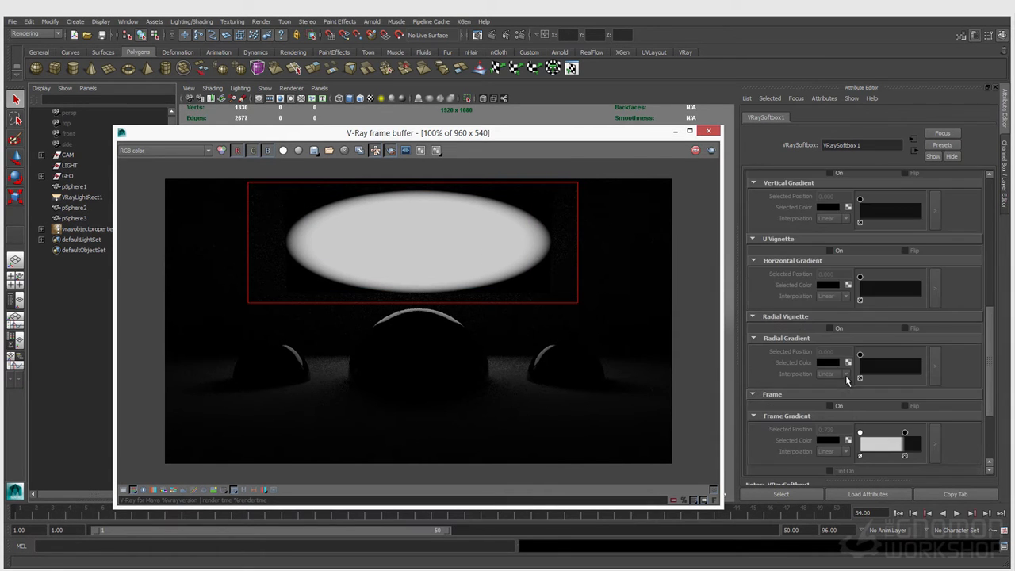
{"action": "left_click", "coordinate": [831, 328]}
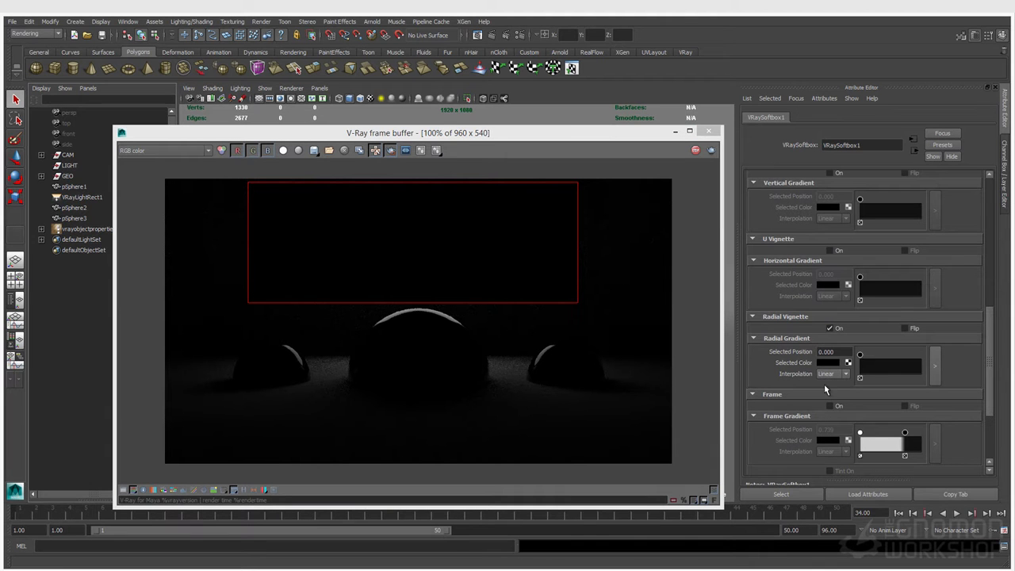
{"action": "left_click_drag", "start_coordinate": [900, 362], "coordinate": [930, 367]}
{"action": "left_click", "coordinate": [829, 362]}
{"action": "left_click", "coordinate": [792, 343]}
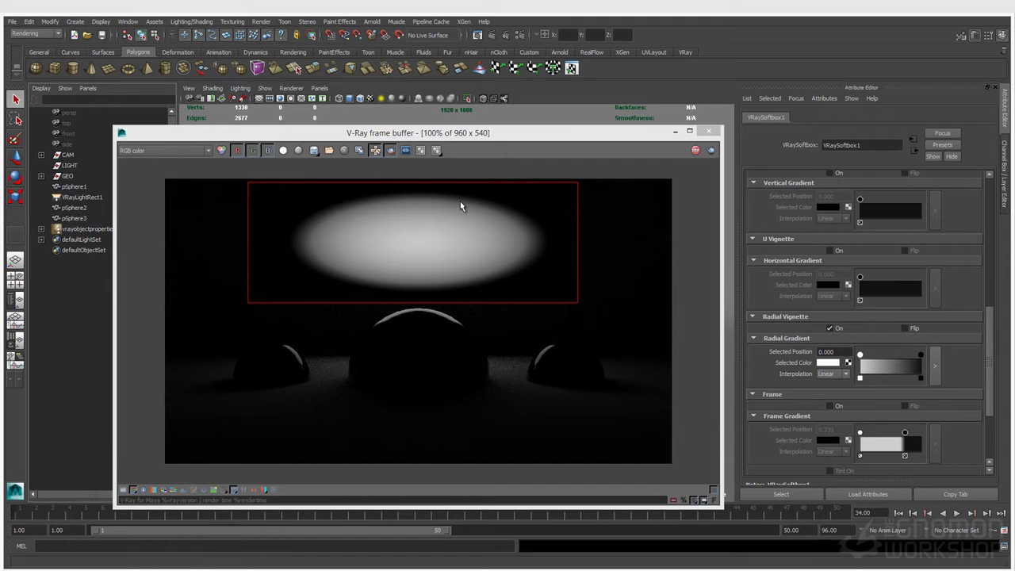
Step: Turn on the U Vignette and make its horizontal gradient fade from white at the start to black at about 0.983
{"action": "left_click", "coordinate": [830, 250]}
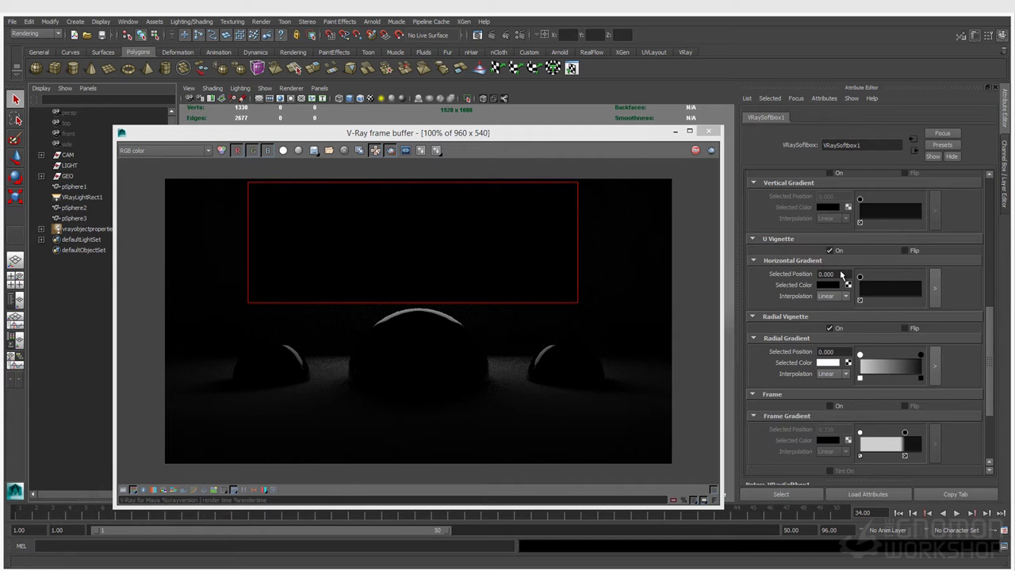
{"action": "left_click_drag", "start_coordinate": [875, 284], "coordinate": [909, 288]}
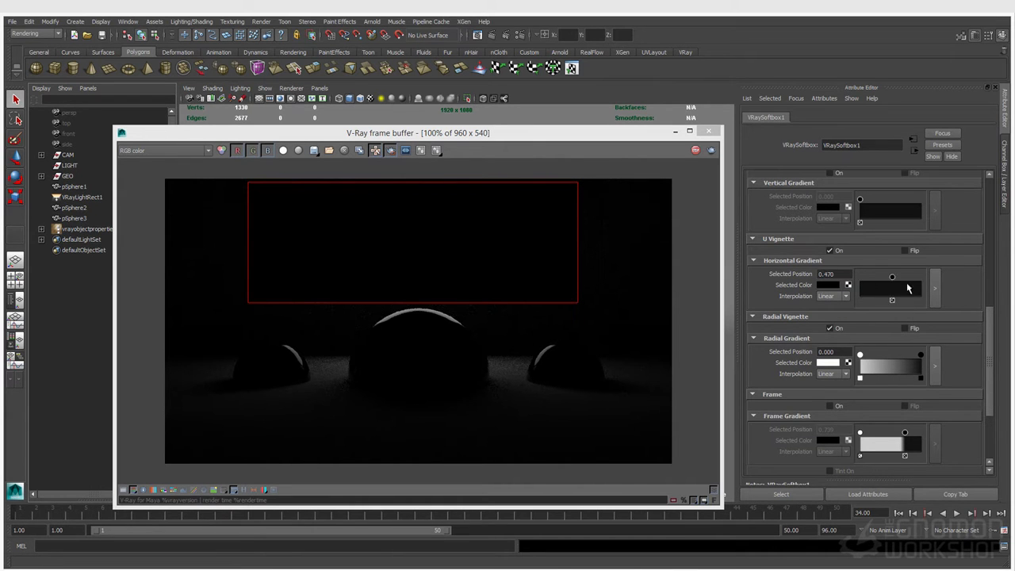
{"action": "left_click", "coordinate": [829, 285]}
{"action": "left_click", "coordinate": [805, 270]}
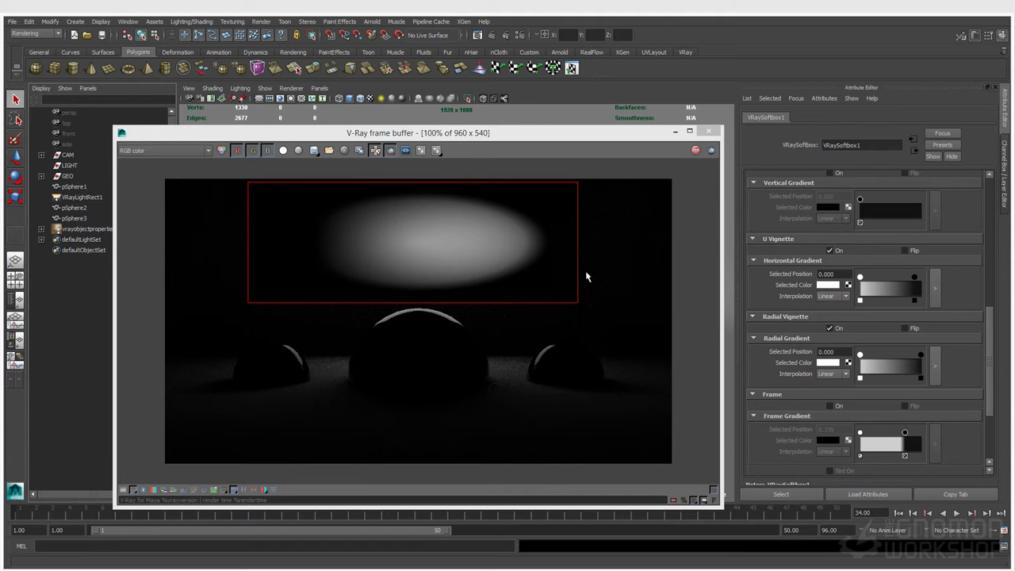
{"action": "left_click", "coordinate": [916, 278]}
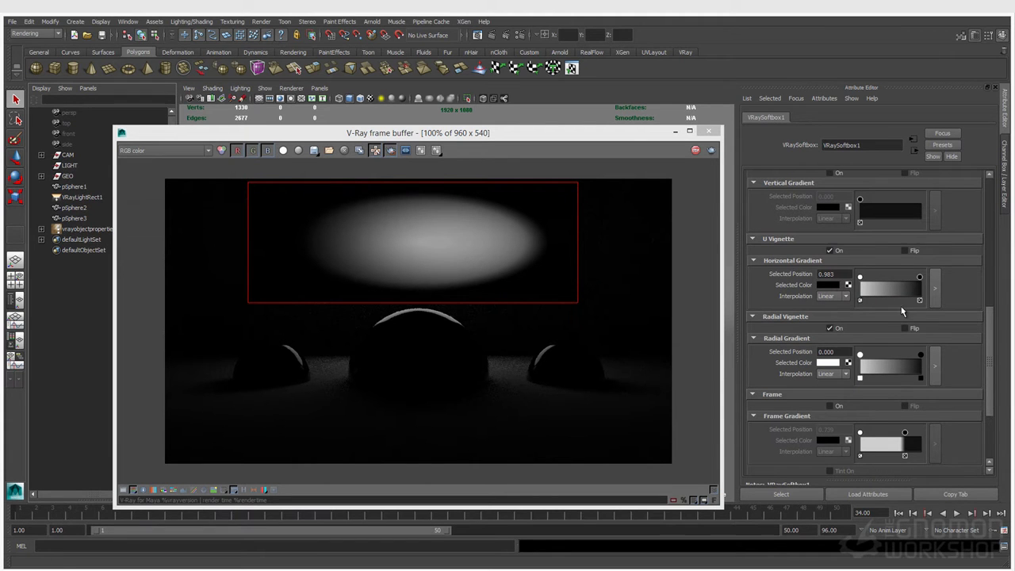
Step: Turn on the V Vignette and make its vertical gradient fade from white at 0.000 to black at 1.000
{"action": "scroll", "coordinate": [905, 321], "scroll_direction": "up", "scroll_amount": 1}
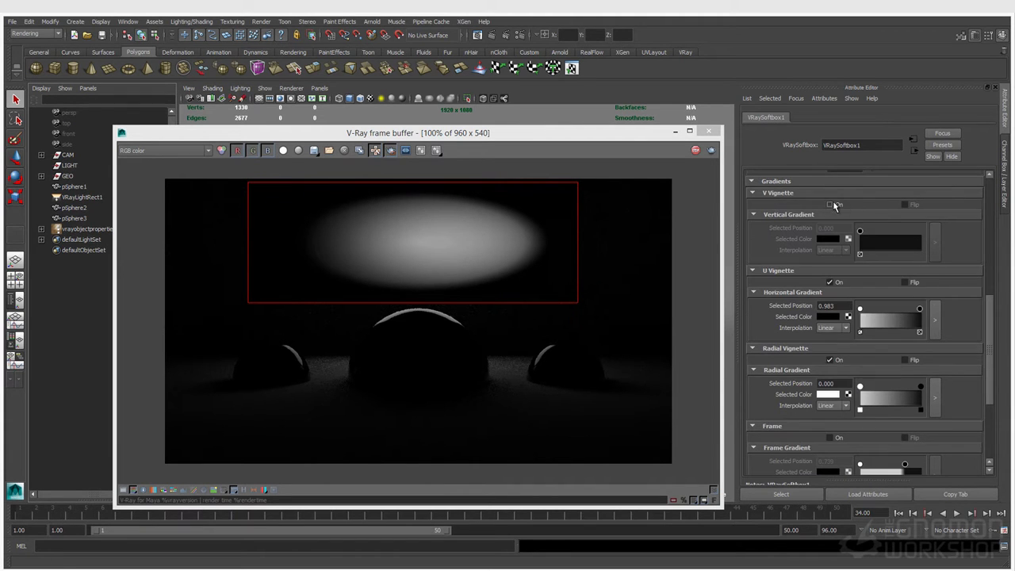
{"action": "left_click", "coordinate": [837, 206]}
{"action": "left_click", "coordinate": [922, 242]}
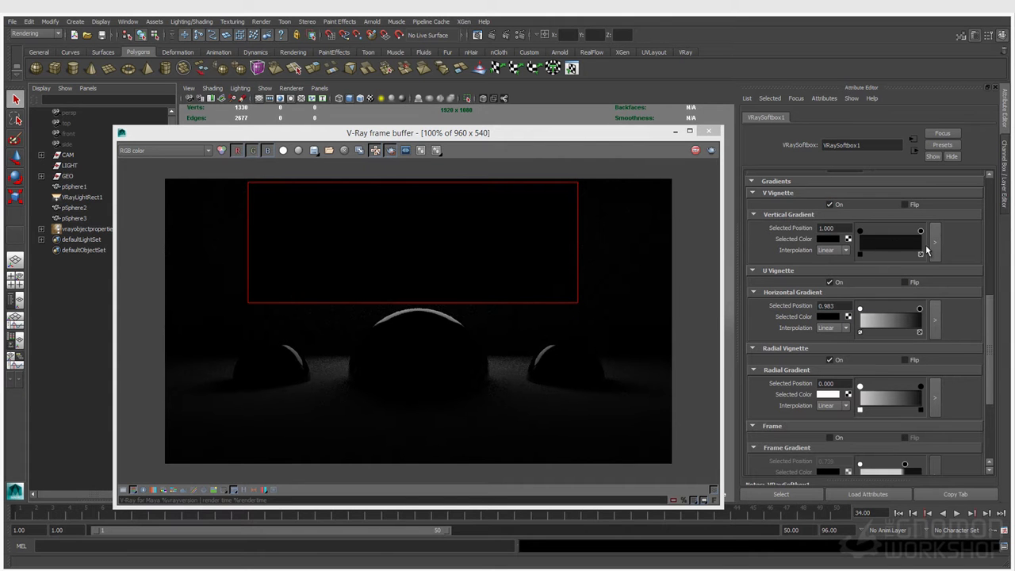
{"action": "left_click", "coordinate": [862, 232]}
{"action": "left_click", "coordinate": [830, 241]}
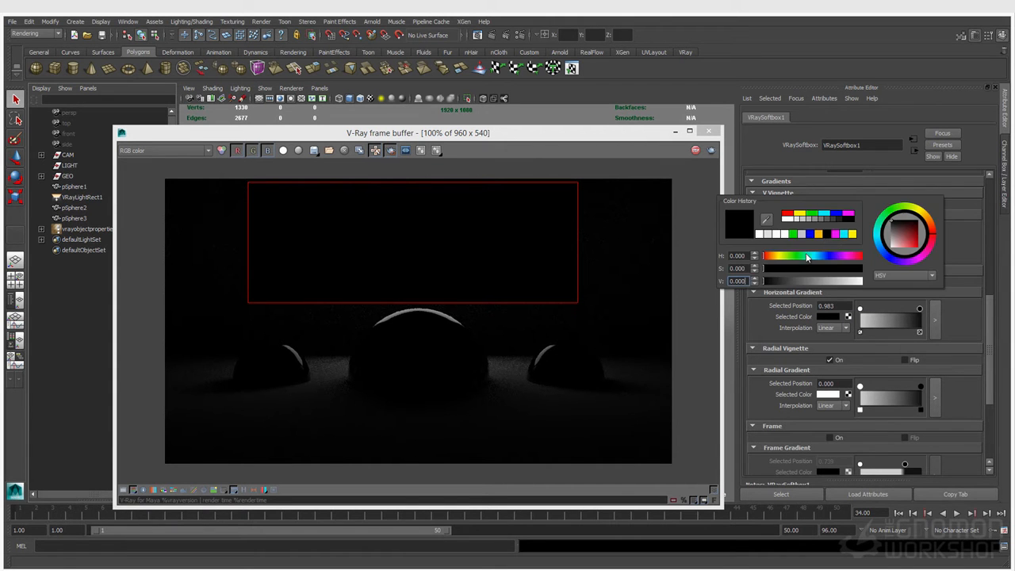
{"action": "left_click", "coordinate": [759, 235]}
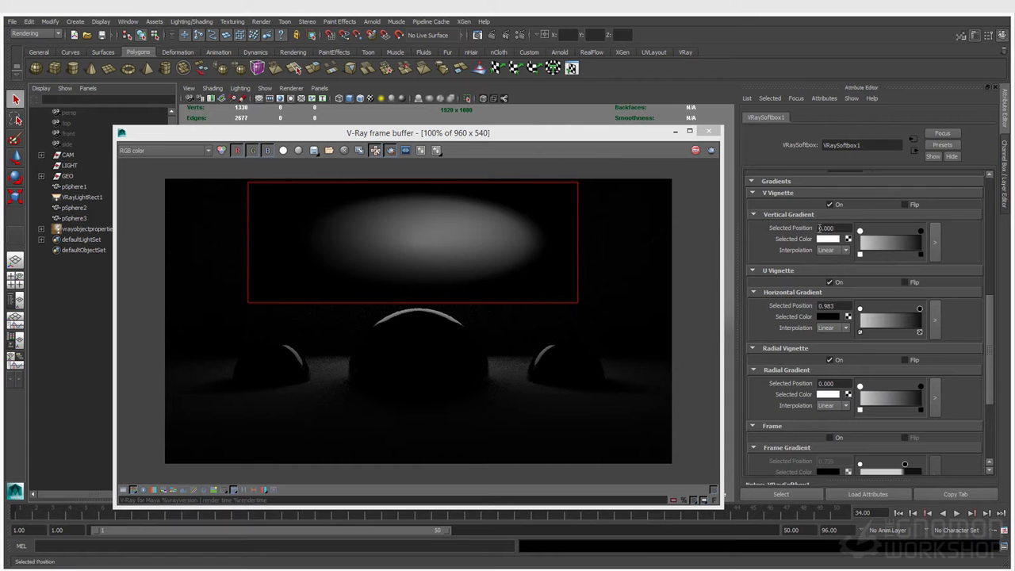
Step: Set the fading to outer radius 0.621, inner radius 0.262 and softness 1.942, and raise the hot spot multiplier to 3.810
{"action": "scroll", "coordinate": [871, 357], "scroll_direction": "up", "scroll_amount": 2}
{"action": "scroll", "coordinate": [871, 355], "scroll_direction": "up", "scroll_amount": 4}
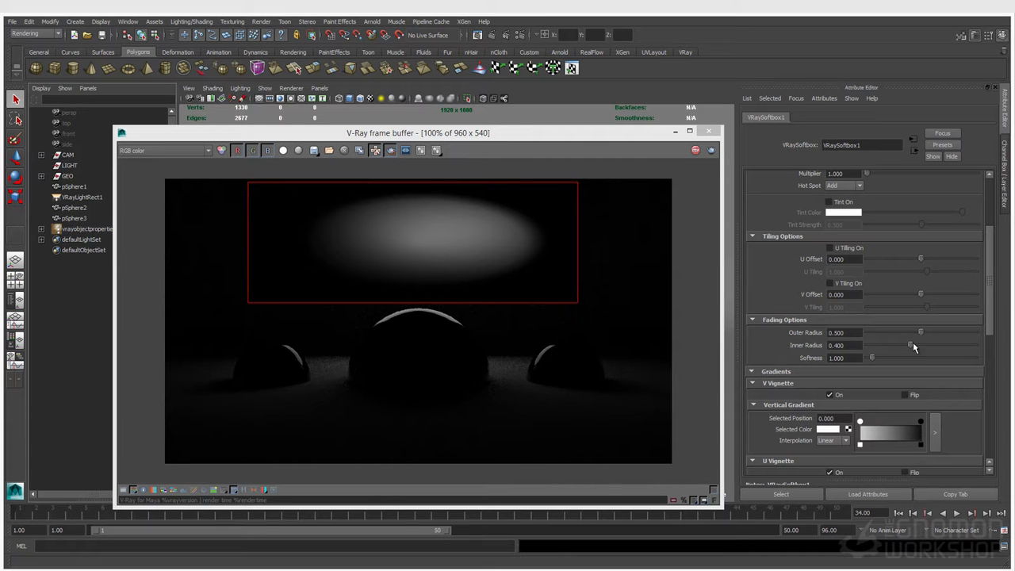
{"action": "left_click_drag", "start_coordinate": [922, 334], "coordinate": [877, 357]}
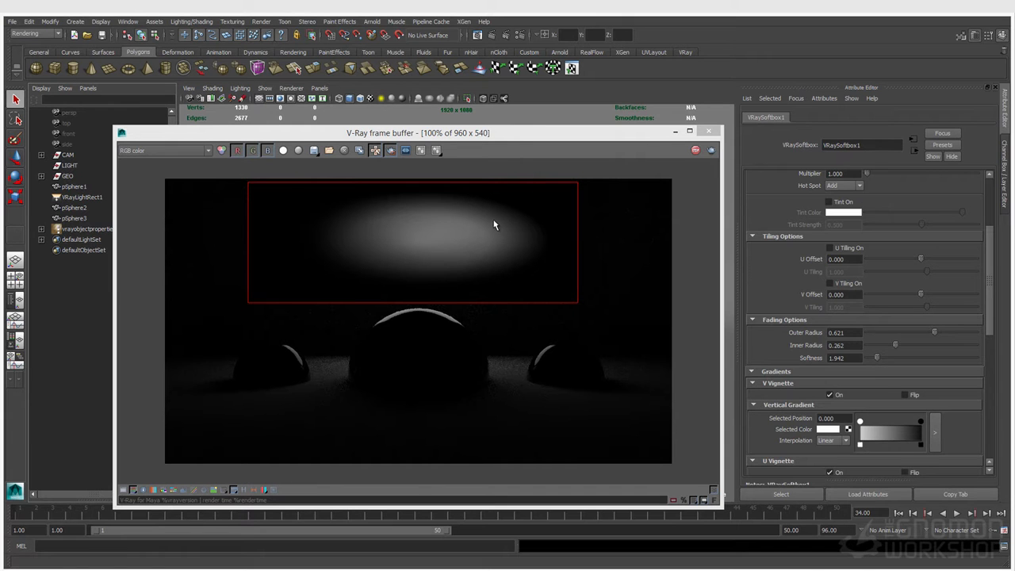
{"action": "scroll", "coordinate": [882, 376], "scroll_direction": "up", "scroll_amount": 2}
{"action": "left_click_drag", "start_coordinate": [870, 240], "coordinate": [872, 241]}
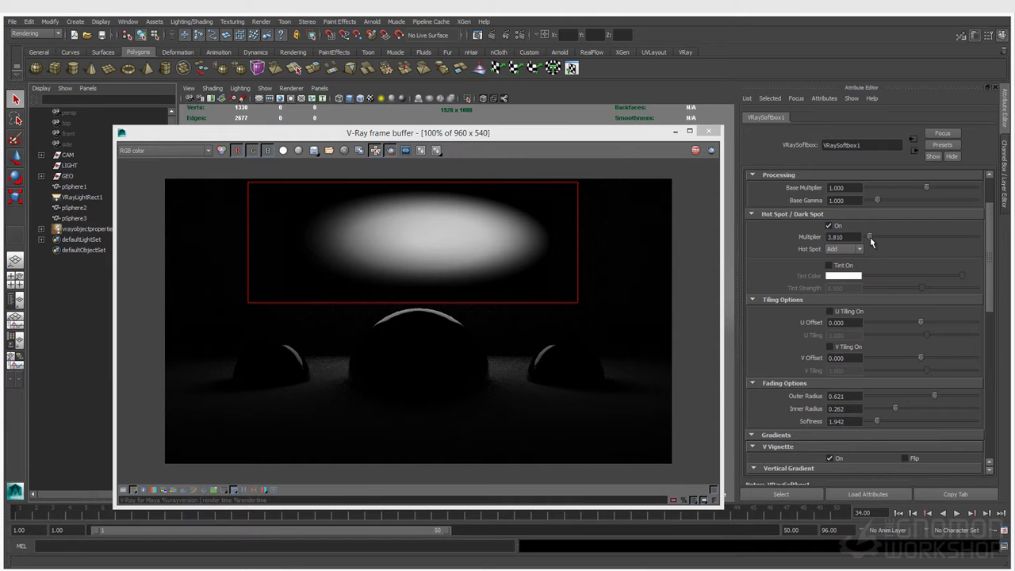
Step: Review the softbox's attributes from the base parameters and processing down to the Frame and Noise settings
{"action": "scroll", "coordinate": [913, 306], "scroll_direction": "up", "scroll_amount": 1}
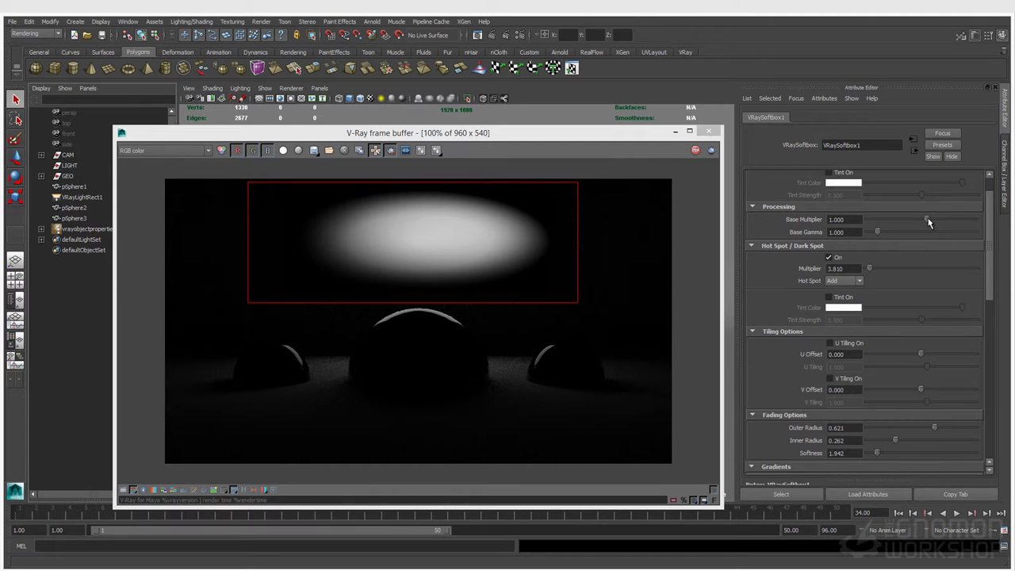
{"action": "scroll", "coordinate": [880, 403], "scroll_direction": "up", "scroll_amount": 1}
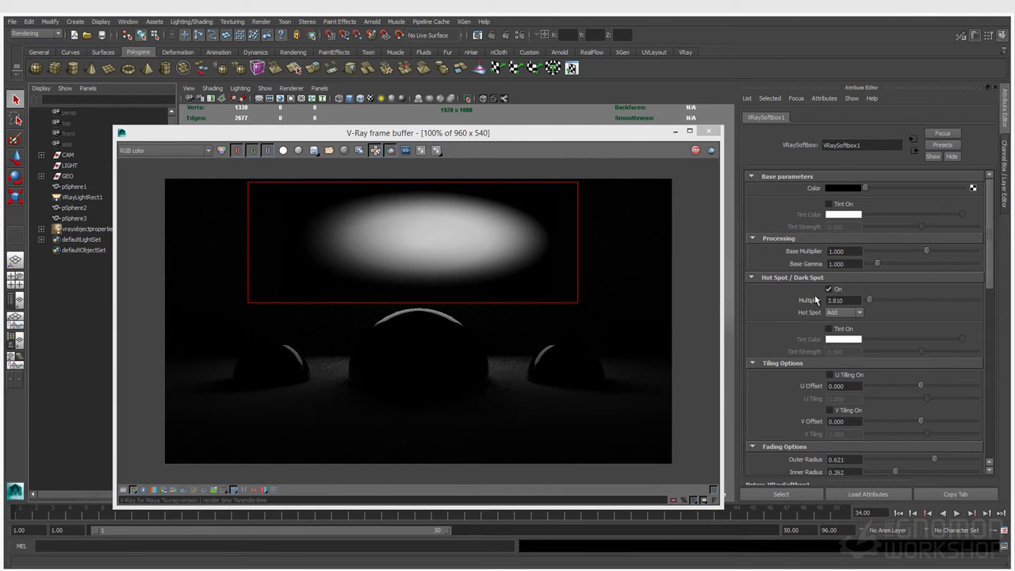
{"action": "scroll", "coordinate": [888, 364], "scroll_direction": "down", "scroll_amount": 15}
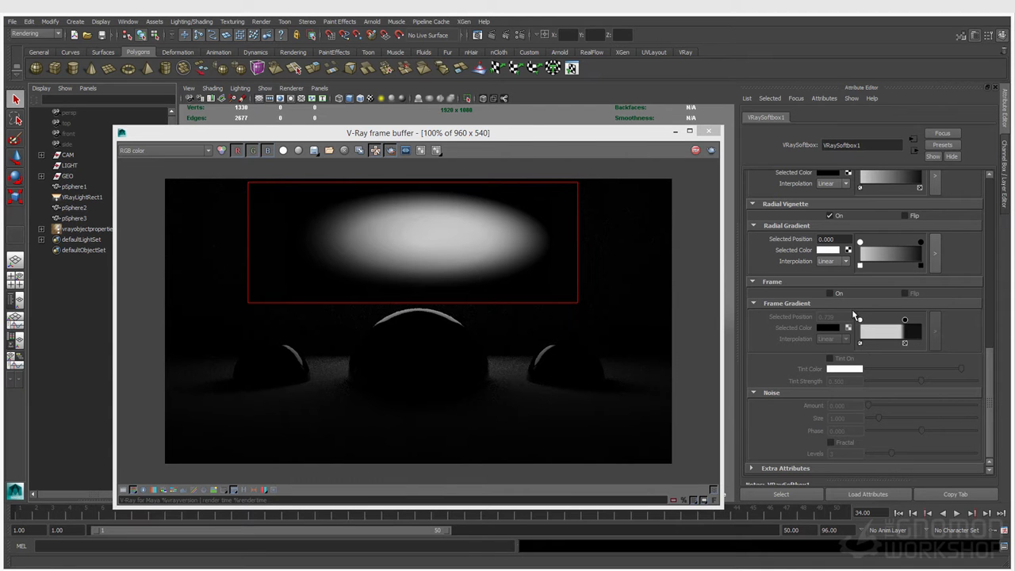
Step: Raise the rectangle light's intensity multiplier to 8.571 and extend the render region over the whole image
{"action": "left_click", "coordinate": [915, 150]}
{"action": "left_click_drag", "start_coordinate": [866, 287], "coordinate": [876, 288]}
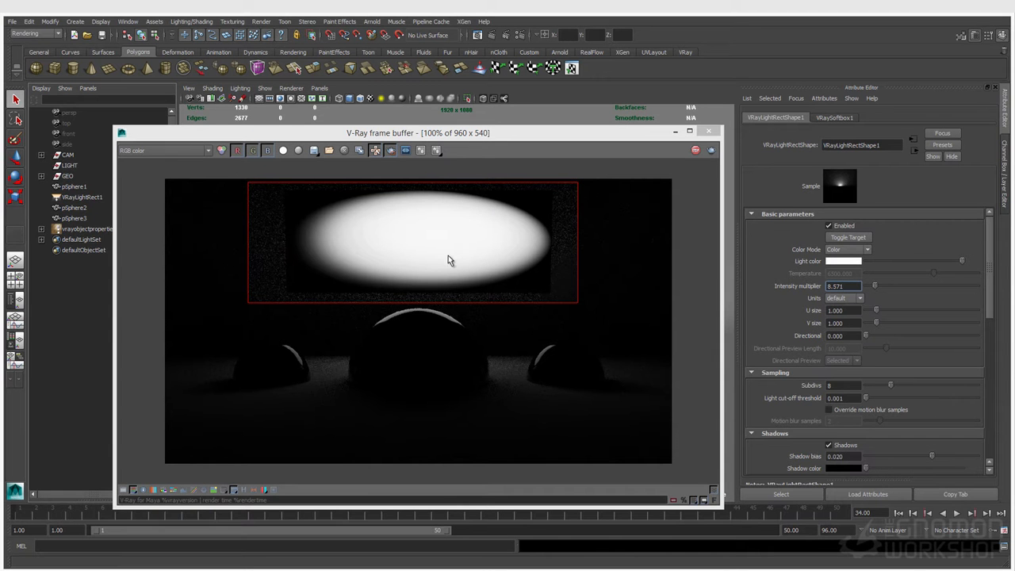
{"action": "left_click_drag", "start_coordinate": [688, 171], "coordinate": [142, 471]}
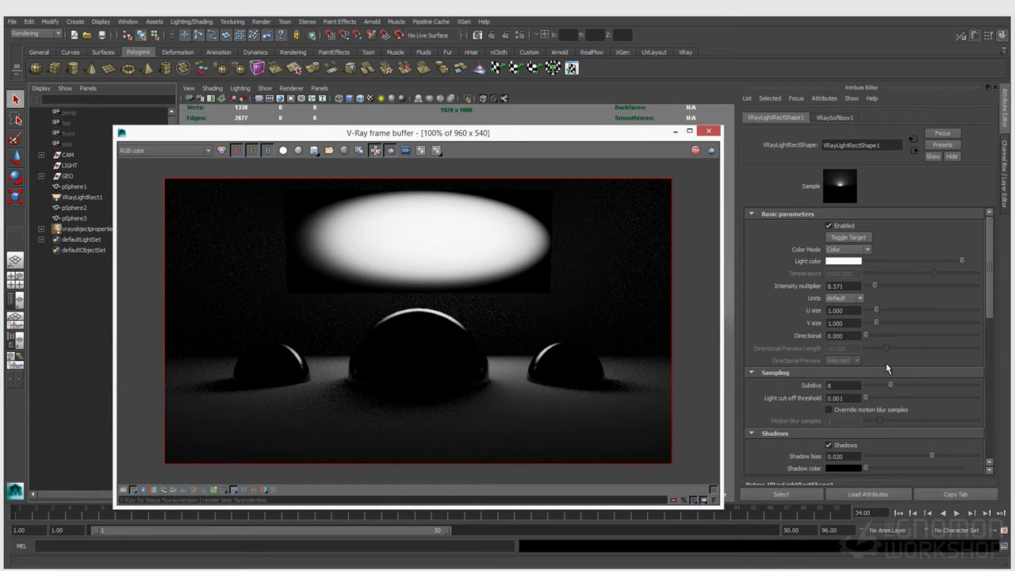
Step: Disconnect the softbox from the rectangle light's Rect Tex A and set that value to 0.000
{"action": "scroll", "coordinate": [886, 363], "scroll_direction": "down", "scroll_amount": 3}
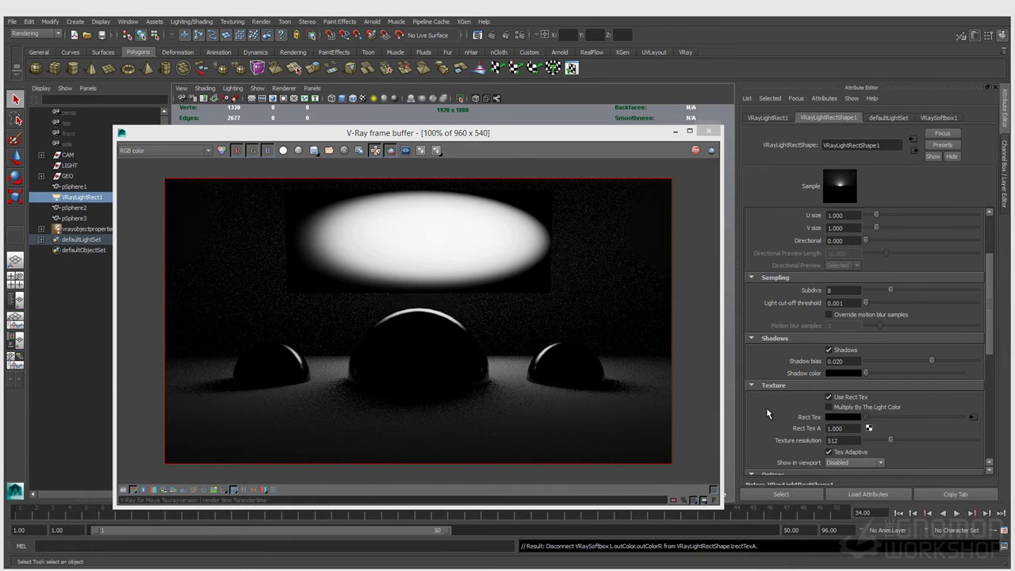
{"action": "left_click", "coordinate": [846, 428]}
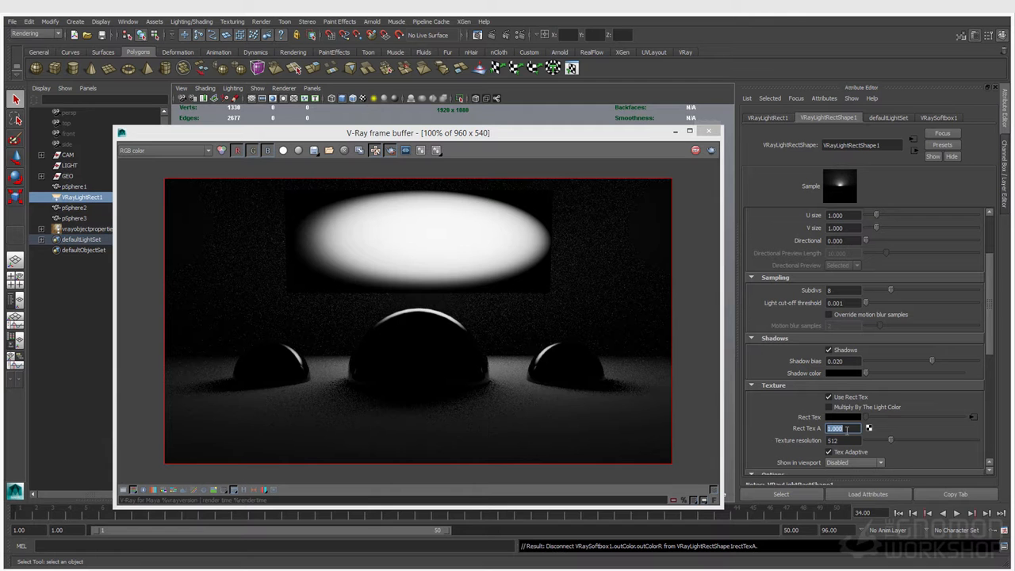
{"action": "type", "text": "0.000"}
{"action": "key", "text": "Return"}
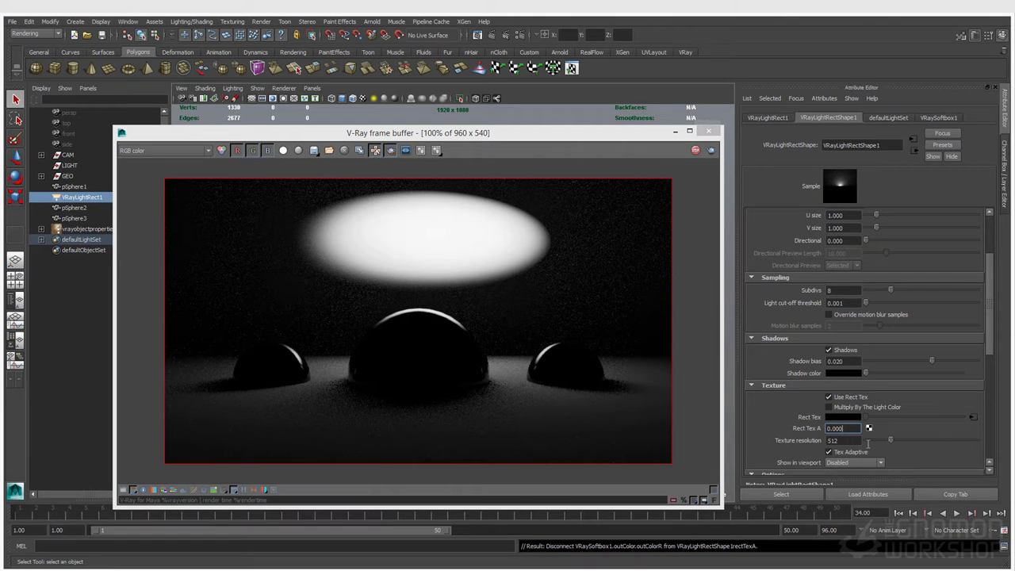
{"action": "scroll", "coordinate": [825, 441], "scroll_direction": "down", "scroll_amount": 3}
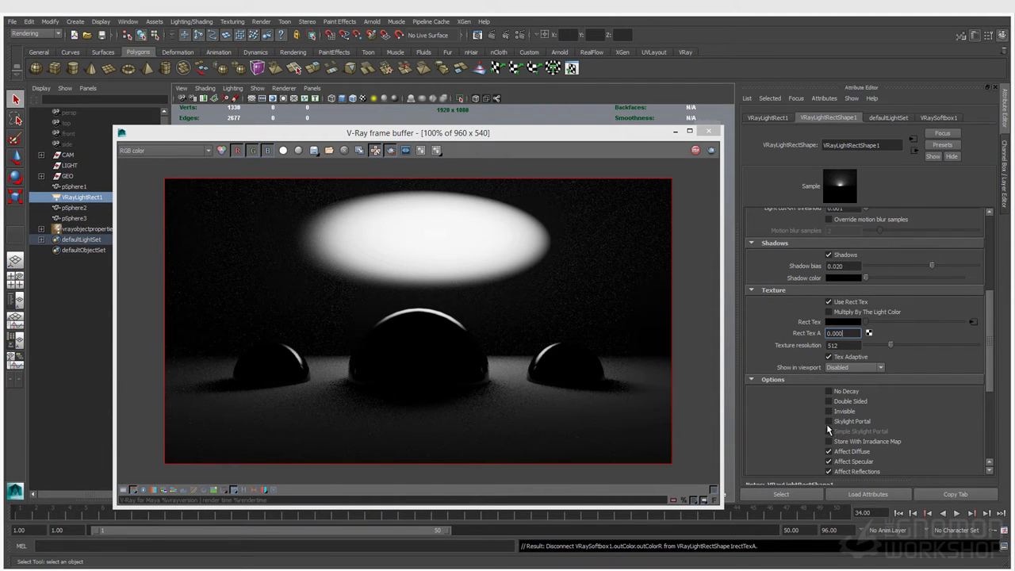
{"action": "scroll", "coordinate": [825, 424], "scroll_direction": "up", "scroll_amount": 6}
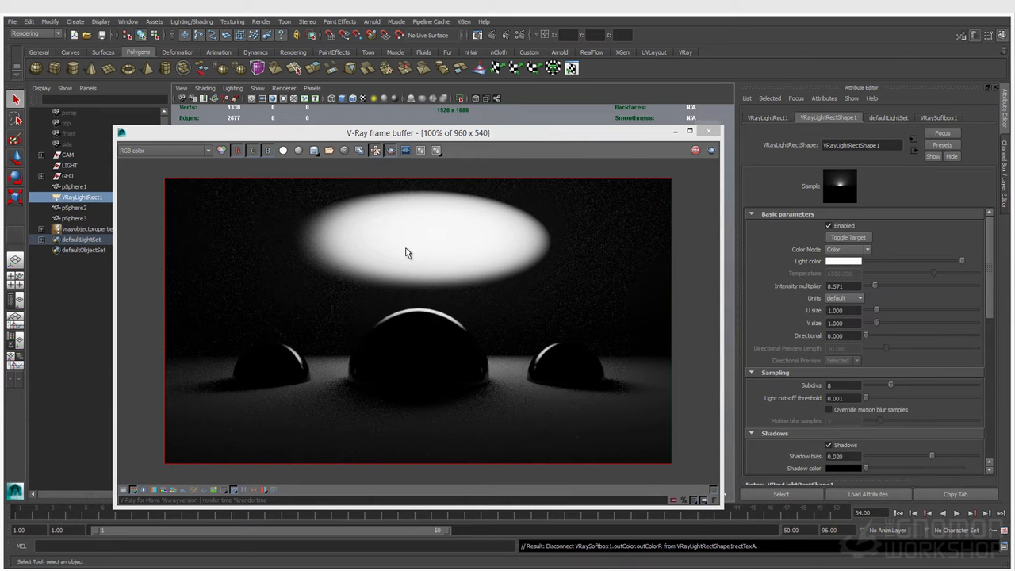
{"action": "scroll", "coordinate": [787, 397], "scroll_direction": "down", "scroll_amount": 3}
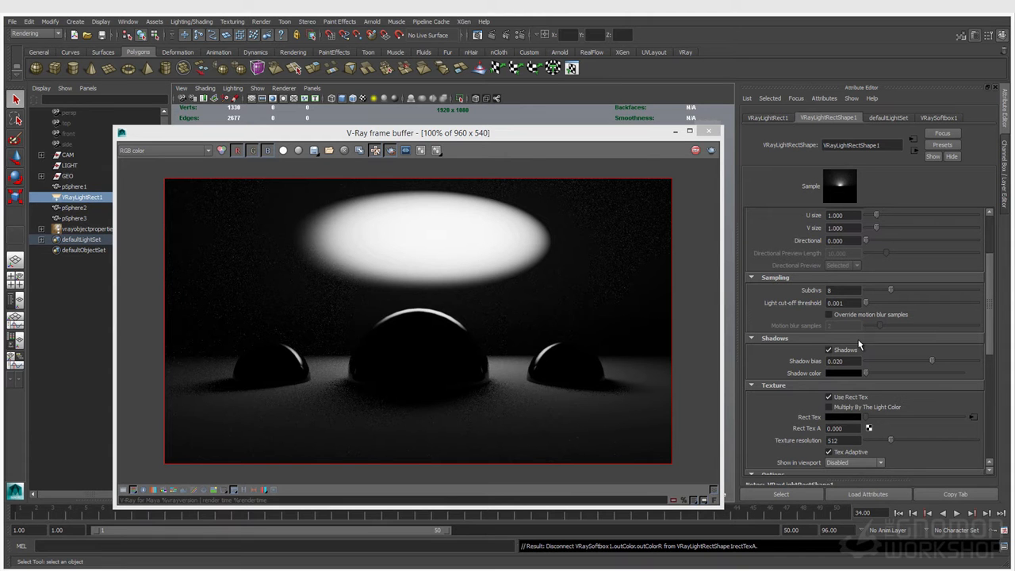
Step: Enable Fur in the RT engine's geometry settings, keeping Hair/PaintFX off, and bring the render back into view
{"action": "left_click_drag", "start_coordinate": [481, 133], "coordinate": [523, 123]}
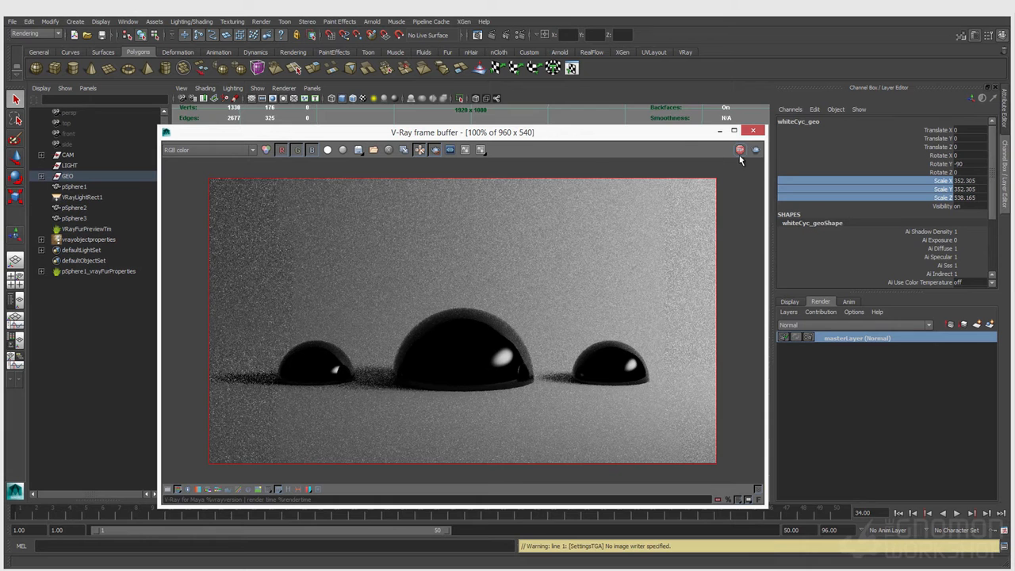
{"action": "left_click_drag", "start_coordinate": [658, 135], "coordinate": [892, 439]}
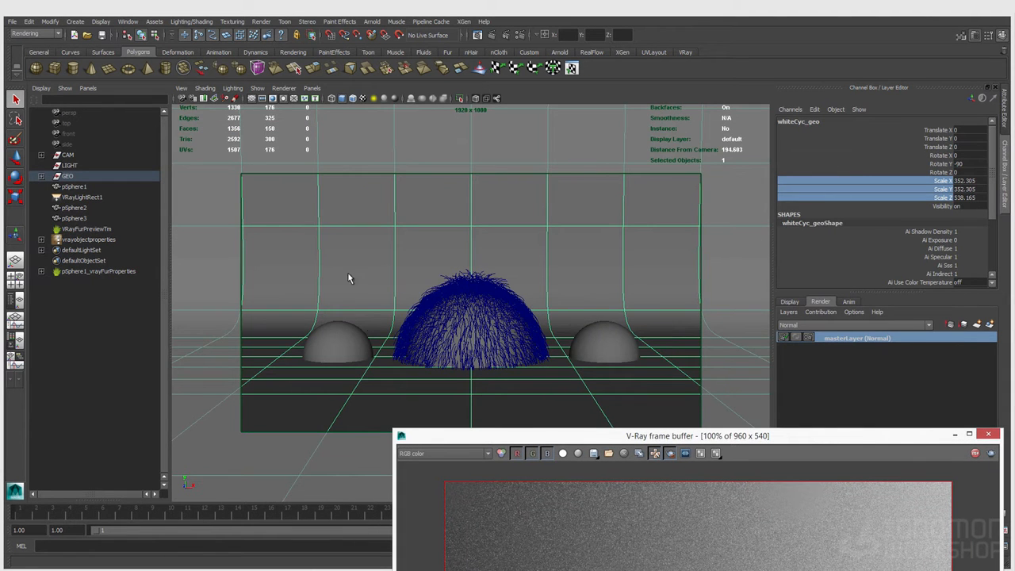
{"action": "left_click", "coordinate": [523, 35]}
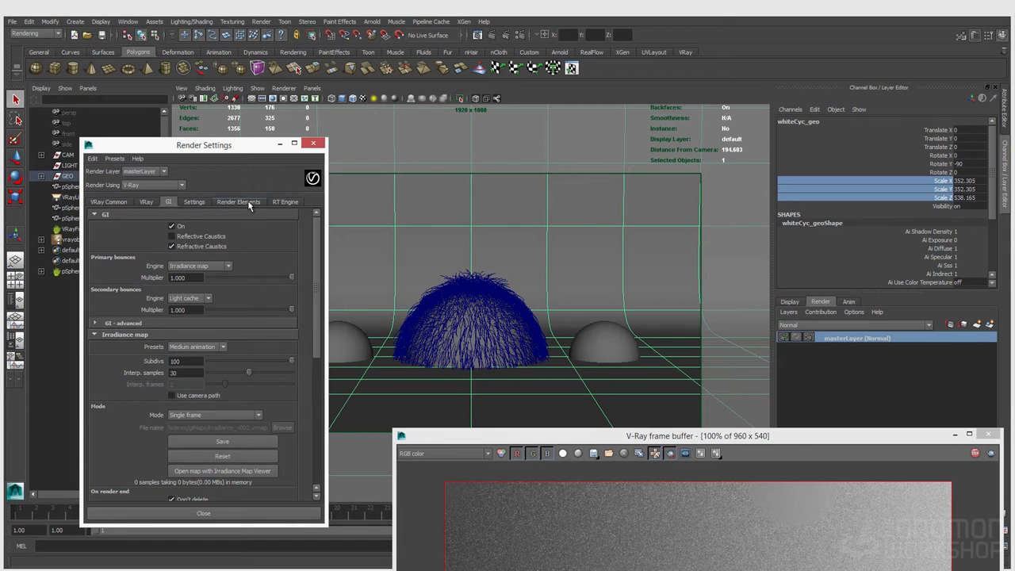
{"action": "left_click", "coordinate": [286, 201]}
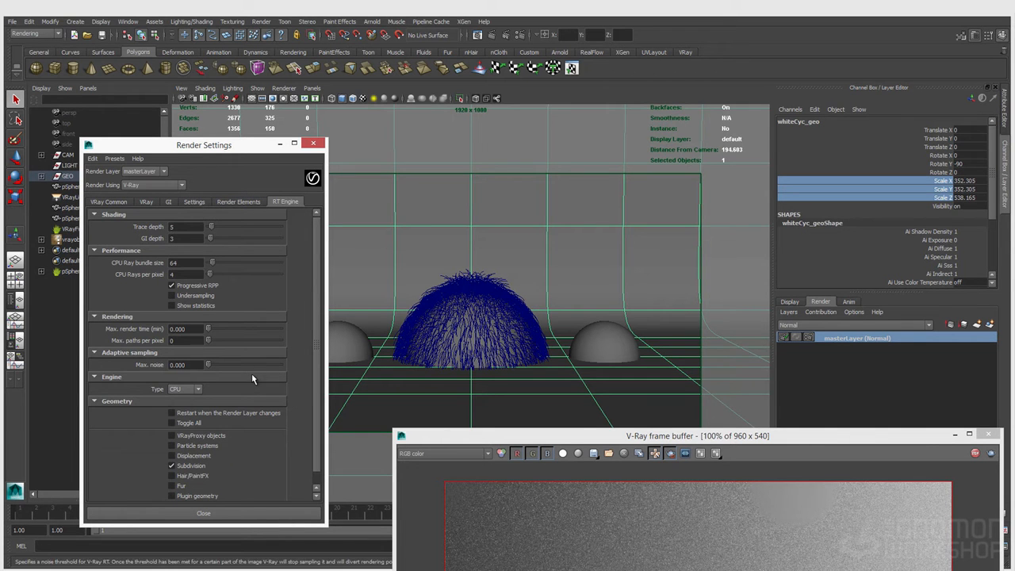
{"action": "left_click", "coordinate": [194, 476]}
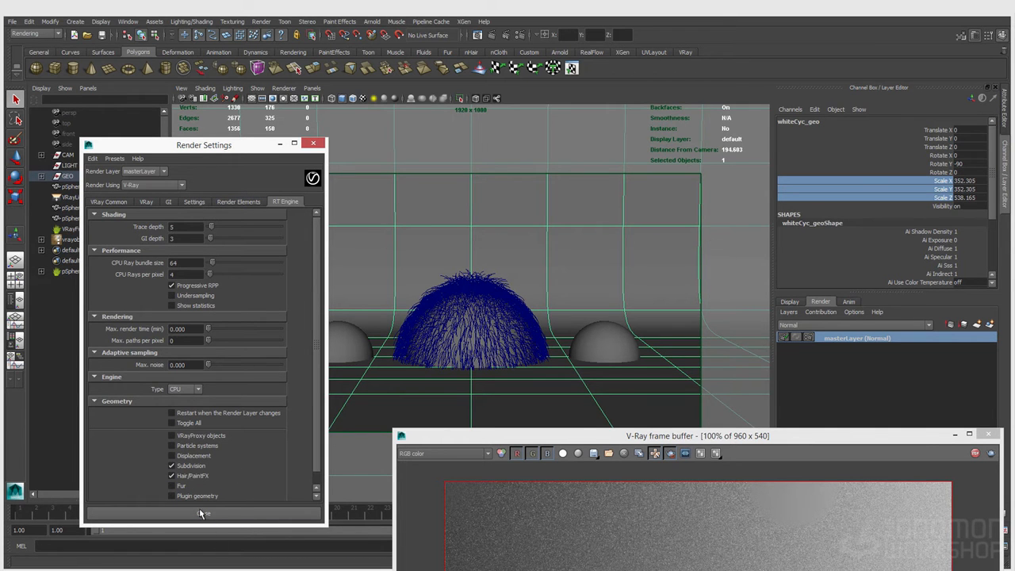
{"action": "left_click", "coordinate": [185, 476]}
{"action": "left_click", "coordinate": [182, 487]}
{"action": "left_click_drag", "start_coordinate": [449, 438], "coordinate": [301, 148]}
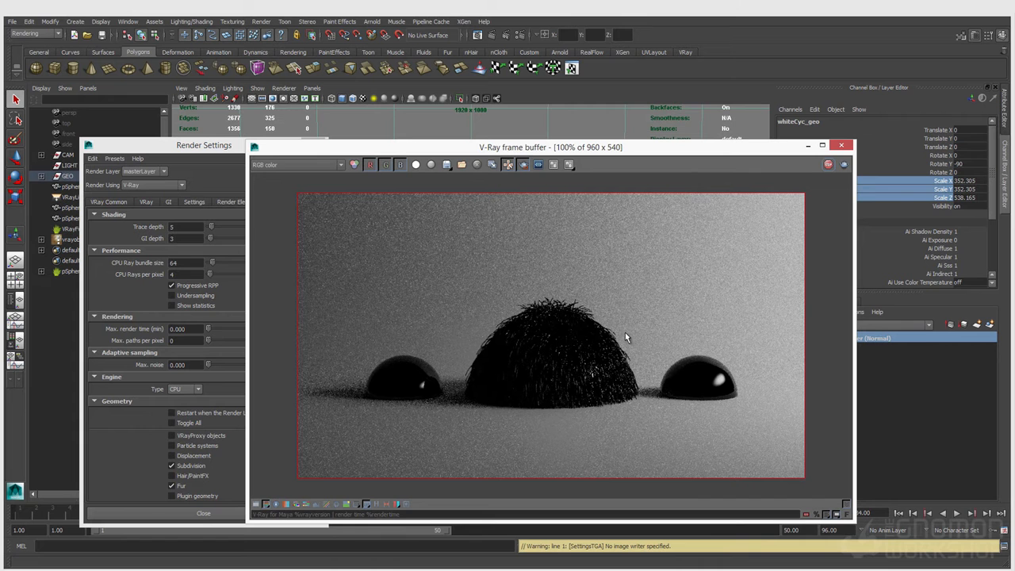
Step: Select pSphere1, pSphere2 and pSphere3 and assign them an existing matte grey material
{"action": "left_click_drag", "start_coordinate": [327, 152], "coordinate": [285, 407]}
{"action": "left_click", "coordinate": [66, 188]}
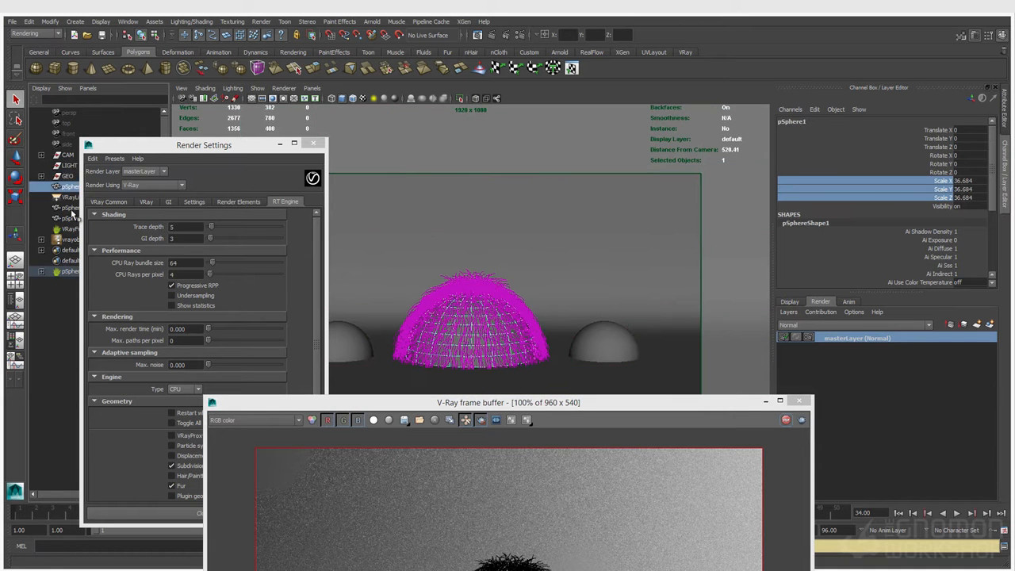
{"action": "left_click", "coordinate": [73, 209], "text": "ctrl"}
{"action": "left_click", "coordinate": [70, 219], "text": "ctrl"}
{"action": "right_click_drag", "start_coordinate": [548, 204], "coordinate": [553, 221]}
{"action": "mouse_move", "coordinate": [572, 430]}
{"action": "left_click", "coordinate": [627, 496]}
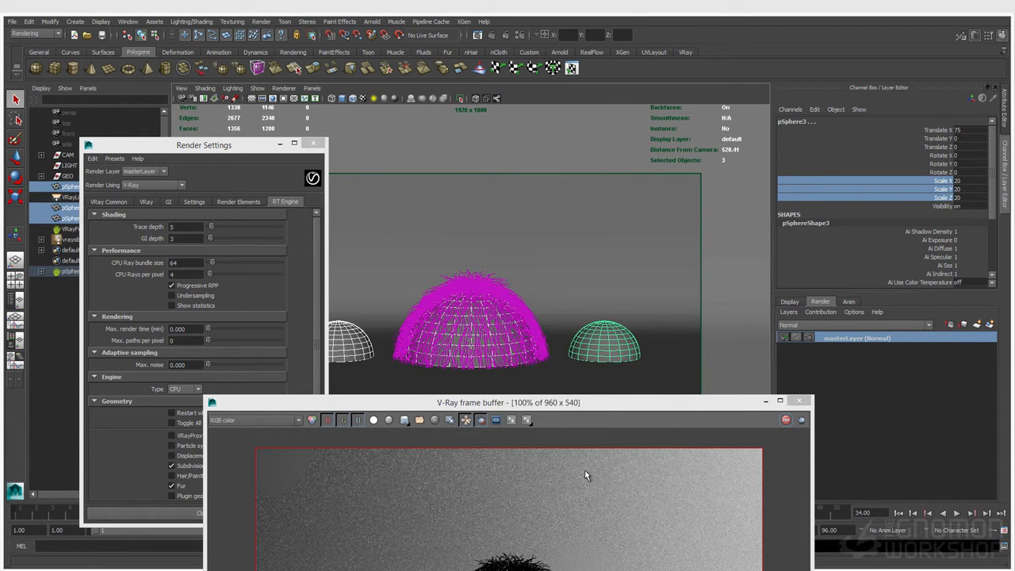
Step: Select VRayFurPreviewTm and assign it a new VRay Mtl Hair 3 material
{"action": "left_click_drag", "start_coordinate": [527, 403], "coordinate": [615, 220]}
{"action": "left_click_drag", "start_coordinate": [159, 145], "coordinate": [256, 141]}
{"action": "left_click", "coordinate": [79, 229]}
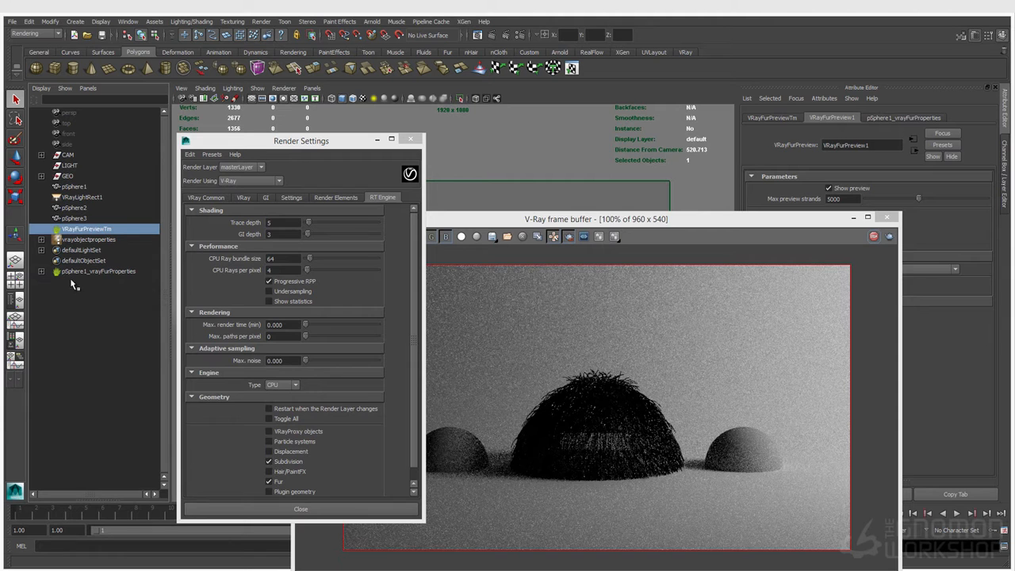
{"action": "left_click_drag", "start_coordinate": [506, 228], "coordinate": [380, 415]}
{"action": "left_click_drag", "start_coordinate": [382, 362], "coordinate": [381, 358]}
{"action": "right_click_drag", "start_coordinate": [543, 146], "coordinate": [565, 366]}
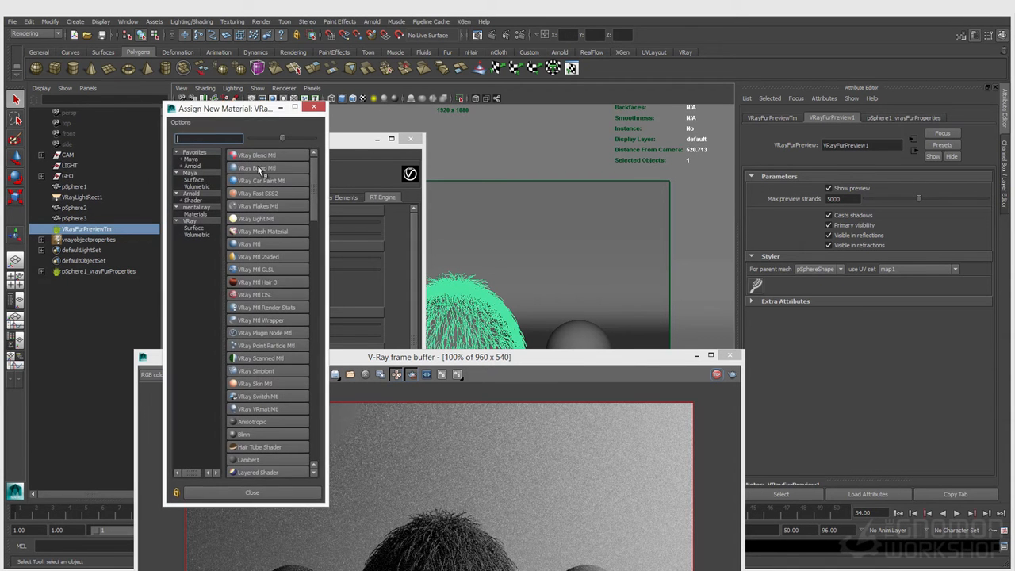
{"action": "left_click", "coordinate": [271, 284]}
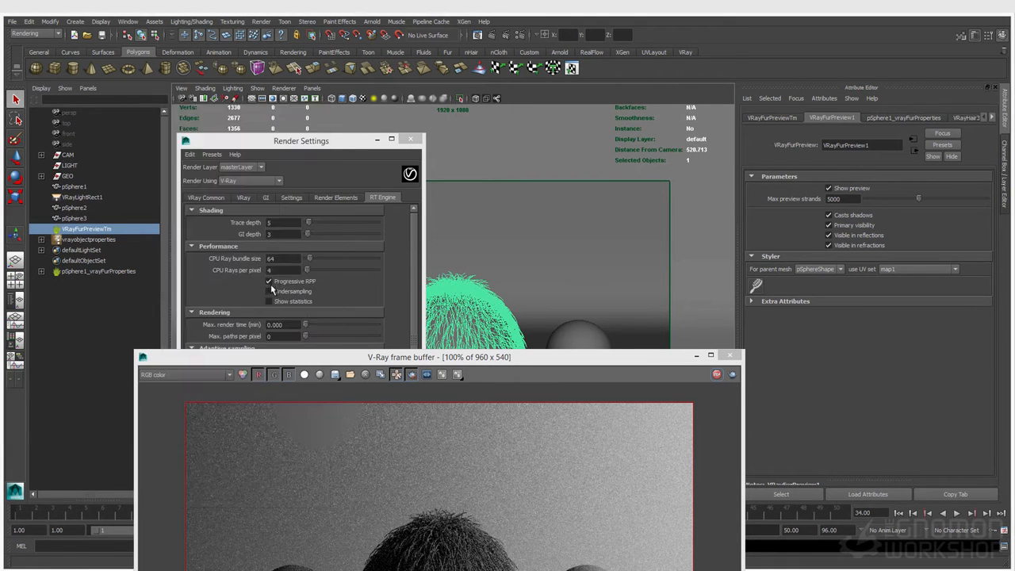
{"action": "left_click_drag", "start_coordinate": [464, 358], "coordinate": [464, 180]}
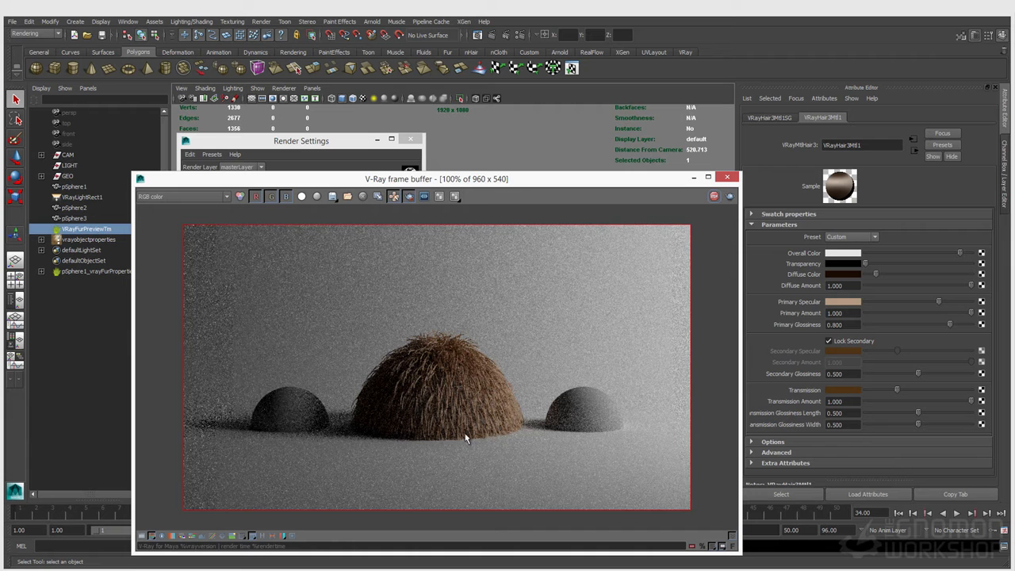
Step: Set the fur's thickness to 0.1 and its distribution to 20 strands per face
{"action": "left_click", "coordinate": [84, 230]}
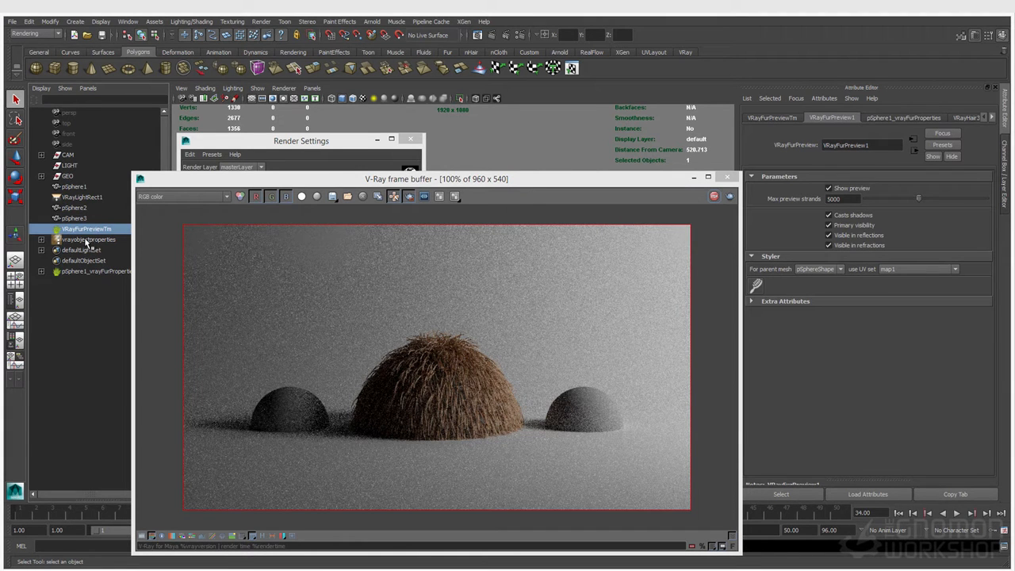
{"action": "left_click", "coordinate": [913, 116]}
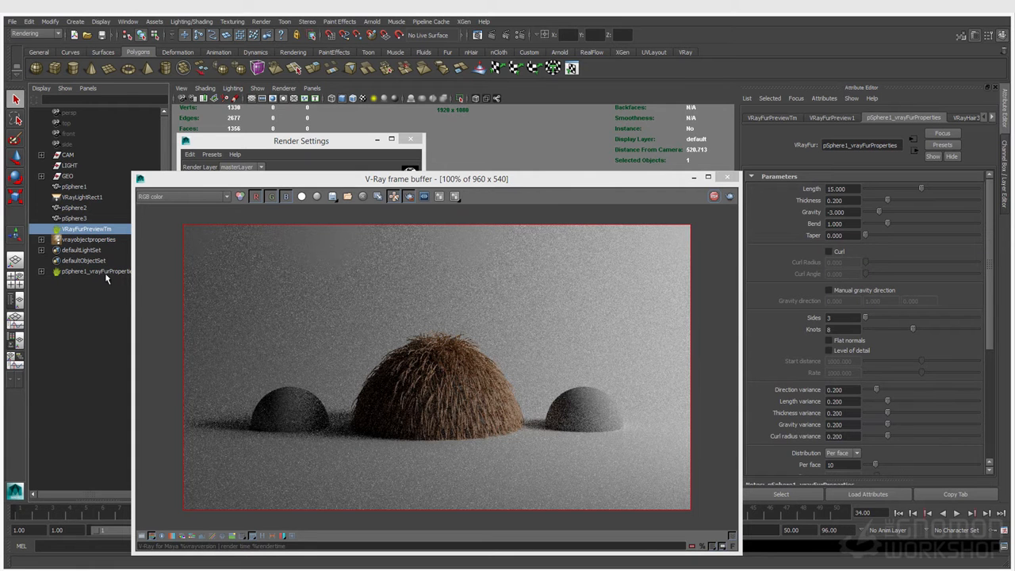
{"action": "left_click", "coordinate": [853, 200]}
{"action": "type", "text": ".1"}
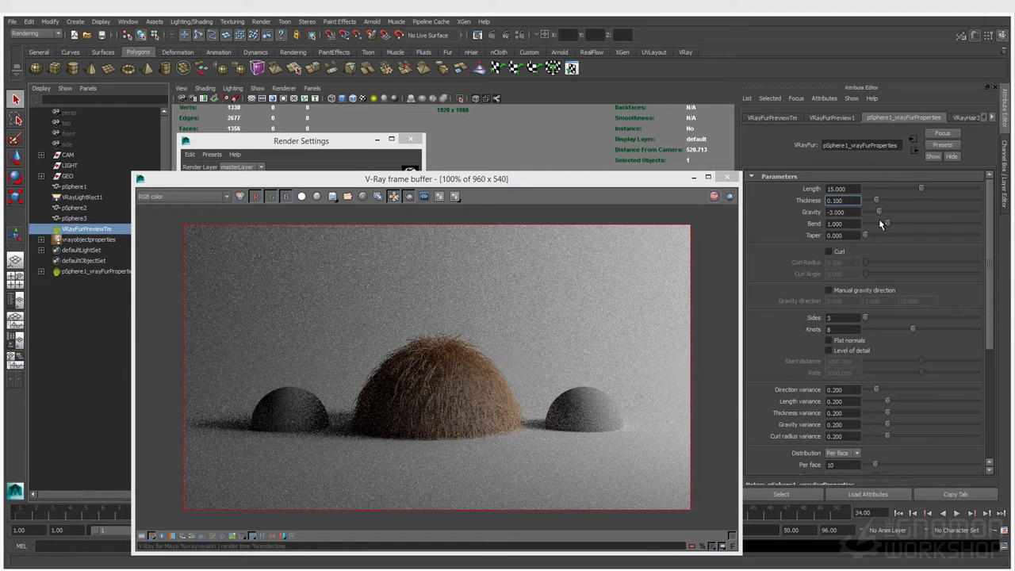
{"action": "scroll", "coordinate": [871, 406], "scroll_direction": "down", "scroll_amount": 2}
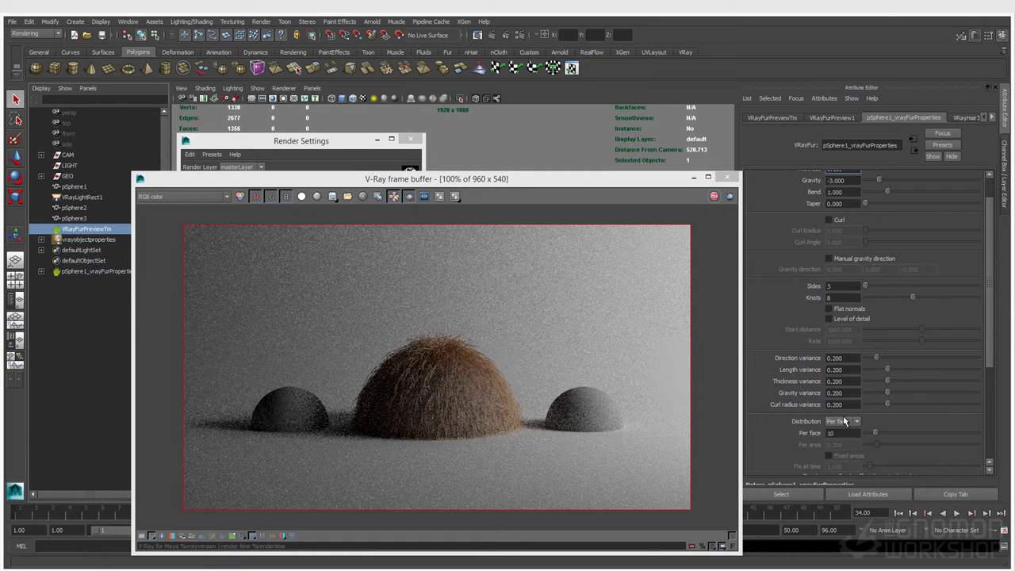
{"action": "left_click", "coordinate": [838, 434]}
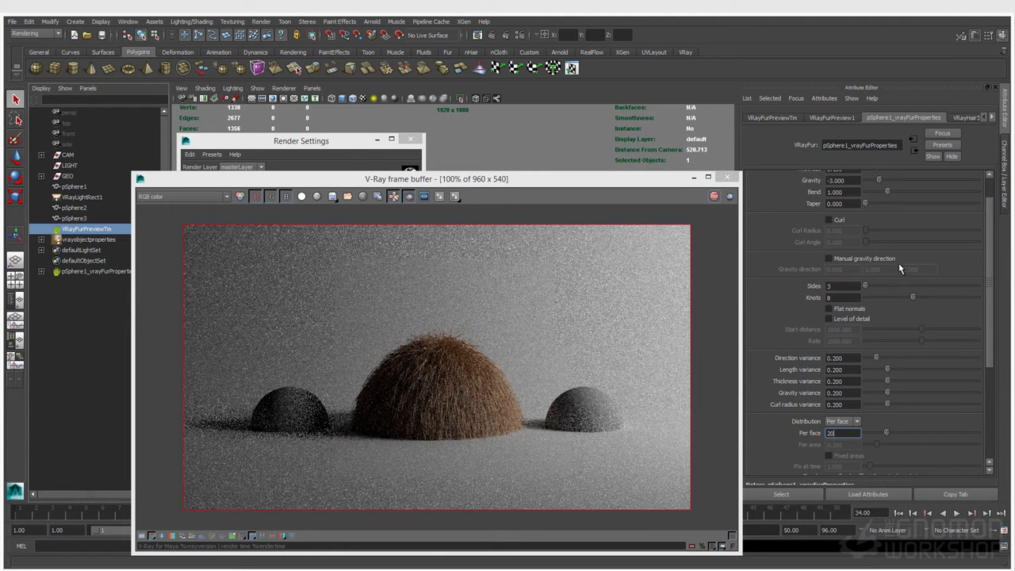
Step: Set the fur's direction variance to about 0.311 and its density to 30 strands per face
{"action": "left_click_drag", "start_coordinate": [876, 358], "coordinate": [885, 362]}
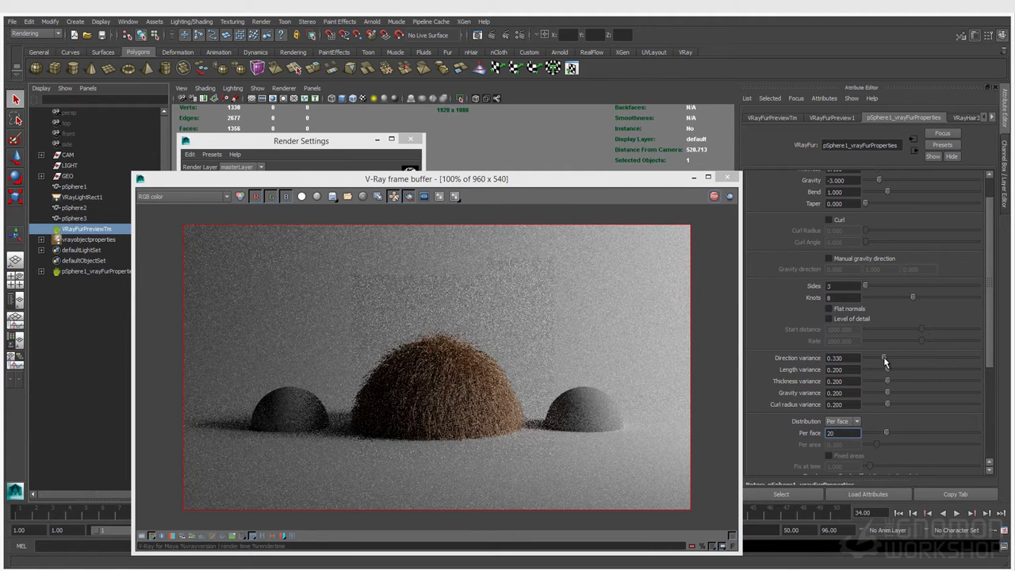
{"action": "left_click_drag", "start_coordinate": [885, 361], "coordinate": [883, 356]}
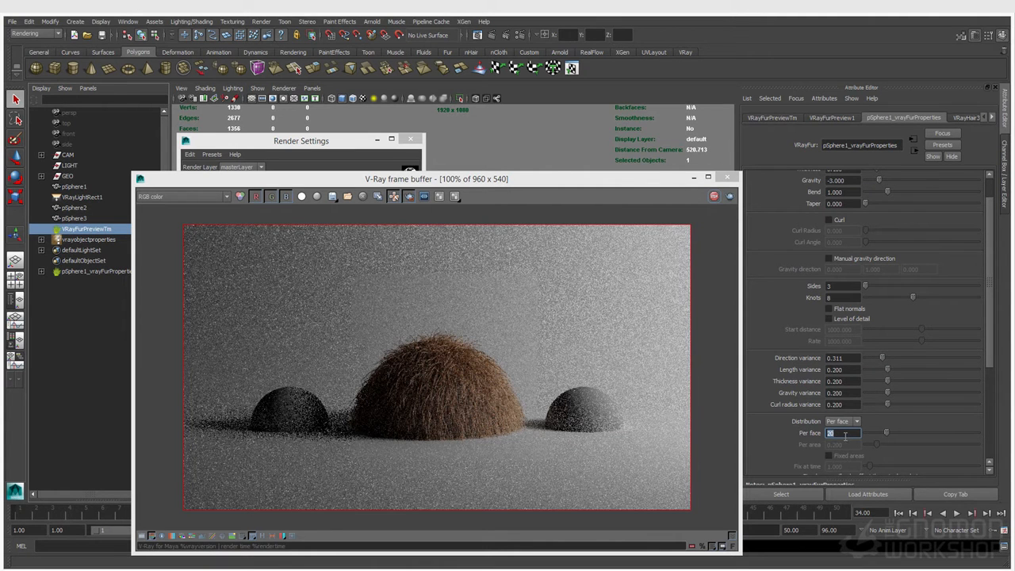
{"action": "type", "text": "300"}
{"action": "key", "text": "BackSpace"}
{"action": "key", "text": "BackSpace"}
{"action": "type", "text": "0"}
{"action": "key", "text": "Return"}
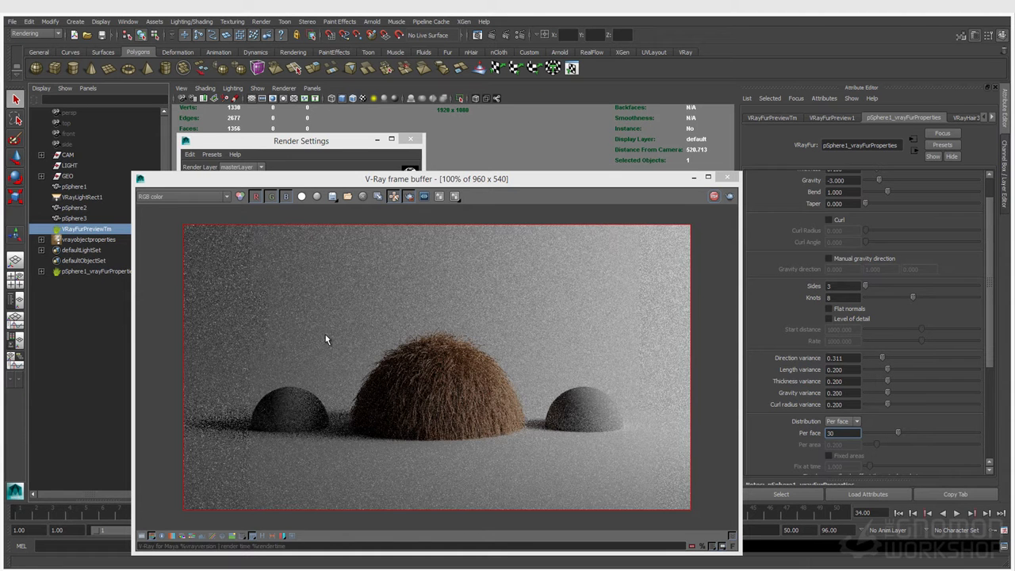
Step: Limit the render region to the furry sphere and try the Blond (matted) preset on its hair material before applying Blond (shiny)
{"action": "left_click_drag", "start_coordinate": [334, 320], "coordinate": [539, 456]}
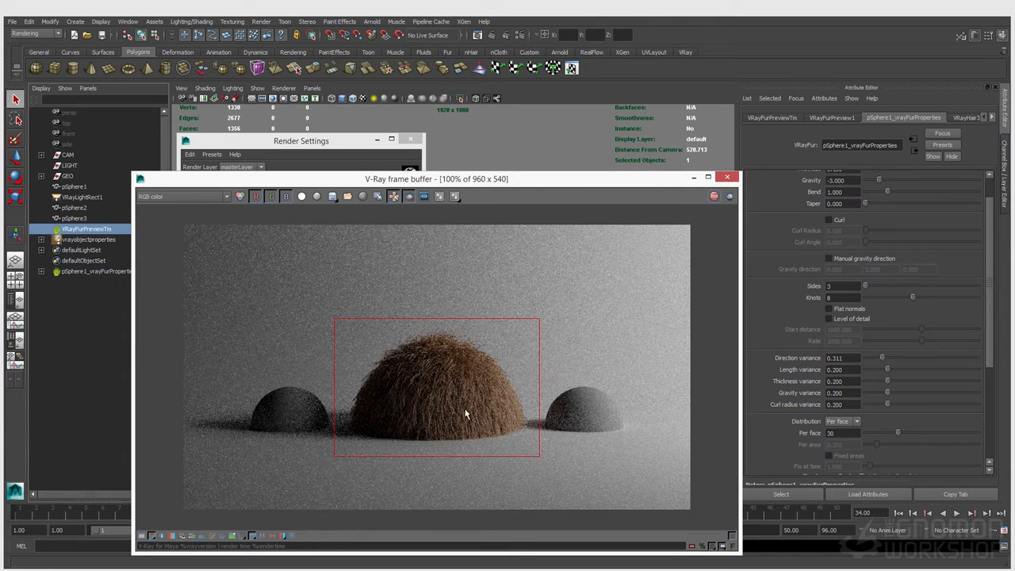
{"action": "left_click", "coordinate": [992, 120]}
{"action": "left_click", "coordinate": [970, 120]}
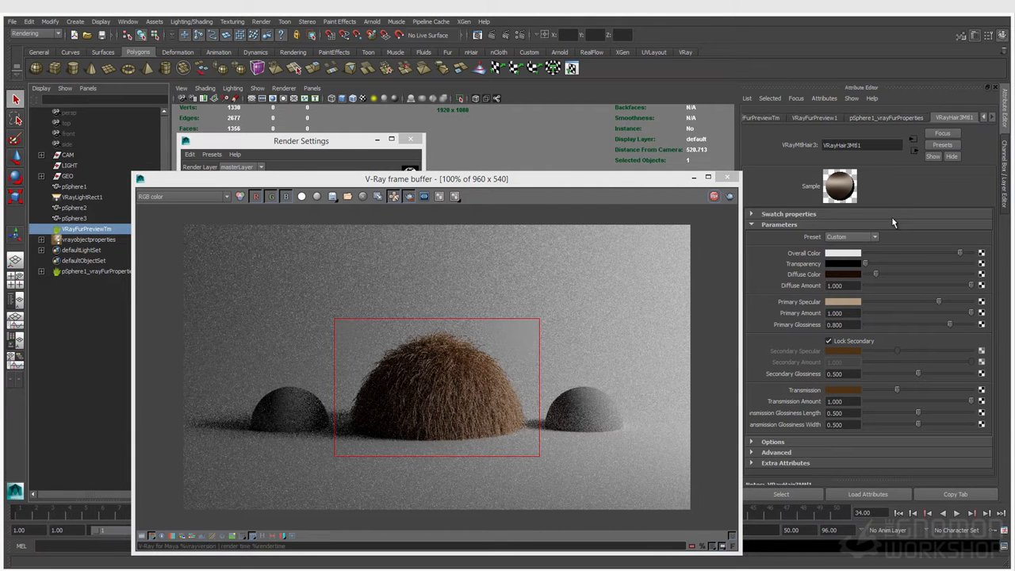
{"action": "left_click", "coordinate": [863, 237]}
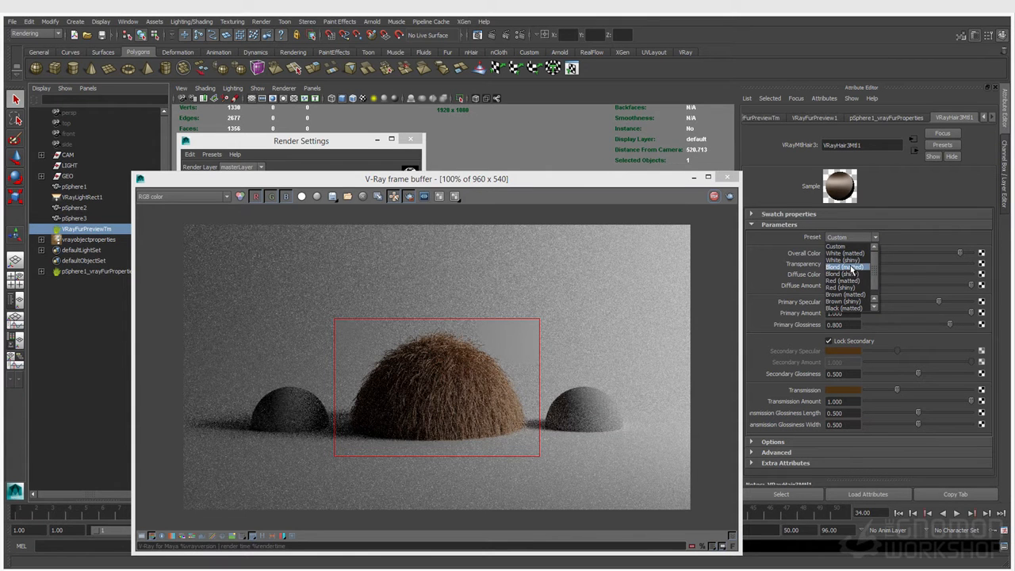
{"action": "left_click", "coordinate": [848, 268]}
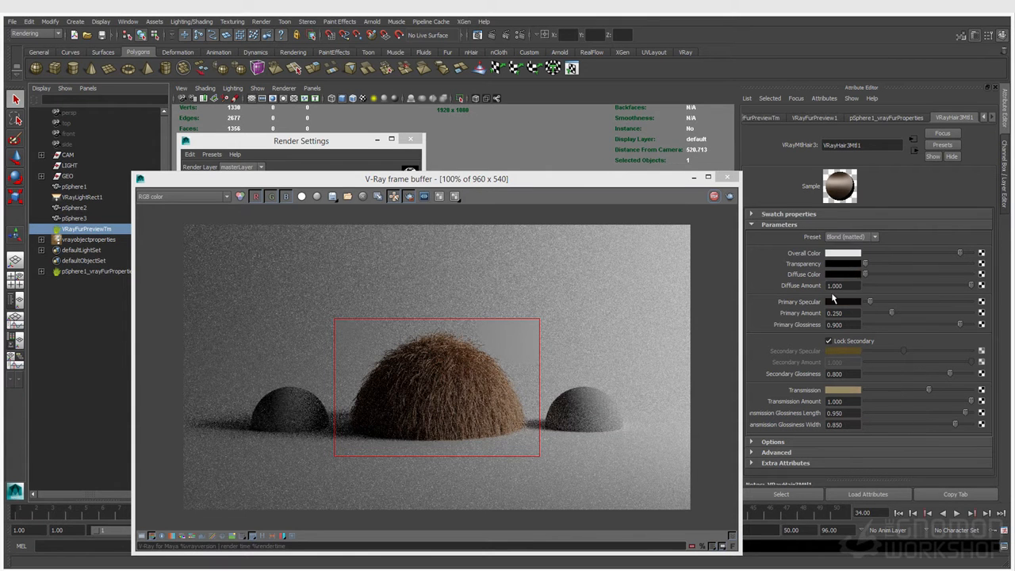
{"action": "left_click", "coordinate": [855, 237]}
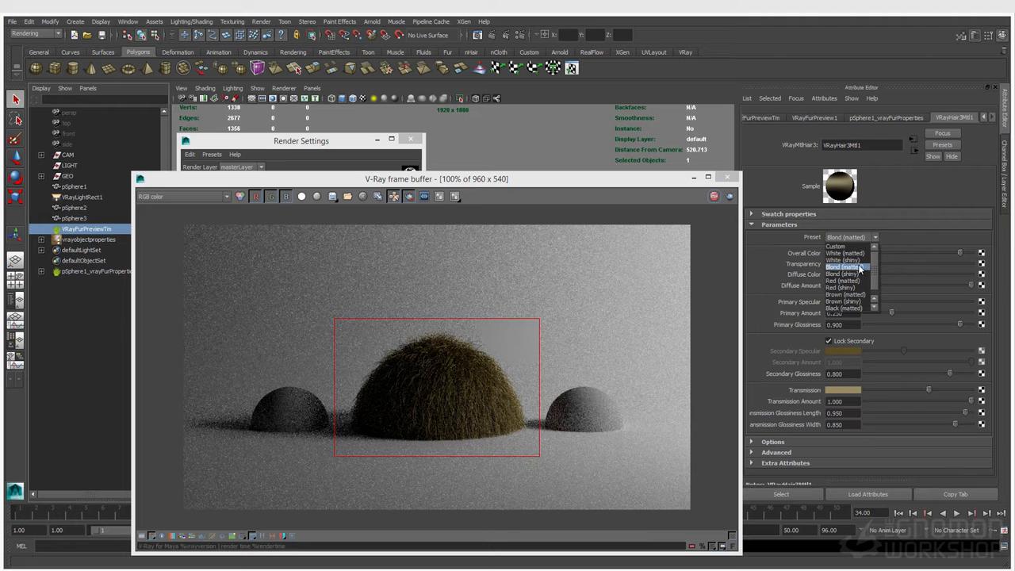
{"action": "left_click", "coordinate": [863, 276]}
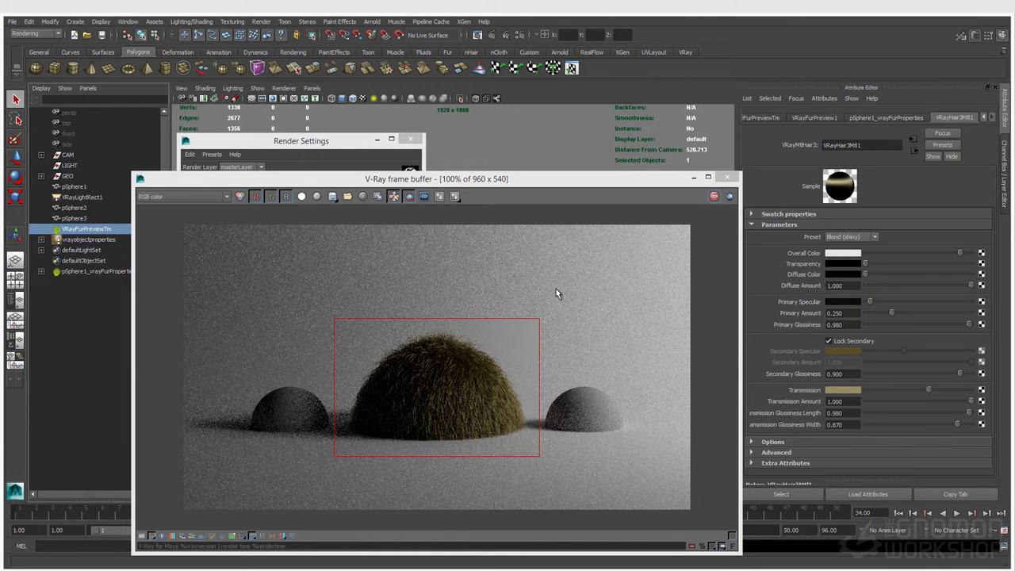
Step: Create a V-Ray sphere light and move it above the small sphere on the opposite side from the rectangle light
{"action": "left_click", "coordinate": [75, 21]}
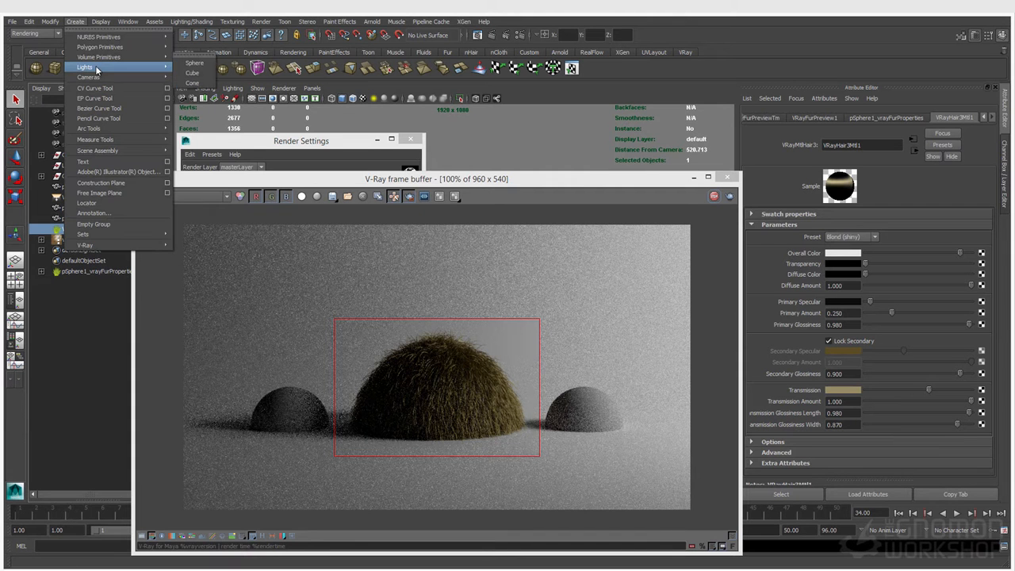
{"action": "mouse_move", "coordinate": [97, 70]}
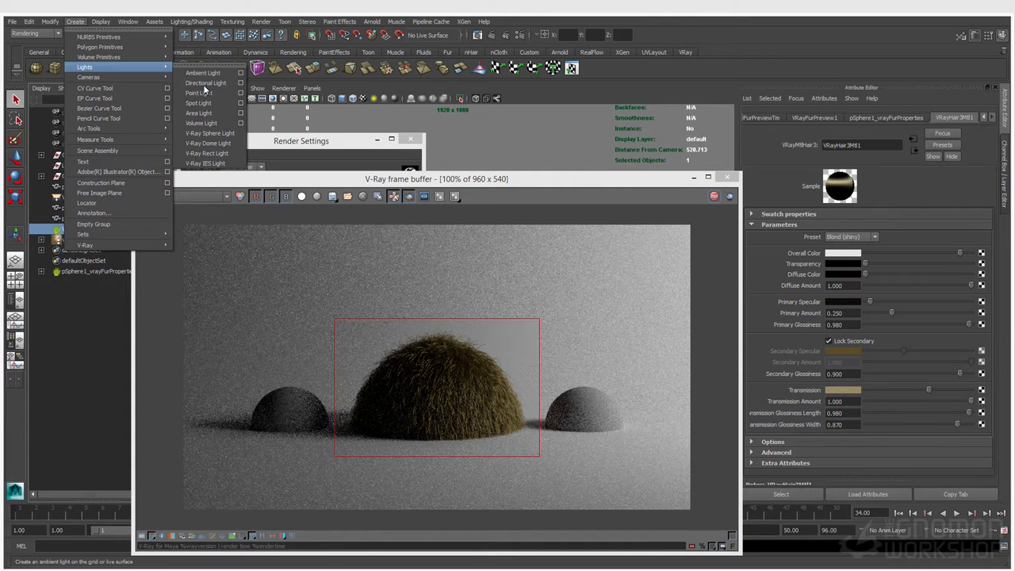
{"action": "left_click", "coordinate": [210, 133]}
{"action": "left_click", "coordinate": [271, 169]}
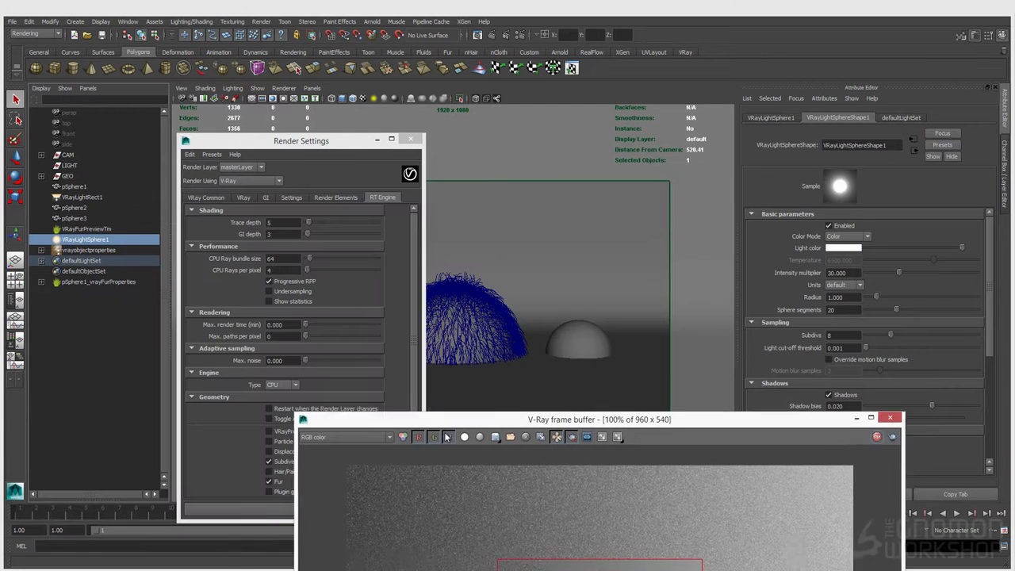
{"action": "left_click_drag", "start_coordinate": [283, 141], "coordinate": [101, 224]}
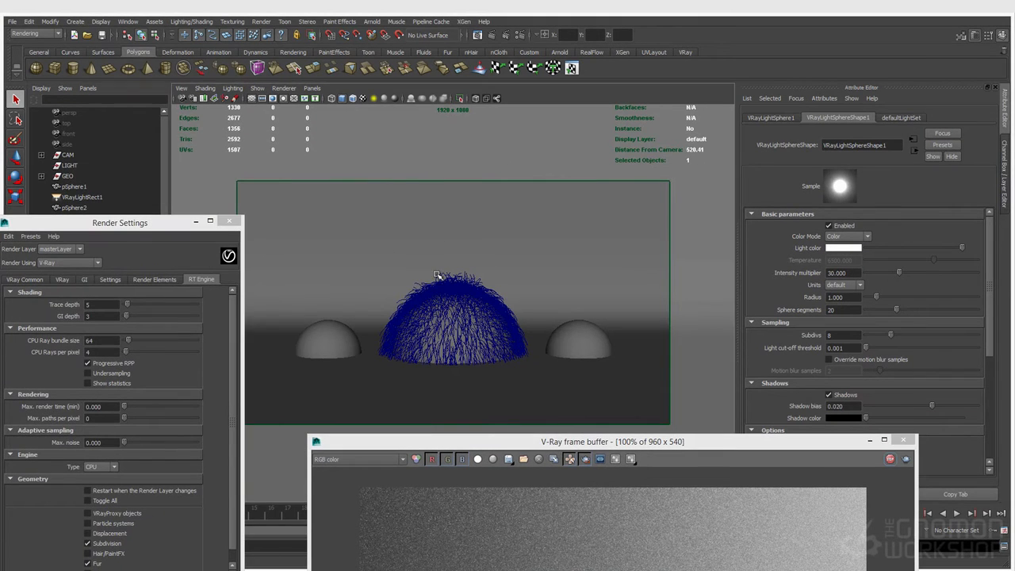
{"action": "key", "text": "w"}
{"action": "left_click_drag", "start_coordinate": [453, 313], "coordinate": [436, 185]}
{"action": "left_click_drag", "start_coordinate": [486, 221], "coordinate": [295, 208]}
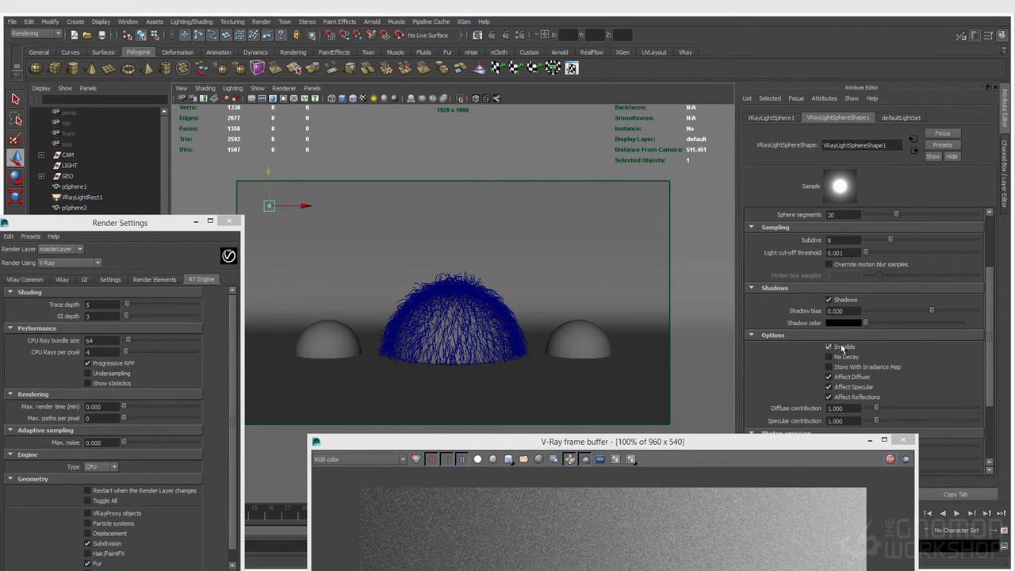
Step: Make the sphere light invisible and switch its color mode to Temperature with a warm value of about 4557
{"action": "left_click", "coordinate": [847, 236]}
{"action": "left_click", "coordinate": [852, 254]}
{"action": "left_click_drag", "start_coordinate": [935, 261], "coordinate": [912, 262]}
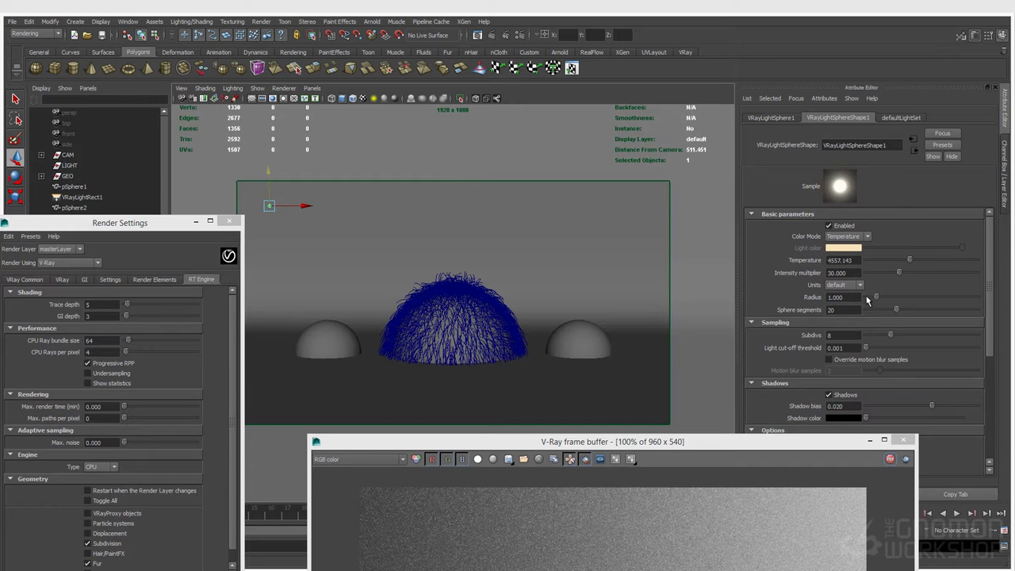
Step: Set the sphere light's radius to 10 and intensity multiplier to 150, and extend the render region to the whole frame
{"action": "left_click_drag", "start_coordinate": [750, 442], "coordinate": [628, 198]}
{"action": "left_click", "coordinate": [852, 272]}
{"action": "left_click", "coordinate": [846, 296]}
{"action": "type", "text": "10"}
{"action": "key", "text": "Return"}
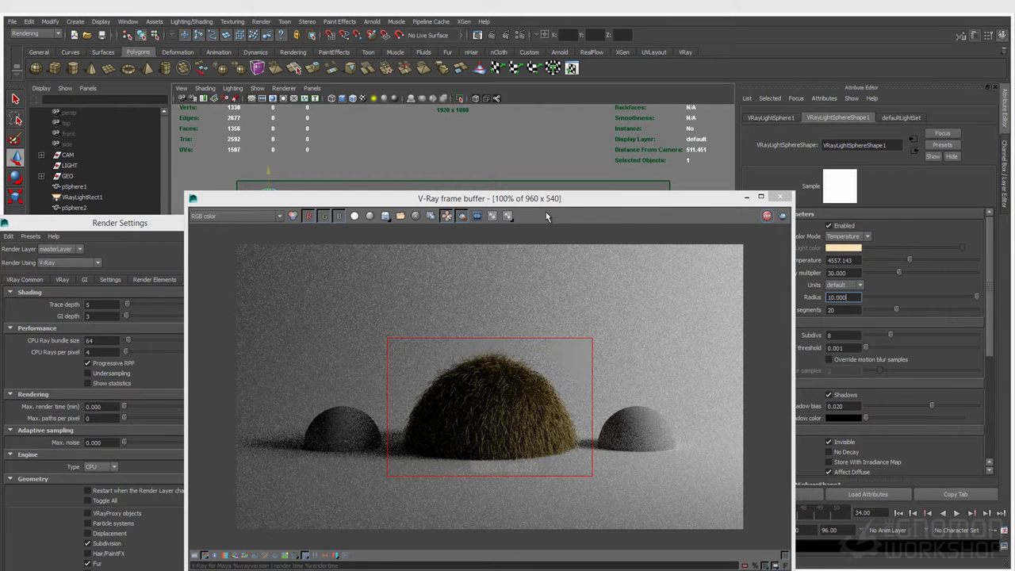
{"action": "left_click", "coordinate": [853, 272]}
{"action": "type", "text": "150"}
{"action": "key", "text": "Return"}
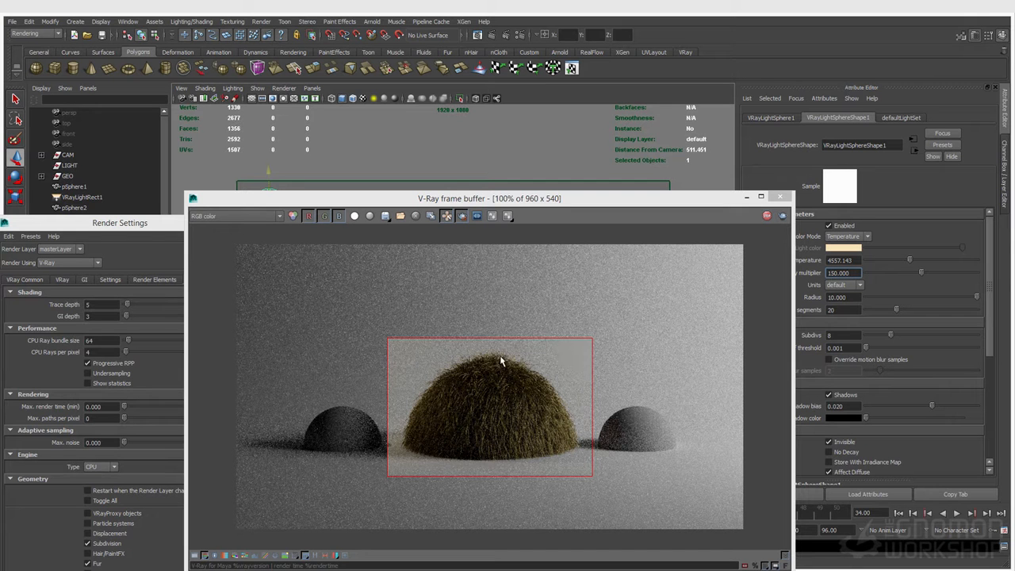
{"action": "left_click_drag", "start_coordinate": [238, 246], "coordinate": [738, 527]}
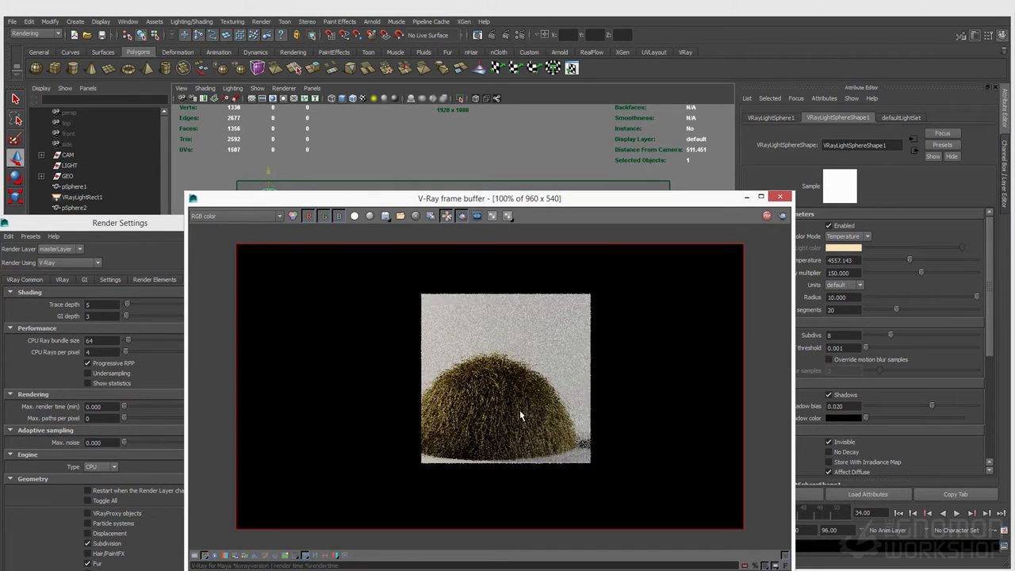
Step: Select the fur and change its hair material's transmission color to a lighter, less saturated beige
{"action": "left_click_drag", "start_coordinate": [459, 198], "coordinate": [332, 345]}
{"action": "left_click", "coordinate": [438, 284]}
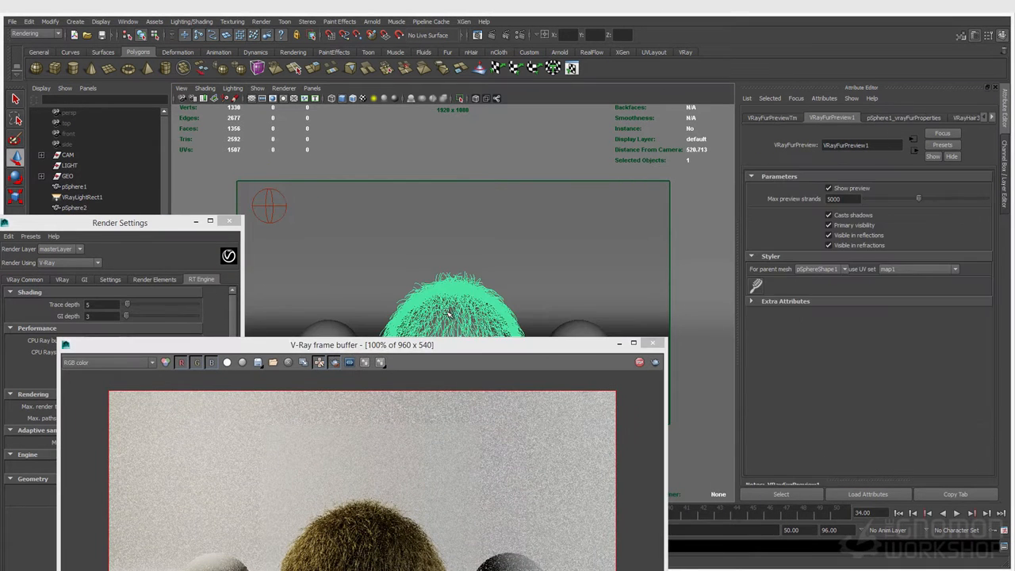
{"action": "left_click", "coordinate": [994, 117]}
{"action": "left_click", "coordinate": [964, 119]}
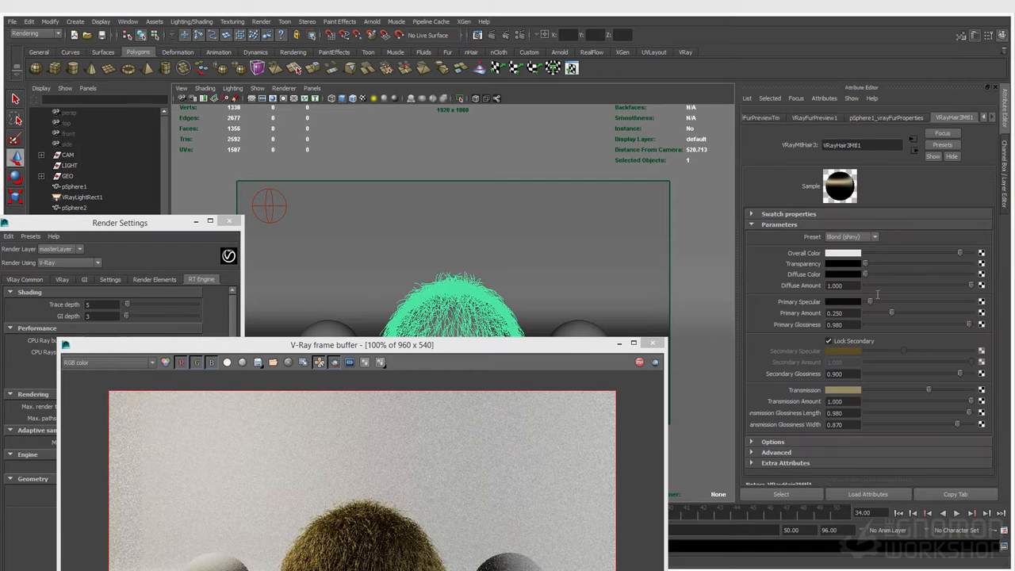
{"action": "left_click", "coordinate": [846, 390]}
{"action": "left_click_drag", "start_coordinate": [849, 430], "coordinate": [863, 431]}
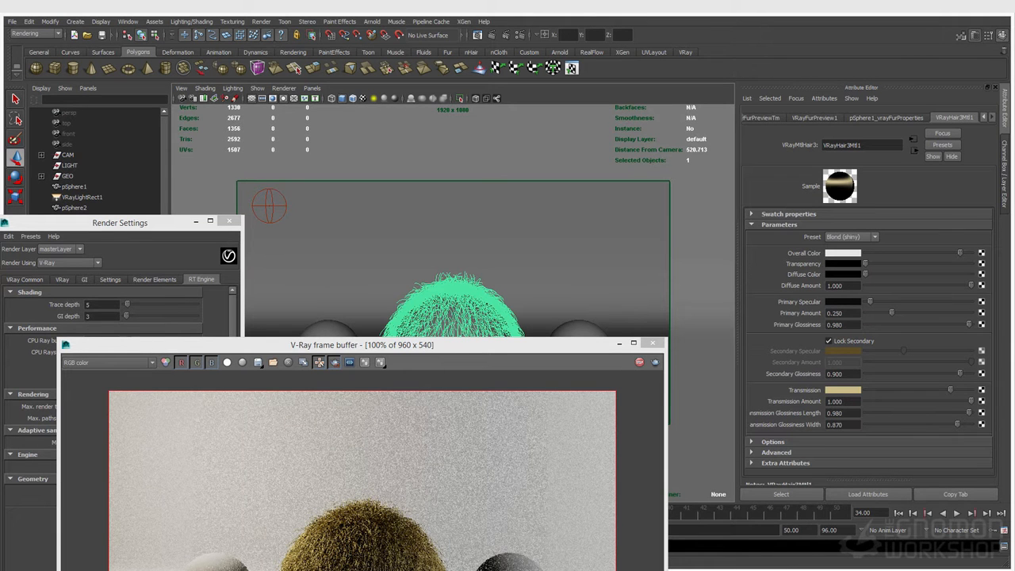
{"action": "left_click", "coordinate": [839, 390]}
Step: Limit the render region to the furry sphere and slightly brighten the hair material's primary specular color
{"action": "left_click_drag", "start_coordinate": [436, 350], "coordinate": [430, 239]}
{"action": "left_click_drag", "start_coordinate": [260, 379], "coordinate": [455, 510]}
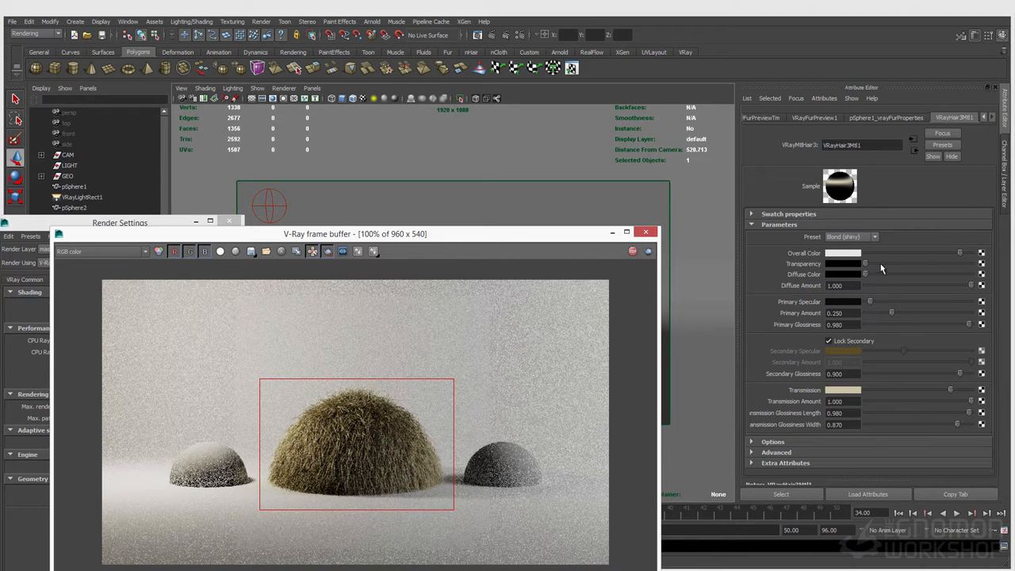
{"action": "left_click", "coordinate": [851, 303]}
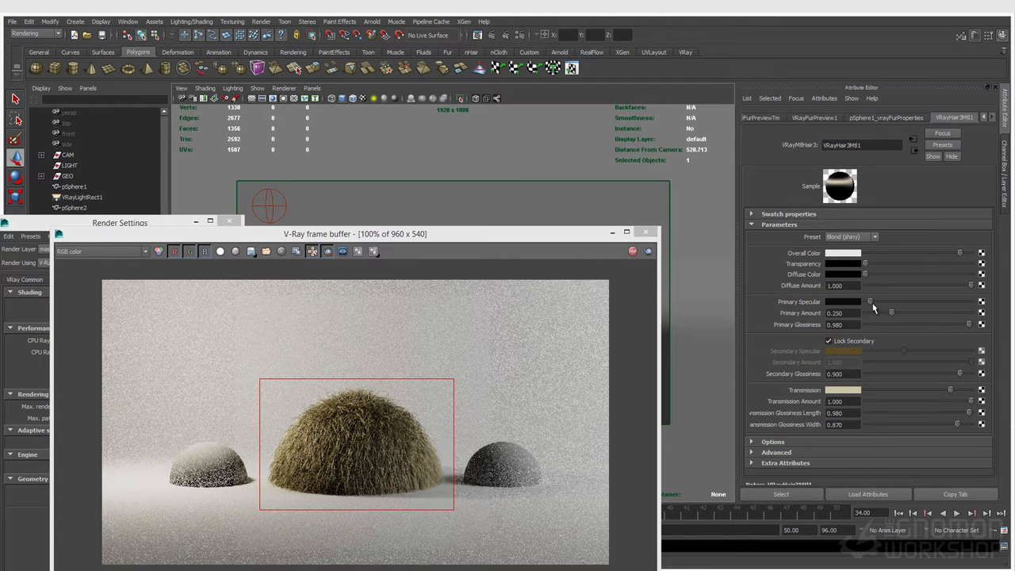
{"action": "left_click_drag", "start_coordinate": [876, 304], "coordinate": [884, 306]}
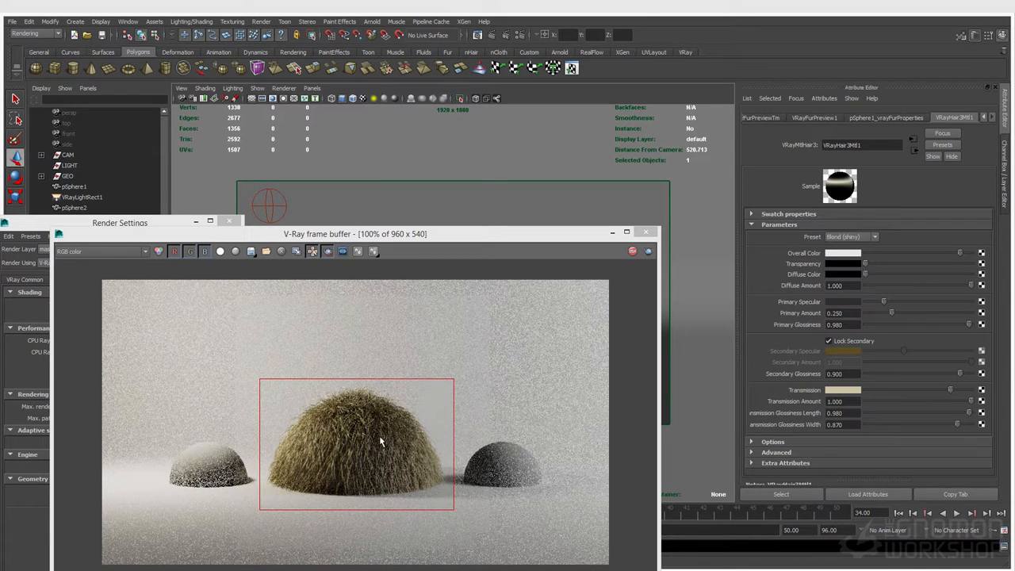
Step: Expand the hair material's Options and Advanced settings, and apply the Black (shiny) preset
{"action": "left_click", "coordinate": [800, 442]}
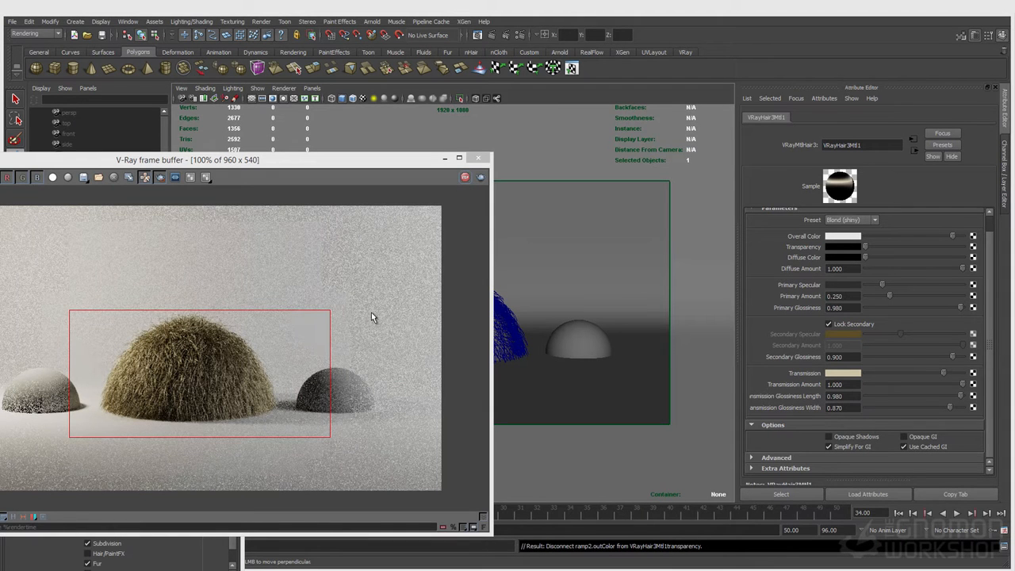
{"action": "left_click", "coordinate": [778, 457]}
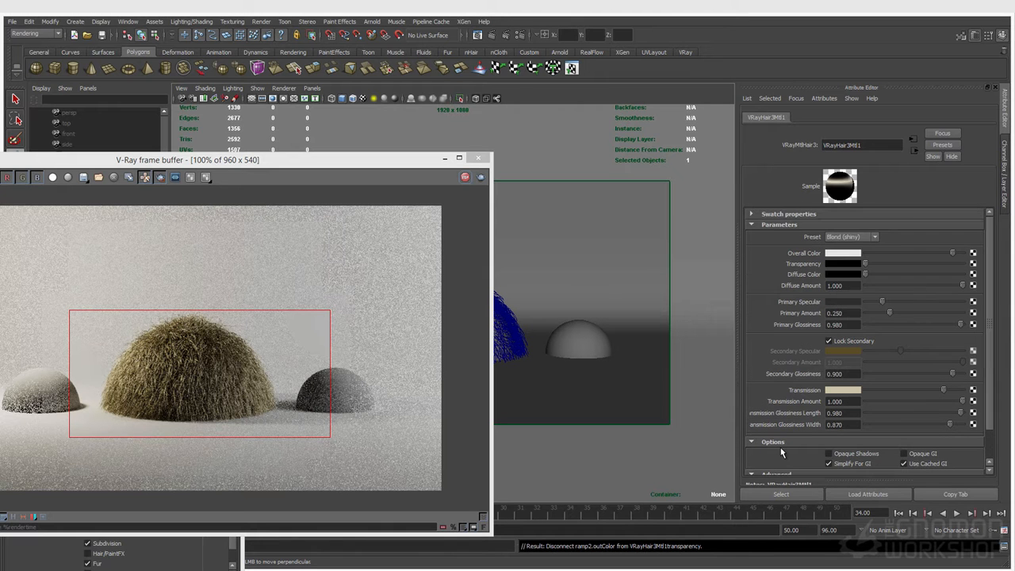
{"action": "left_click", "coordinate": [866, 238]}
{"action": "scroll", "coordinate": [861, 278], "scroll_direction": "down", "scroll_amount": 1}
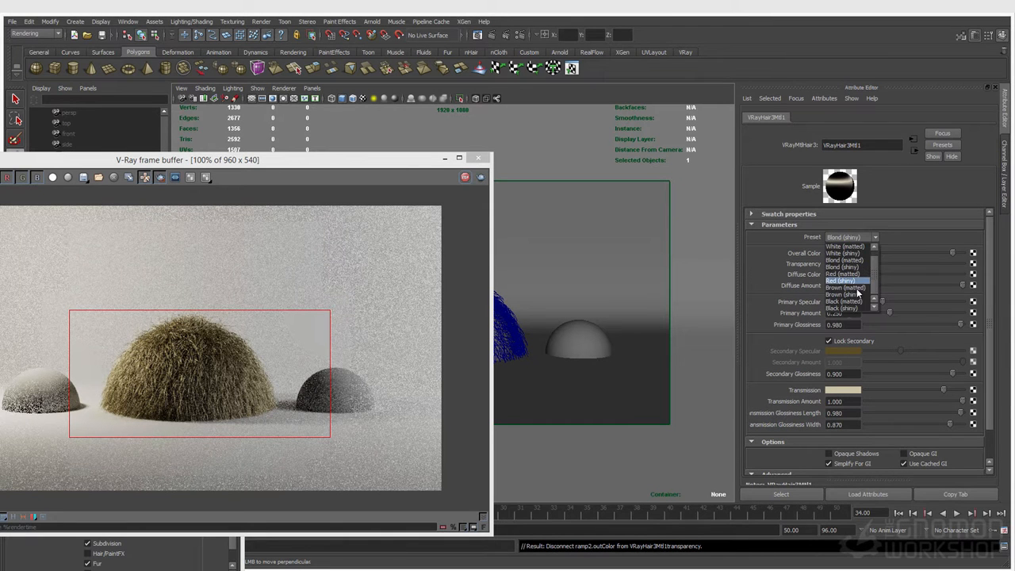
{"action": "left_click", "coordinate": [853, 310]}
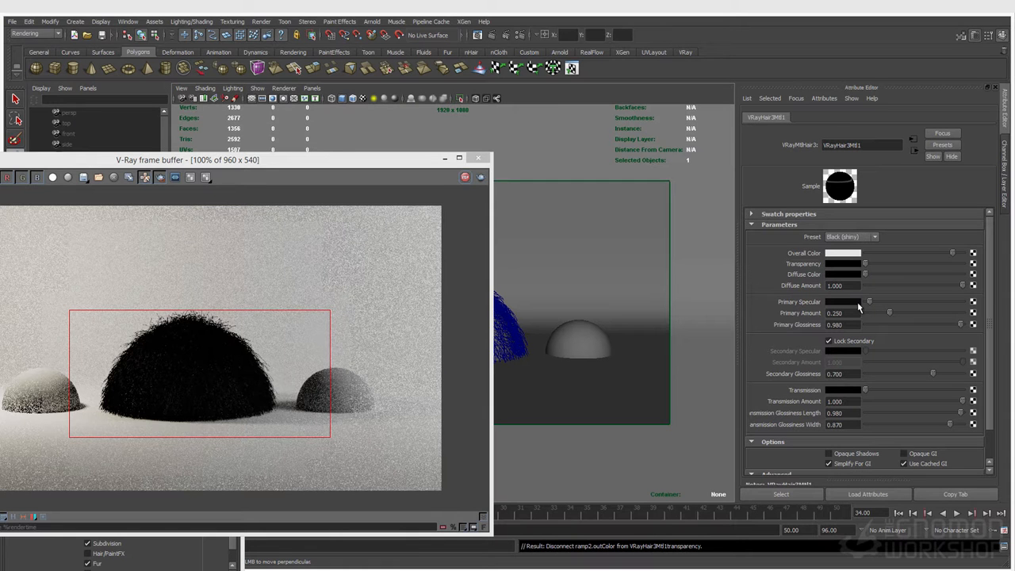
Step: Brighten the hair's primary specular to mid grey, set primary glossiness to 0.946, and widen the render region around all three spheres
{"action": "left_click_drag", "start_coordinate": [871, 301], "coordinate": [920, 302]}
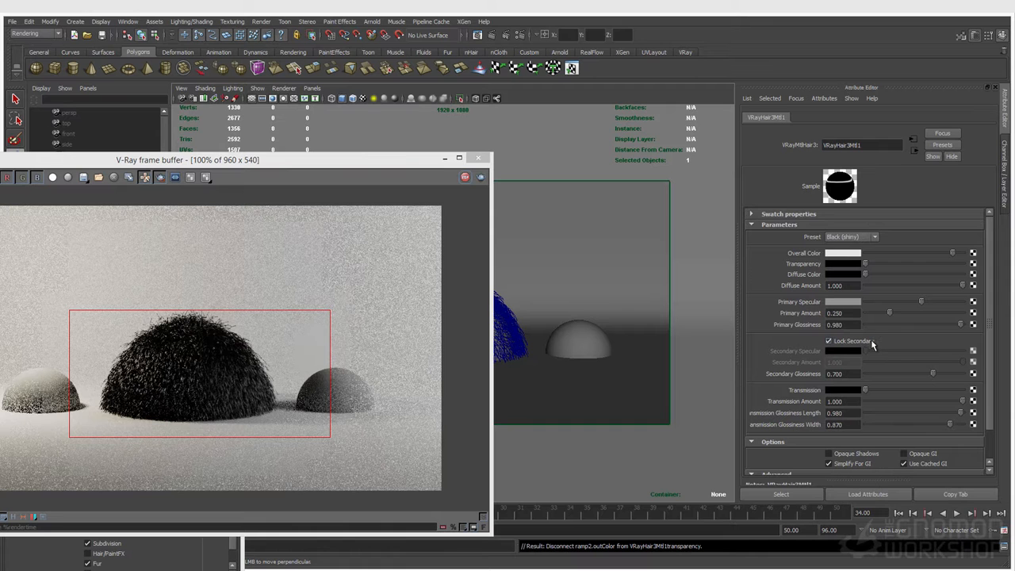
{"action": "left_click_drag", "start_coordinate": [959, 326], "coordinate": [956, 324]}
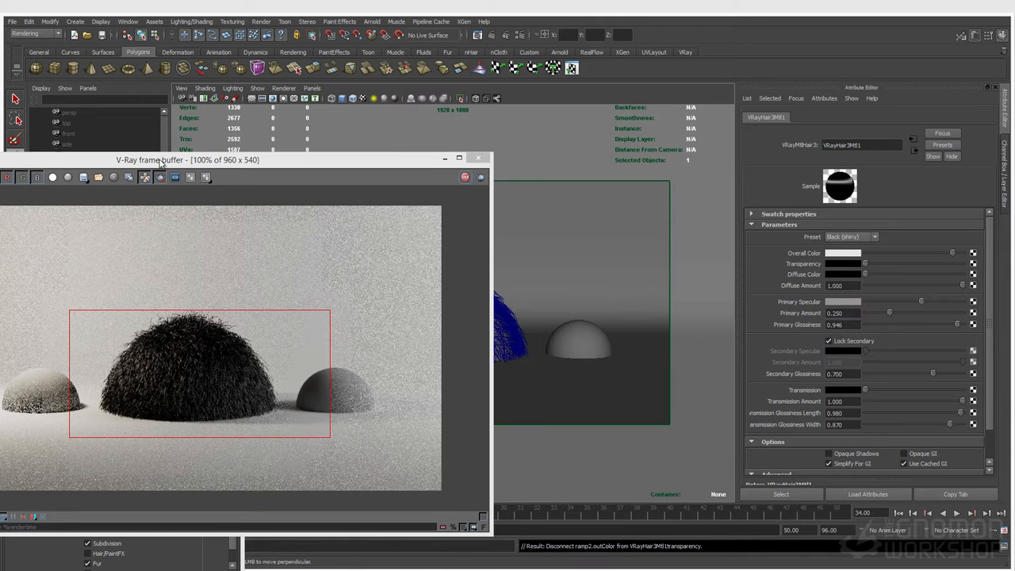
{"action": "left_click_drag", "start_coordinate": [160, 160], "coordinate": [221, 170]}
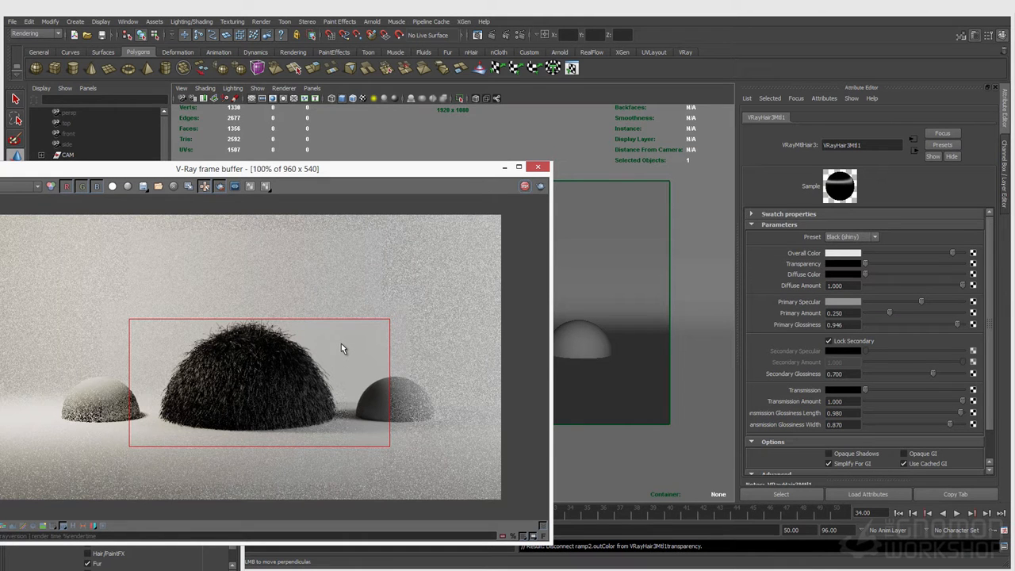
{"action": "left_click_drag", "start_coordinate": [501, 283], "coordinate": [16, 471]}
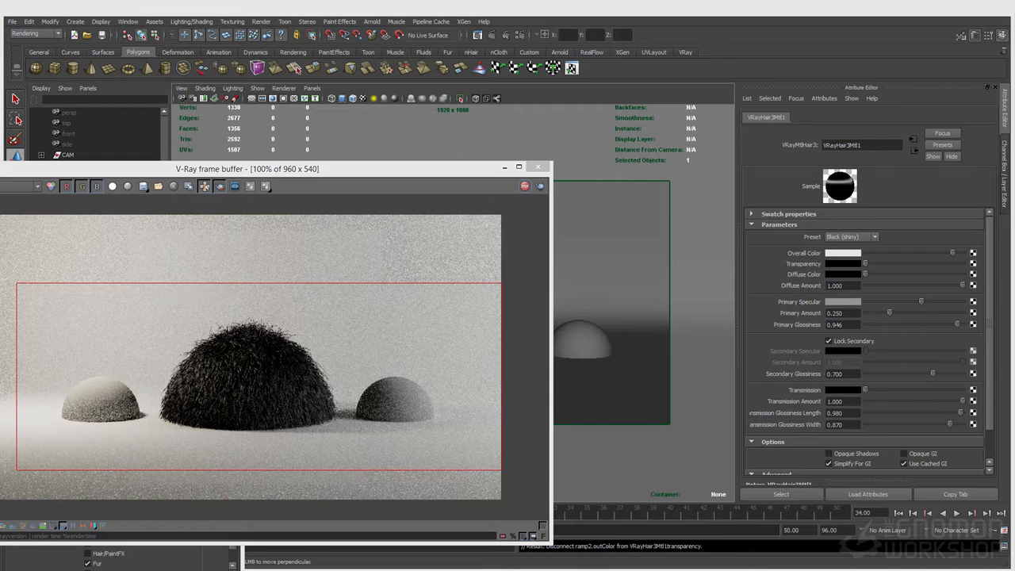
Step: Switch to the browser and examine the Textures, Nodes and Attributes, and Materials pages of the V-Ray for Maya documentation before returning to Maya
{"action": "left_click_drag", "start_coordinate": [0, 222], "coordinate": [144, 82]}
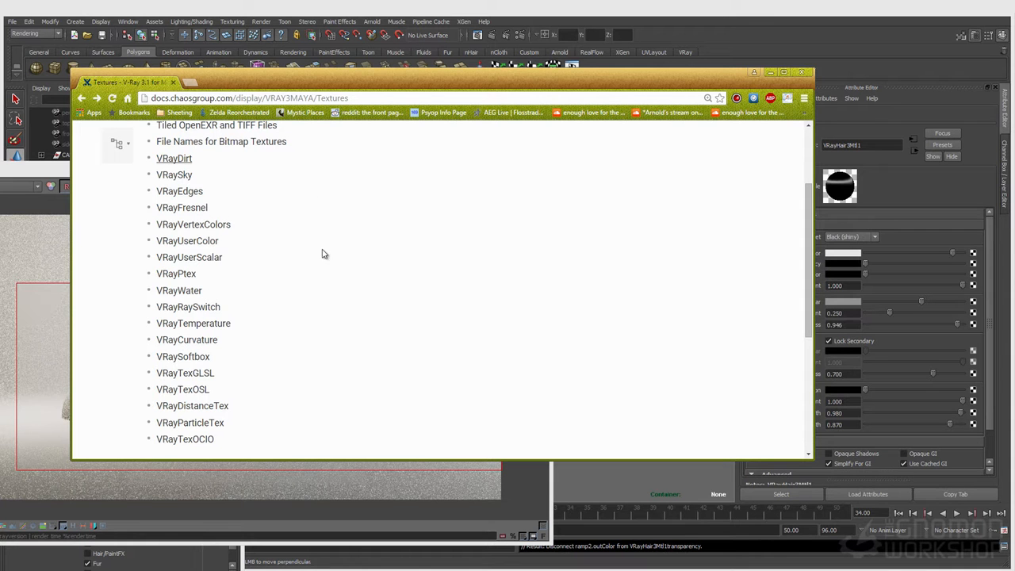
{"action": "scroll", "coordinate": [300, 324], "scroll_direction": "up", "scroll_amount": 3}
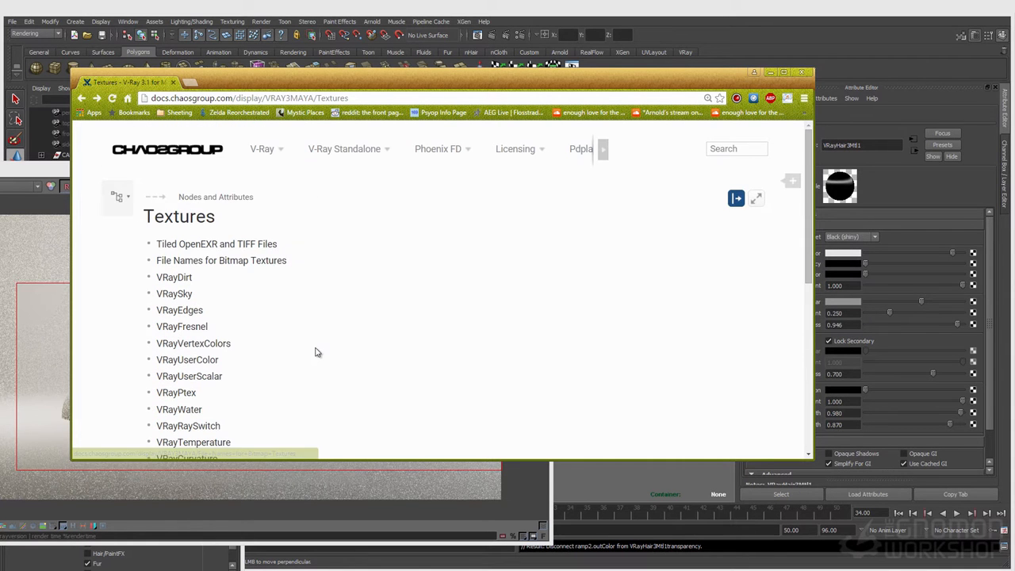
{"action": "scroll", "coordinate": [315, 352], "scroll_direction": "down", "scroll_amount": 1}
{"action": "scroll", "coordinate": [315, 353], "scroll_direction": "up", "scroll_amount": 1}
{"action": "left_click", "coordinate": [231, 198]}
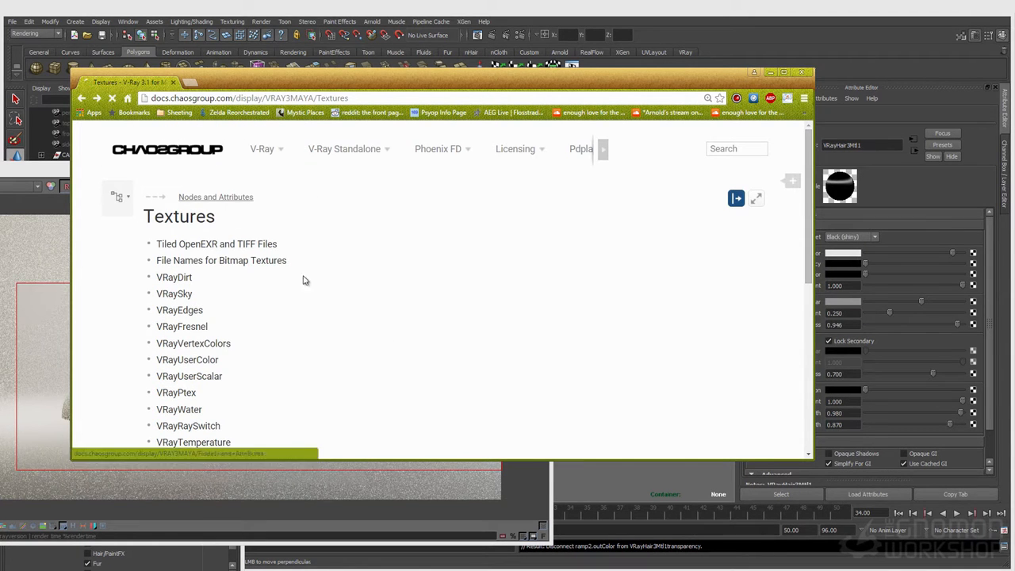
{"action": "scroll", "coordinate": [193, 302], "scroll_direction": "down", "scroll_amount": 1}
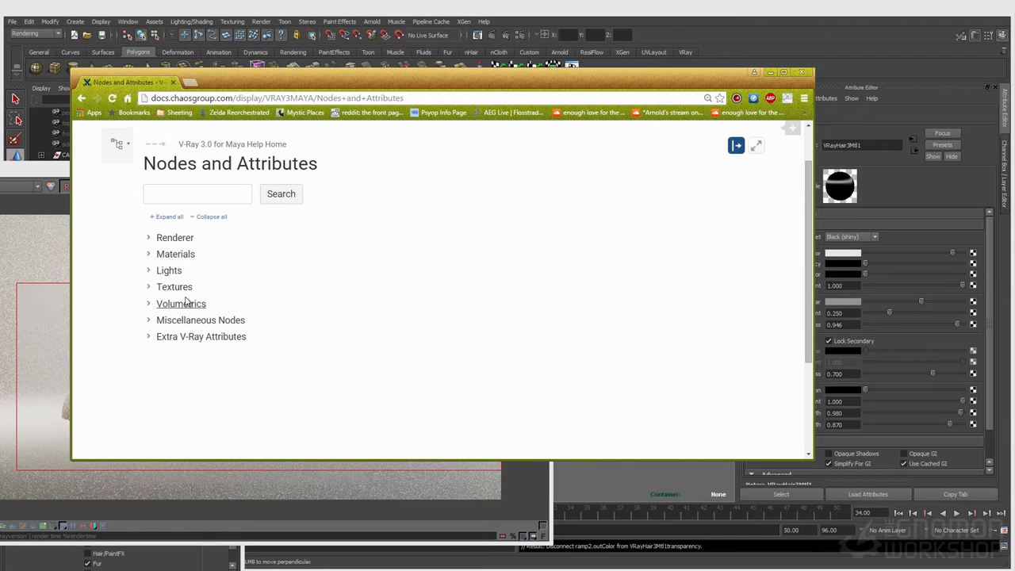
{"action": "left_click", "coordinate": [173, 255]}
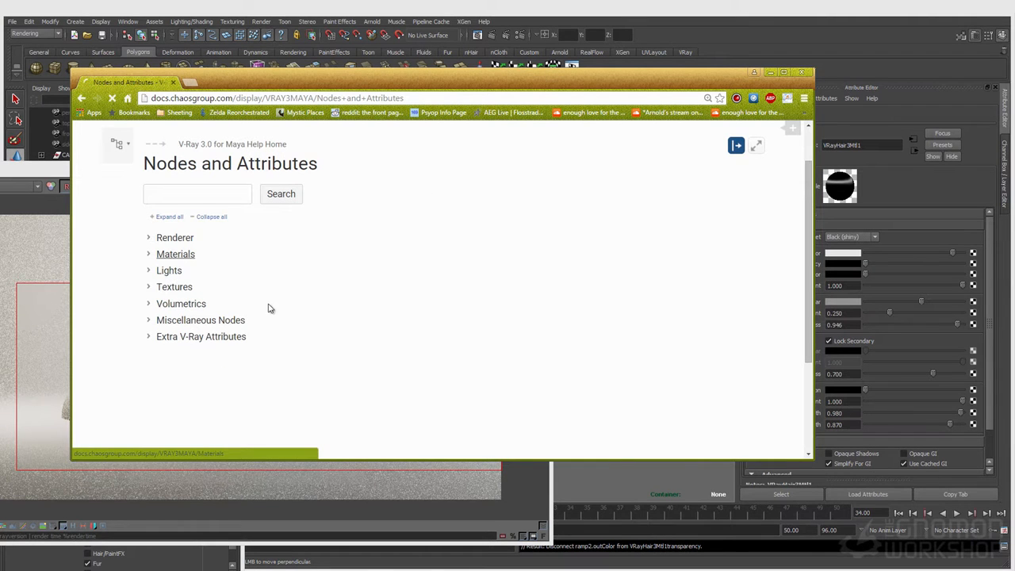
{"action": "scroll", "coordinate": [271, 304], "scroll_direction": "up", "scroll_amount": 3}
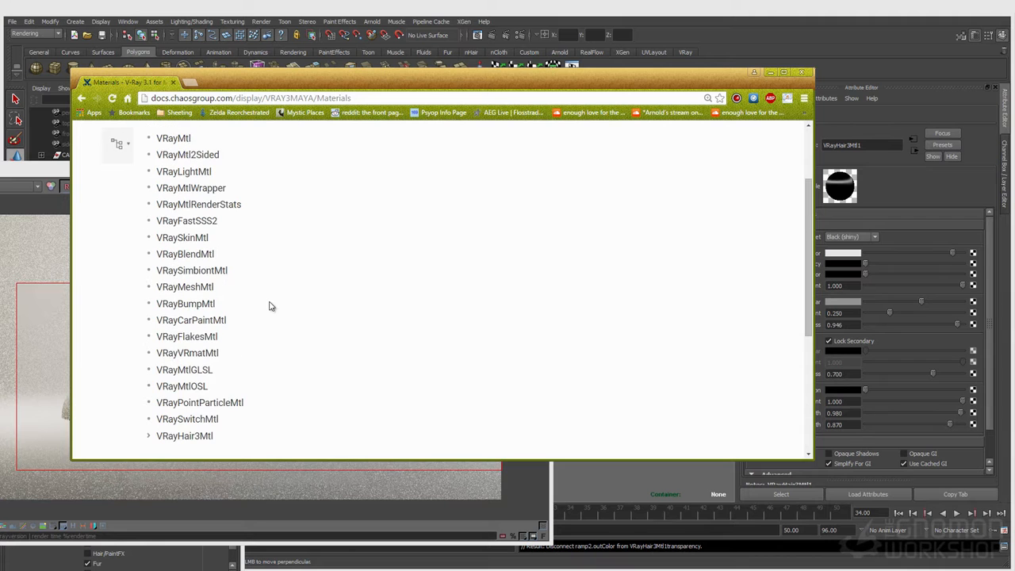
{"action": "scroll", "coordinate": [352, 363], "scroll_direction": "up", "scroll_amount": 1}
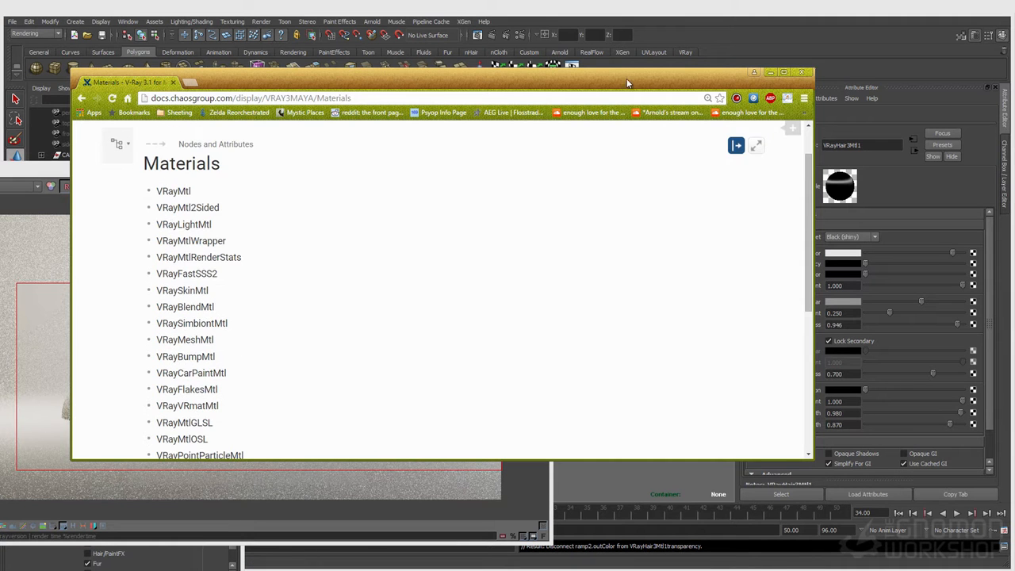
{"action": "left_click", "coordinate": [796, 72]}
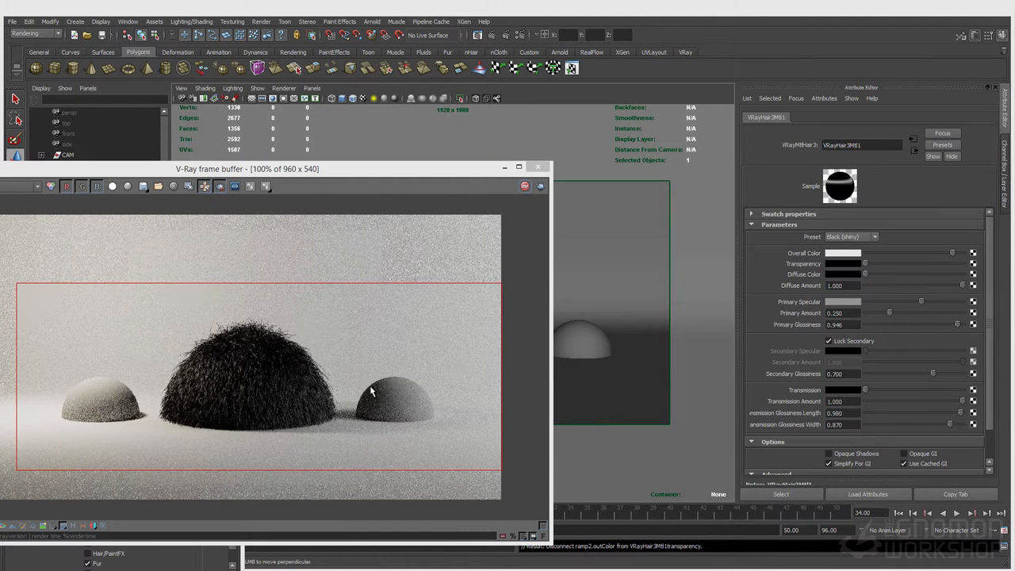